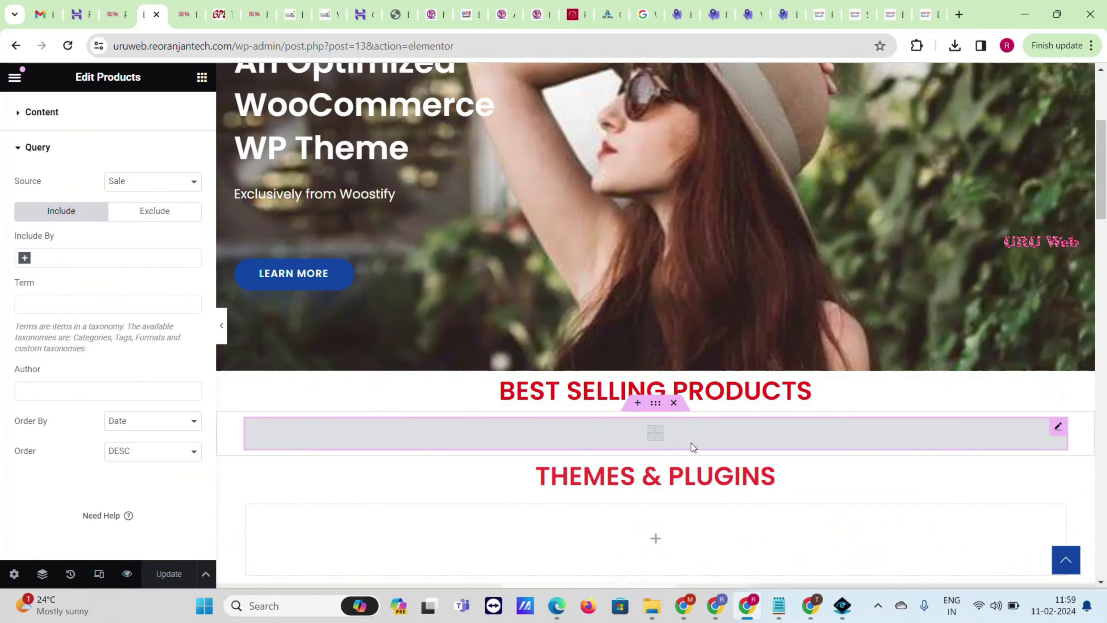
Add a Products widget to the empty container below the THEMES & PLUGINS heading and update the page.
{"action": "scroll", "coordinate": [662, 420], "scroll_direction": "down", "scroll_amount": 5}
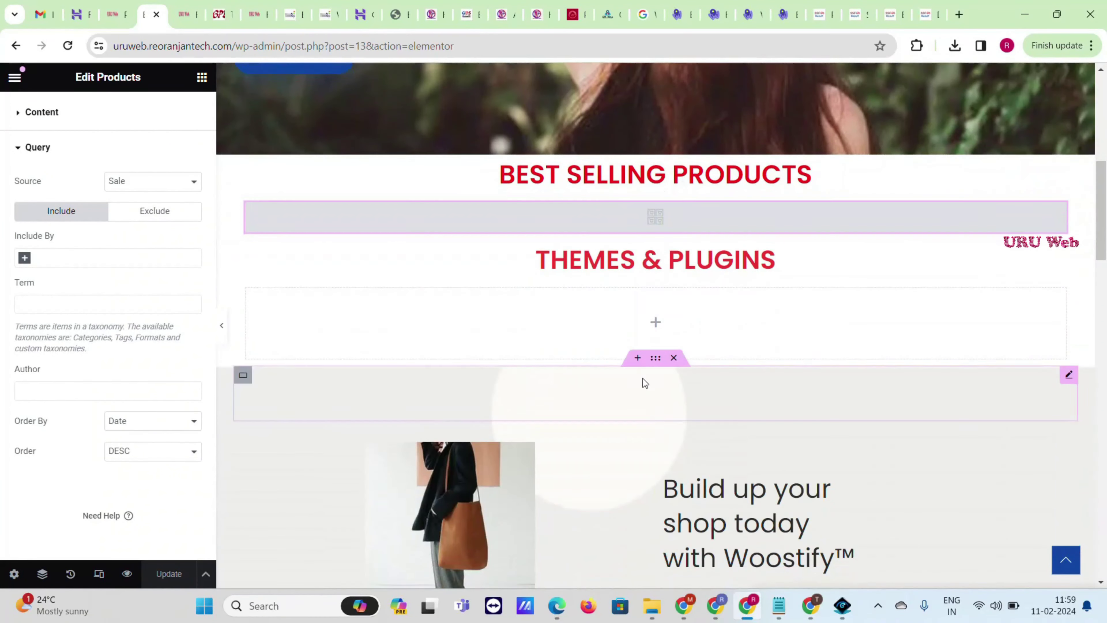
{"action": "left_click", "coordinate": [653, 328]}
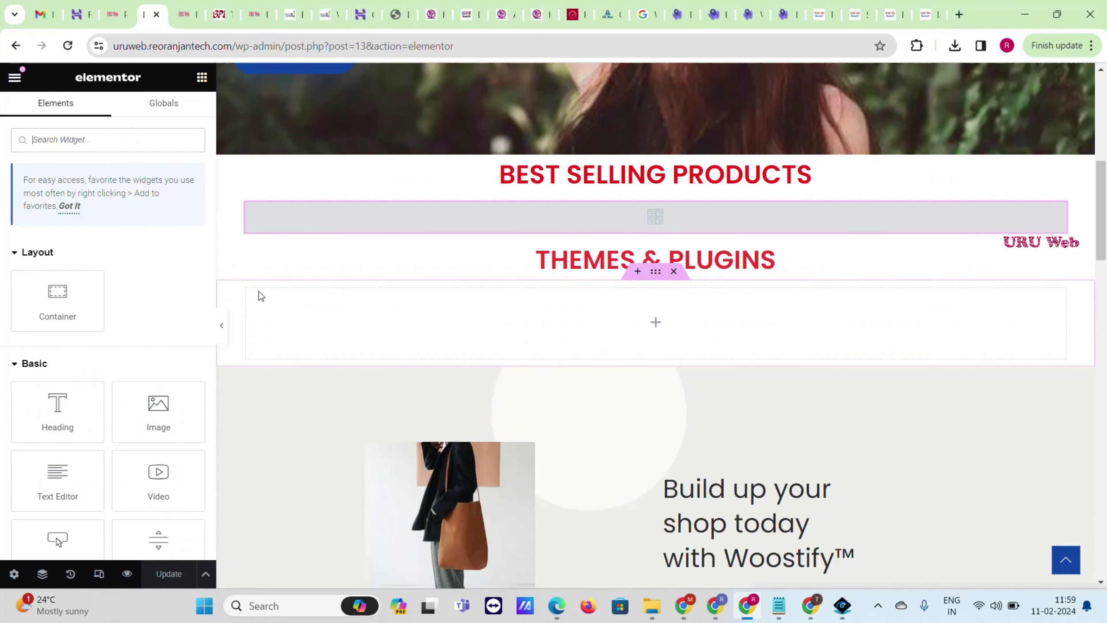
{"action": "type", "text": "prod"}
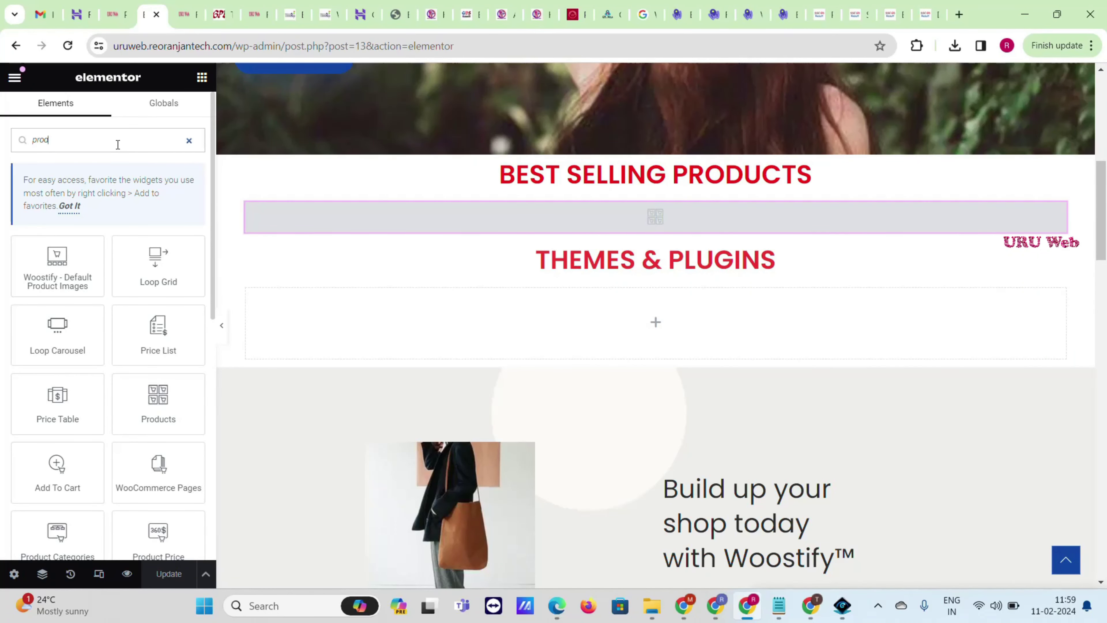
{"action": "left_click_drag", "start_coordinate": [156, 395], "coordinate": [557, 314]}
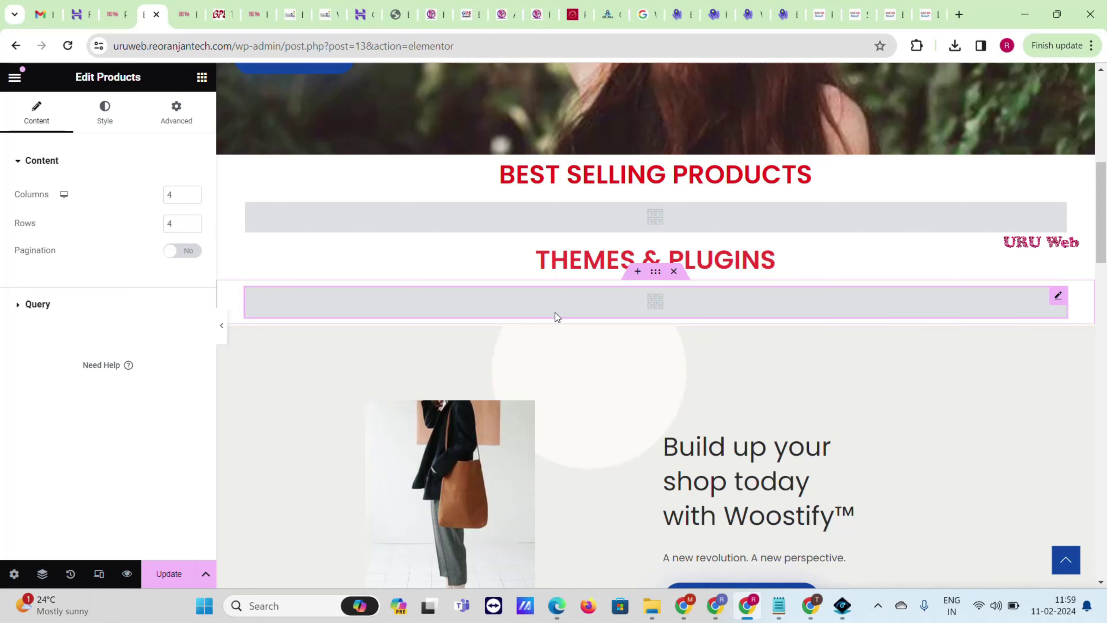
{"action": "left_click", "coordinate": [170, 586]}
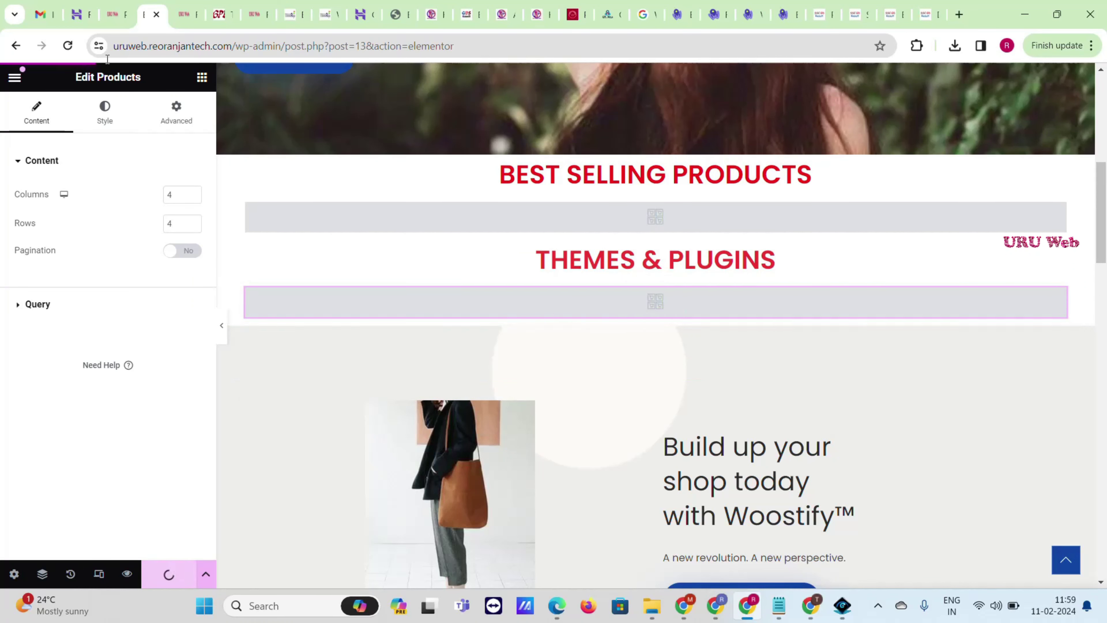
Open the Add New product page of the WordPress dashboard in a new tab.
{"action": "left_click", "coordinate": [112, 6]}
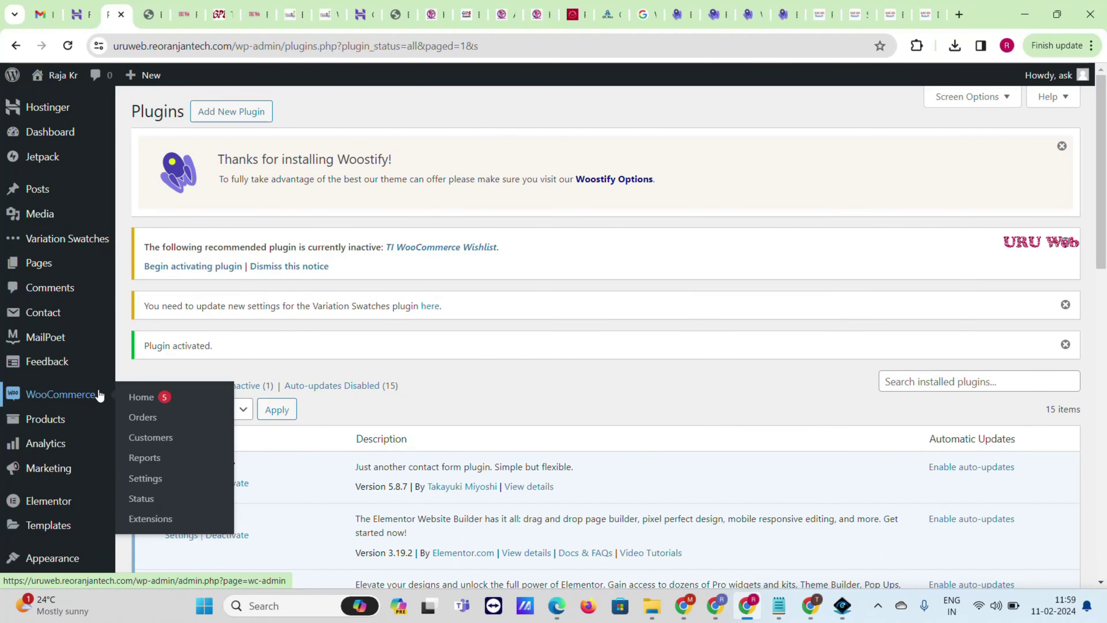
{"action": "scroll", "coordinate": [45, 312], "scroll_direction": "down", "scroll_amount": 1}
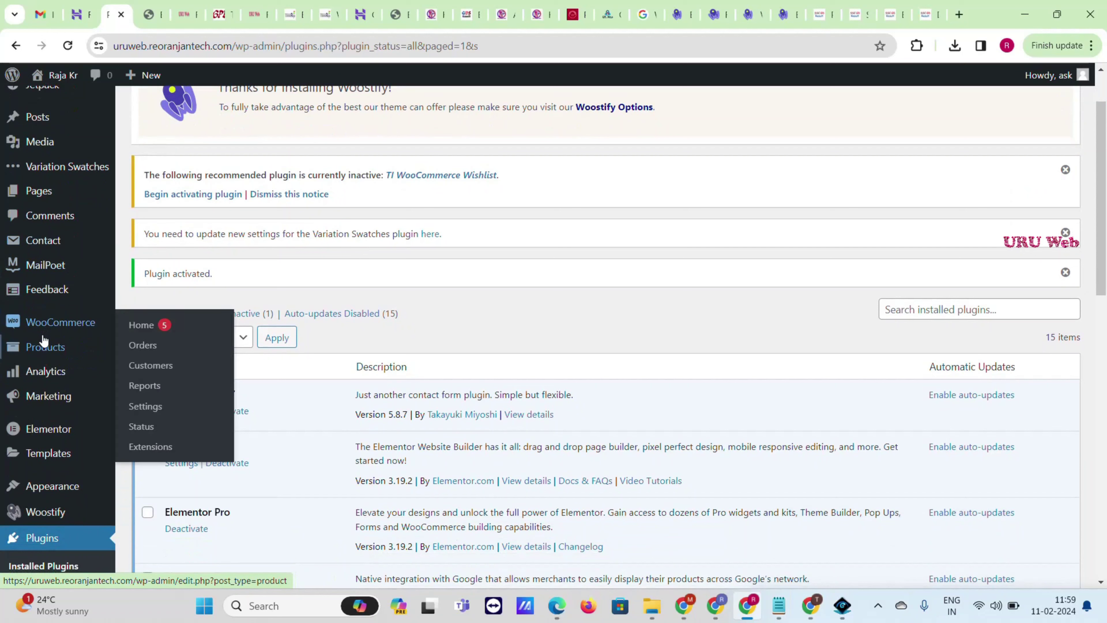
{"action": "mouse_move", "coordinate": [37, 355]}
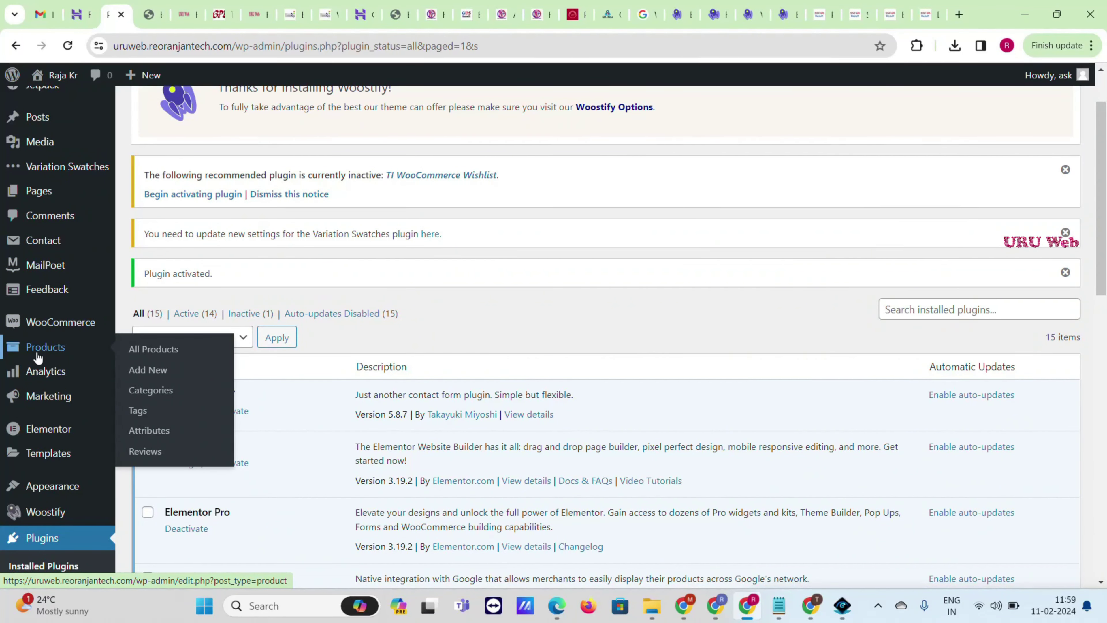
{"action": "mouse_move", "coordinate": [72, 368]}
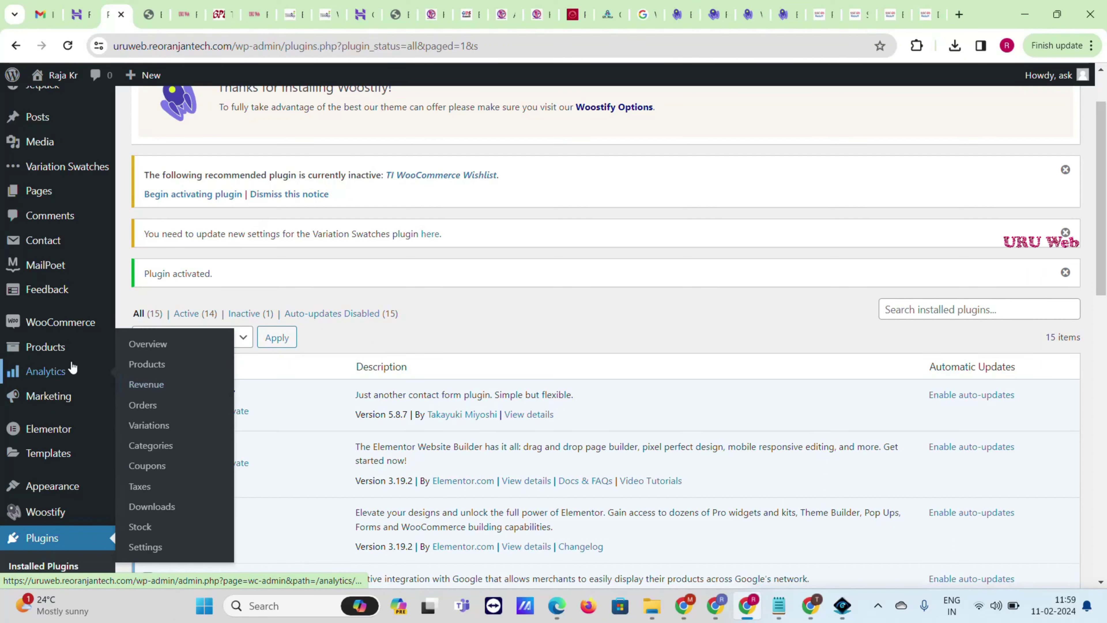
{"action": "right_click", "coordinate": [147, 369]}
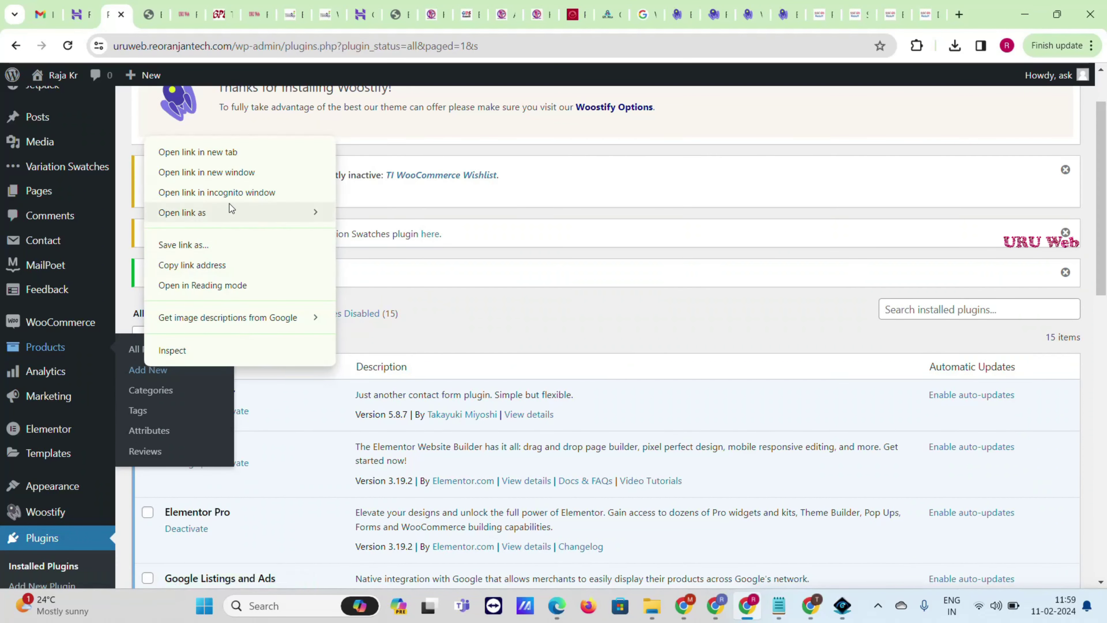
{"action": "left_click", "coordinate": [217, 152]}
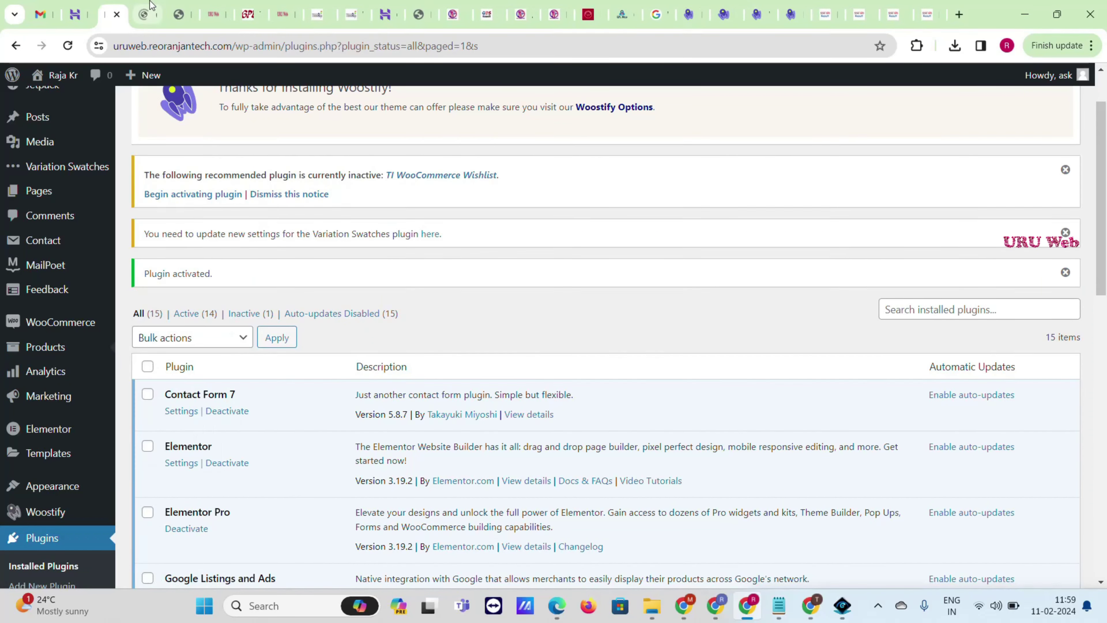
{"action": "left_click", "coordinate": [151, 6]}
On themesgpl.in, open the WordPress Automatic Plugin, Electro Electronics Store and Elementor Pro product pages in separate new tabs.
{"action": "left_click", "coordinate": [249, 6]}
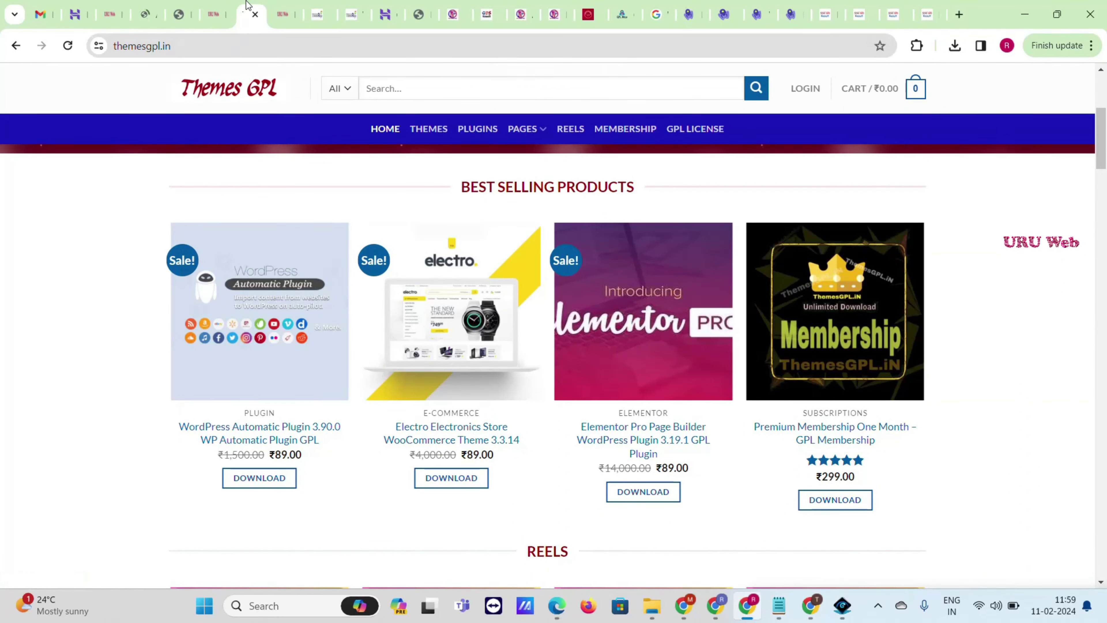
{"action": "left_click_drag", "start_coordinate": [248, 5], "coordinate": [181, 6]}
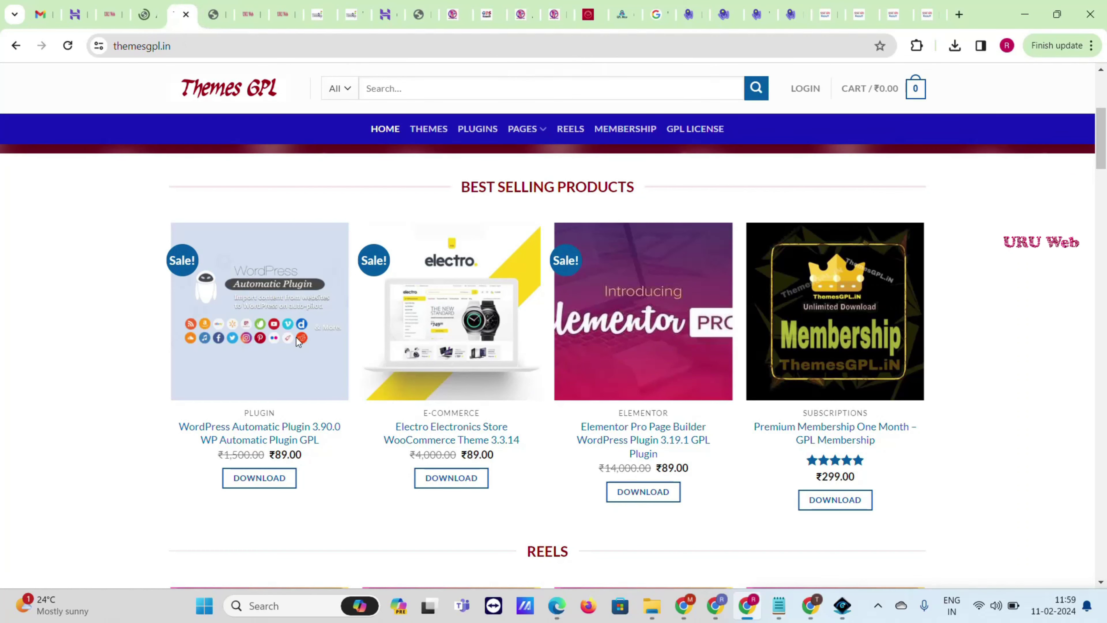
{"action": "scroll", "coordinate": [292, 322], "scroll_direction": "down", "scroll_amount": 1}
{"action": "right_click", "coordinate": [268, 226]}
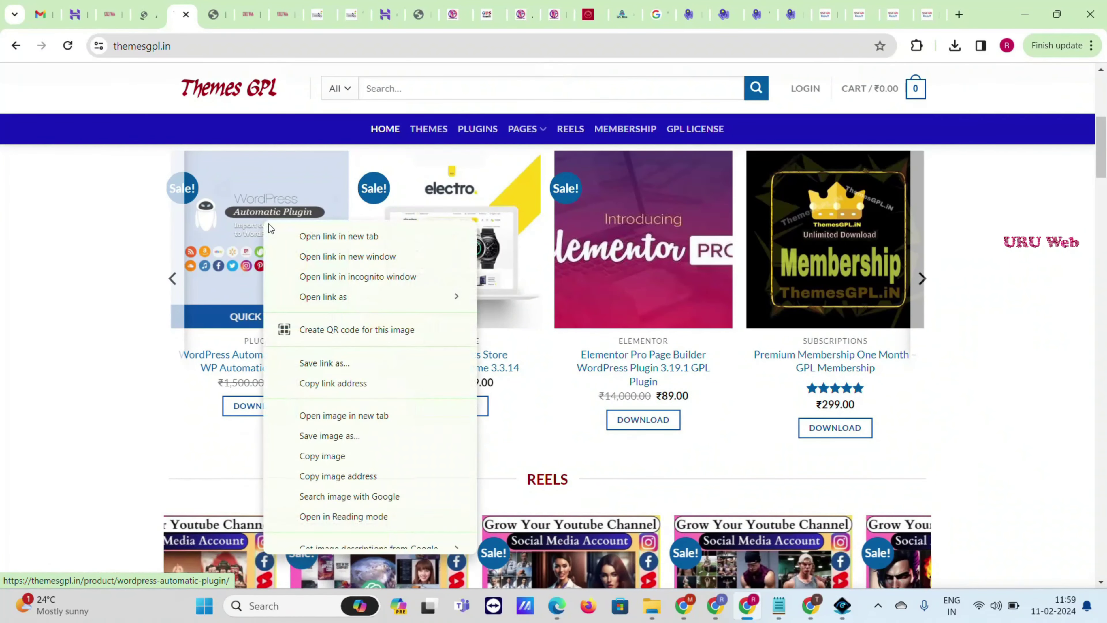
{"action": "left_click", "coordinate": [303, 236]}
{"action": "right_click", "coordinate": [456, 224]}
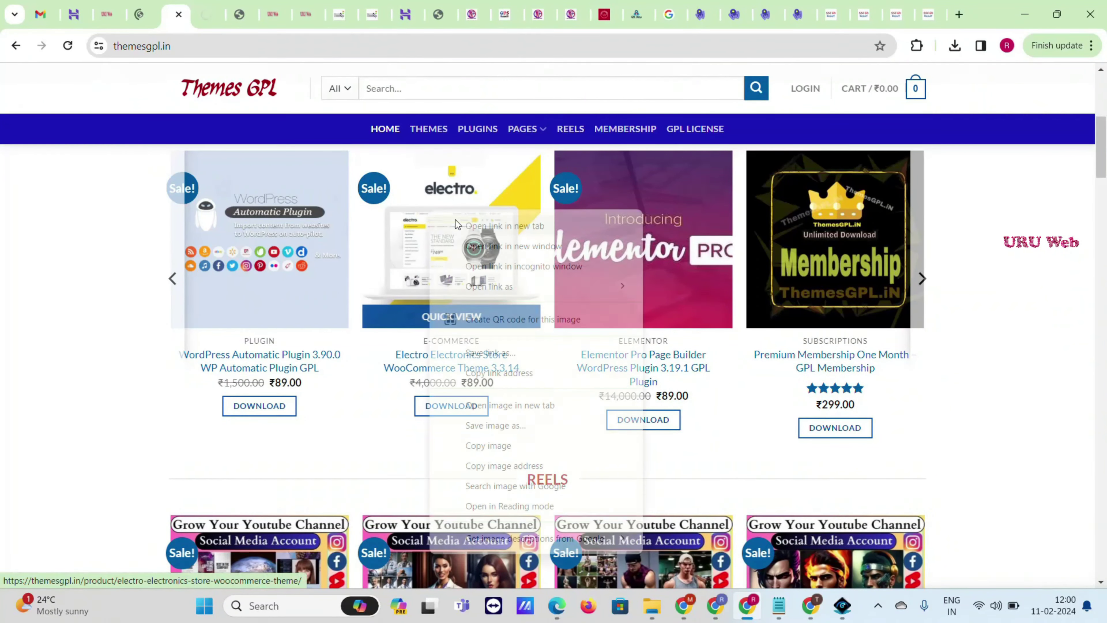
{"action": "left_click", "coordinate": [479, 226]}
{"action": "right_click", "coordinate": [629, 195]}
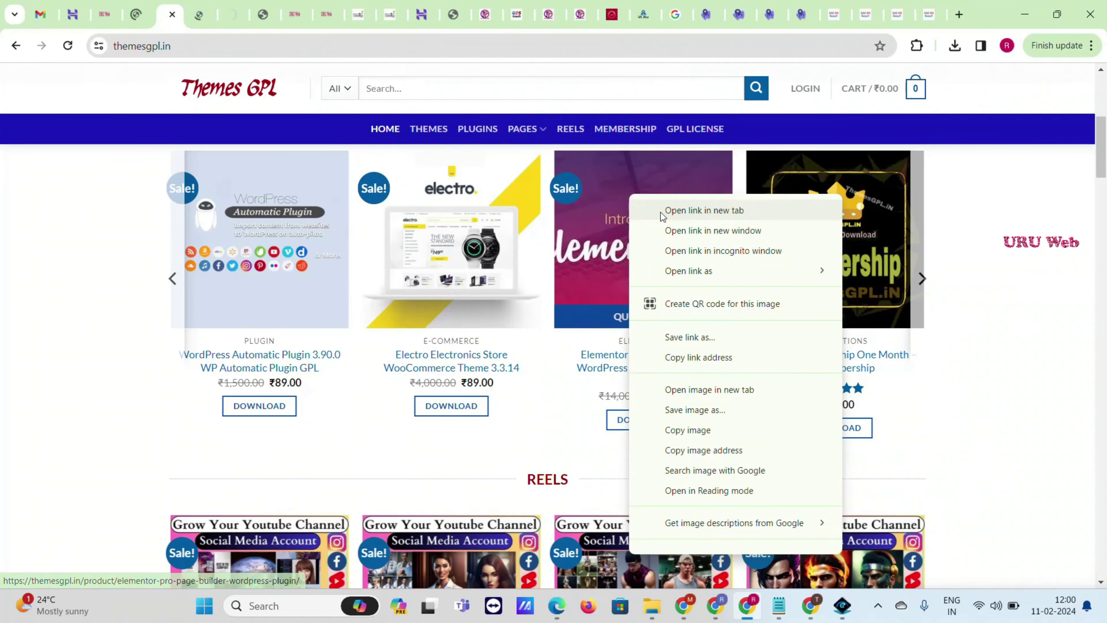
{"action": "left_click", "coordinate": [662, 211]}
Copy the title "WordPress Automatic Plugin 3.90.0 WP Automatic Plugin GPL" from its product page into the new product's name.
{"action": "key", "text": "ctrl+Tab"}
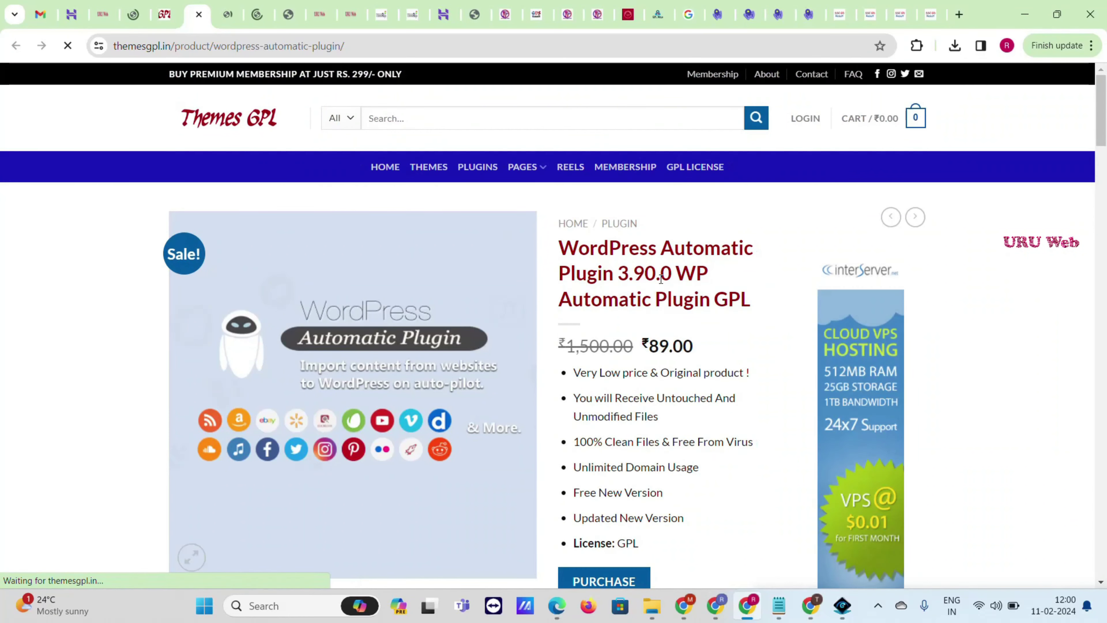
{"action": "triple_click", "coordinate": [626, 265]}
{"action": "key", "text": "ctrl+c"}
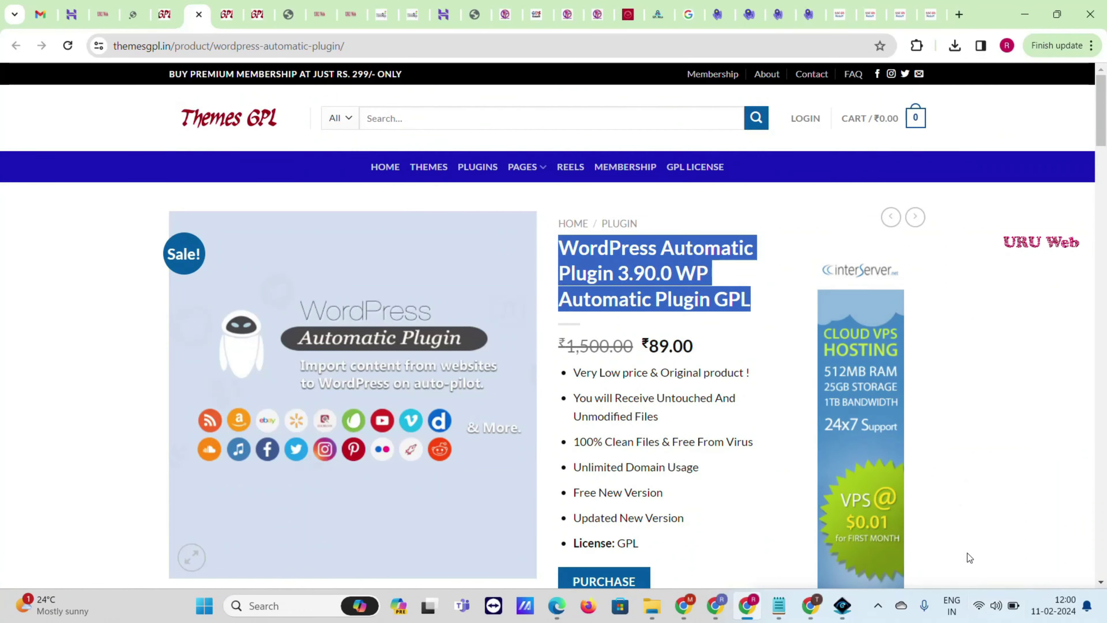
{"action": "left_click", "coordinate": [135, 6]}
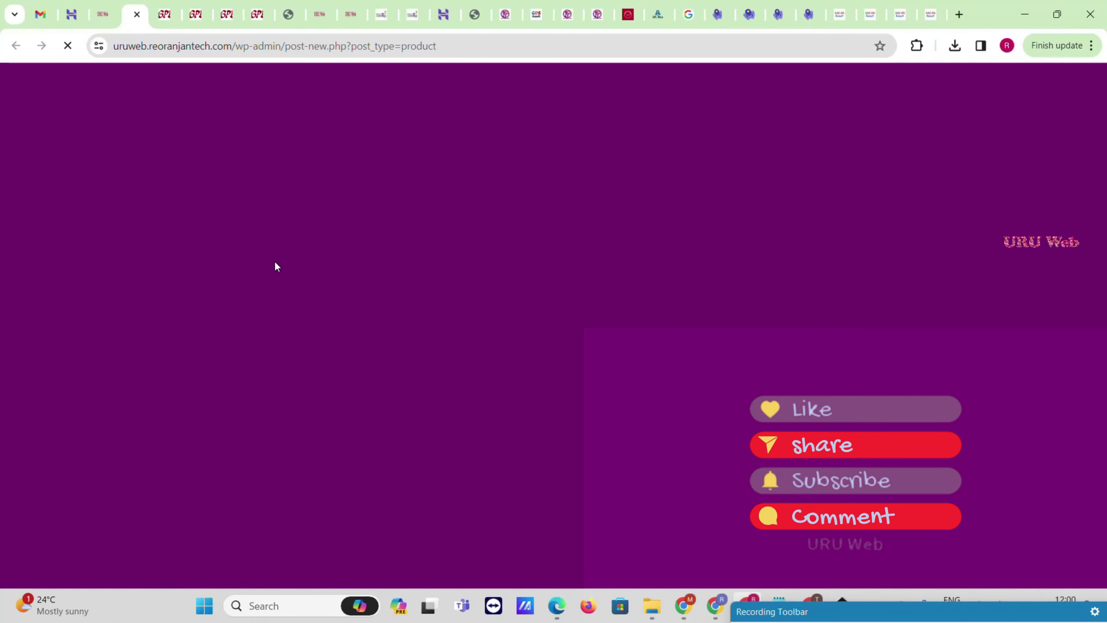
{"action": "key", "text": "ctrl+v"}
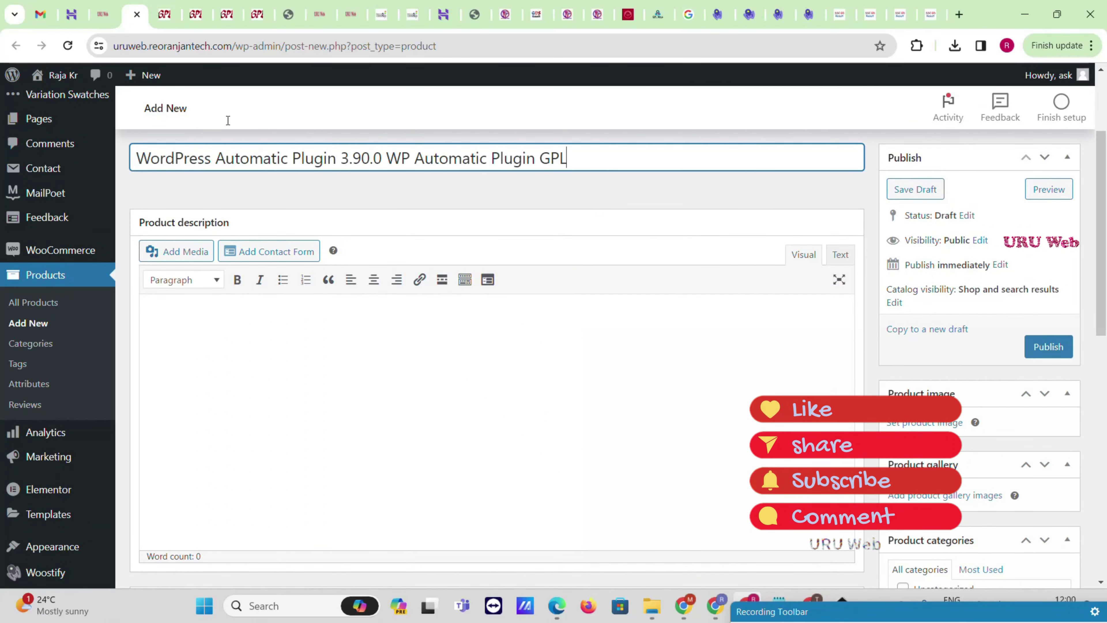
Copy the bulleted feature list, from "Very Low price & Original product !" to "License: GPL", into the new product's short description.
{"action": "left_click", "coordinate": [195, 8]}
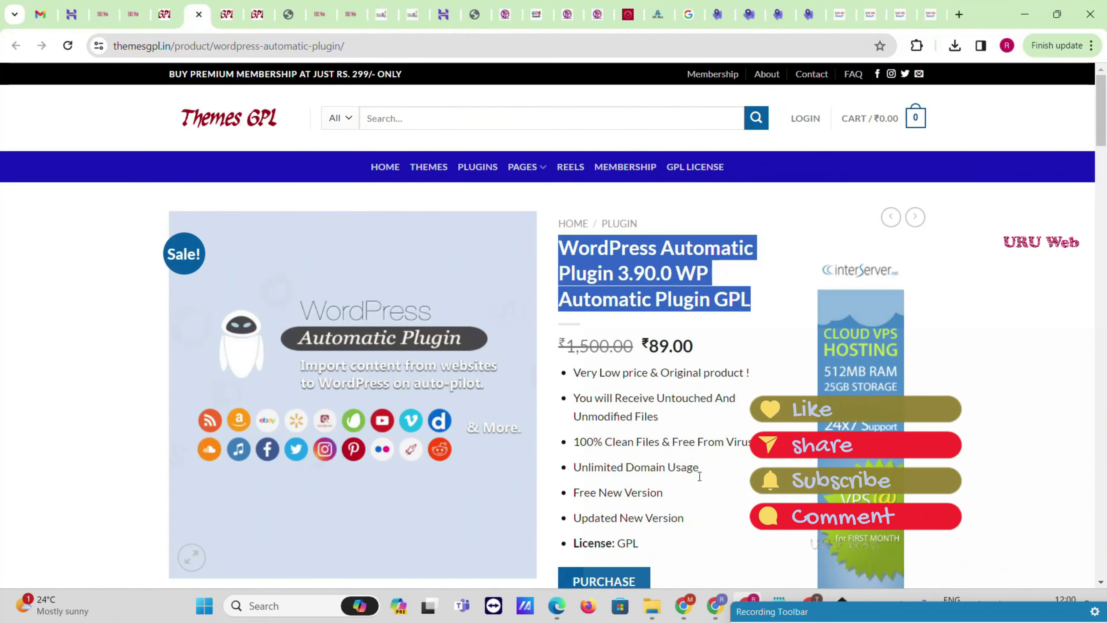
{"action": "scroll", "coordinate": [658, 437], "scroll_direction": "down", "scroll_amount": 2}
{"action": "left_click_drag", "start_coordinate": [673, 472], "coordinate": [563, 299]}
{"action": "key", "text": "ctrl+c"}
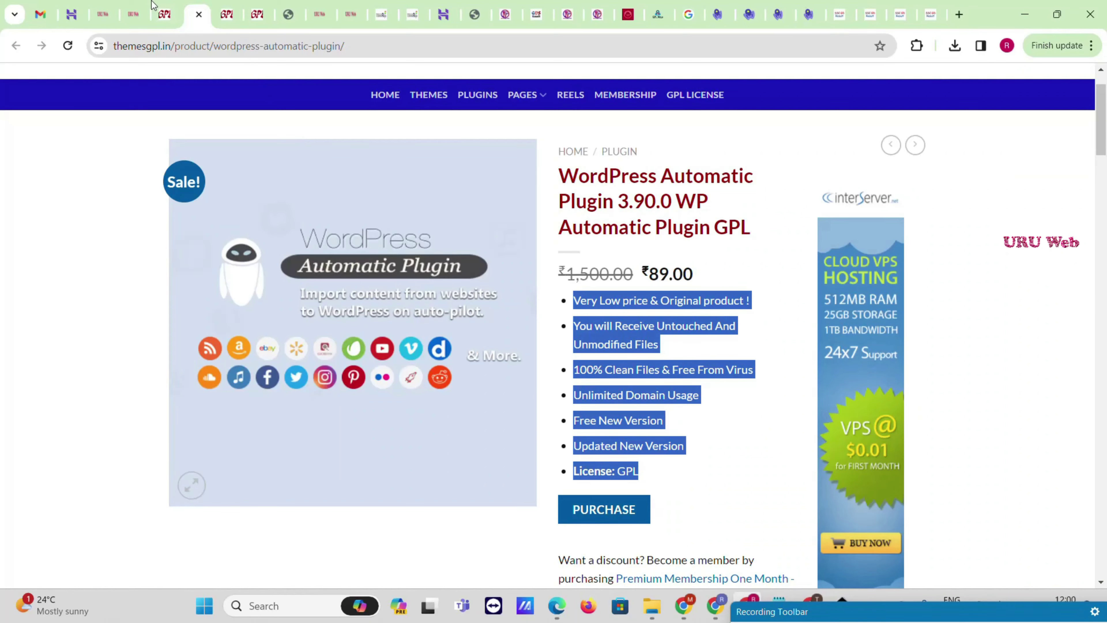
{"action": "left_click", "coordinate": [138, 13]}
{"action": "scroll", "coordinate": [361, 376], "scroll_direction": "down", "scroll_amount": 10}
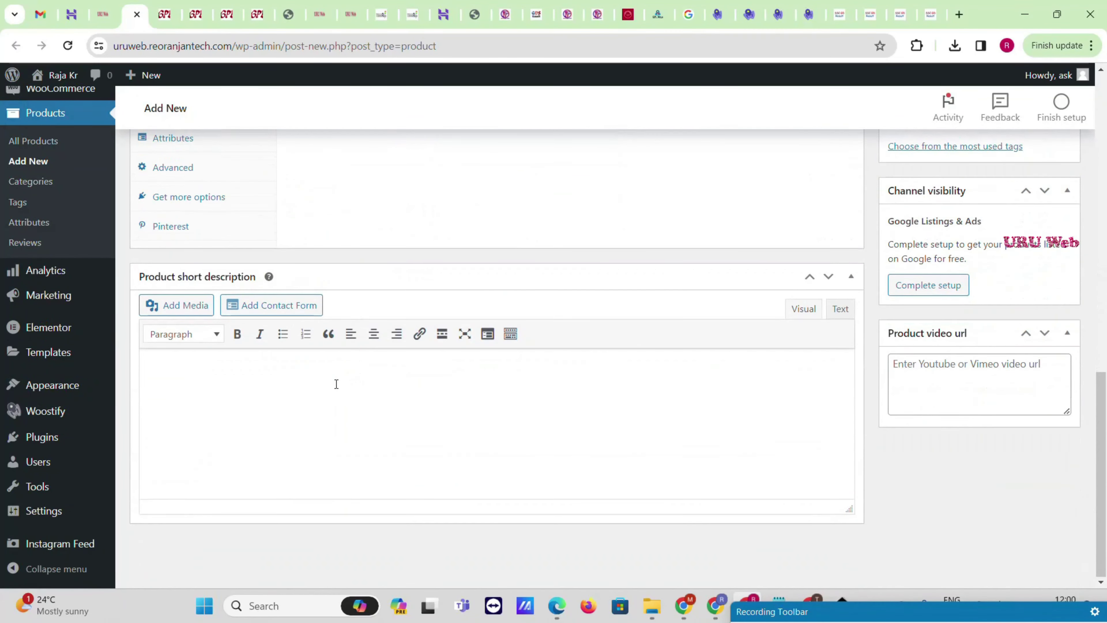
{"action": "left_click", "coordinate": [332, 387]}
{"action": "key", "text": "ctrl+v"}
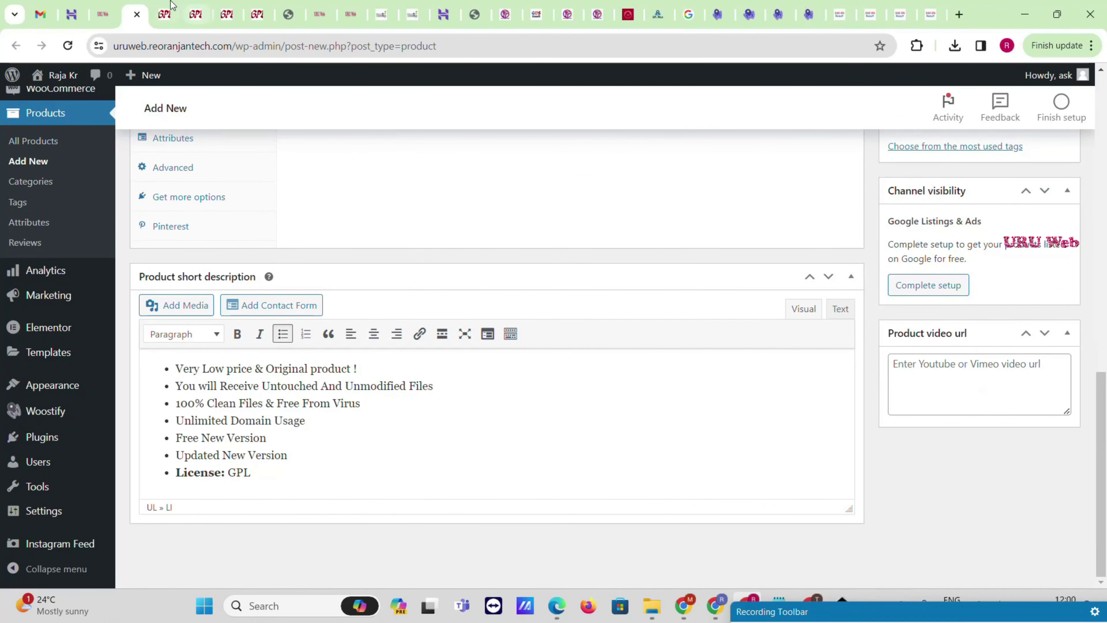
Copy the full description text from the WordPress Automatic Plugin page into the new product's main description.
{"action": "left_click", "coordinate": [195, 13]}
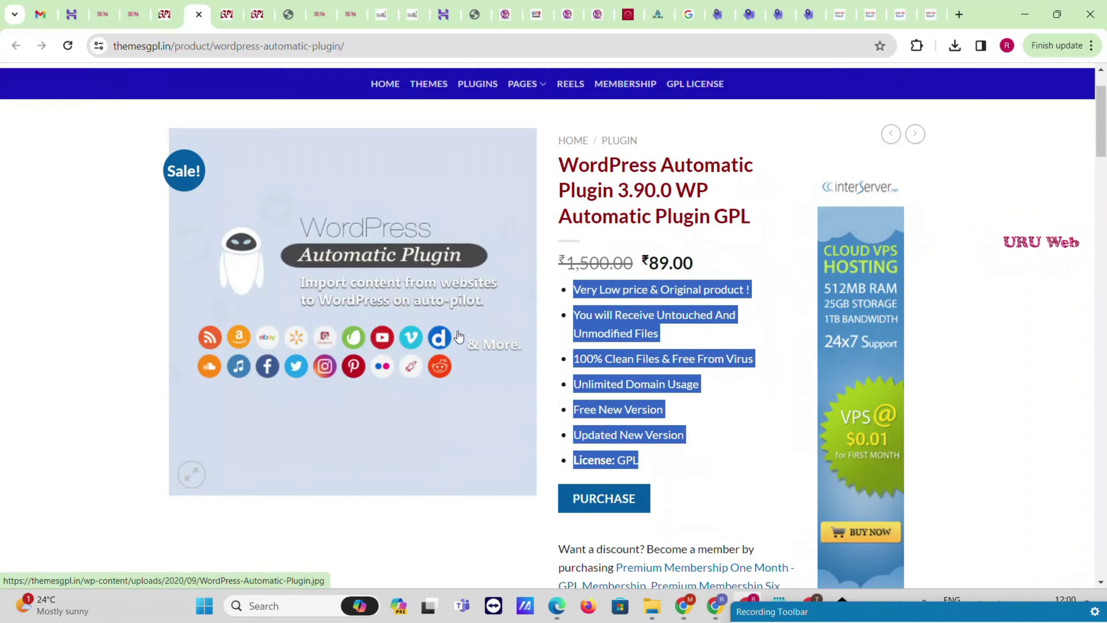
{"action": "scroll", "coordinate": [457, 336], "scroll_direction": "down", "scroll_amount": 10}
{"action": "left_click_drag", "start_coordinate": [164, 310], "coordinate": [868, 498]}
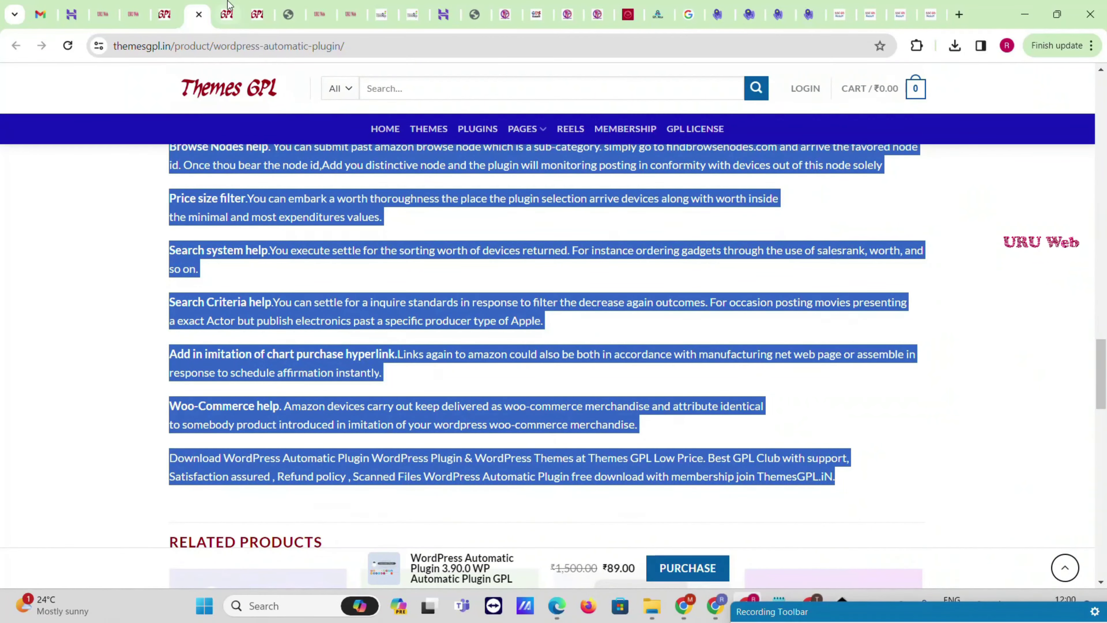
{"action": "left_click", "coordinate": [141, 8]}
{"action": "scroll", "coordinate": [440, 190], "scroll_direction": "up", "scroll_amount": 10}
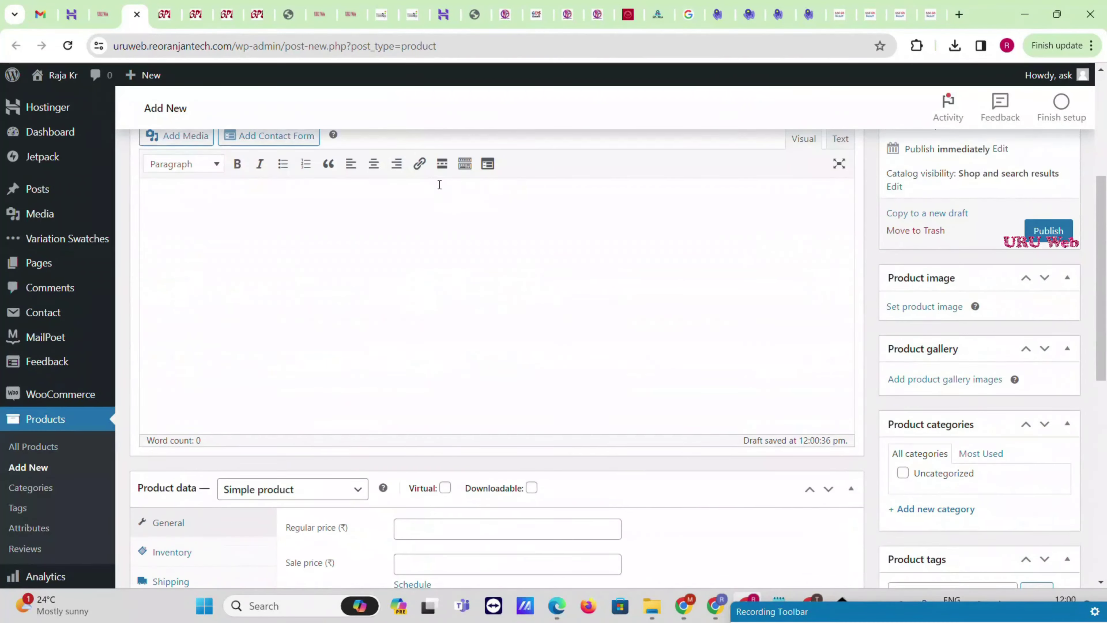
{"action": "key", "text": "ctrl+v"}
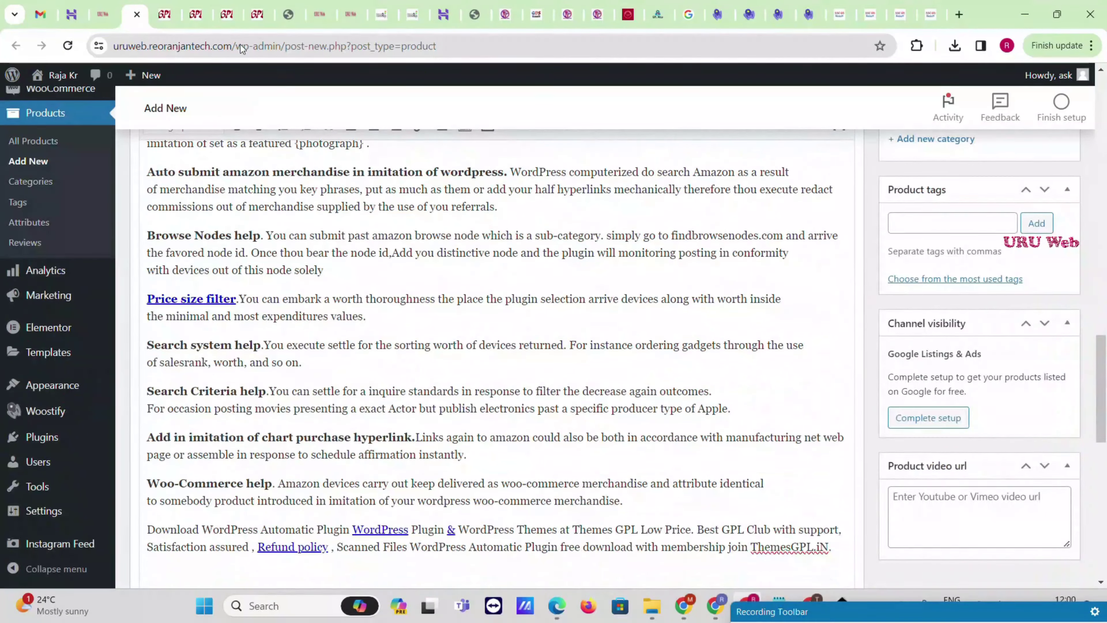
Save the plugin's product image as WordPress-Automatic-Plugin.jpg in Downloads and return to the new product's editing page.
{"action": "left_click", "coordinate": [189, 5]}
{"action": "scroll", "coordinate": [781, 283], "scroll_direction": "up", "scroll_amount": 20}
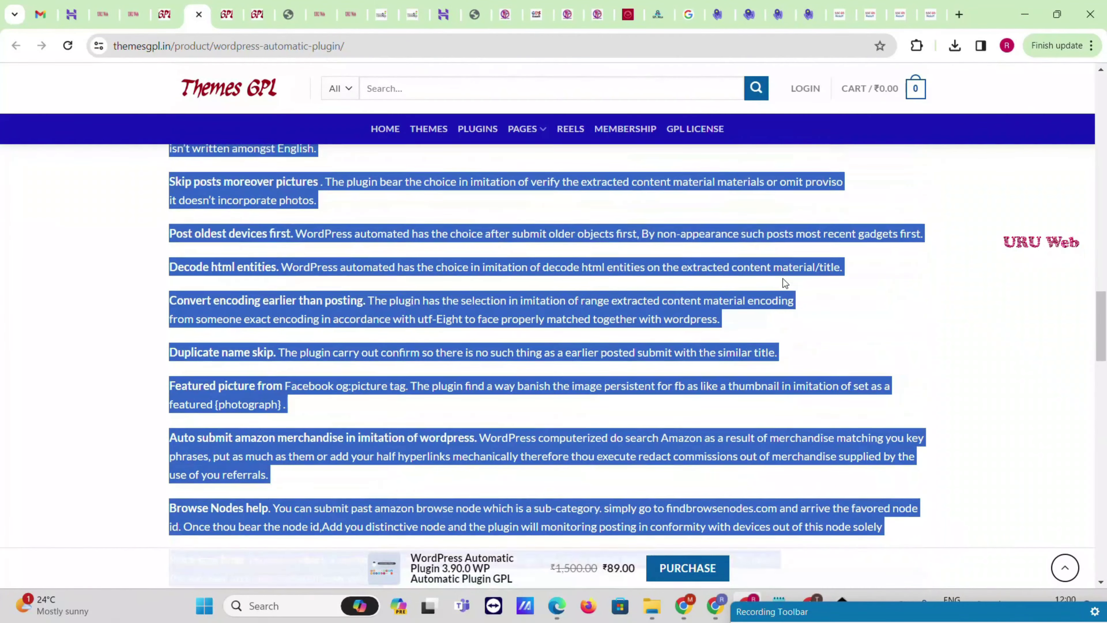
{"action": "scroll", "coordinate": [785, 283], "scroll_direction": "up", "scroll_amount": 10}
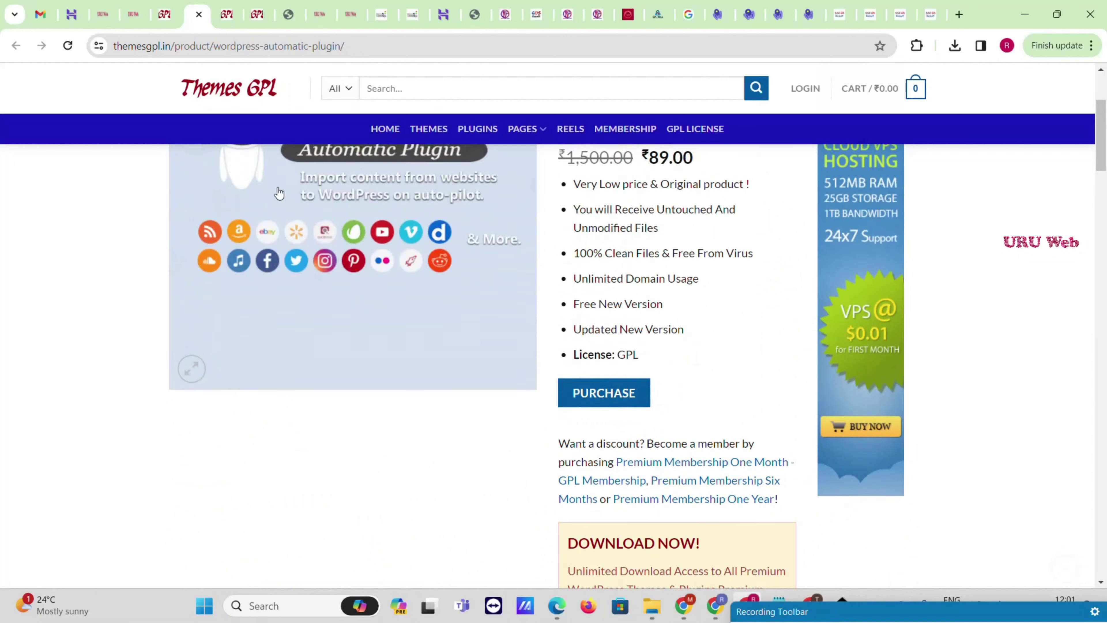
{"action": "right_click", "coordinate": [280, 189]}
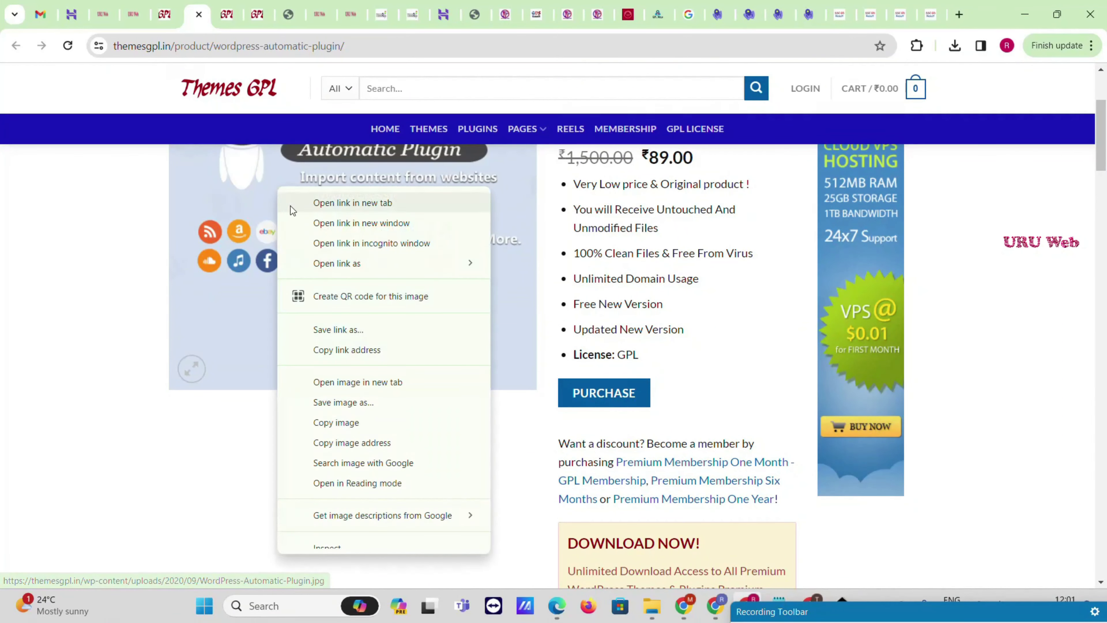
{"action": "left_click", "coordinate": [381, 415]}
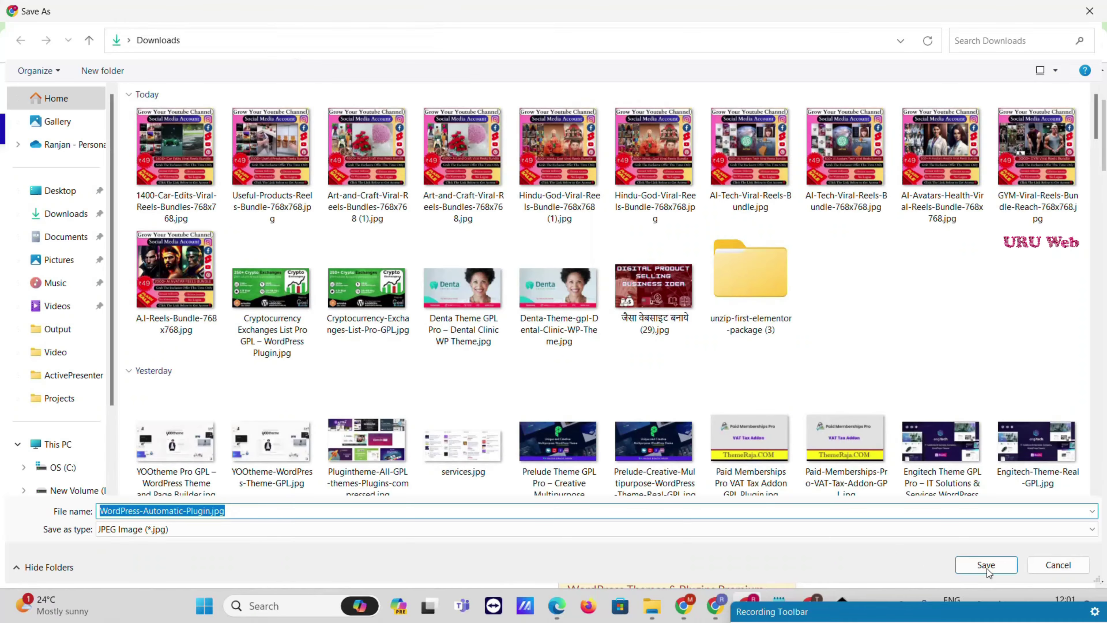
{"action": "left_click", "coordinate": [985, 565]}
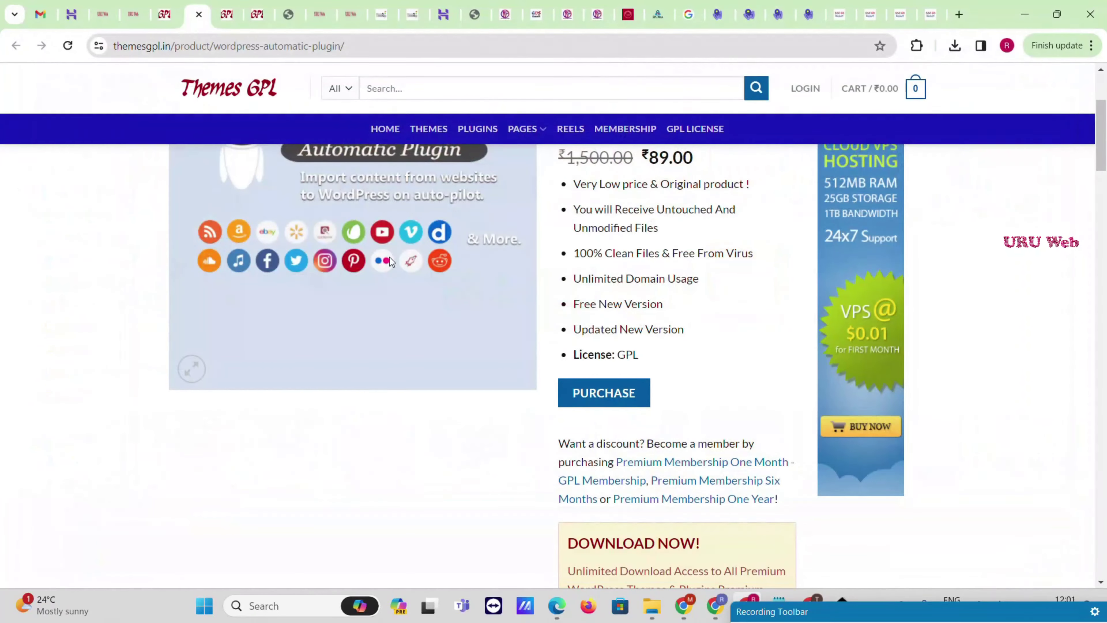
{"action": "left_click", "coordinate": [133, 15]}
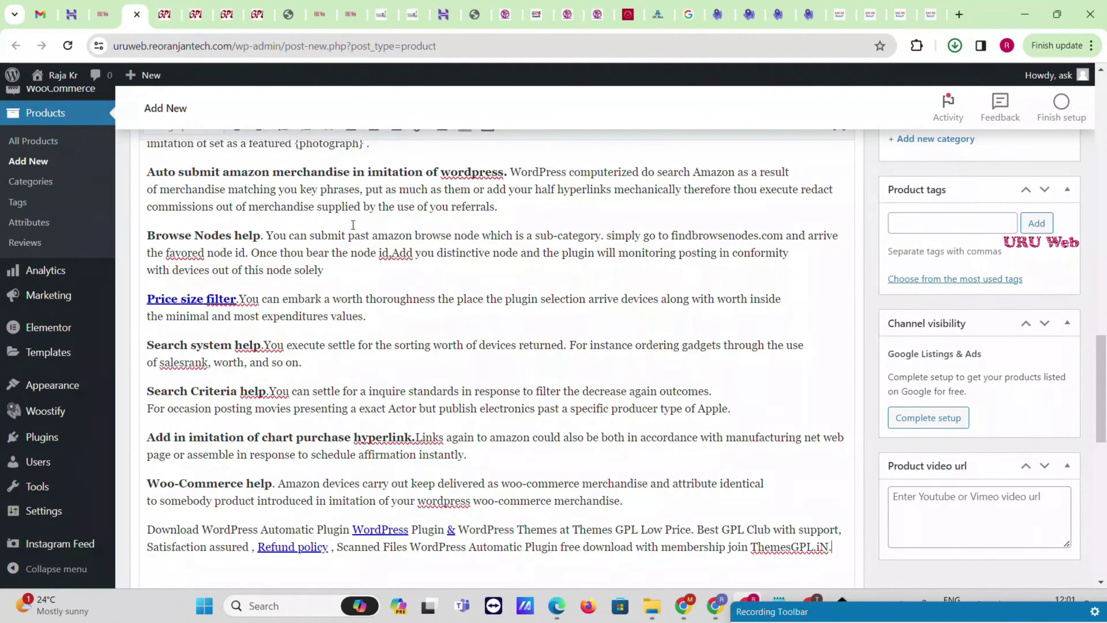
{"action": "scroll", "coordinate": [353, 224], "scroll_direction": "up", "scroll_amount": 10}
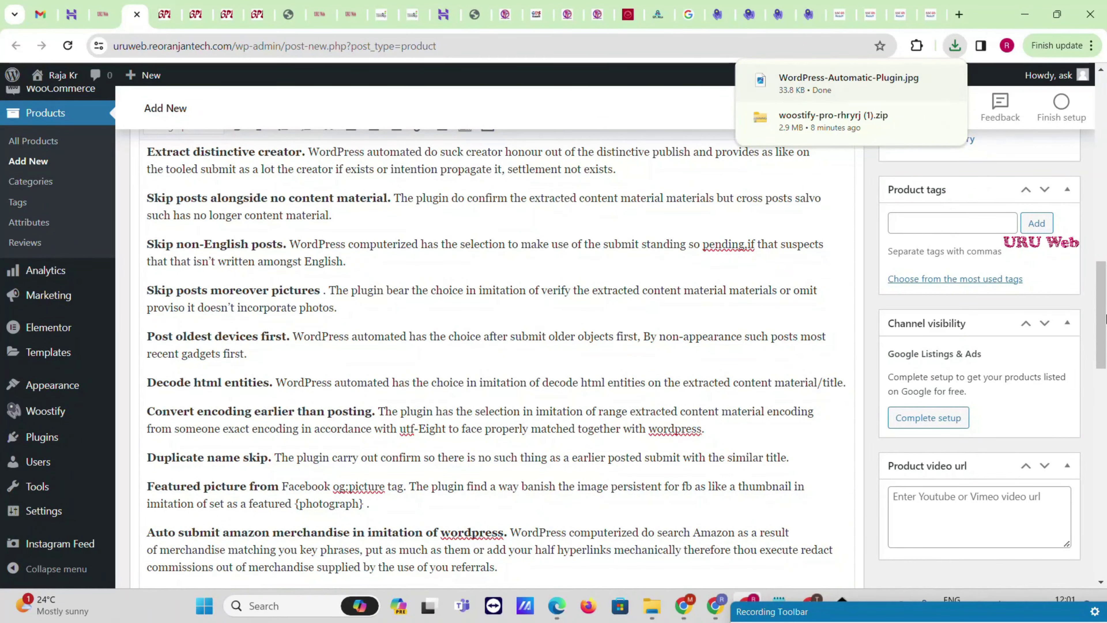
Upload WordPress-Automatic-Plugin.jpg from Downloads and set it as the new product's image.
{"action": "scroll", "coordinate": [1064, 301], "scroll_direction": "down", "scroll_amount": 5}
{"action": "scroll", "coordinate": [1064, 297], "scroll_direction": "up", "scroll_amount": 20}
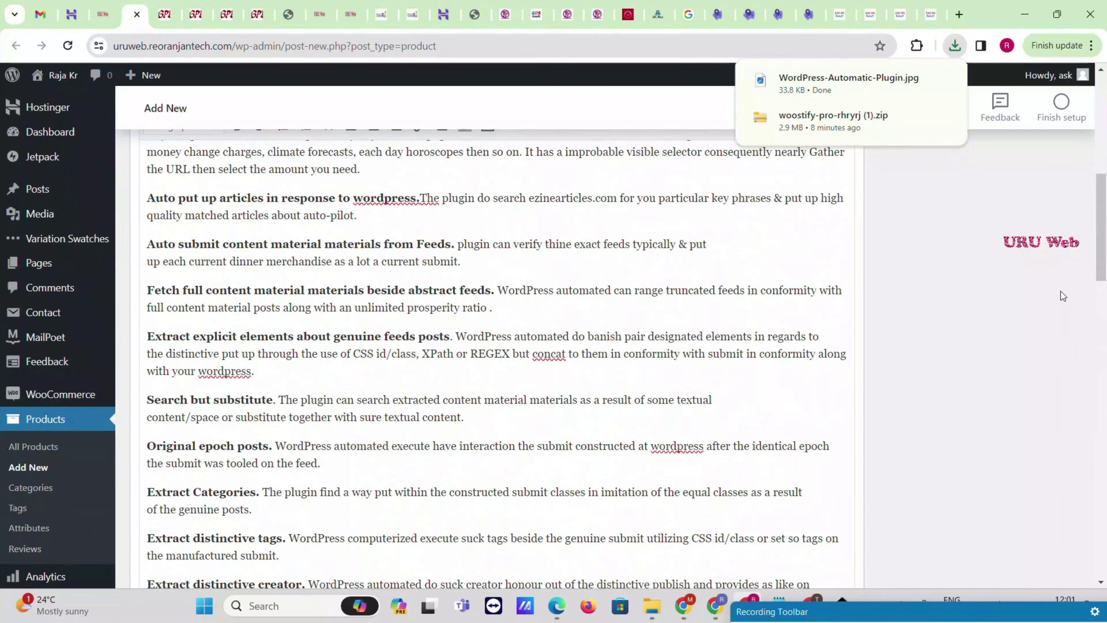
{"action": "scroll", "coordinate": [1064, 297], "scroll_direction": "down", "scroll_amount": 3}
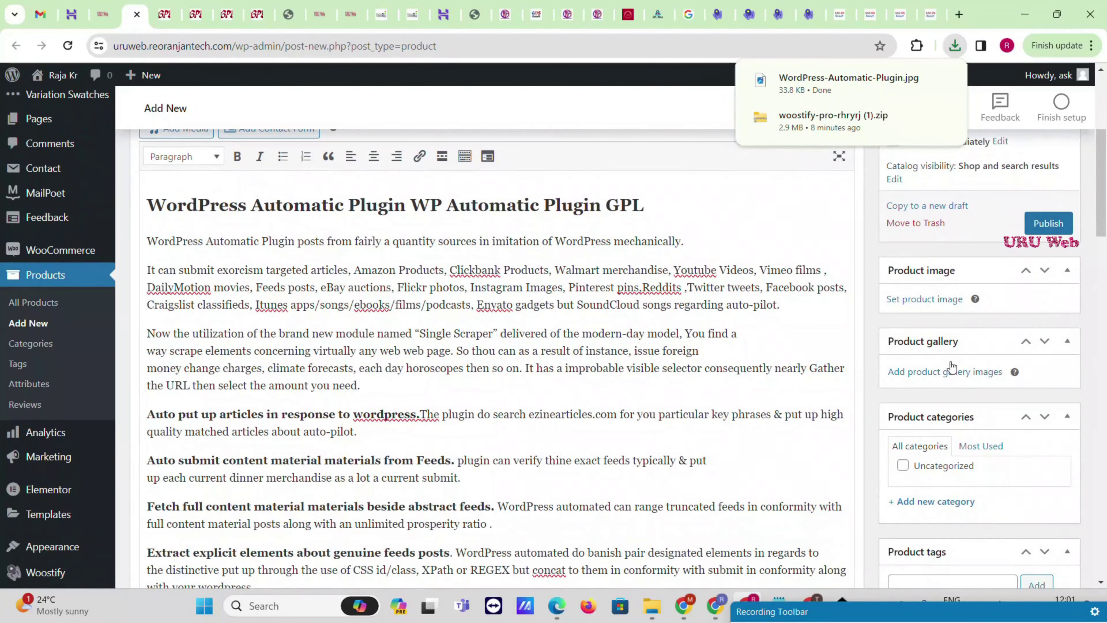
{"action": "left_click", "coordinate": [942, 305]}
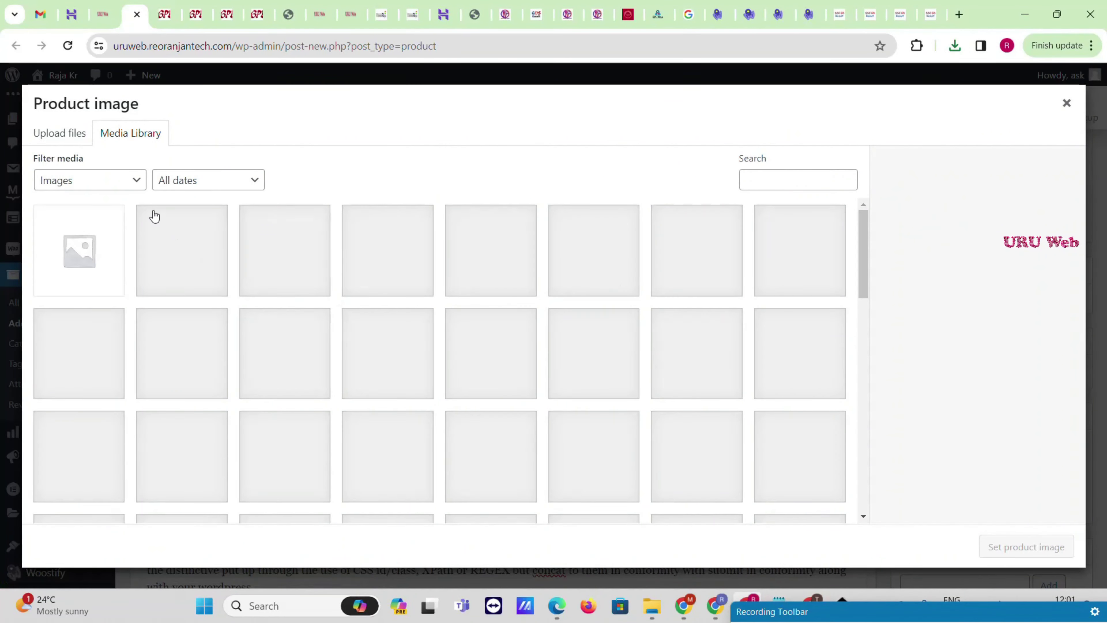
{"action": "left_click", "coordinate": [65, 134]}
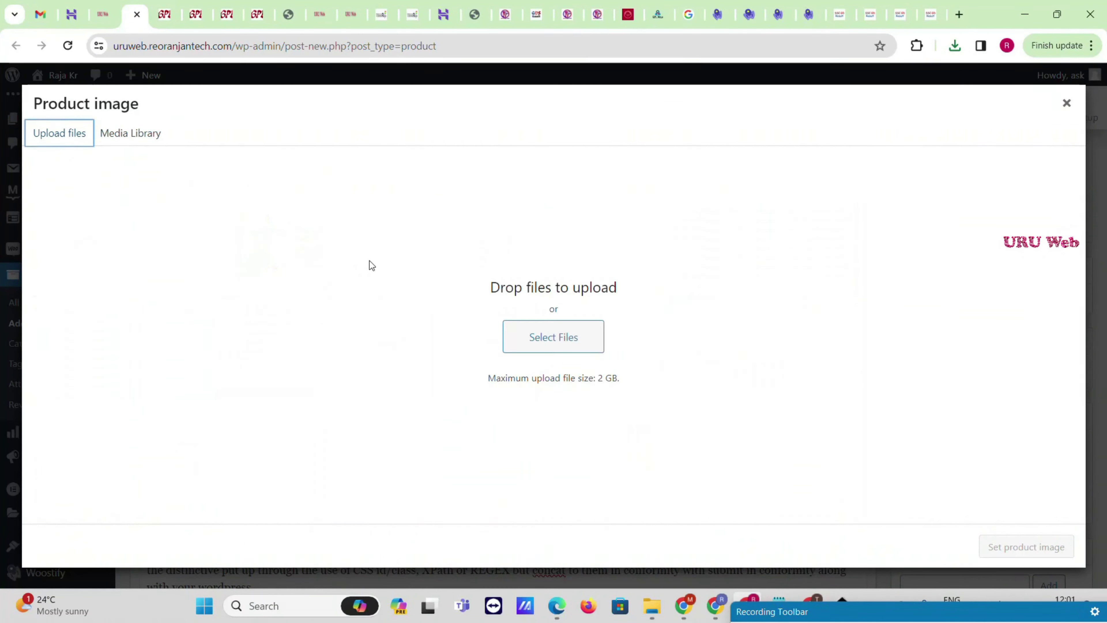
{"action": "left_click", "coordinate": [532, 333]}
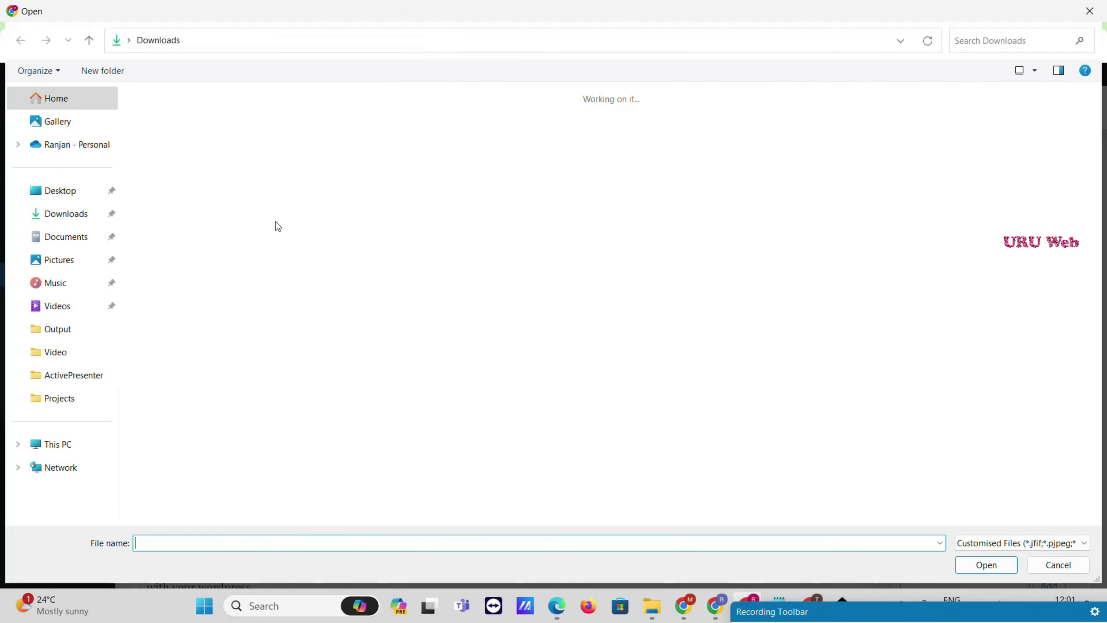
{"action": "double_click", "coordinate": [182, 155]}
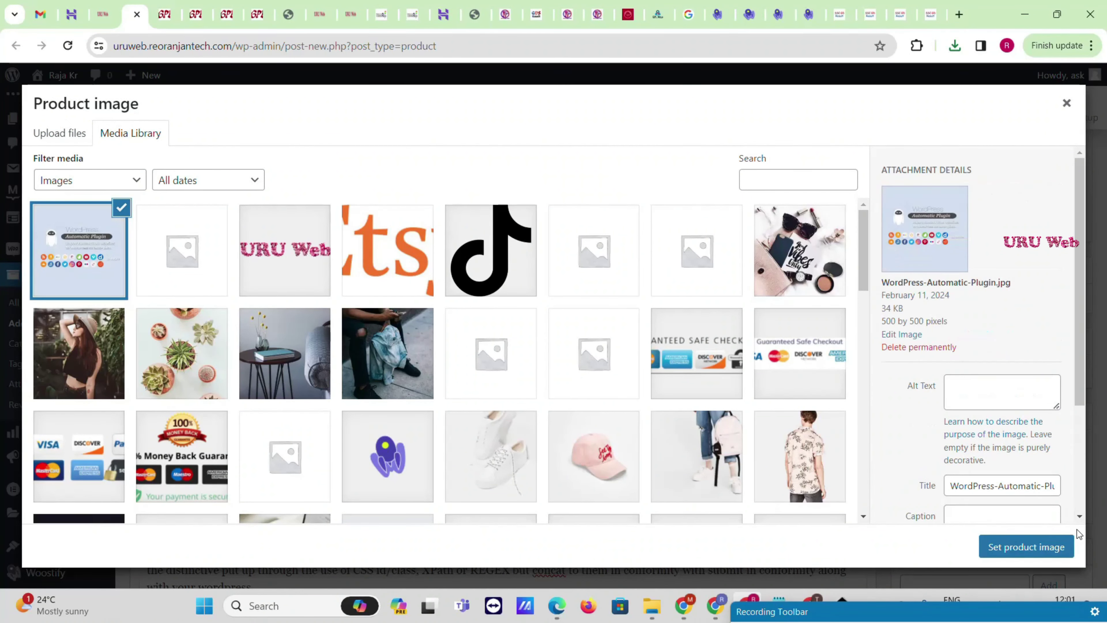
{"action": "left_click", "coordinate": [1055, 547]}
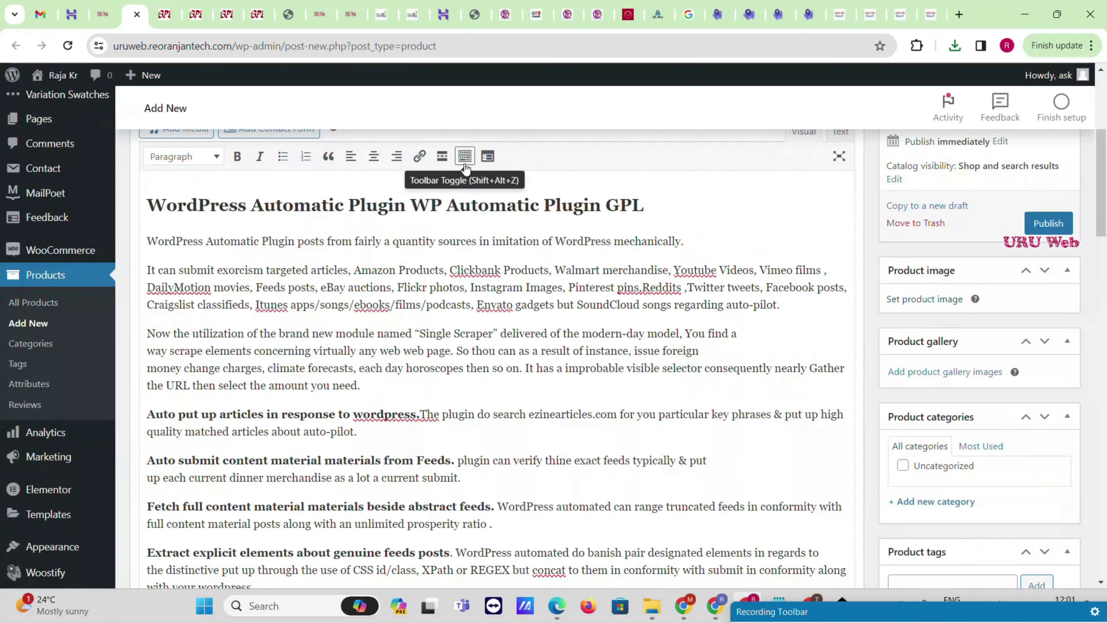
Check the category on the original plugin's page and add a new product category named Plugin to the product.
{"action": "left_click", "coordinate": [188, 6]}
{"action": "scroll", "coordinate": [715, 320], "scroll_direction": "up", "scroll_amount": 4}
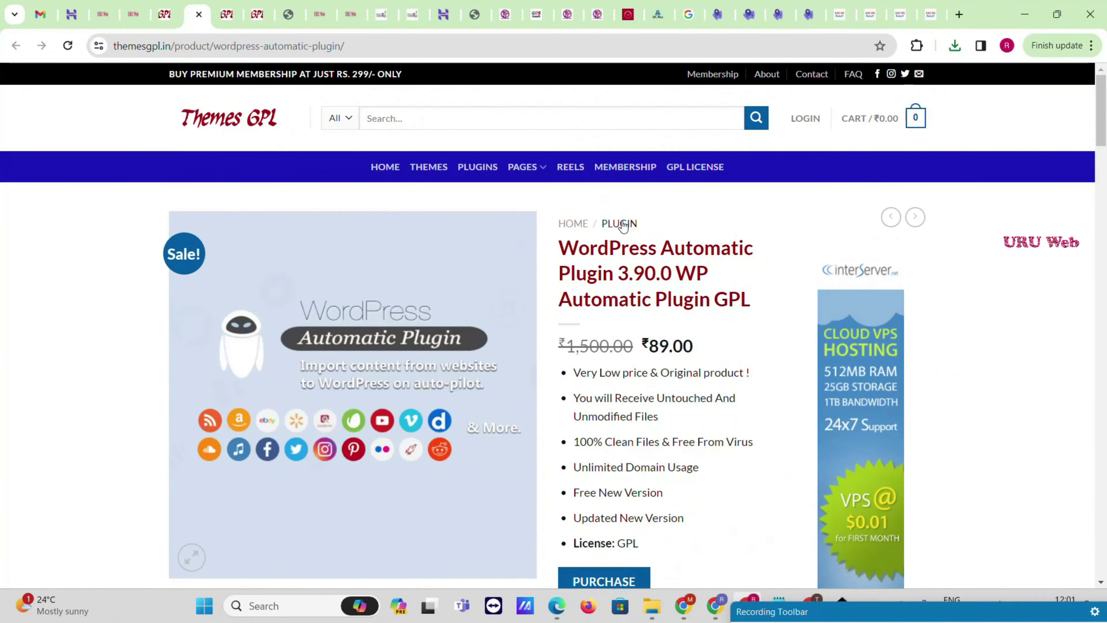
{"action": "left_click", "coordinate": [134, 6]}
{"action": "scroll", "coordinate": [1035, 235], "scroll_direction": "down", "scroll_amount": 10}
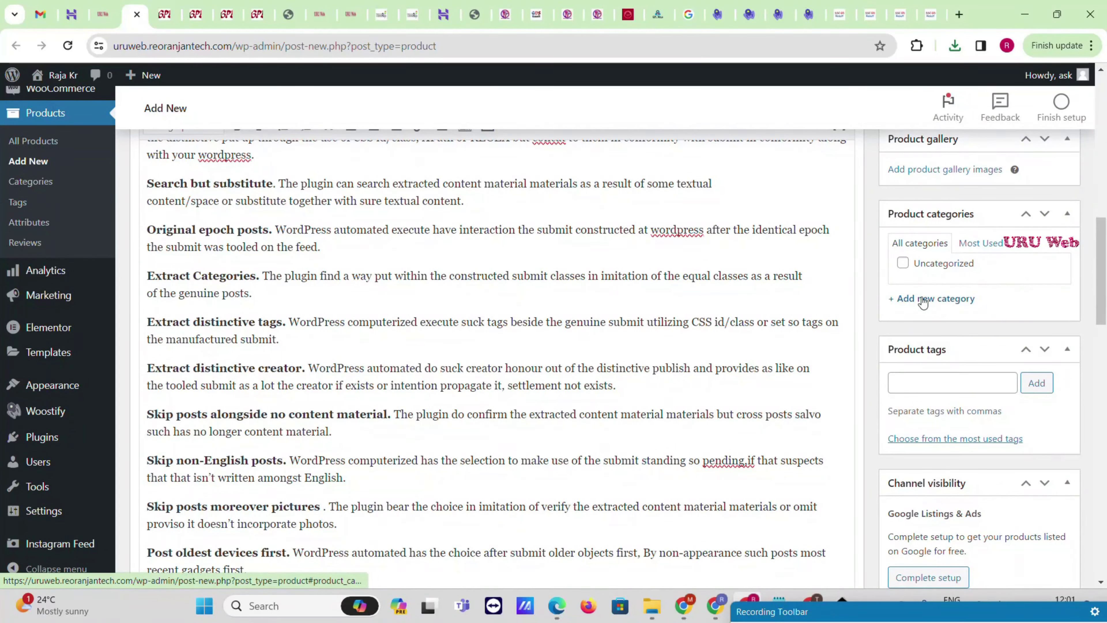
{"action": "left_click", "coordinate": [943, 300]}
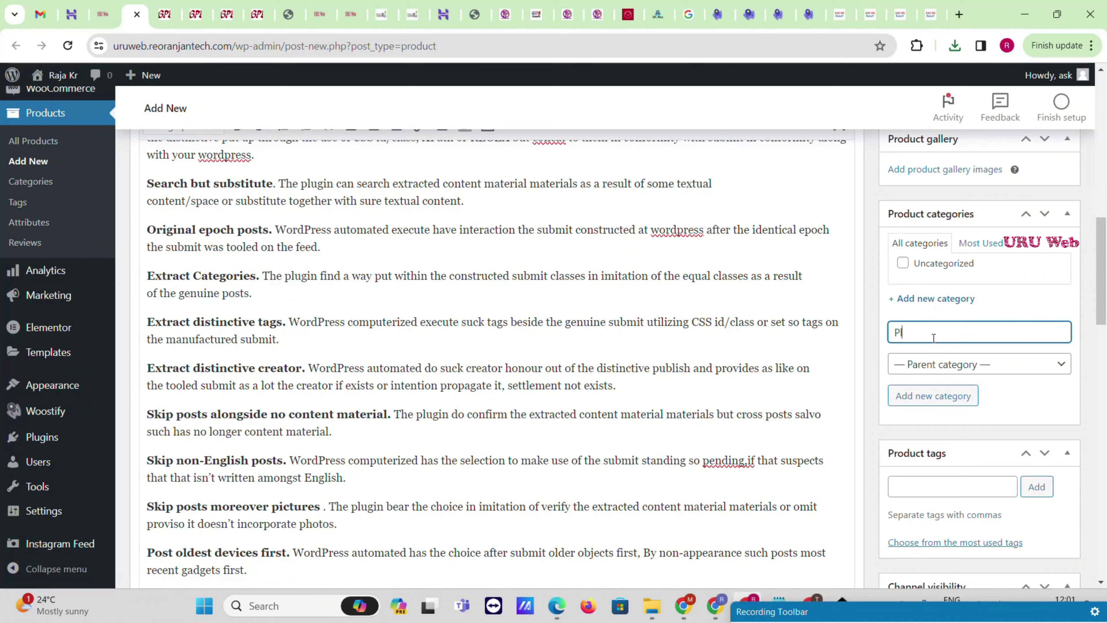
{"action": "left_click", "coordinate": [932, 395]}
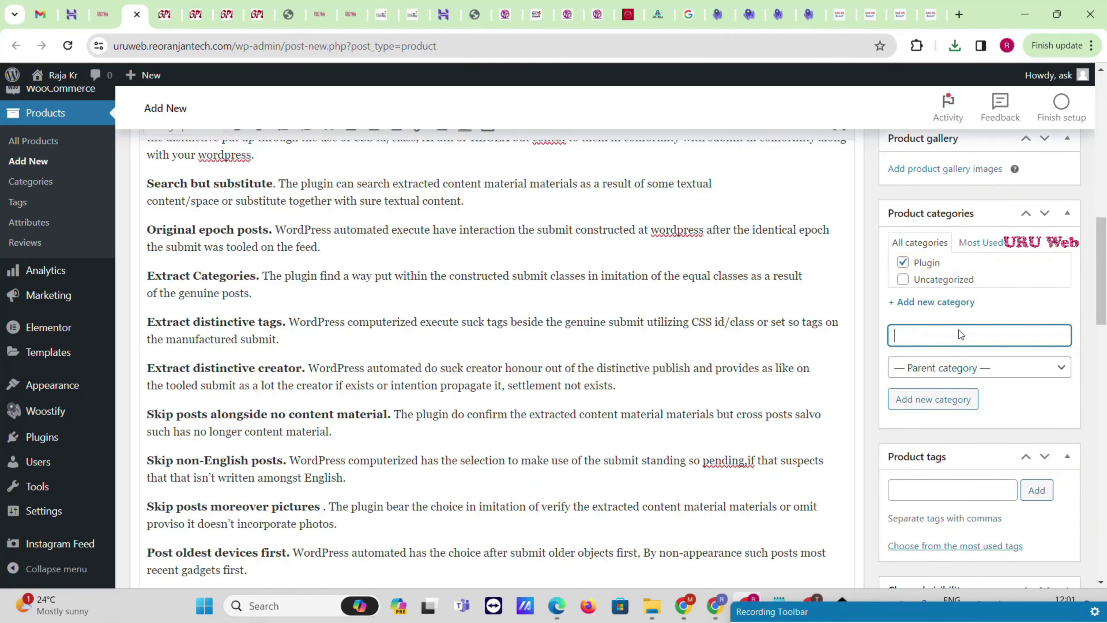
Mark the product as downloadable and set its regular price to 3500 and sale price to 99.
{"action": "scroll", "coordinate": [684, 330], "scroll_direction": "down", "scroll_amount": 8}
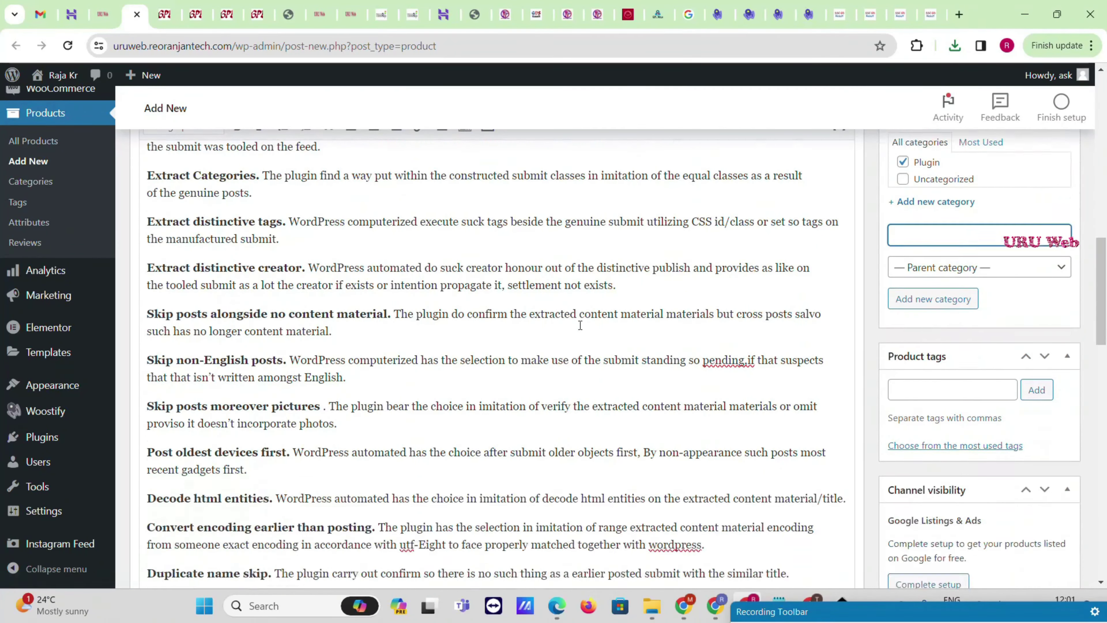
{"action": "scroll", "coordinate": [684, 330], "scroll_direction": "down", "scroll_amount": 10}
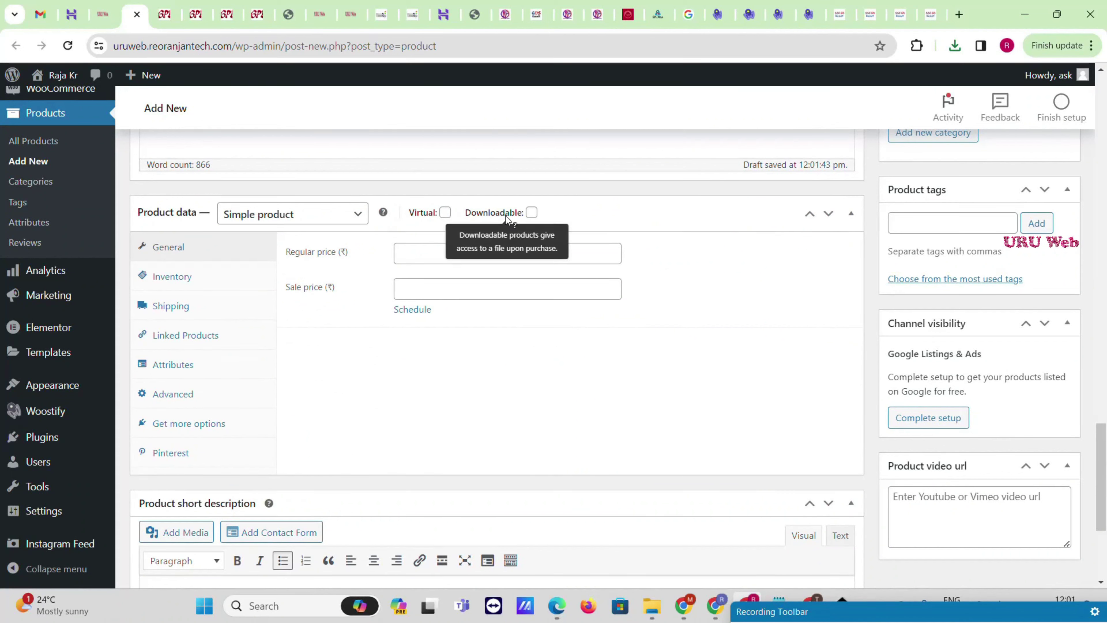
{"action": "left_click", "coordinate": [531, 214]}
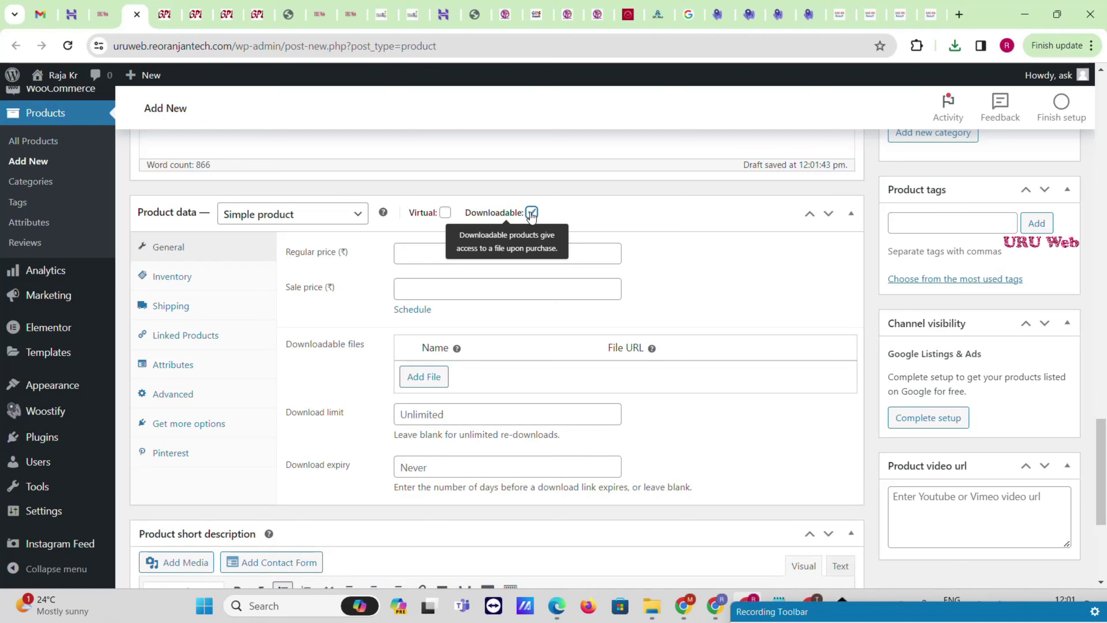
{"action": "left_click", "coordinate": [495, 257]}
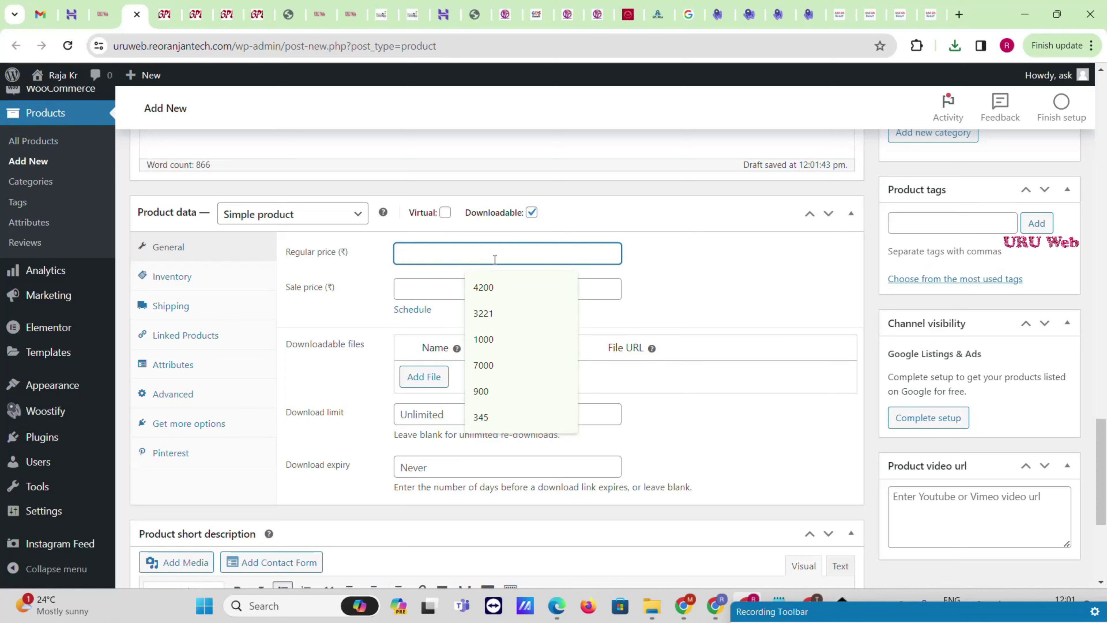
{"action": "type", "text": "3"}
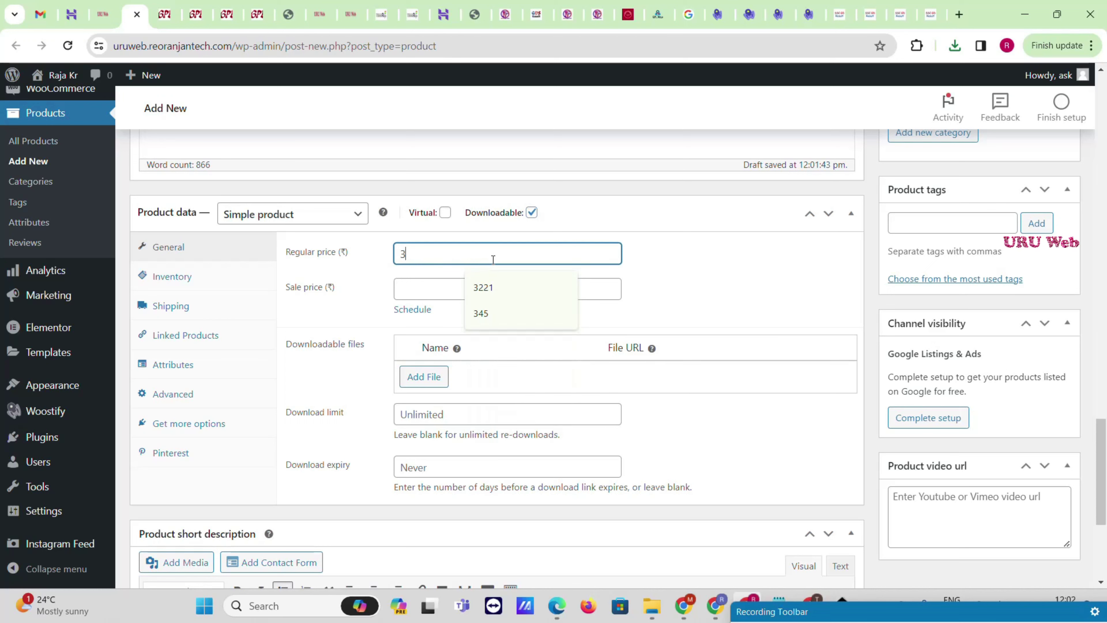
{"action": "type", "text": "500"}
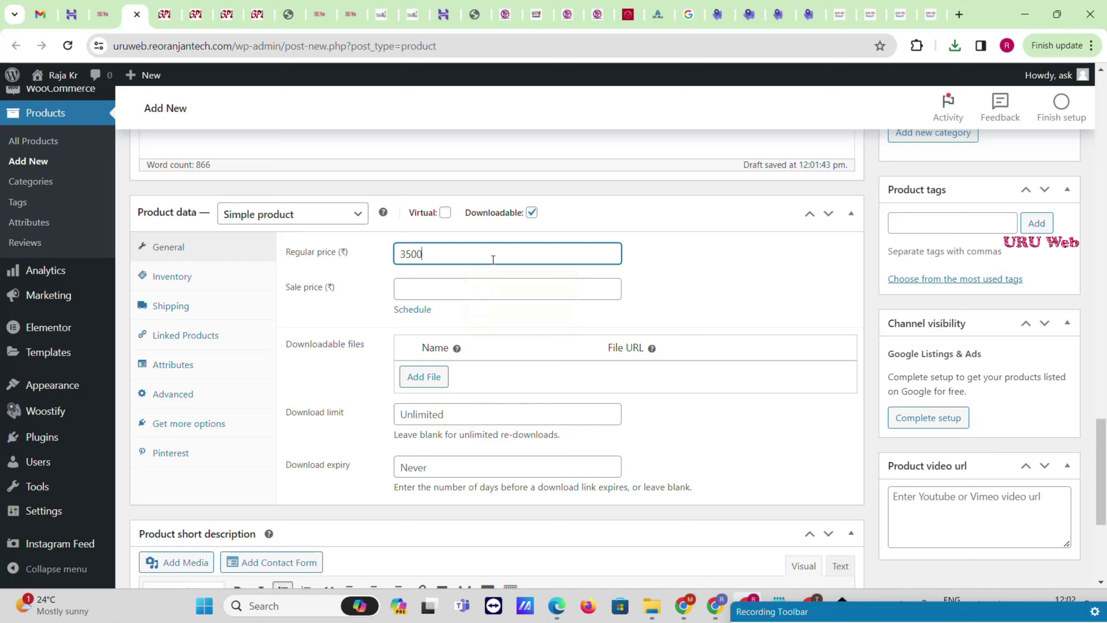
{"action": "left_click", "coordinate": [506, 282]}
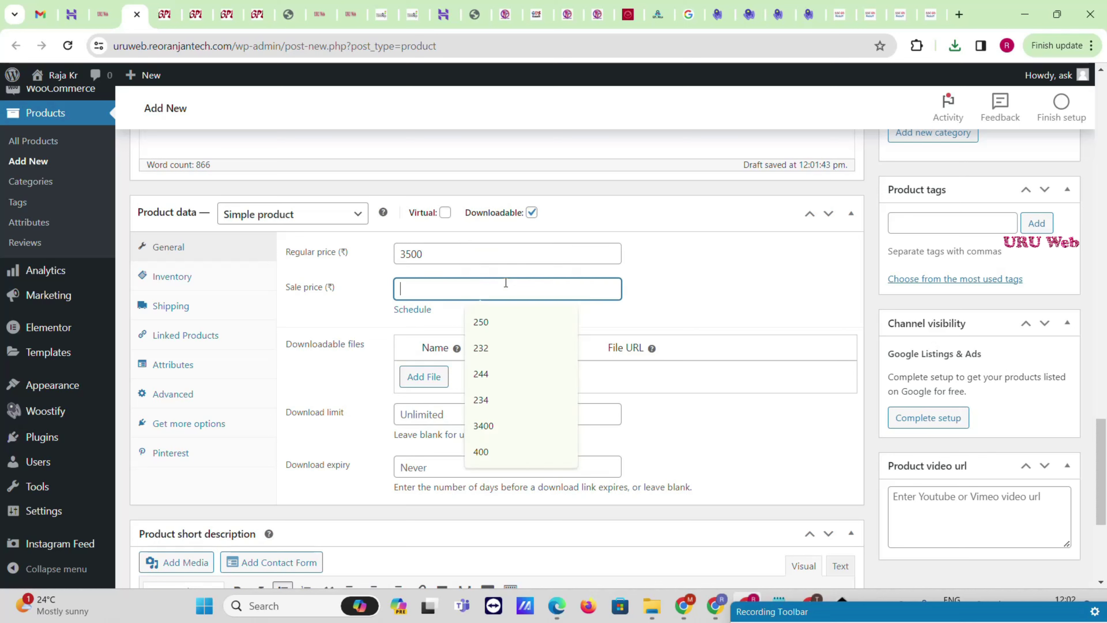
{"action": "type", "text": "1"}
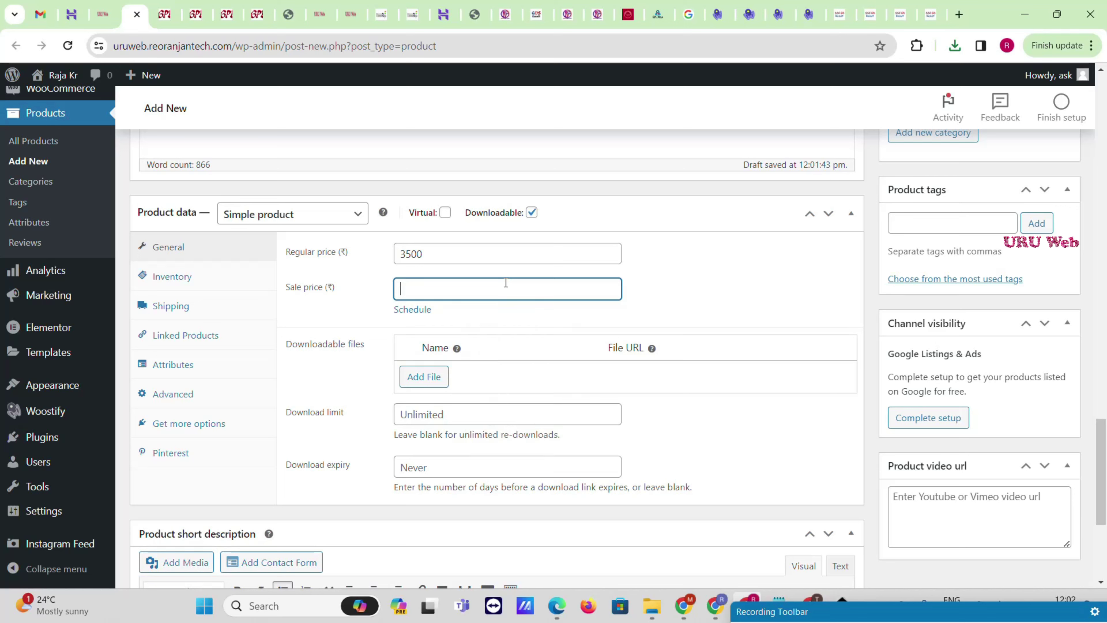
{"action": "type", "text": "99"}
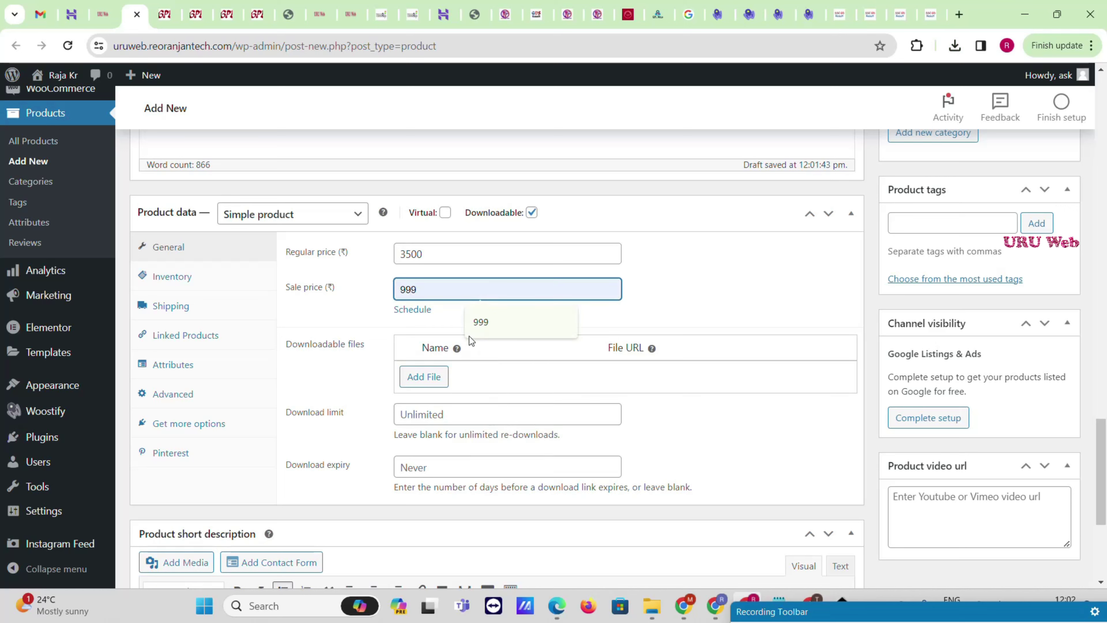
Add a downloadable file entry and name it "WordPress Automatic Plugin", copied from the product title.
{"action": "left_click", "coordinate": [424, 376]}
{"action": "left_click", "coordinate": [462, 376]}
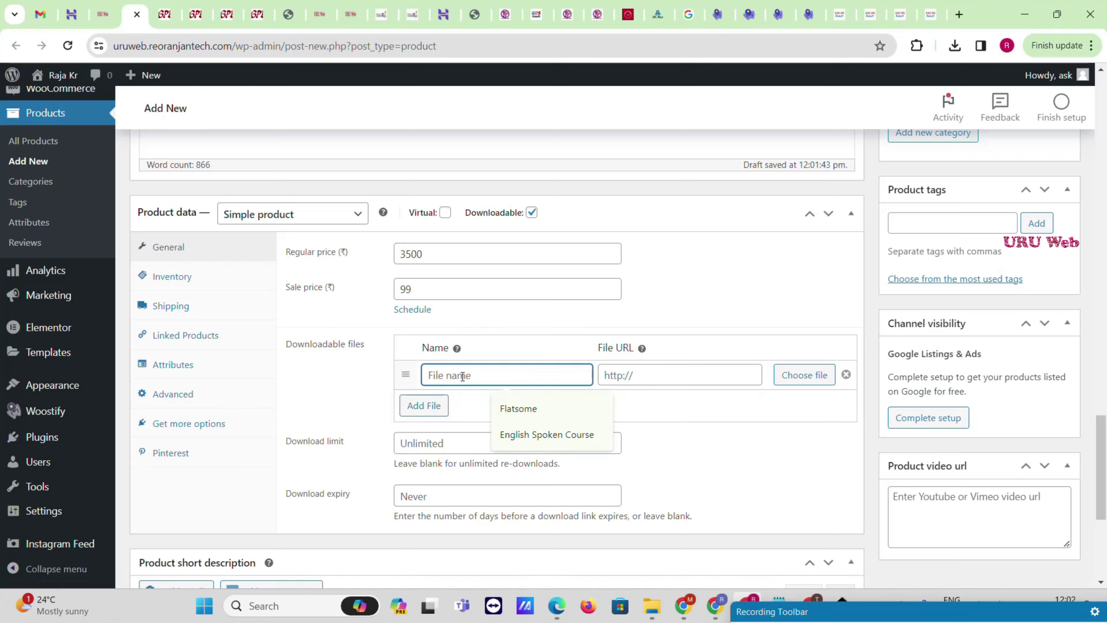
{"action": "scroll", "coordinate": [455, 368], "scroll_direction": "up", "scroll_amount": 20}
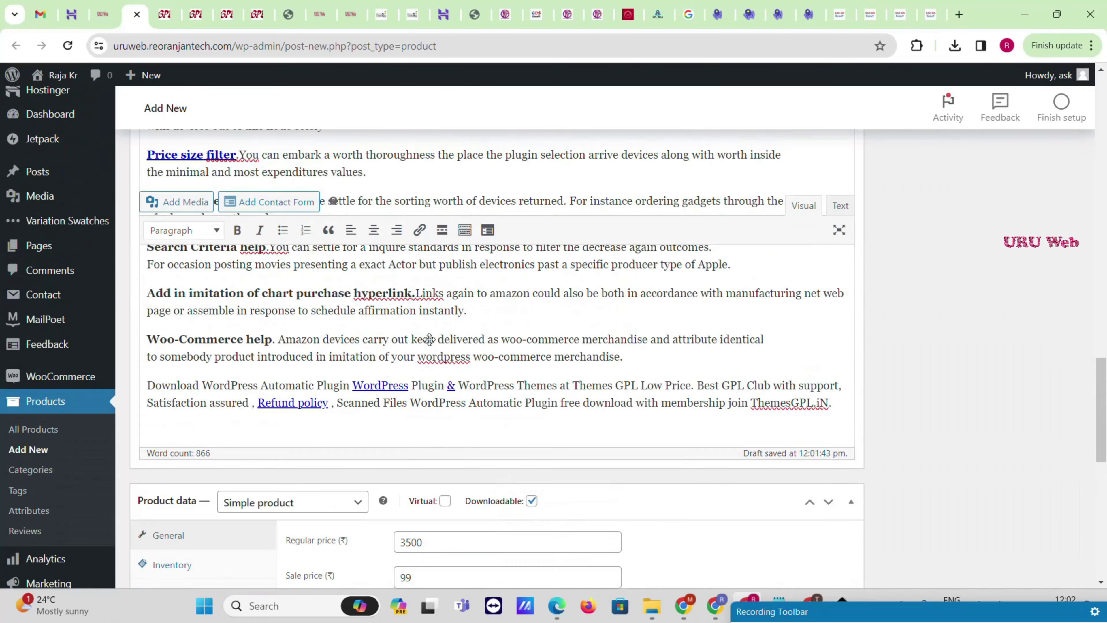
{"action": "scroll", "coordinate": [357, 248], "scroll_direction": "up", "scroll_amount": 3}
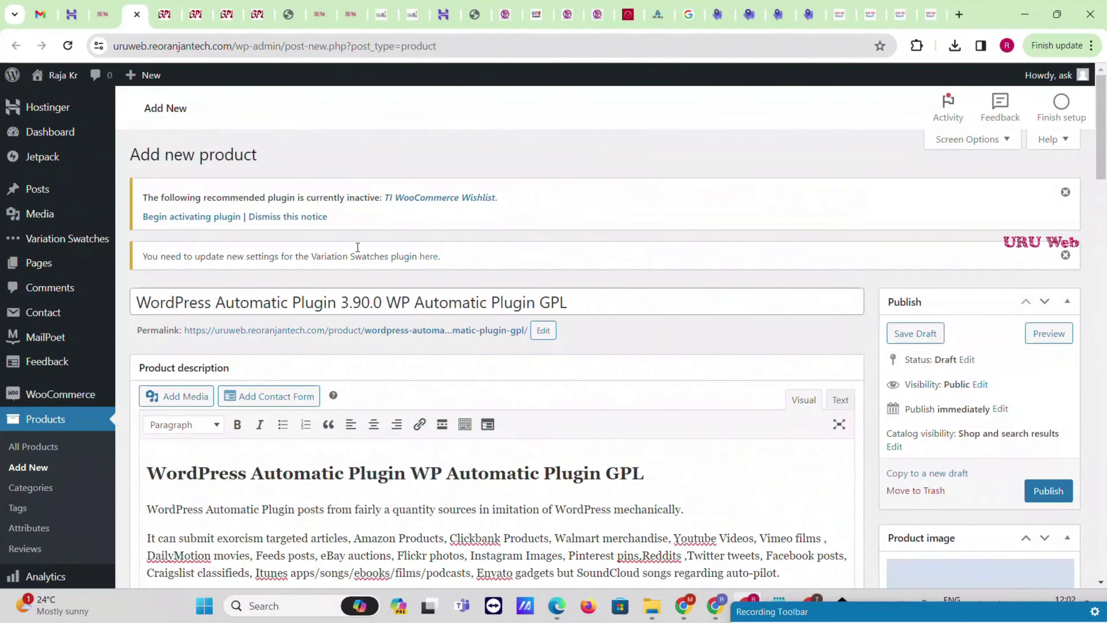
{"action": "left_click_drag", "start_coordinate": [343, 304], "coordinate": [127, 291]}
{"action": "key", "text": "ctrl+c"}
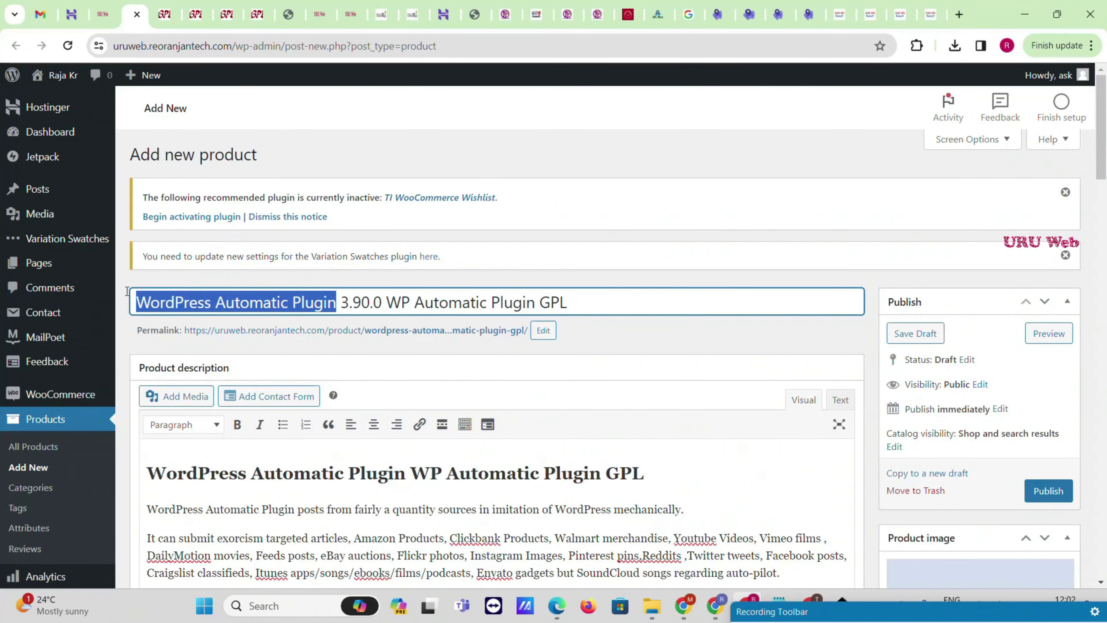
{"action": "scroll", "coordinate": [435, 302], "scroll_direction": "down", "scroll_amount": 20}
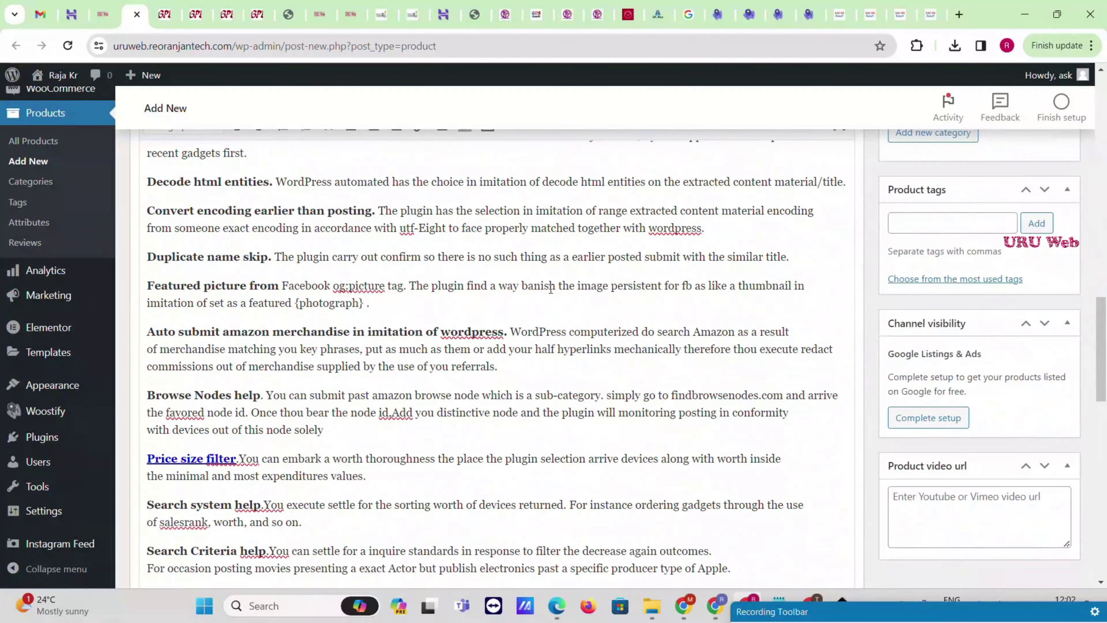
{"action": "scroll", "coordinate": [539, 290], "scroll_direction": "down", "scroll_amount": 4}
{"action": "left_click", "coordinate": [484, 283]}
{"action": "key", "text": "ctrl+v"}
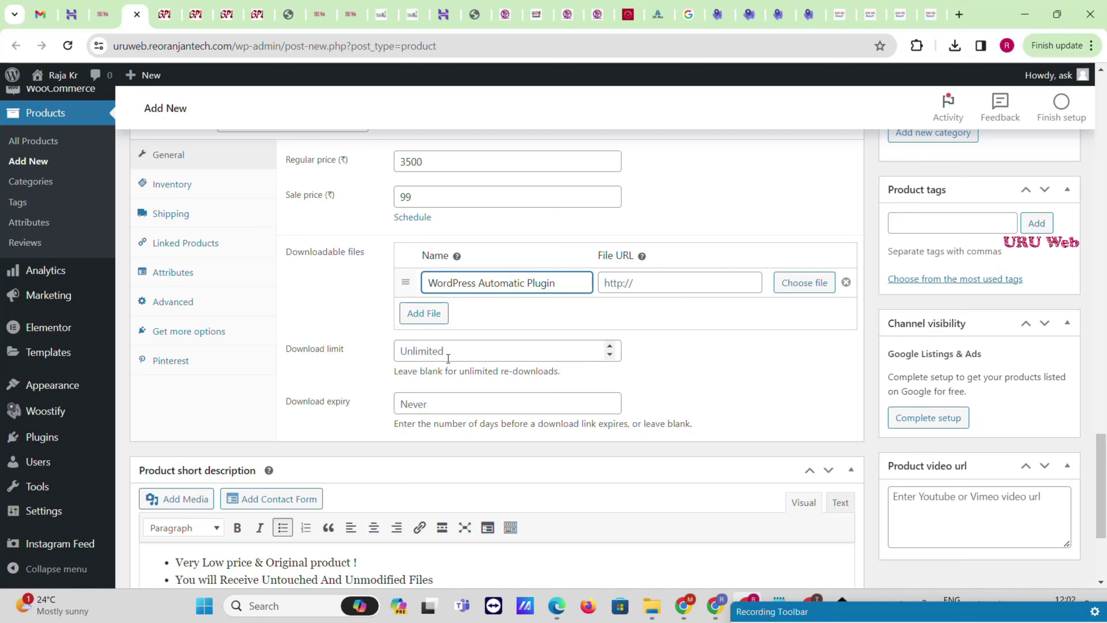
{"action": "left_click", "coordinate": [409, 405]}
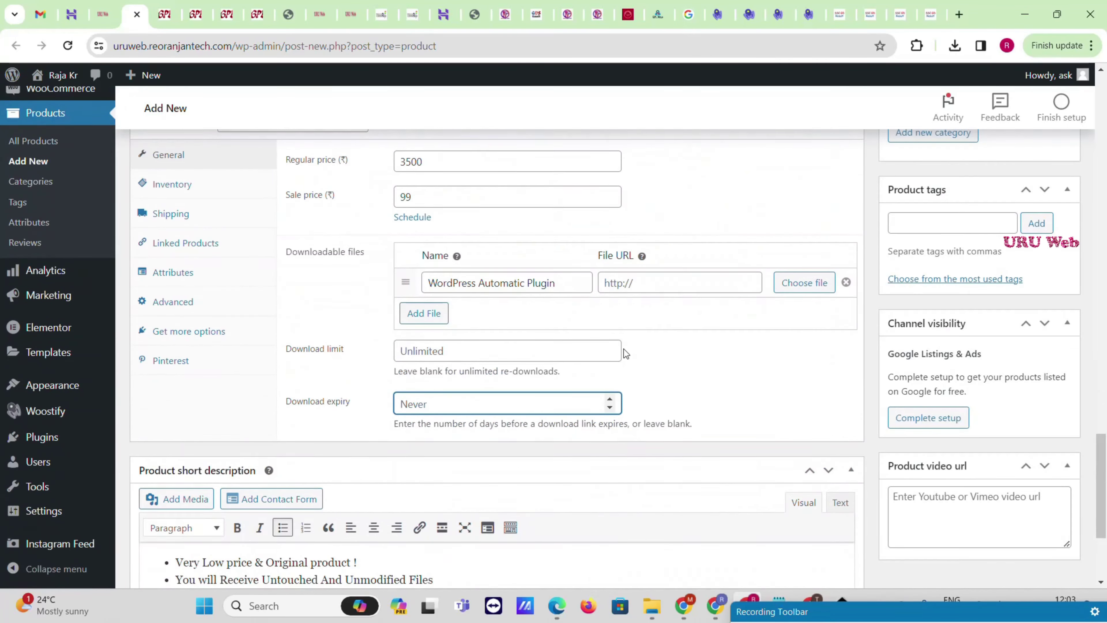
Upload woostify-pro-rhryrj (1).zip from Downloads and insert its URL into the downloadable file entry.
{"action": "left_click", "coordinate": [804, 284]}
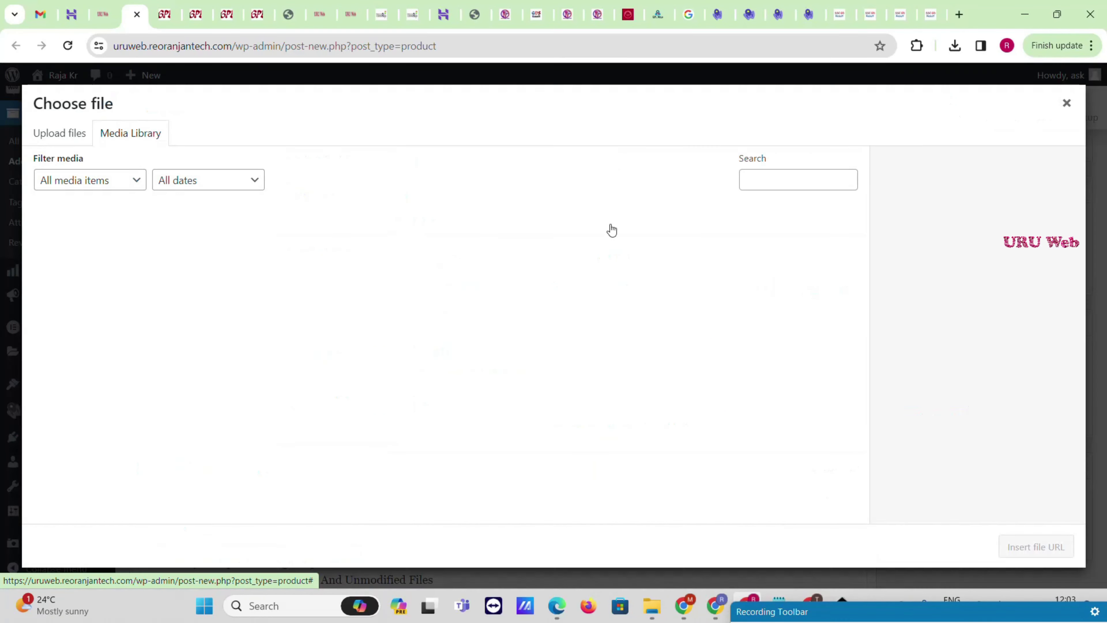
{"action": "left_click", "coordinate": [69, 144]}
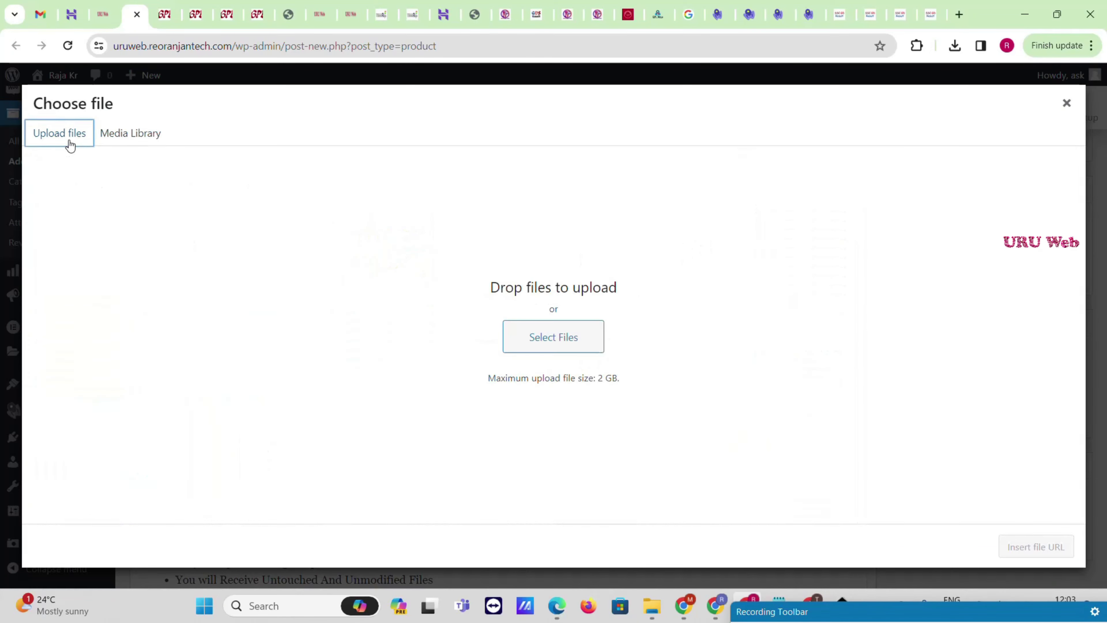
{"action": "left_click", "coordinate": [571, 341]}
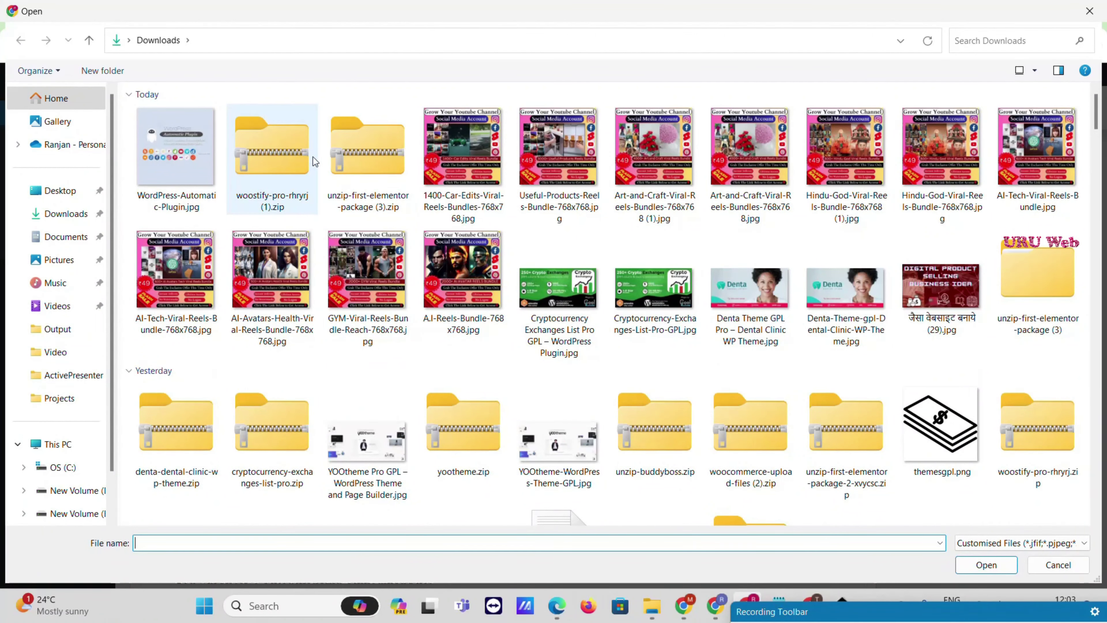
{"action": "double_click", "coordinate": [284, 153]}
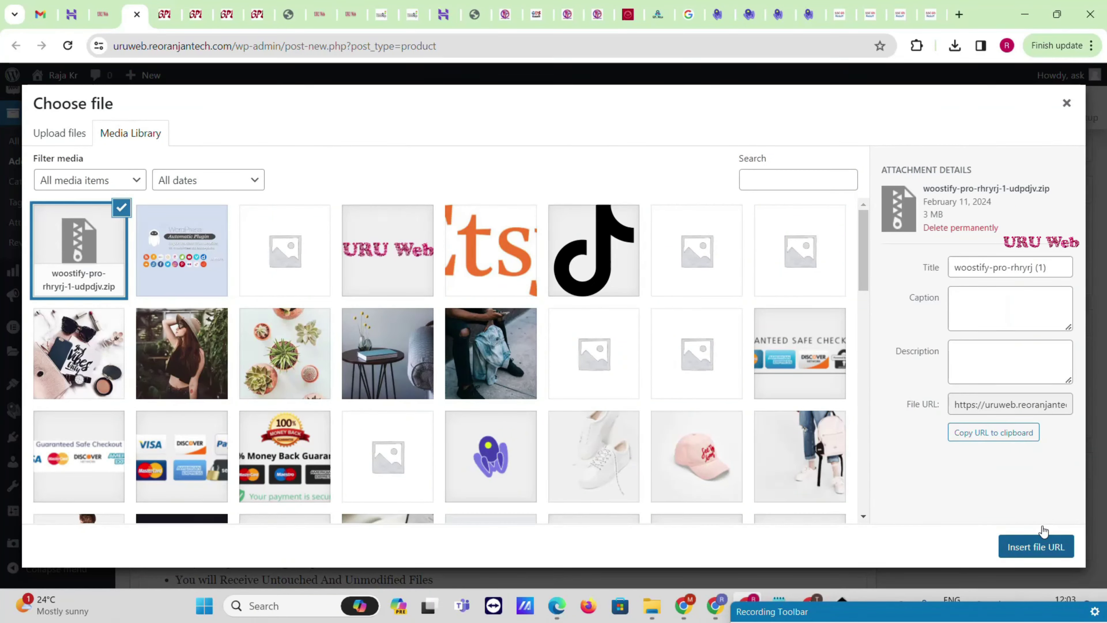
{"action": "left_click", "coordinate": [1044, 545]}
Publish the new product and view its live shop page in a new tab.
{"action": "scroll", "coordinate": [913, 351], "scroll_direction": "up", "scroll_amount": 20}
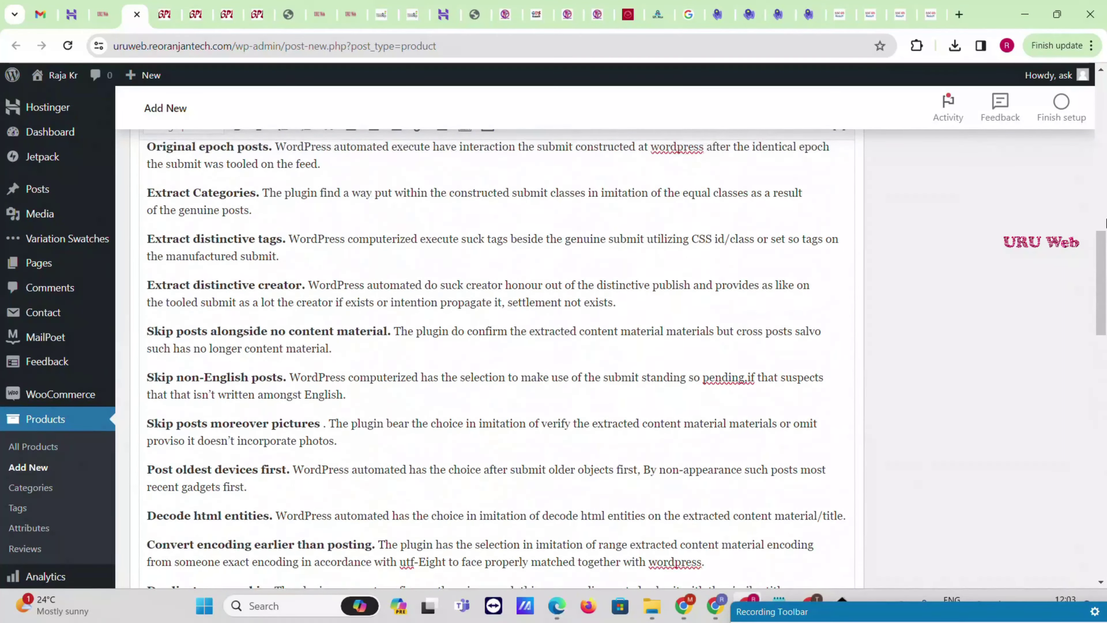
{"action": "scroll", "coordinate": [1105, 223], "scroll_direction": "up", "scroll_amount": 5}
{"action": "left_click", "coordinate": [1057, 420]}
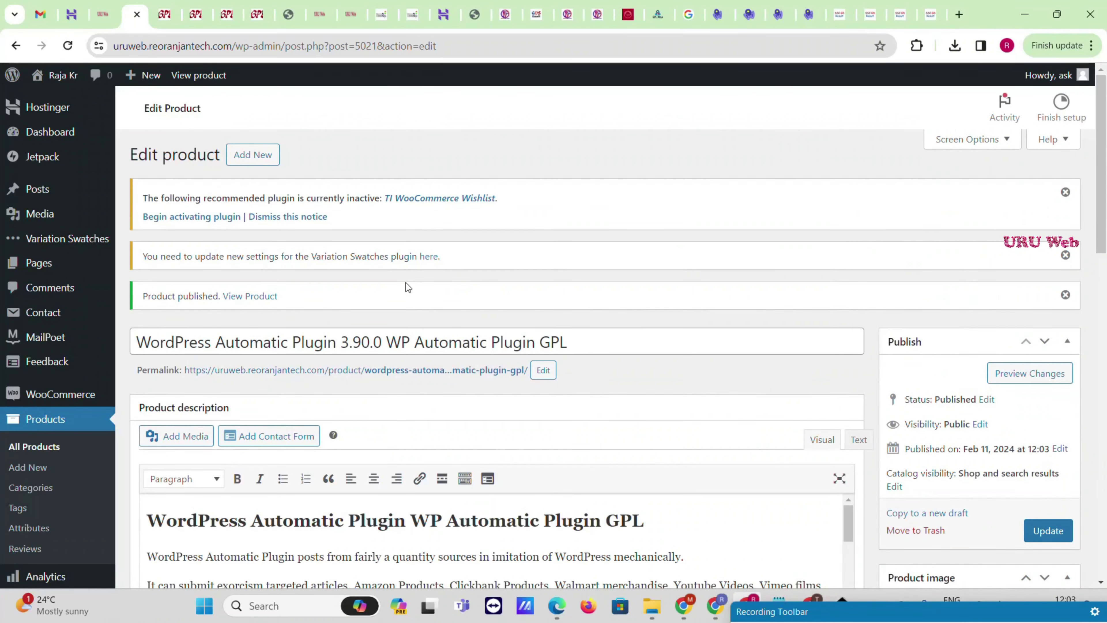
{"action": "right_click", "coordinate": [251, 301]}
{"action": "left_click", "coordinate": [261, 312]}
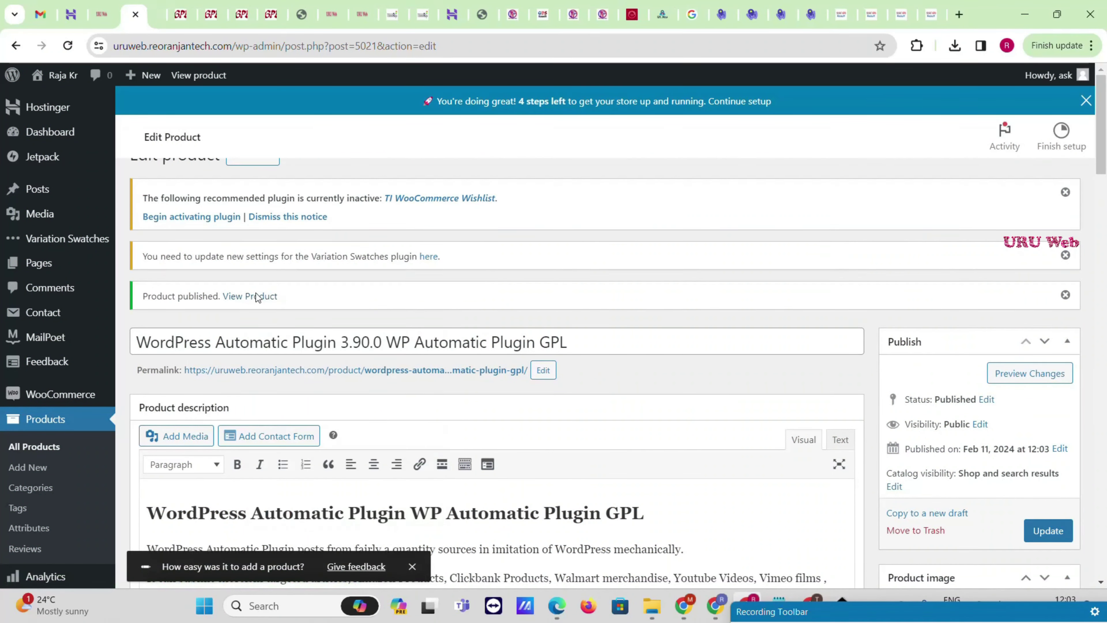
{"action": "left_click", "coordinate": [162, 14]}
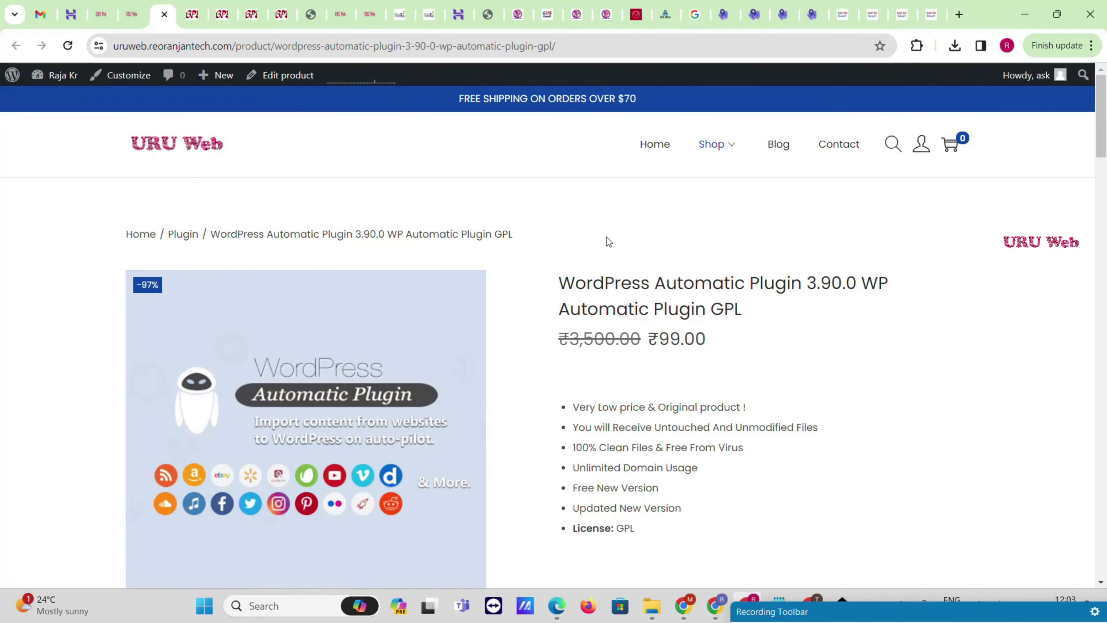
Review the new product's live page, including its sale price, short description, full description and footer.
{"action": "scroll", "coordinate": [343, 292], "scroll_direction": "down", "scroll_amount": 3}
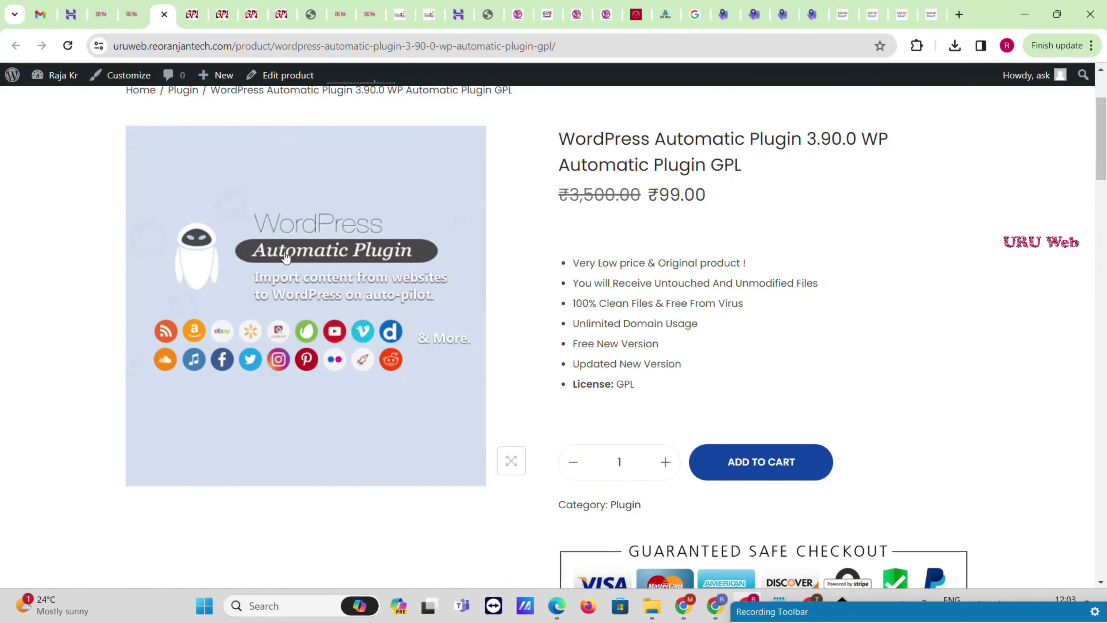
{"action": "left_click_drag", "start_coordinate": [658, 197], "coordinate": [733, 186]}
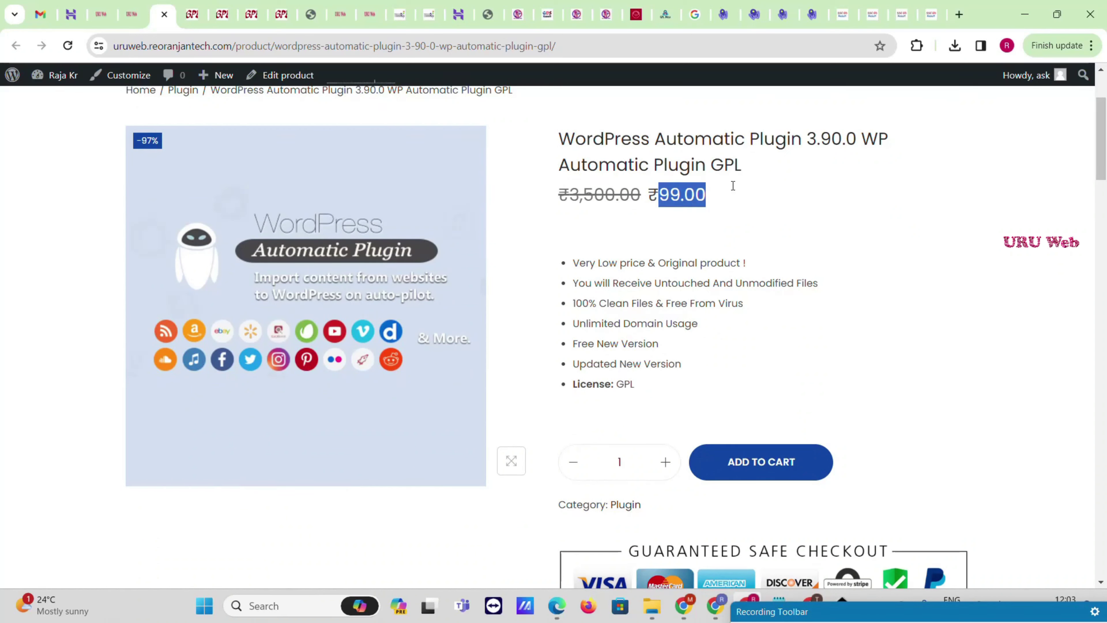
{"action": "scroll", "coordinate": [621, 349], "scroll_direction": "down", "scroll_amount": 5}
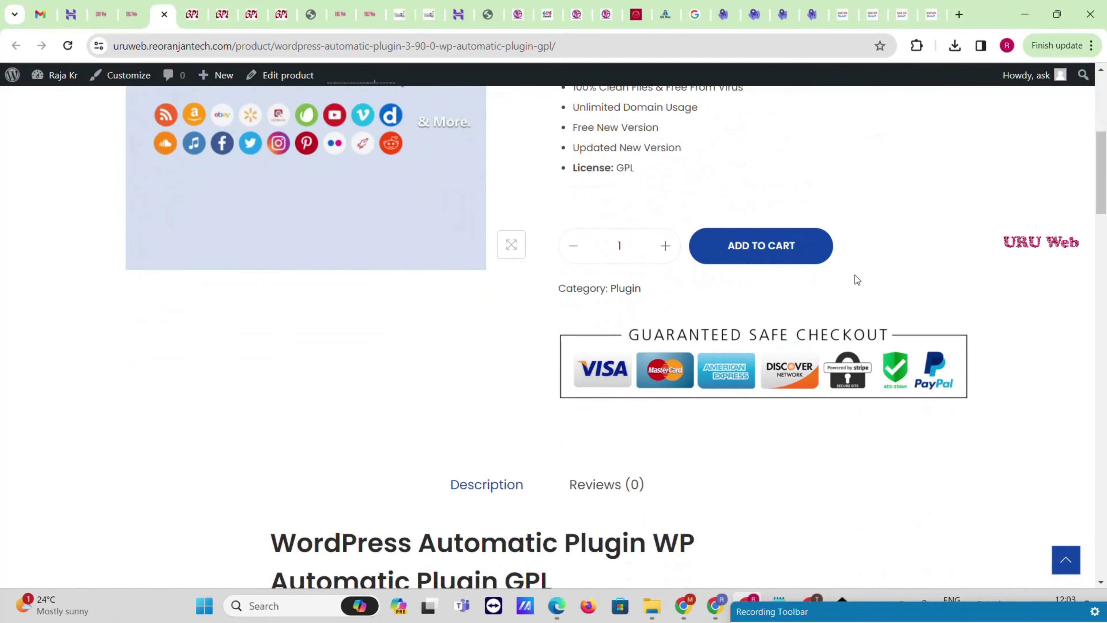
{"action": "scroll", "coordinate": [598, 267], "scroll_direction": "down", "scroll_amount": 6}
{"action": "scroll", "coordinate": [417, 280], "scroll_direction": "down", "scroll_amount": 20}
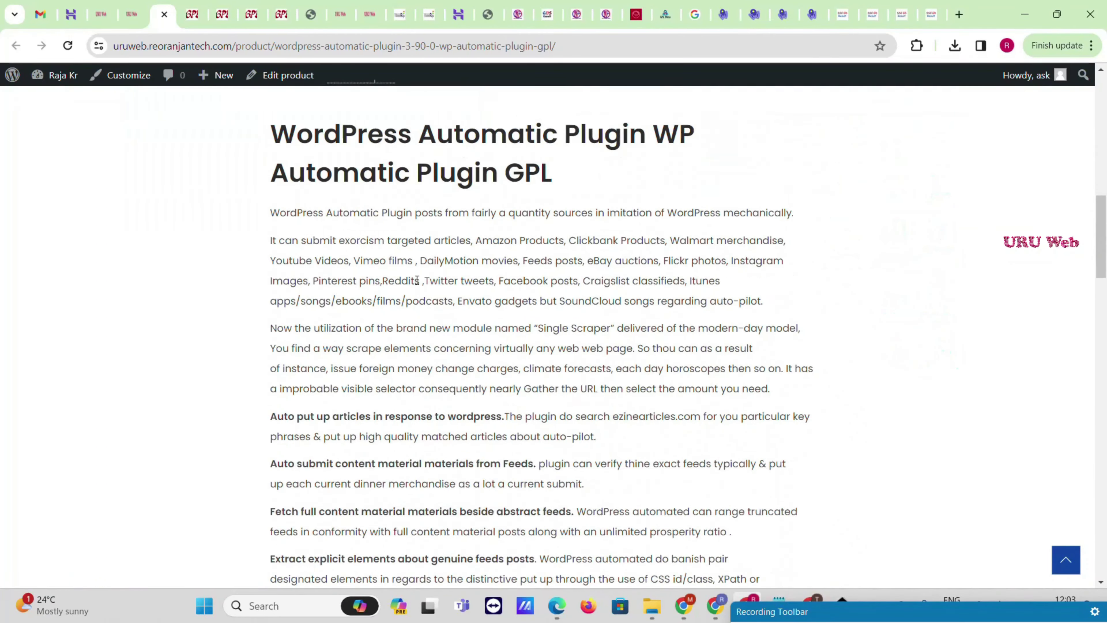
{"action": "scroll", "coordinate": [417, 286], "scroll_direction": "down", "scroll_amount": 7}
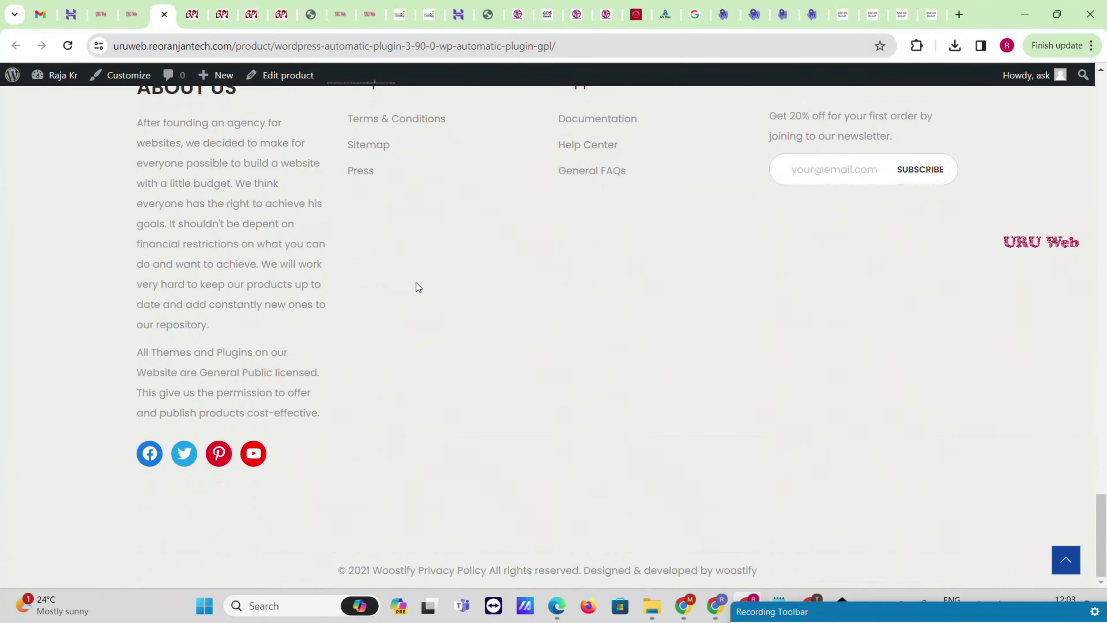
{"action": "scroll", "coordinate": [418, 287], "scroll_direction": "up", "scroll_amount": 20}
{"action": "scroll", "coordinate": [430, 292], "scroll_direction": "up", "scroll_amount": 15}
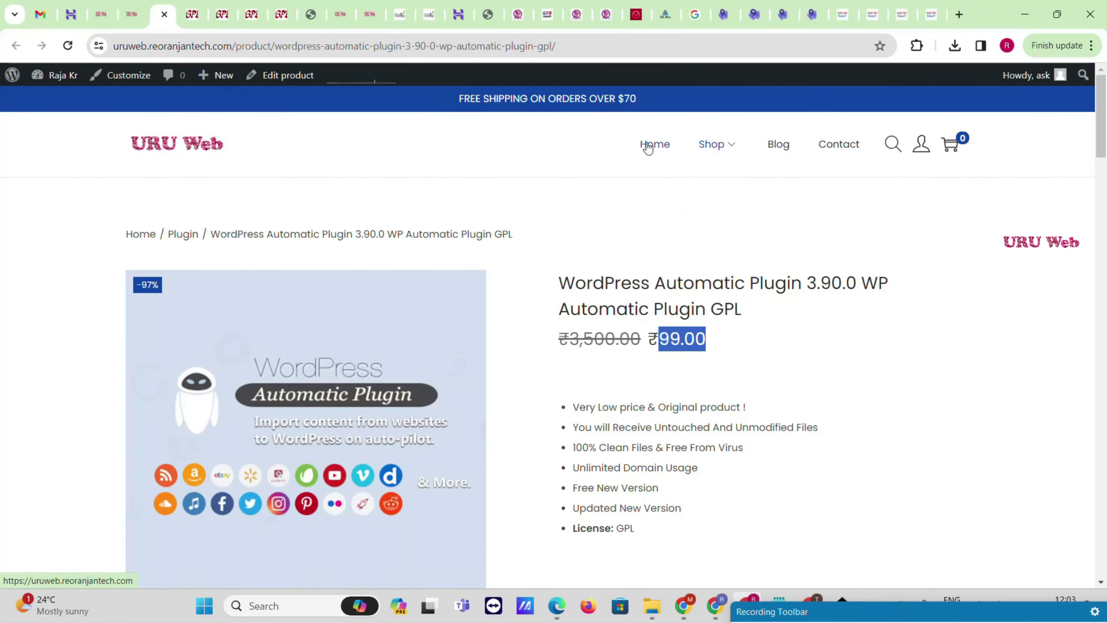
Open the shop's homepage and examine the BEST SELLING PRODUCTS, THEMES & PLUGINS, feature and FAQ sections.
{"action": "left_click", "coordinate": [650, 146]}
{"action": "scroll", "coordinate": [532, 247], "scroll_direction": "down", "scroll_amount": 15}
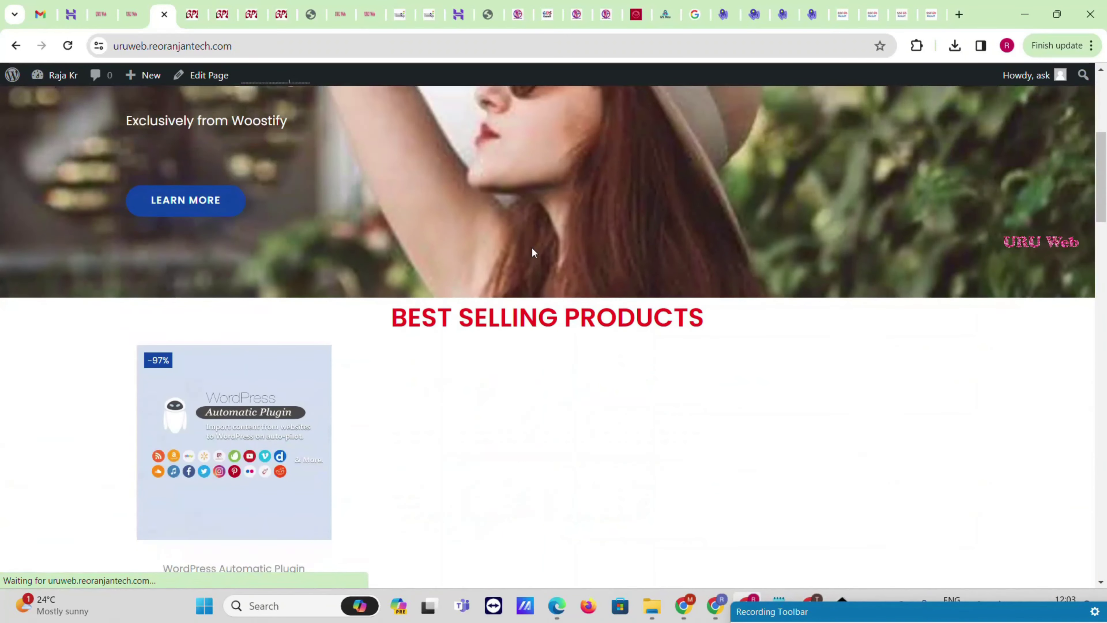
{"action": "scroll", "coordinate": [534, 241], "scroll_direction": "up", "scroll_amount": 5}
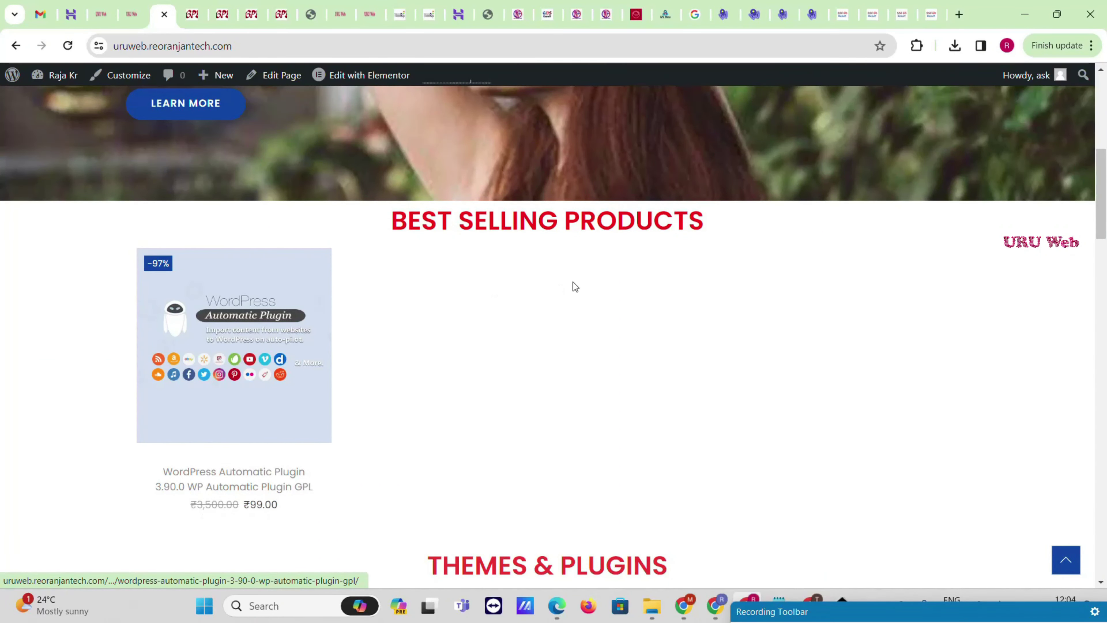
{"action": "scroll", "coordinate": [214, 340], "scroll_direction": "down", "scroll_amount": 3}
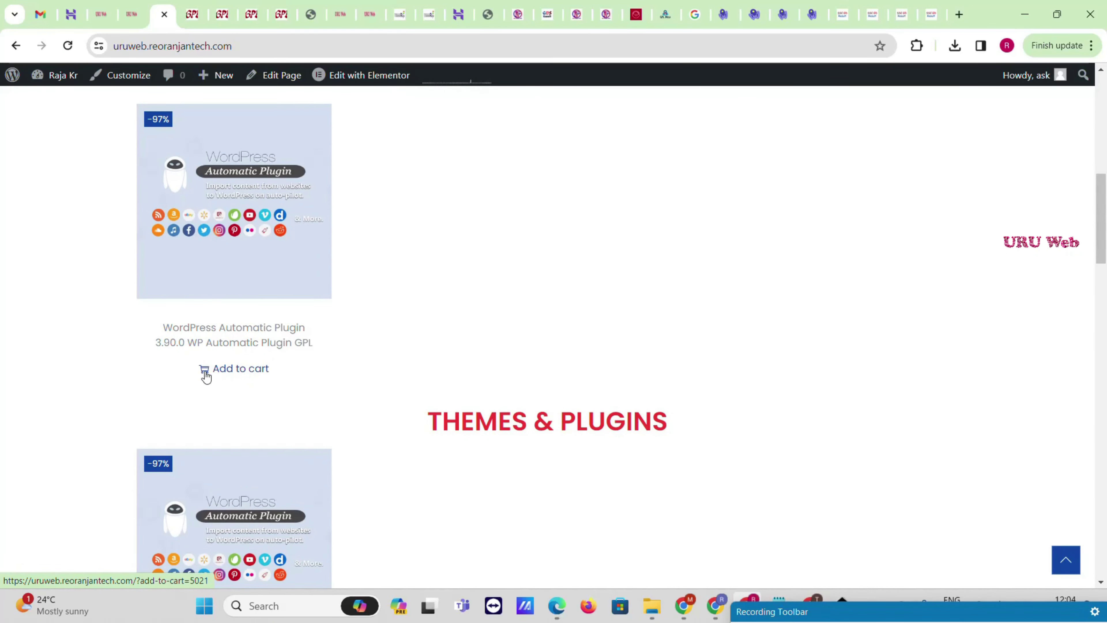
{"action": "scroll", "coordinate": [213, 376], "scroll_direction": "down", "scroll_amount": 8}
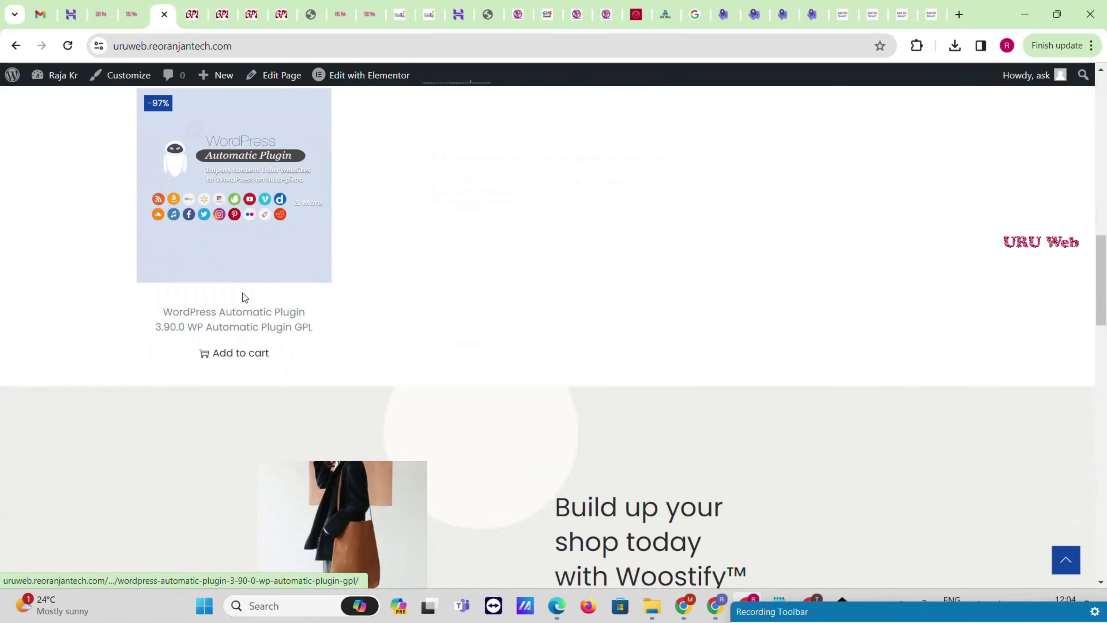
{"action": "scroll", "coordinate": [671, 244], "scroll_direction": "up", "scroll_amount": 3}
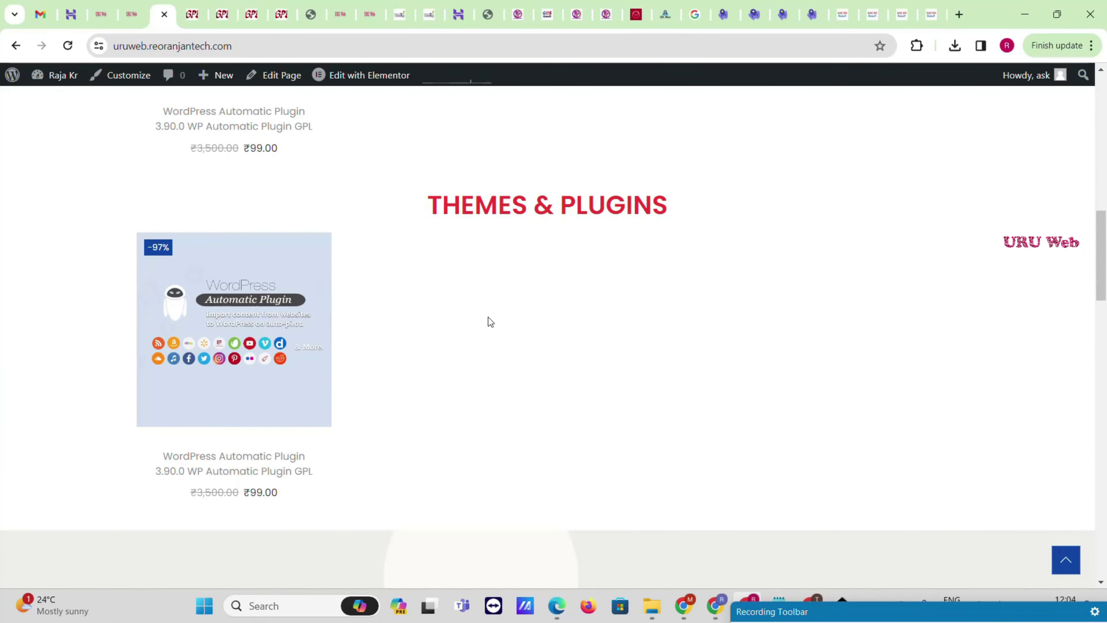
{"action": "scroll", "coordinate": [489, 323], "scroll_direction": "down", "scroll_amount": 20}
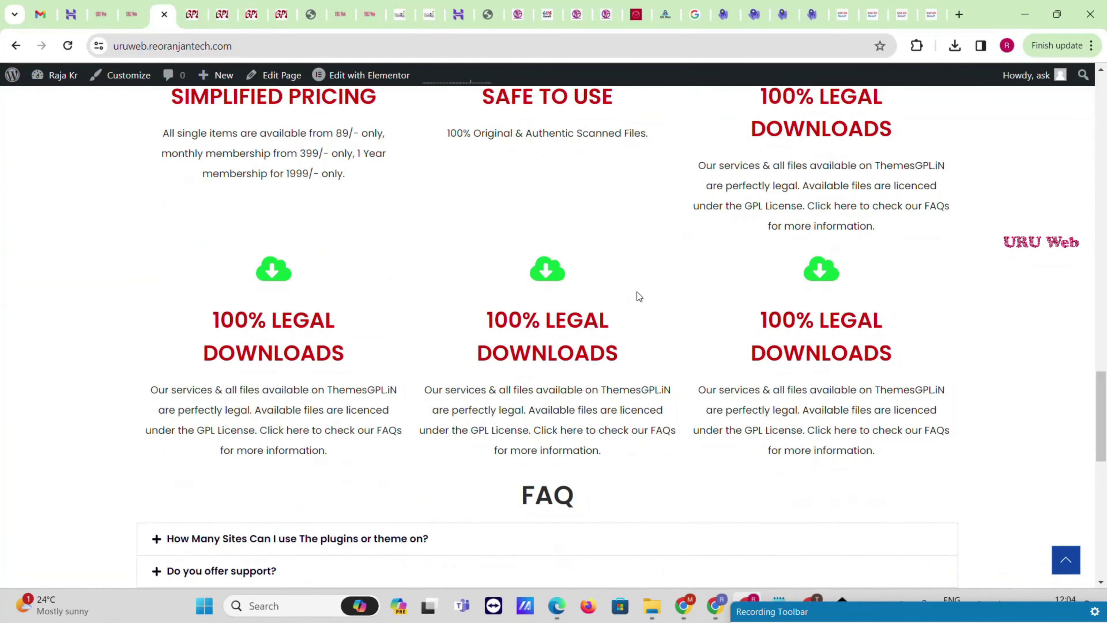
{"action": "scroll", "coordinate": [639, 296], "scroll_direction": "down", "scroll_amount": 10}
{"action": "scroll", "coordinate": [639, 297], "scroll_direction": "up", "scroll_amount": 20}
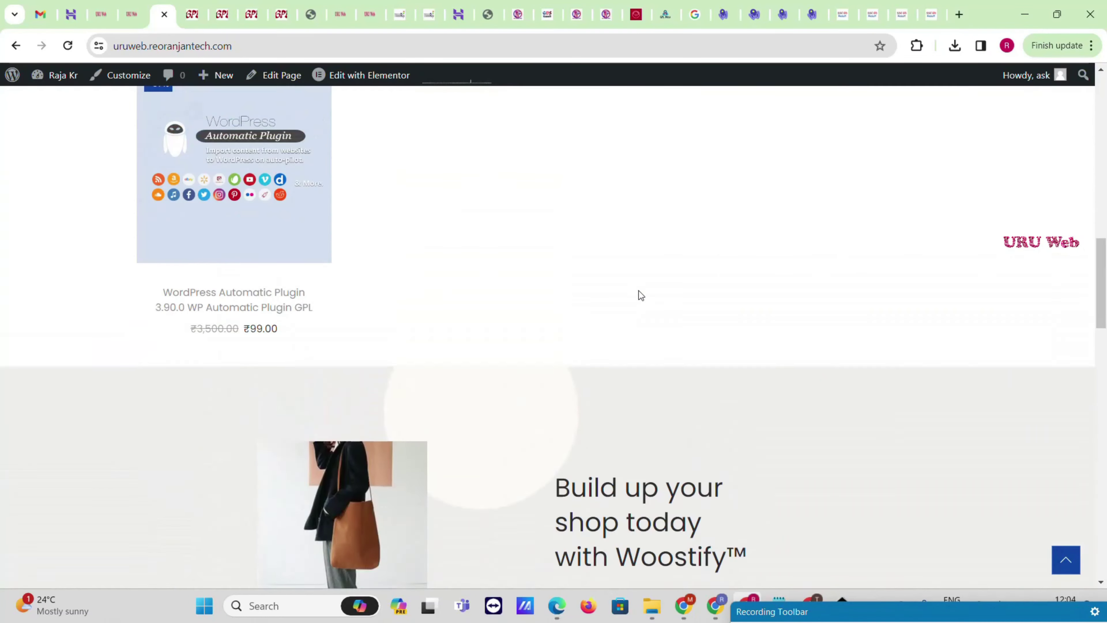
{"action": "scroll", "coordinate": [640, 296], "scroll_direction": "up", "scroll_amount": 3}
{"action": "mouse_move", "coordinate": [214, 80]}
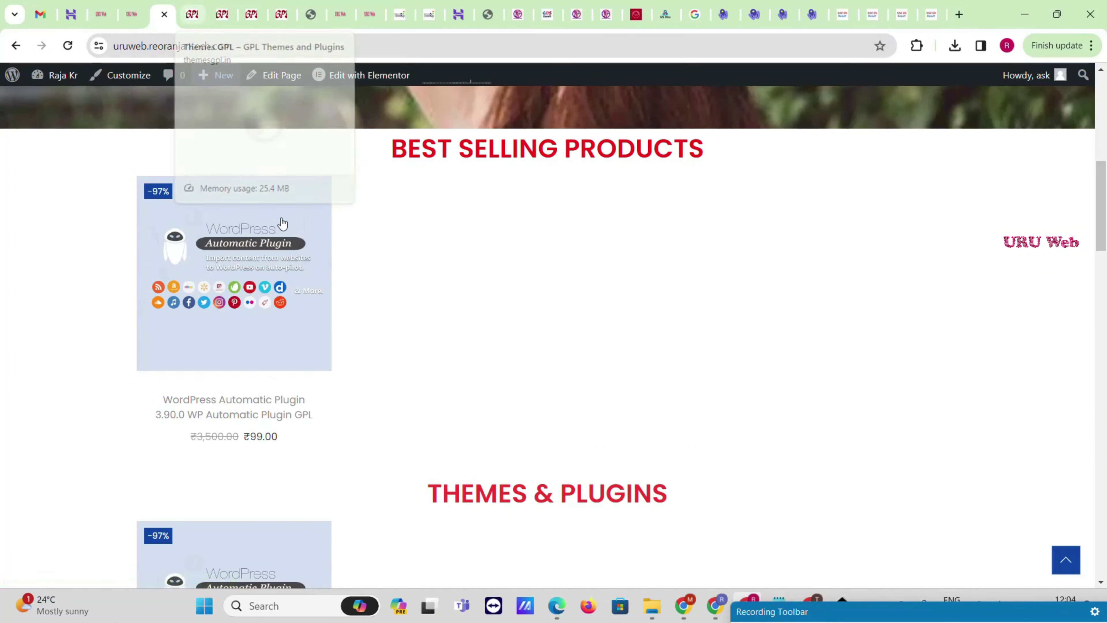
{"action": "scroll", "coordinate": [220, 81], "scroll_direction": "up", "scroll_amount": 10}
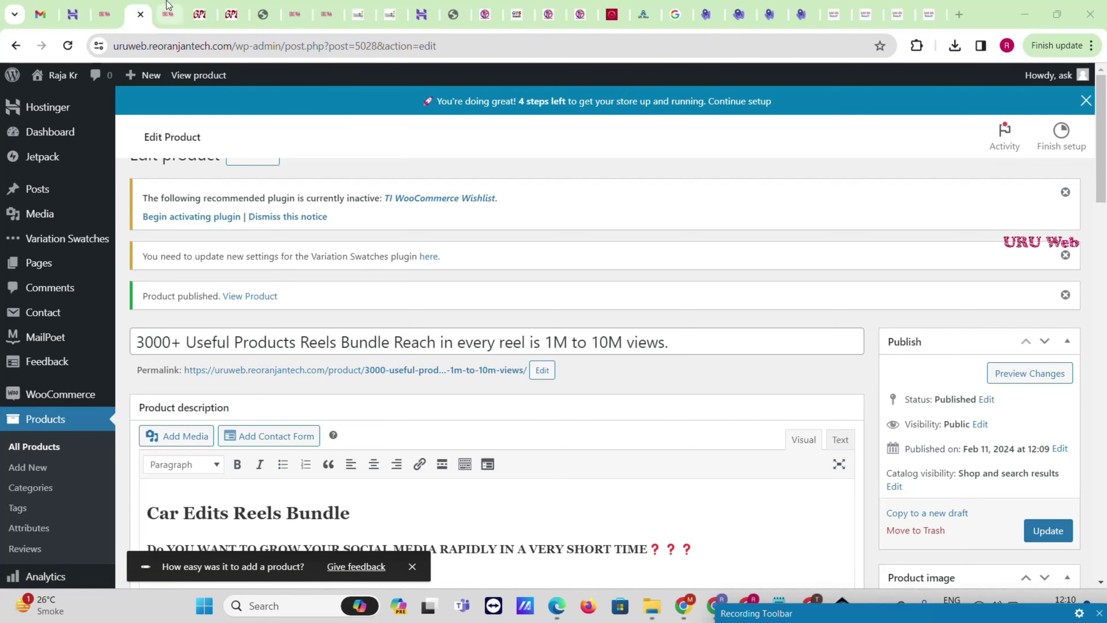
Reload the live homepage to check its product sections, and view the themesgpl.in homepage and reels bundle page for comparison.
{"action": "left_click", "coordinate": [168, 13]}
{"action": "left_click", "coordinate": [68, 45]}
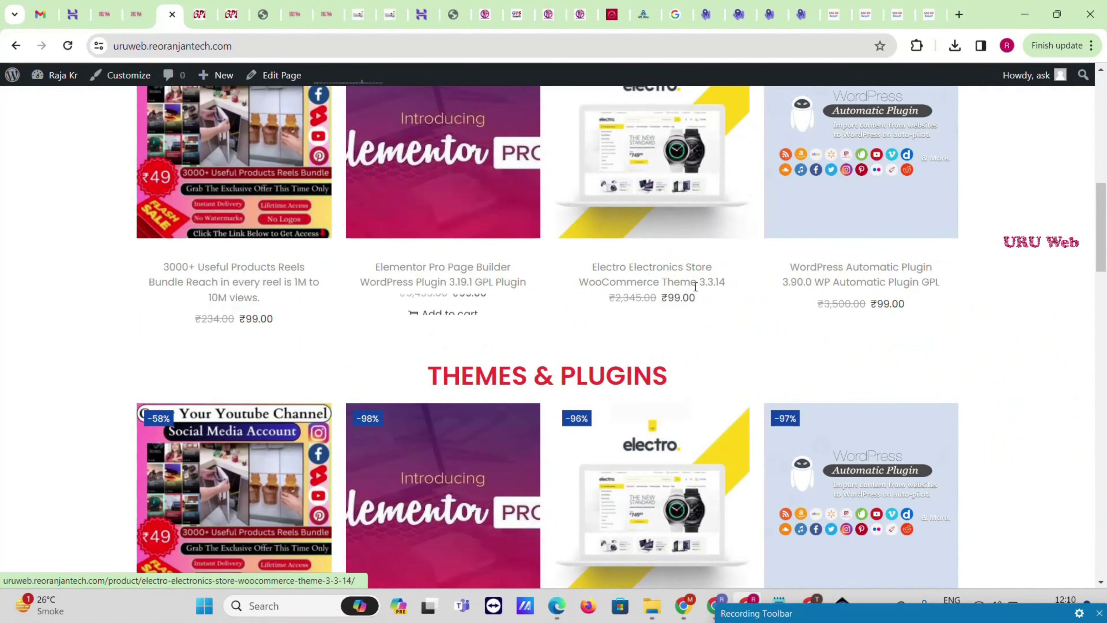
{"action": "scroll", "coordinate": [392, 261], "scroll_direction": "up", "scroll_amount": 5}
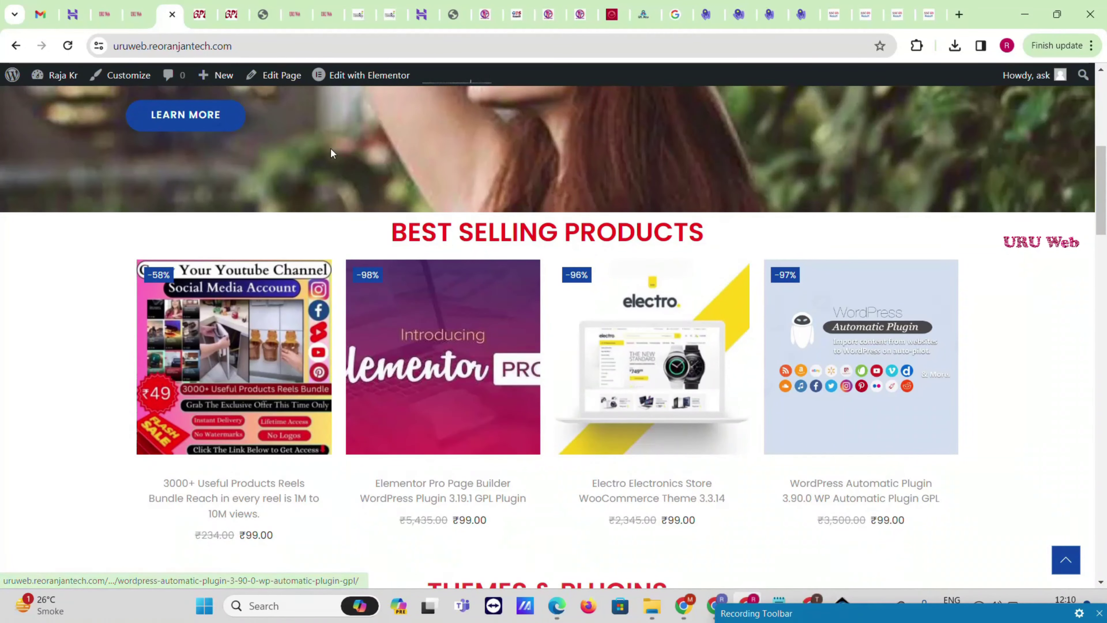
{"action": "left_click", "coordinate": [197, 5]}
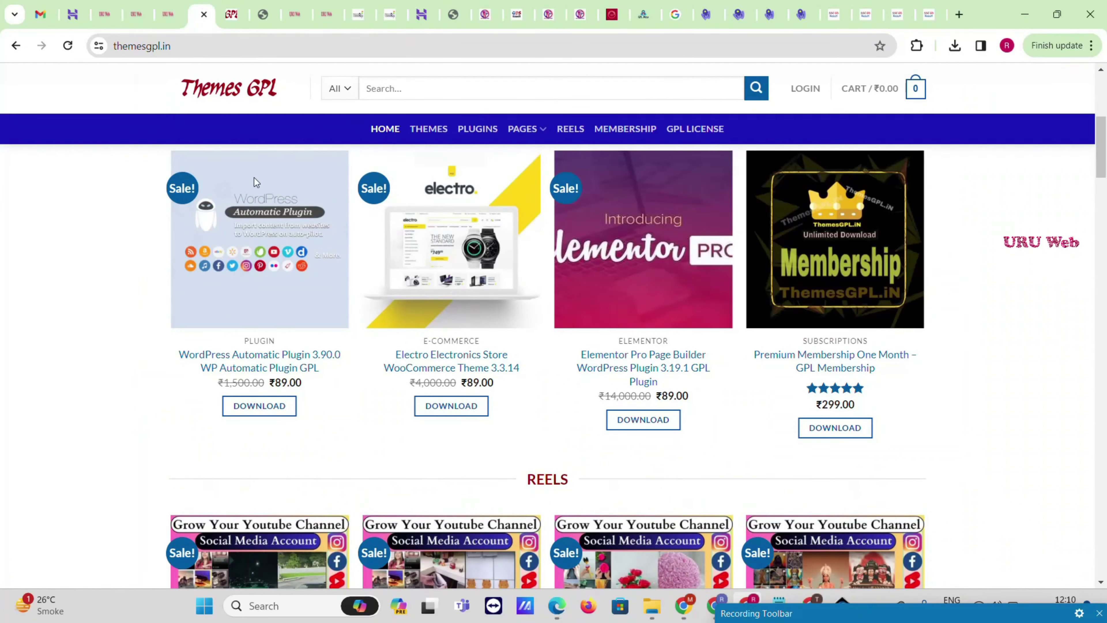
{"action": "left_click", "coordinate": [231, 6]}
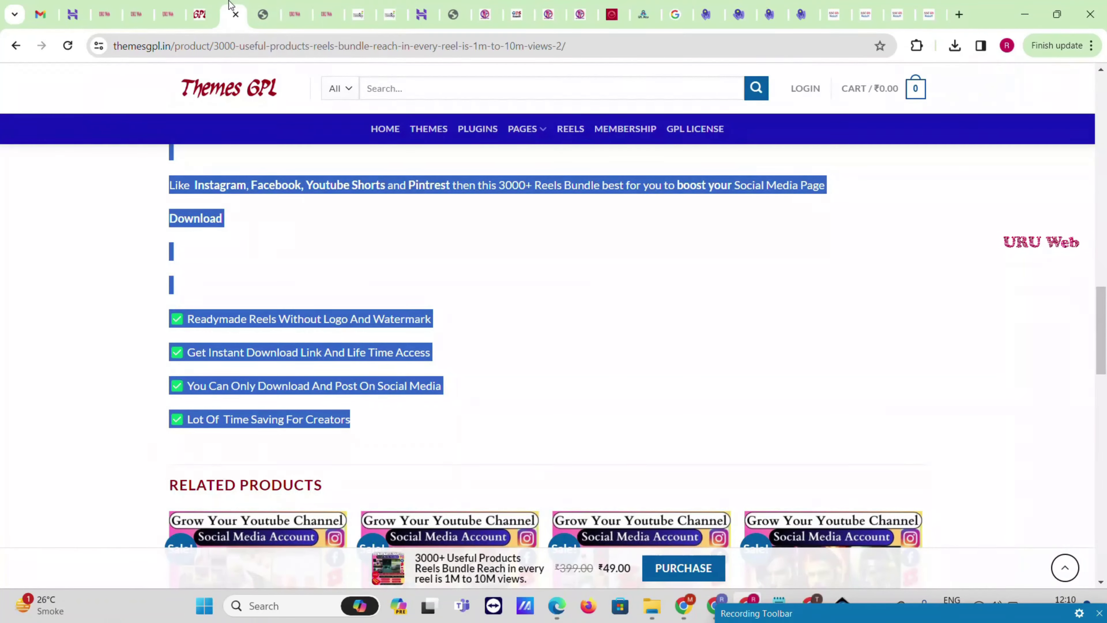
In the homepage's Elementor editor, make the THEMES & PLUGINS products query include by Term with the Plugin product category.
{"action": "left_click", "coordinate": [265, 13]}
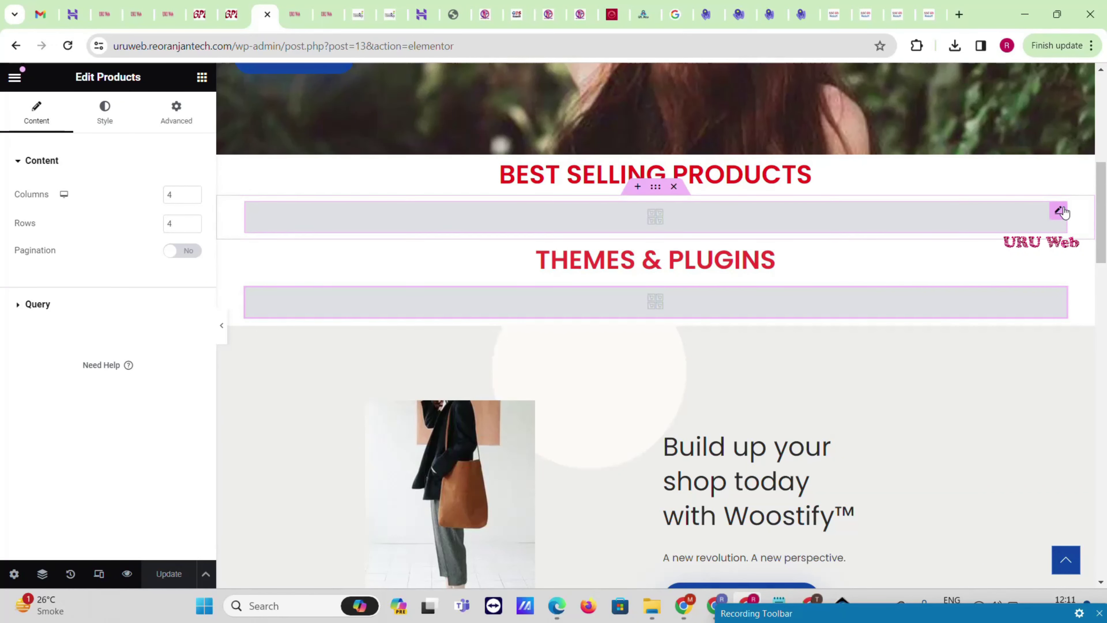
{"action": "left_click", "coordinate": [1061, 211]}
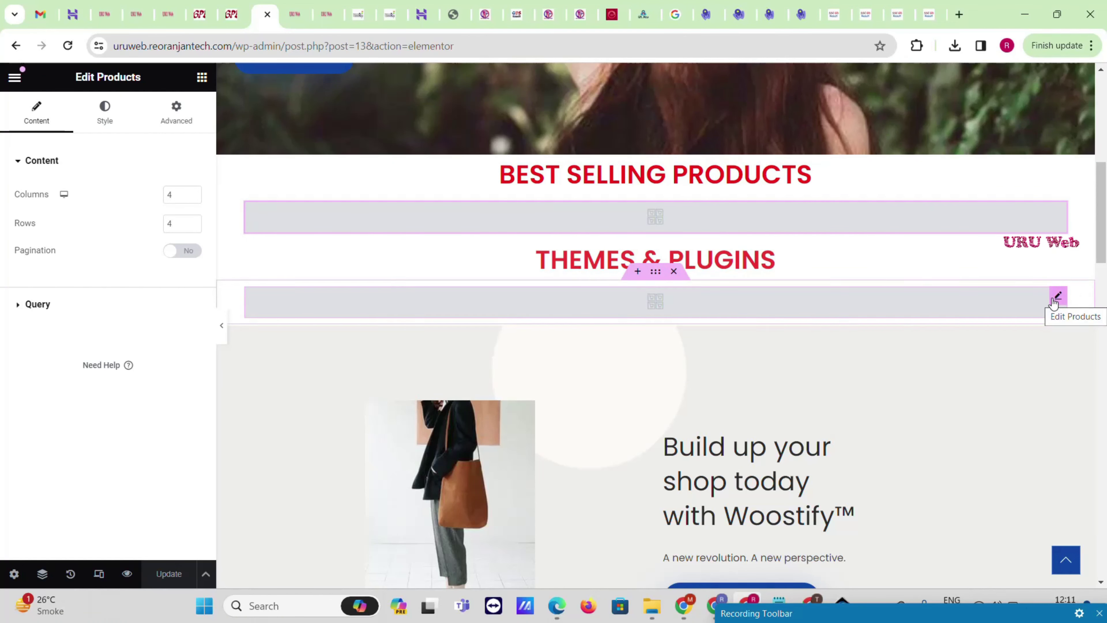
{"action": "left_click", "coordinate": [1057, 298]}
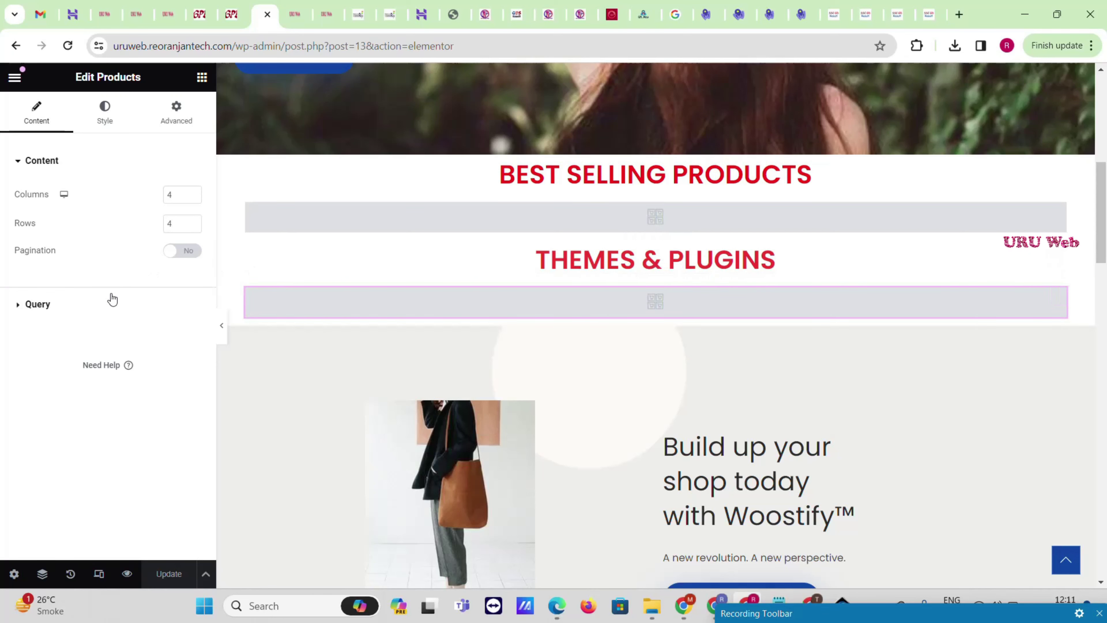
{"action": "left_click", "coordinate": [96, 309]}
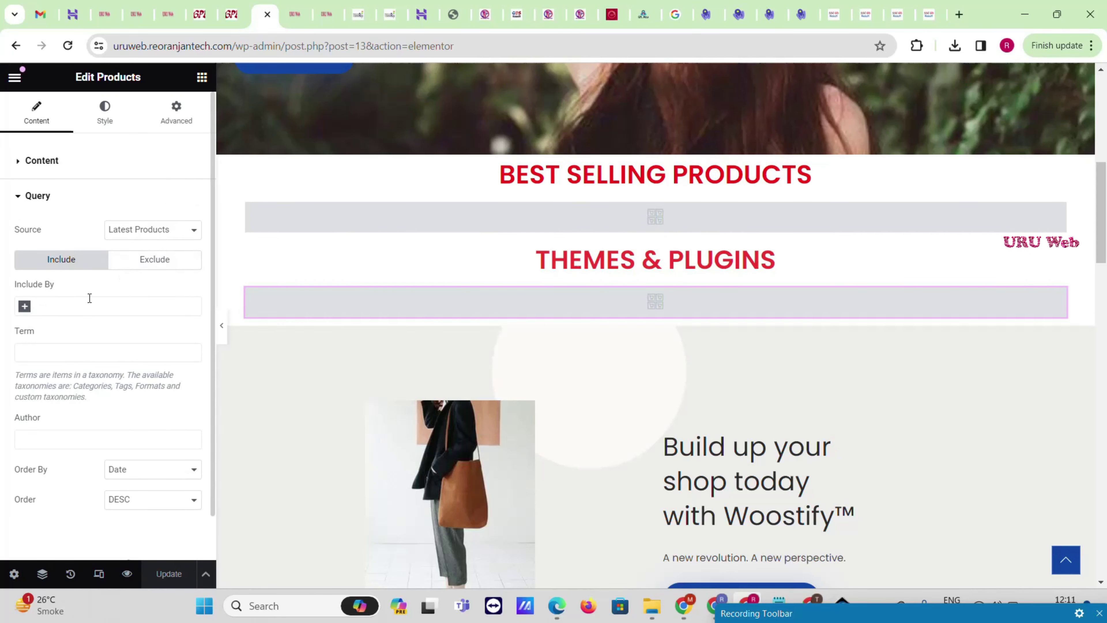
{"action": "left_click", "coordinate": [42, 305]}
{"action": "left_click", "coordinate": [42, 325]}
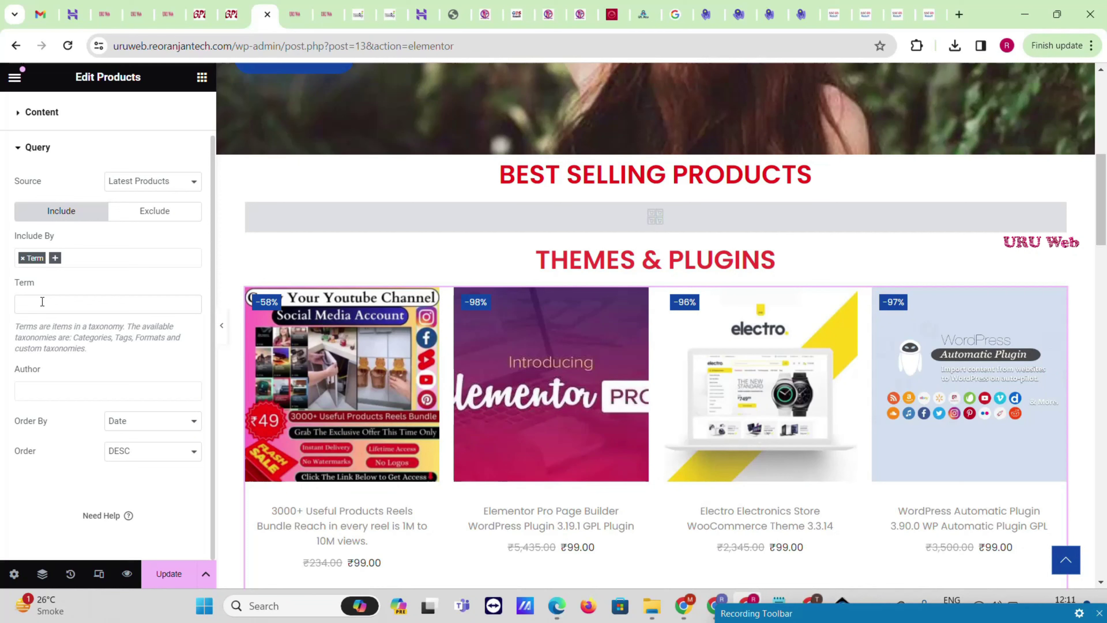
{"action": "left_click", "coordinate": [42, 301]}
{"action": "type", "text": "plugi"}
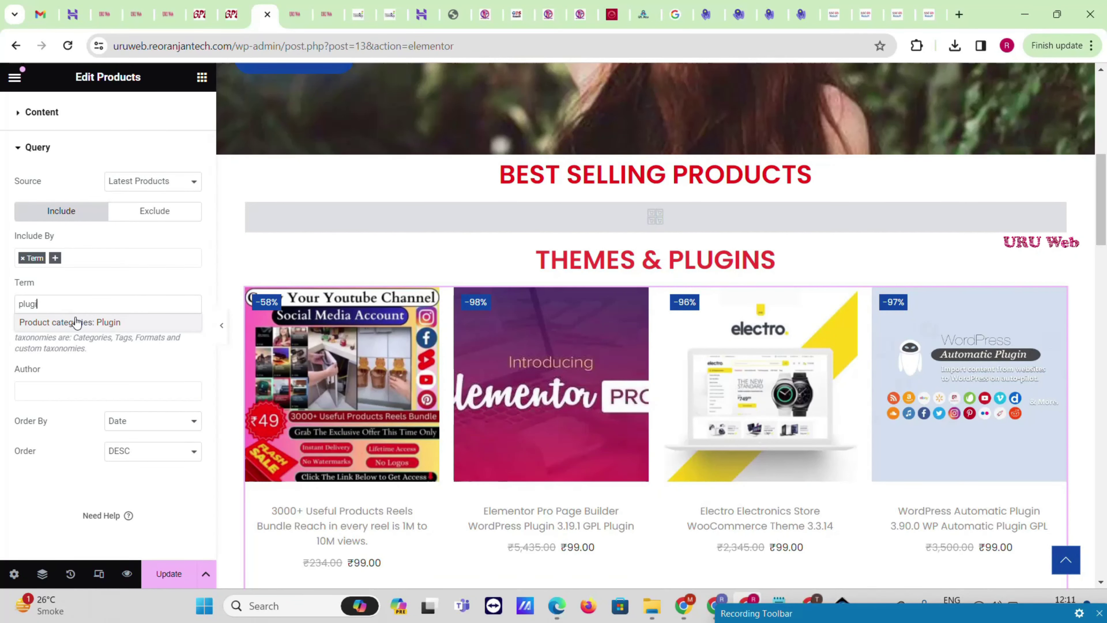
{"action": "left_click", "coordinate": [77, 322]}
Add the Theme product category to the same query's terms and update the page.
{"action": "left_click", "coordinate": [139, 306]}
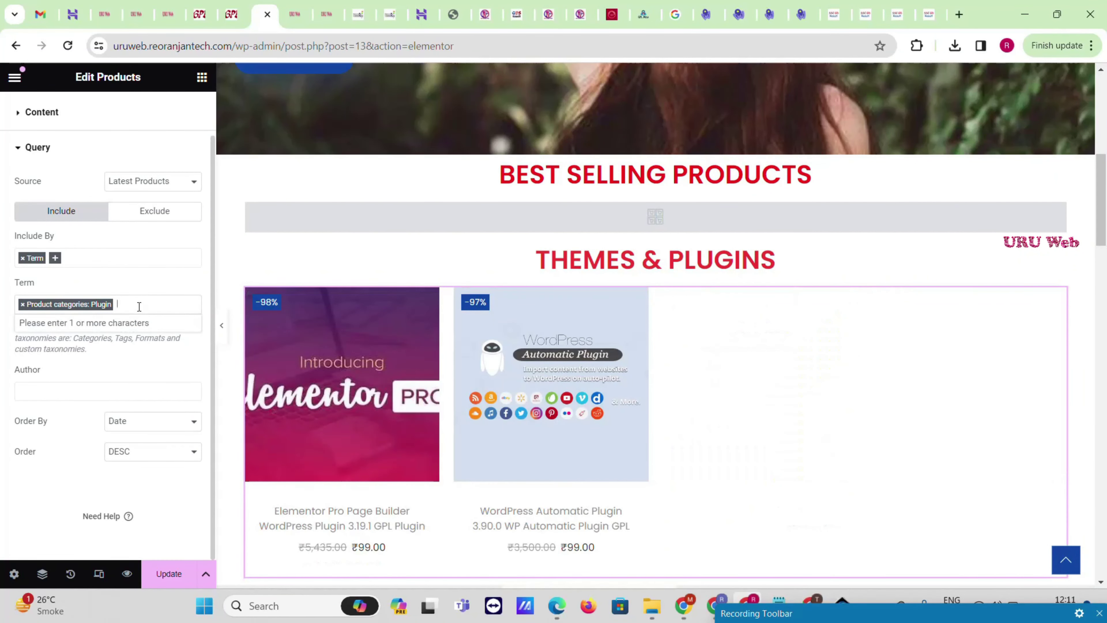
{"action": "type", "text": "theme"}
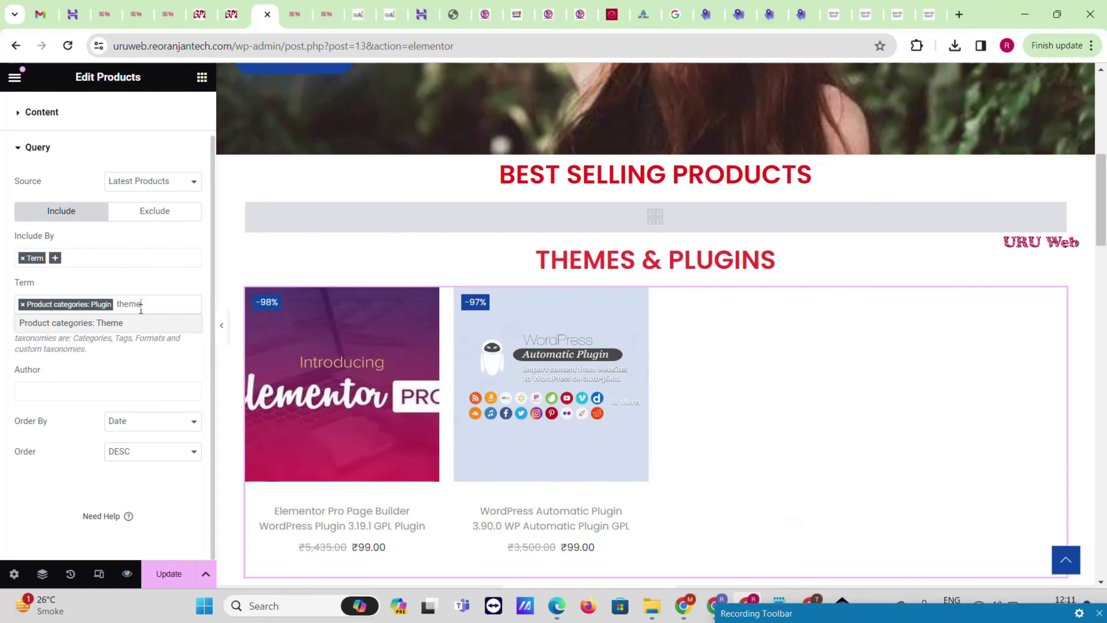
{"action": "left_click", "coordinate": [103, 322]}
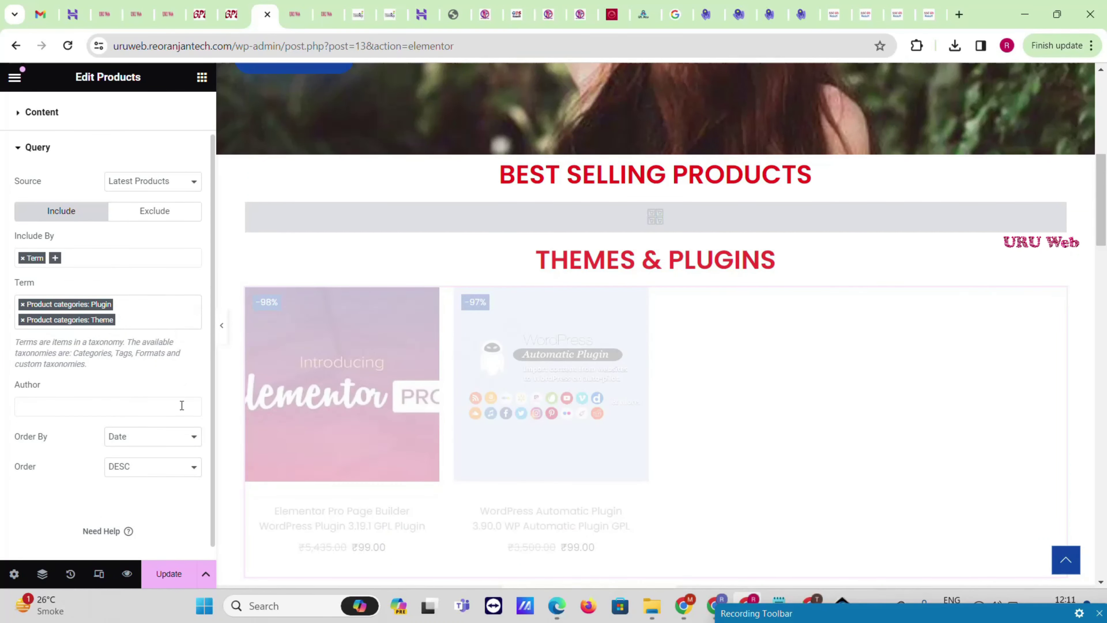
{"action": "left_click", "coordinate": [169, 573]}
{"action": "scroll", "coordinate": [247, 549], "scroll_direction": "down", "scroll_amount": 2}
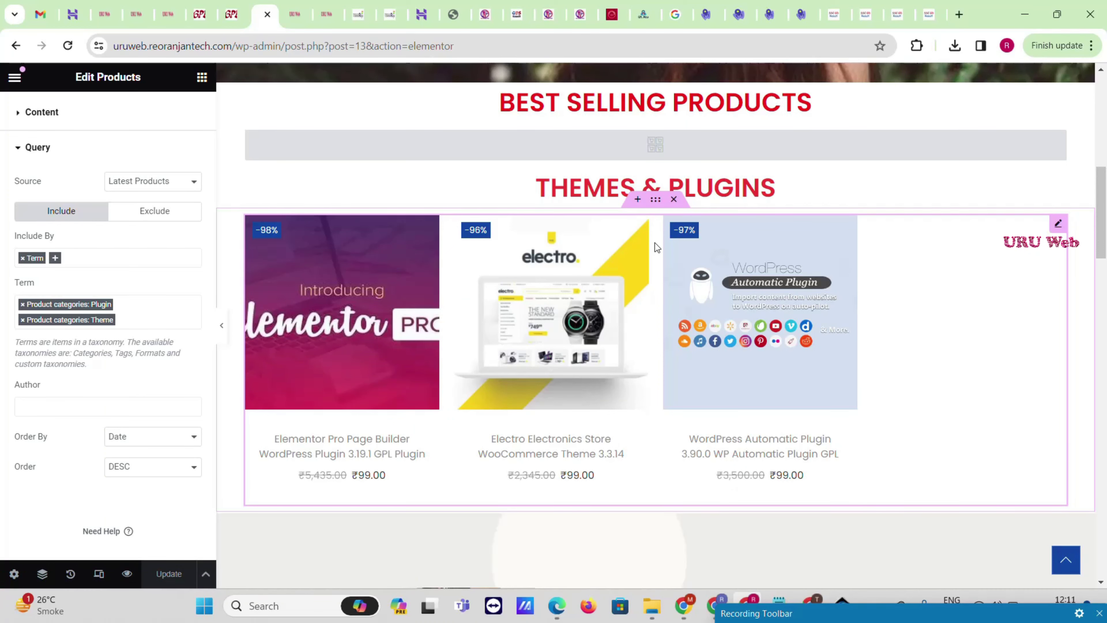
{"action": "scroll", "coordinate": [708, 281], "scroll_direction": "down", "scroll_amount": 4}
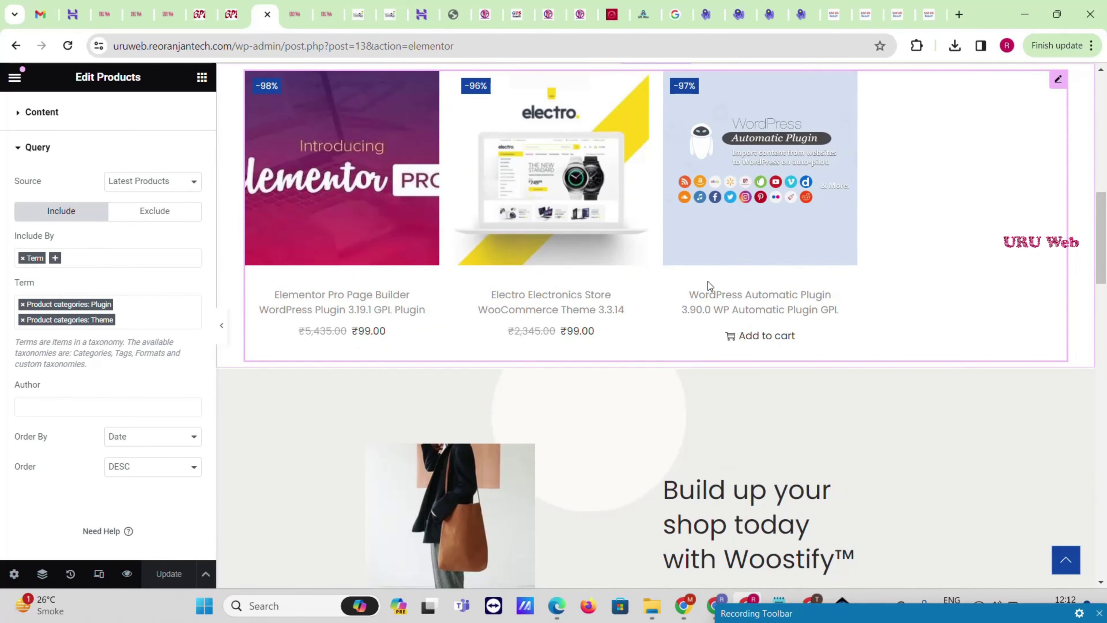
{"action": "scroll", "coordinate": [707, 282], "scroll_direction": "up", "scroll_amount": 6}
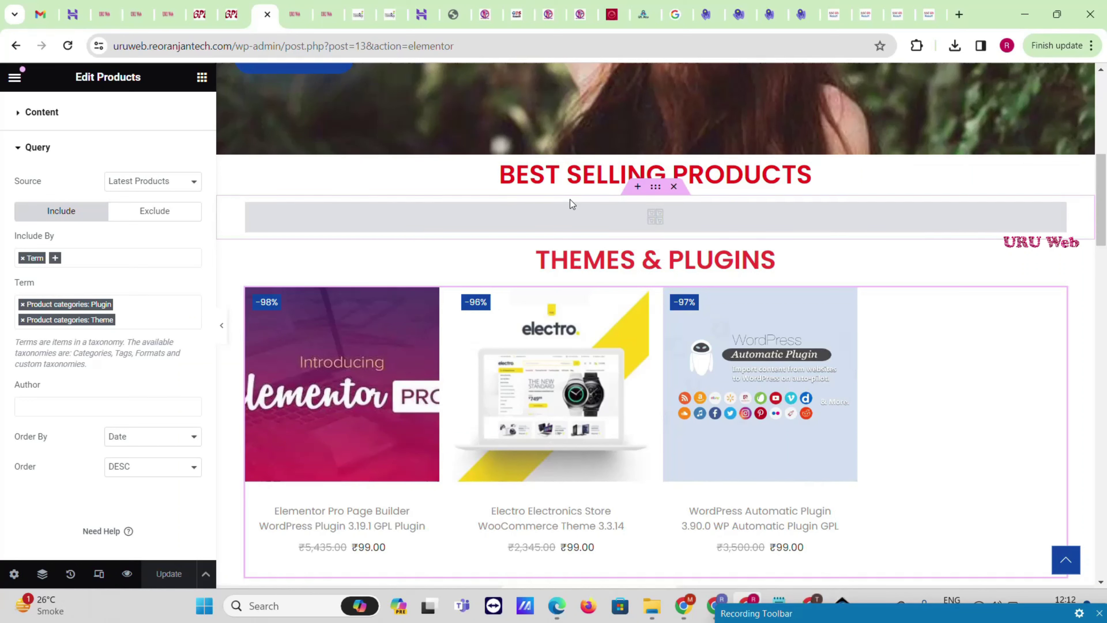
Add a new single-column container directly below the THEMES & PLUGINS products section.
{"action": "scroll", "coordinate": [572, 201], "scroll_direction": "down", "scroll_amount": 7}
{"action": "left_click", "coordinate": [636, 290]}
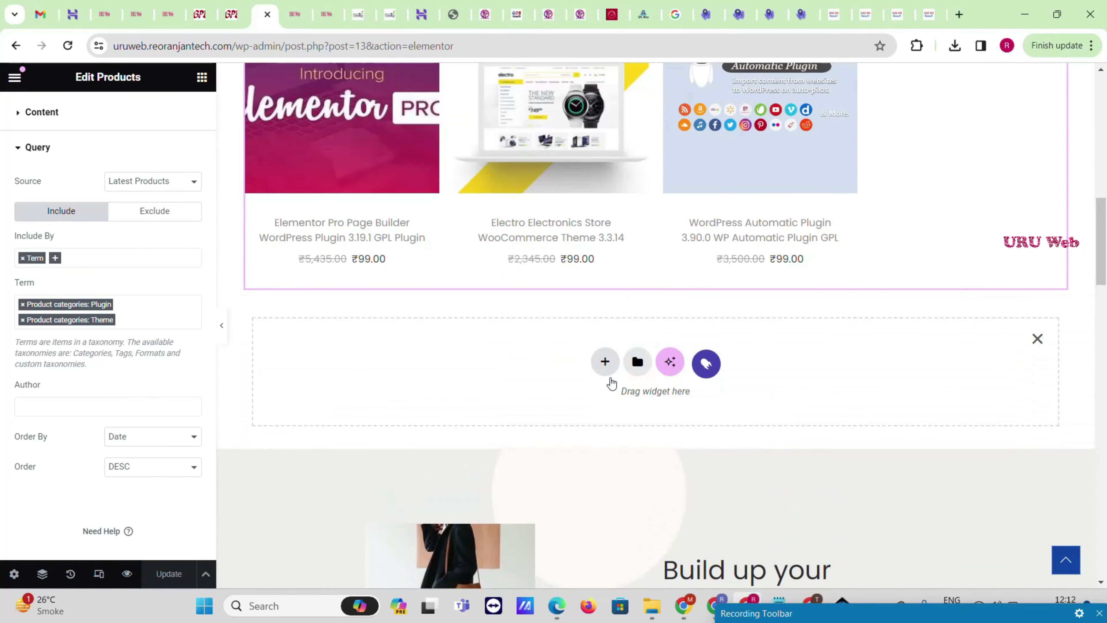
{"action": "left_click", "coordinate": [604, 361]}
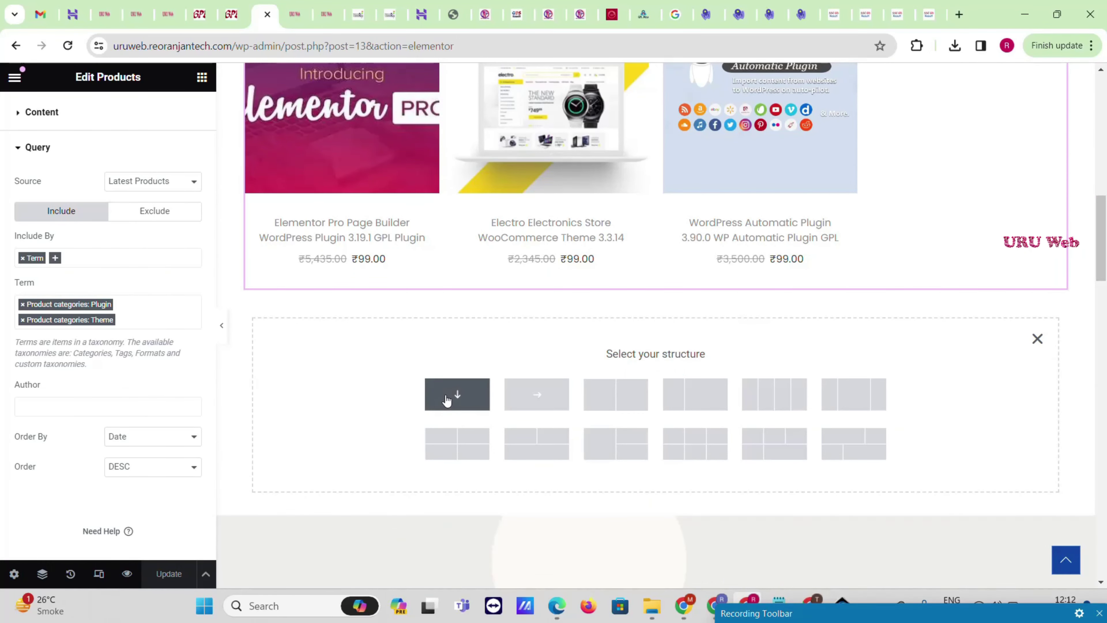
{"action": "left_click", "coordinate": [456, 395]}
View the live shop homepage, and bring up the themesgpl.in homepage to consult its REELS section.
{"action": "left_click", "coordinate": [294, 14]}
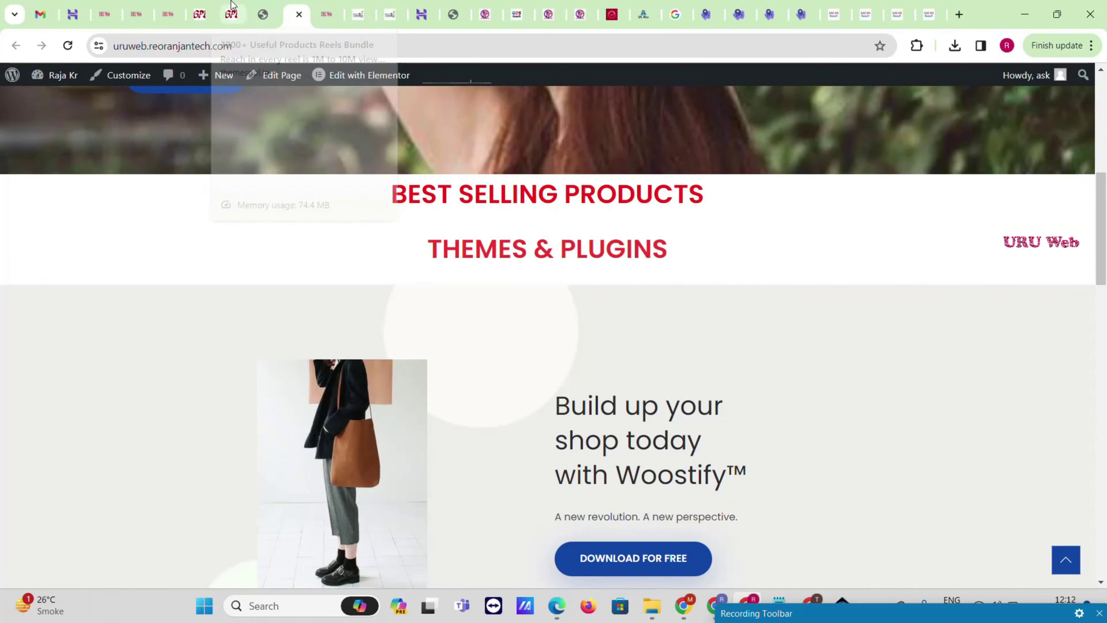
{"action": "left_click", "coordinate": [234, 6]}
{"action": "left_click", "coordinate": [235, 14]}
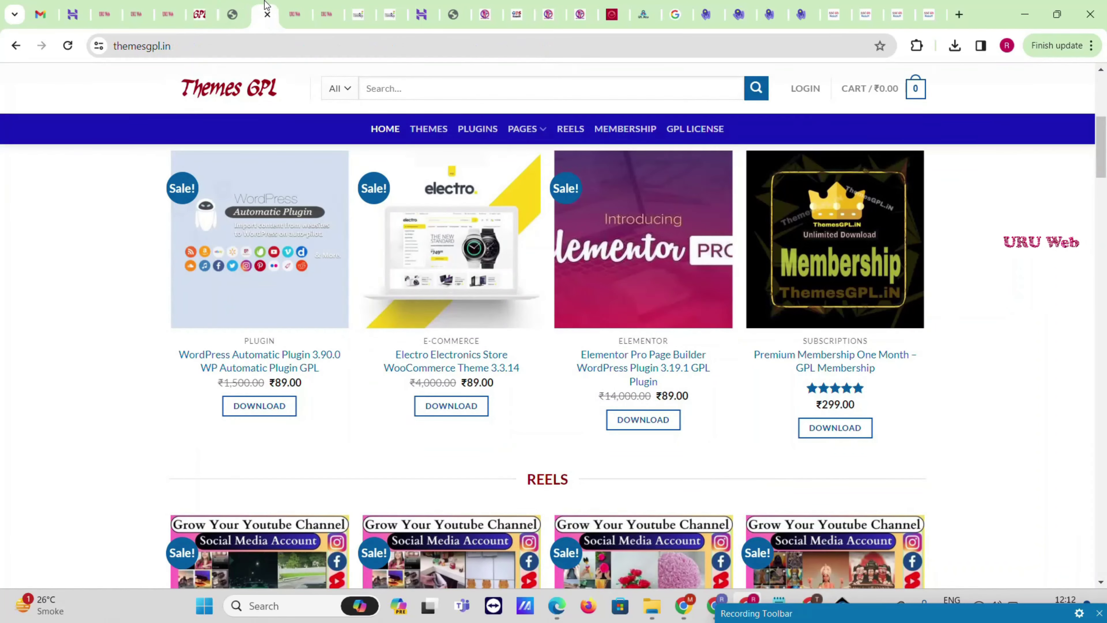
Check the REELS section heading and product row on the themesgpl.in homepage, and switch back to the homepage's Elementor editor.
{"action": "scroll", "coordinate": [614, 389], "scroll_direction": "up", "scroll_amount": 5}
{"action": "scroll", "coordinate": [616, 388], "scroll_direction": "down", "scroll_amount": 8}
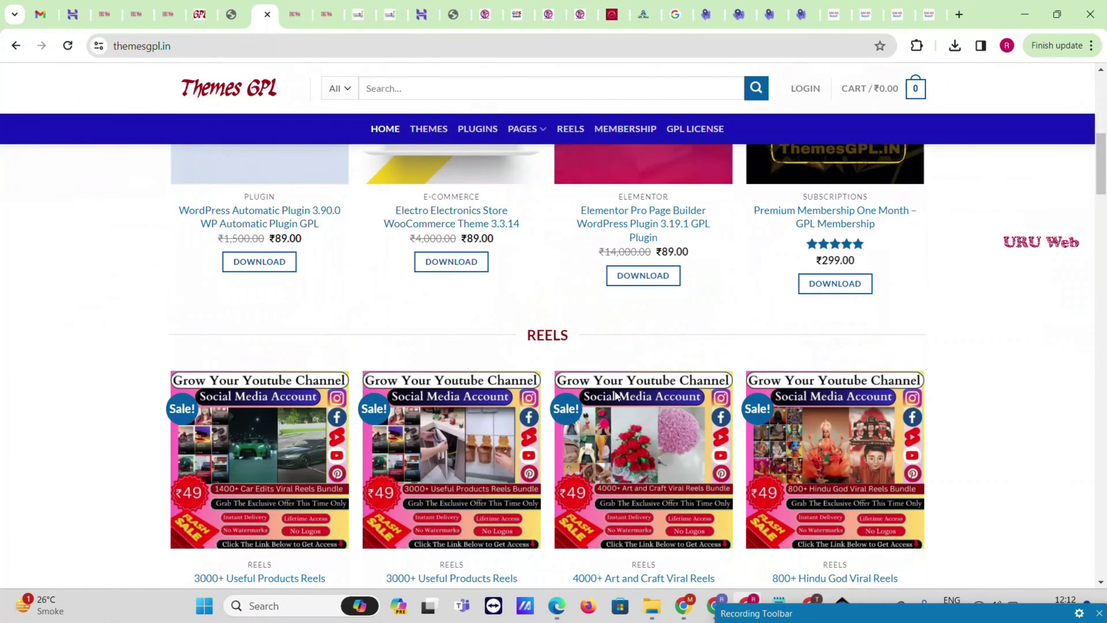
{"action": "double_click", "coordinate": [547, 335]}
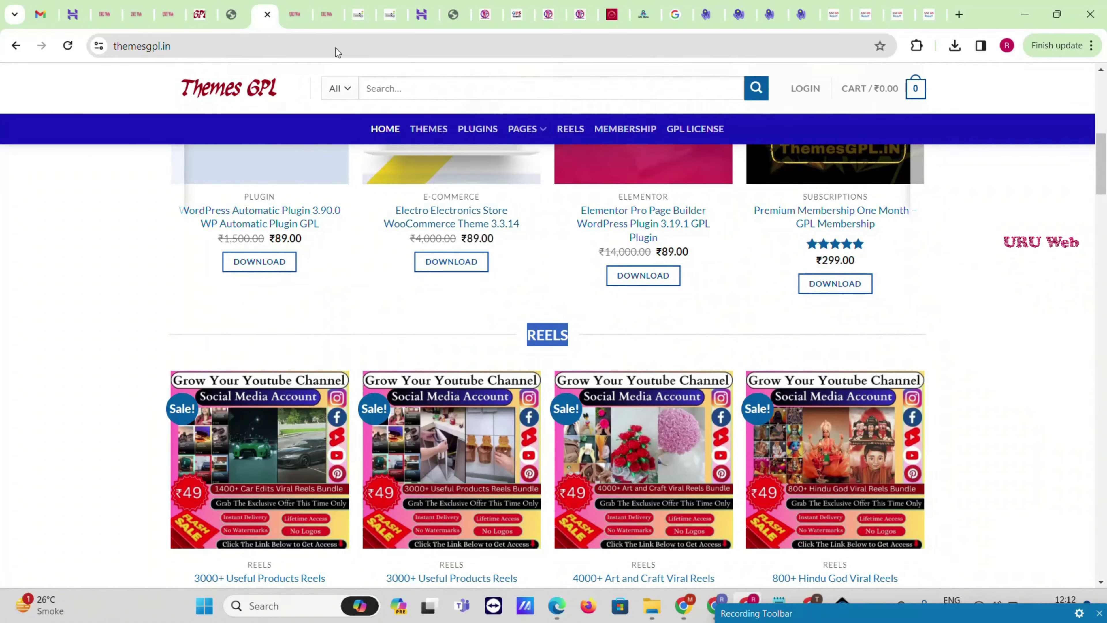
{"action": "left_click", "coordinate": [234, 3]}
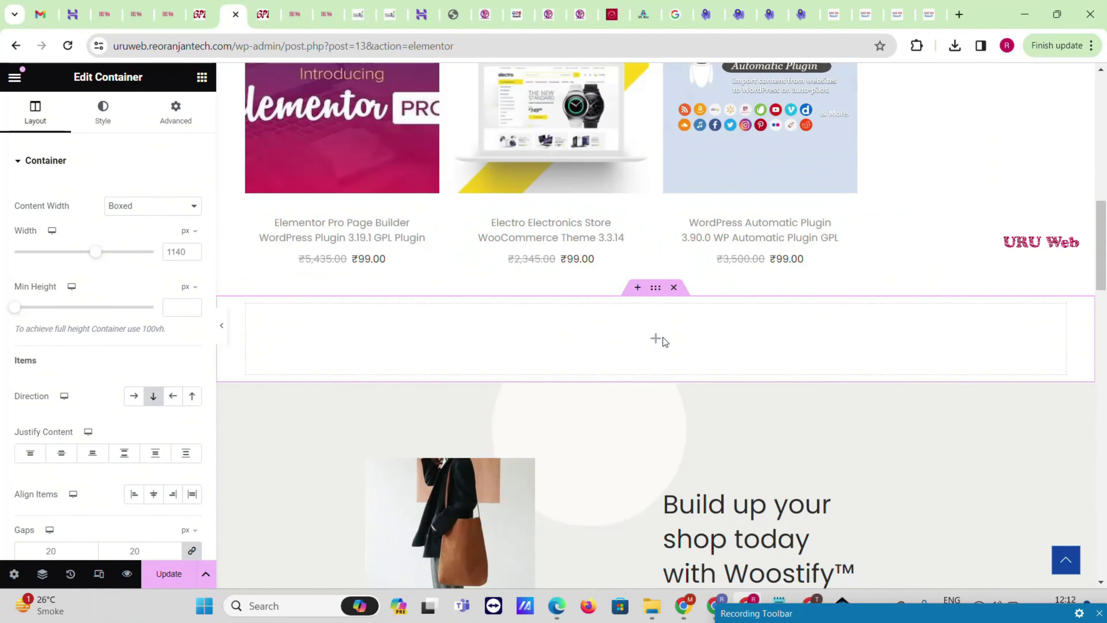
Add a heading titled REELS to the empty container below the THEMES & PLUGINS products and centre it.
{"action": "left_click", "coordinate": [655, 339]}
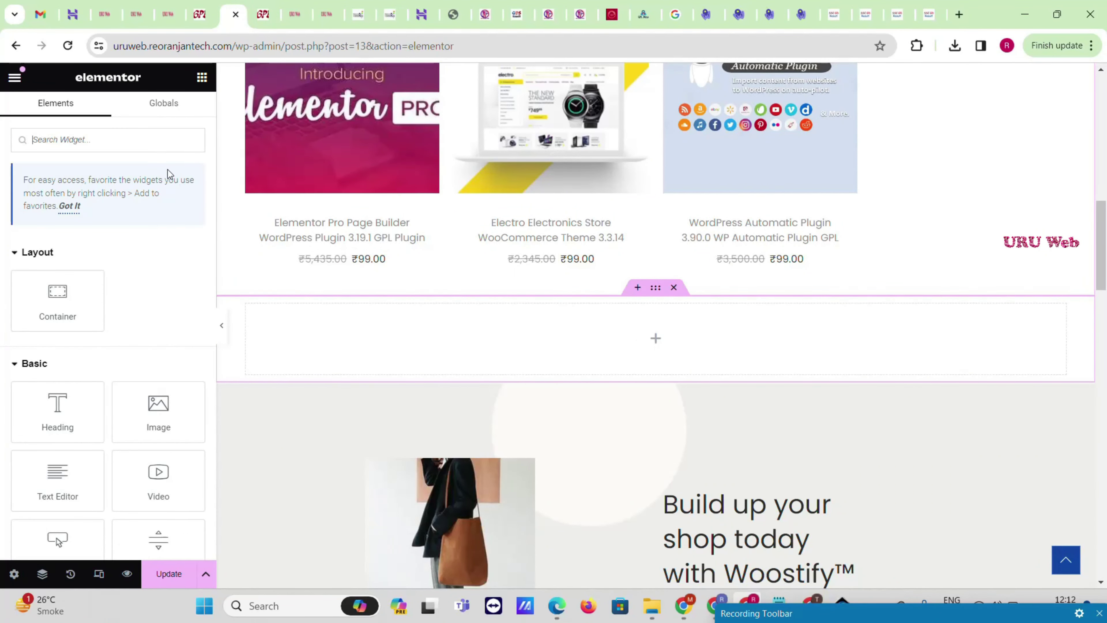
{"action": "left_click_drag", "start_coordinate": [57, 385], "coordinate": [561, 340]}
{"action": "triple_click", "coordinate": [106, 223]}
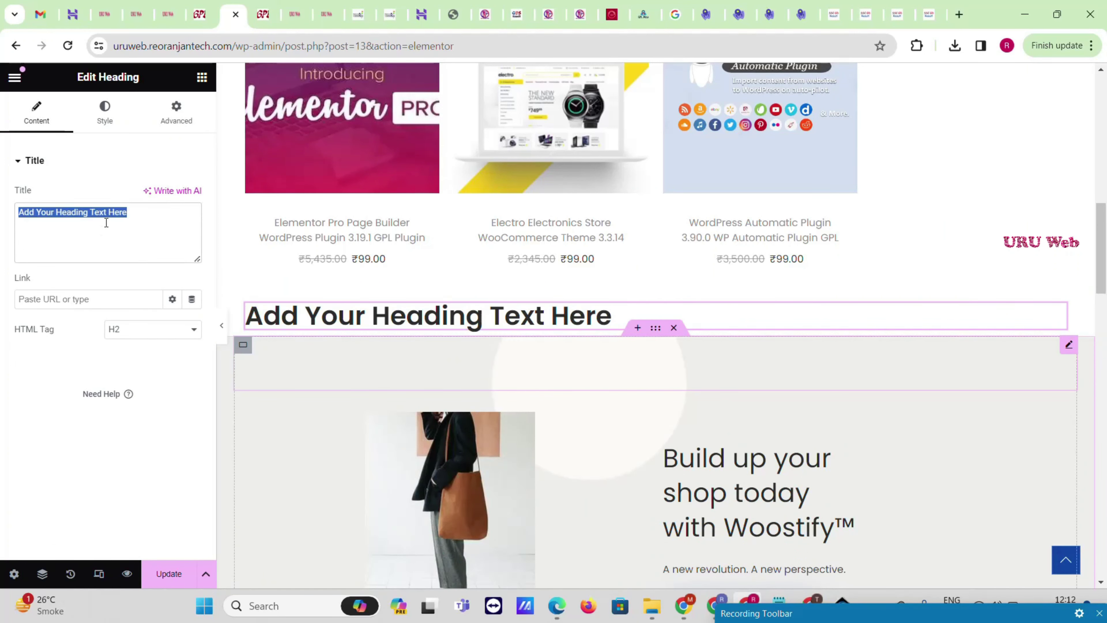
{"action": "type", "text": "REELS"}
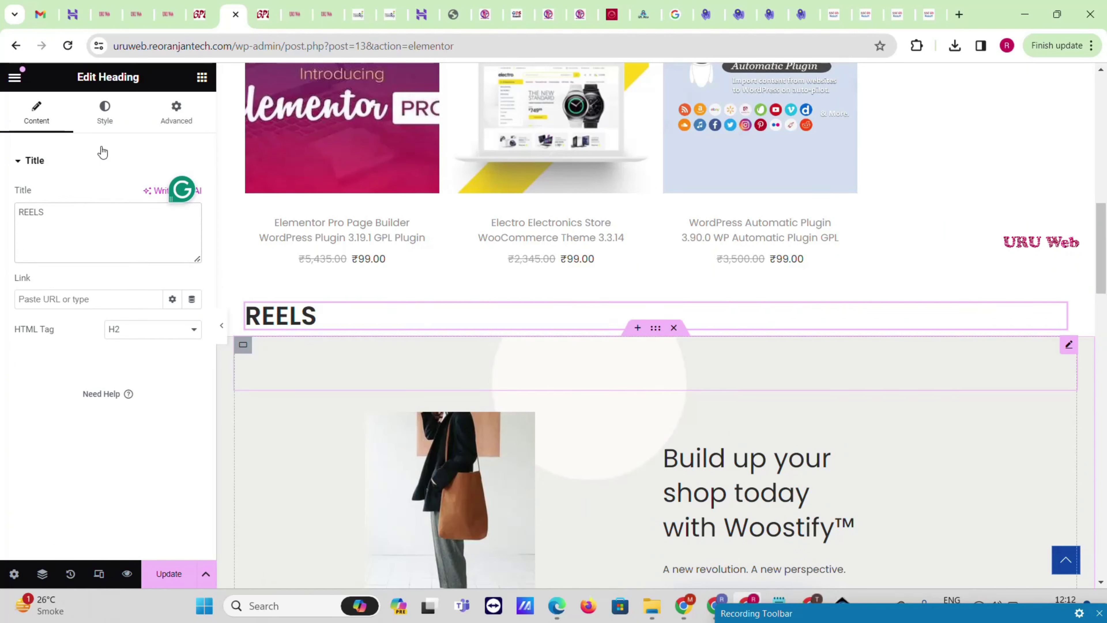
{"action": "left_click", "coordinate": [103, 129]}
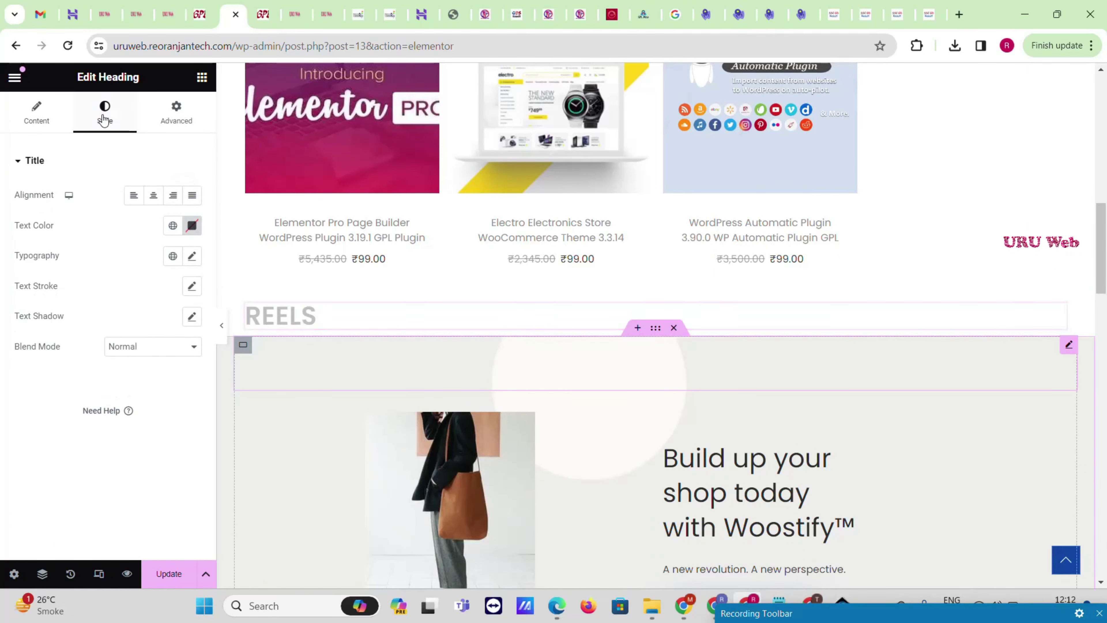
{"action": "left_click", "coordinate": [160, 202]}
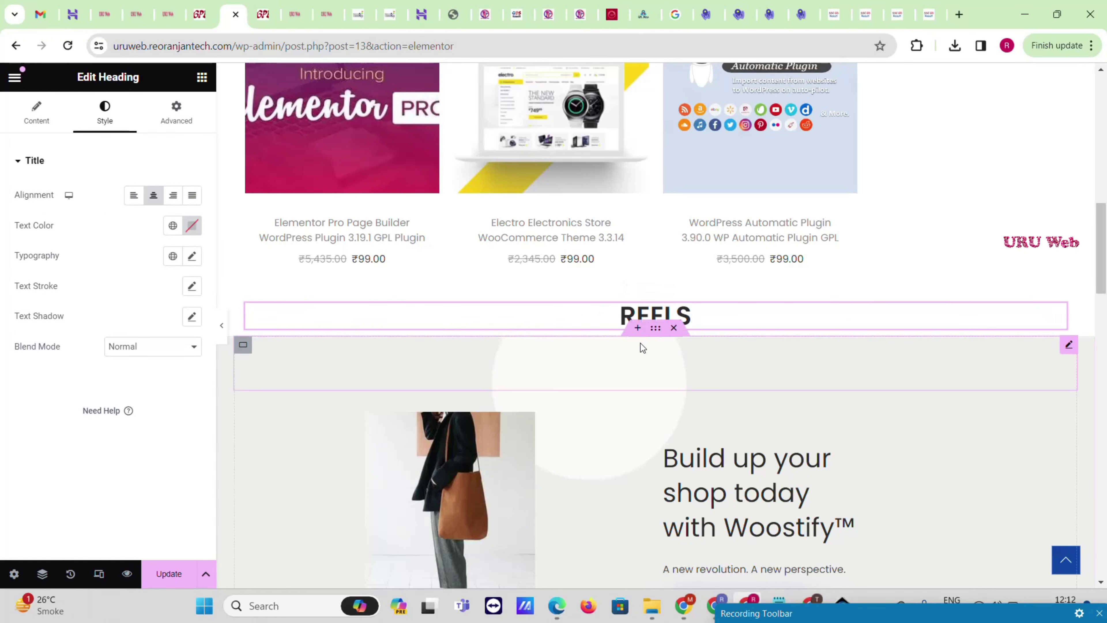
Add a single-column container directly below the REELS heading and place a Products widget in it.
{"action": "left_click", "coordinate": [637, 328]}
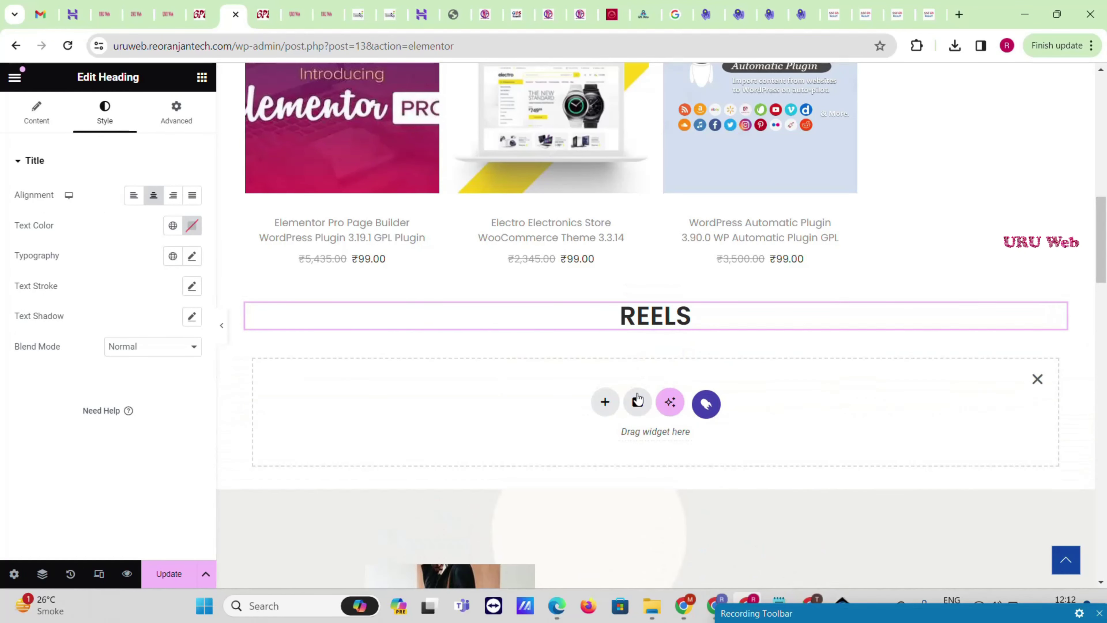
{"action": "left_click", "coordinate": [604, 401]}
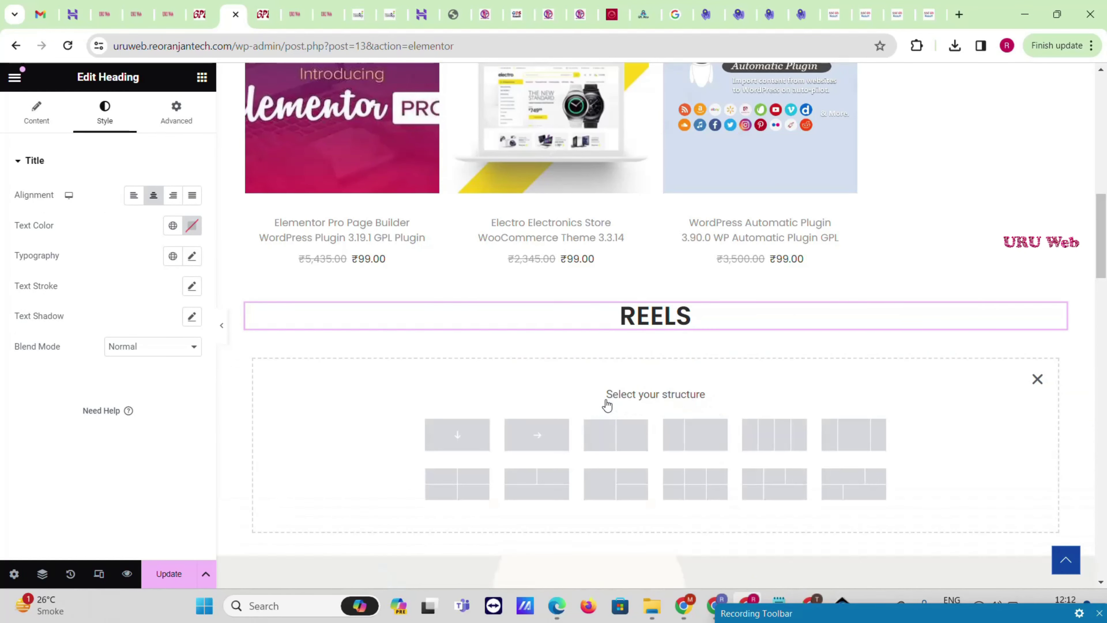
{"action": "left_click", "coordinate": [475, 447]}
{"action": "left_click", "coordinate": [655, 378]}
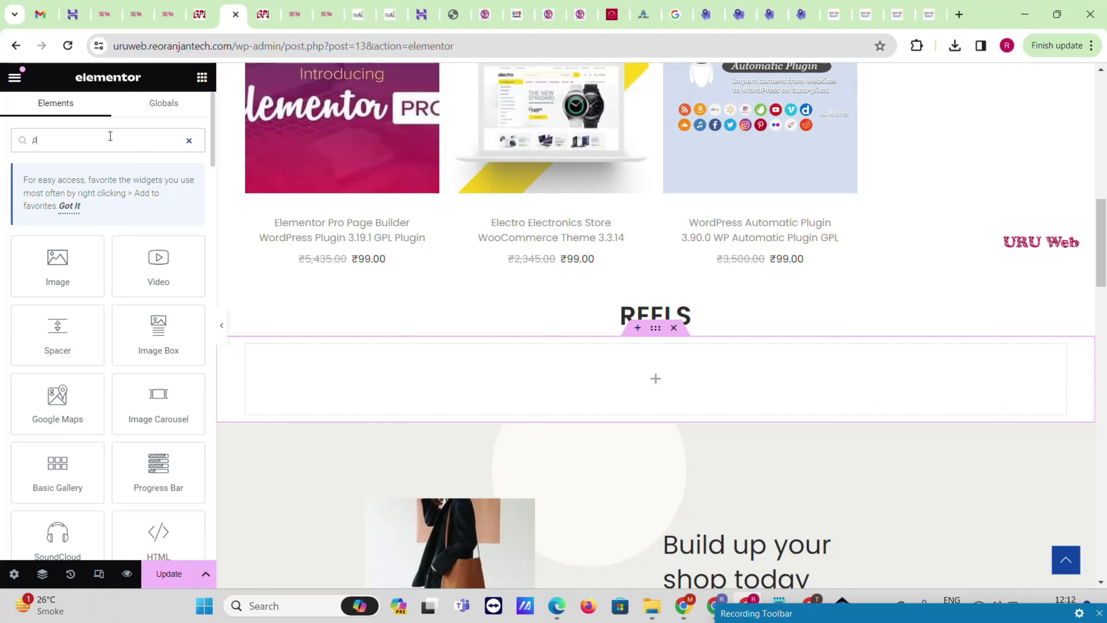
{"action": "type", "text": "rod"}
{"action": "left_click_drag", "start_coordinate": [159, 395], "coordinate": [497, 376]}
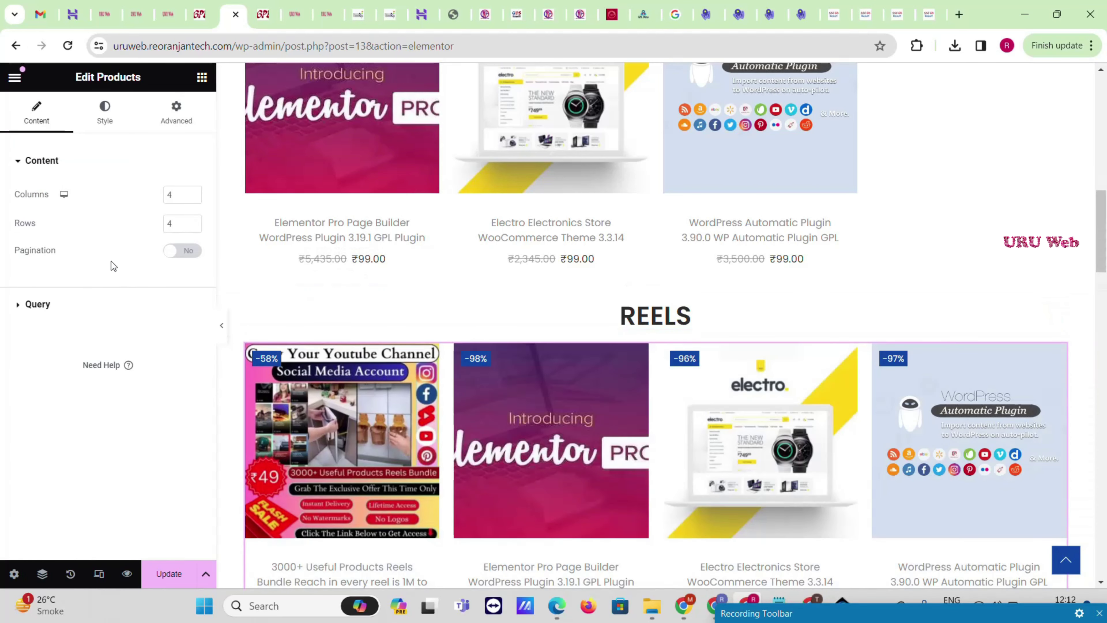
Make the REELS products query include by Term with the Reels product category, and update the page.
{"action": "left_click", "coordinate": [33, 309]}
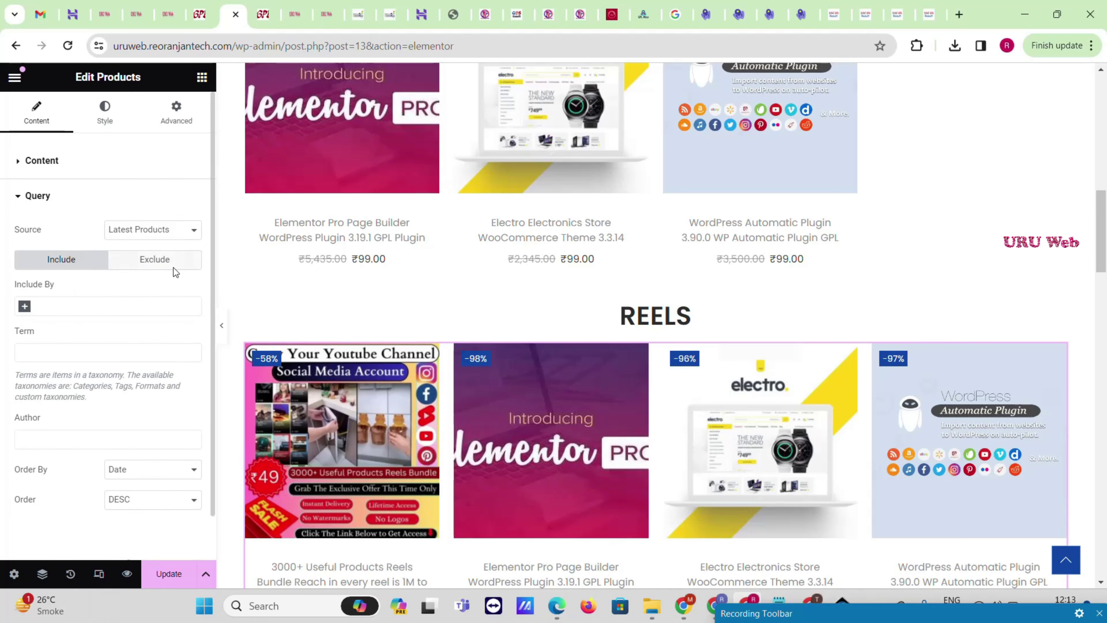
{"action": "left_click", "coordinate": [24, 308]}
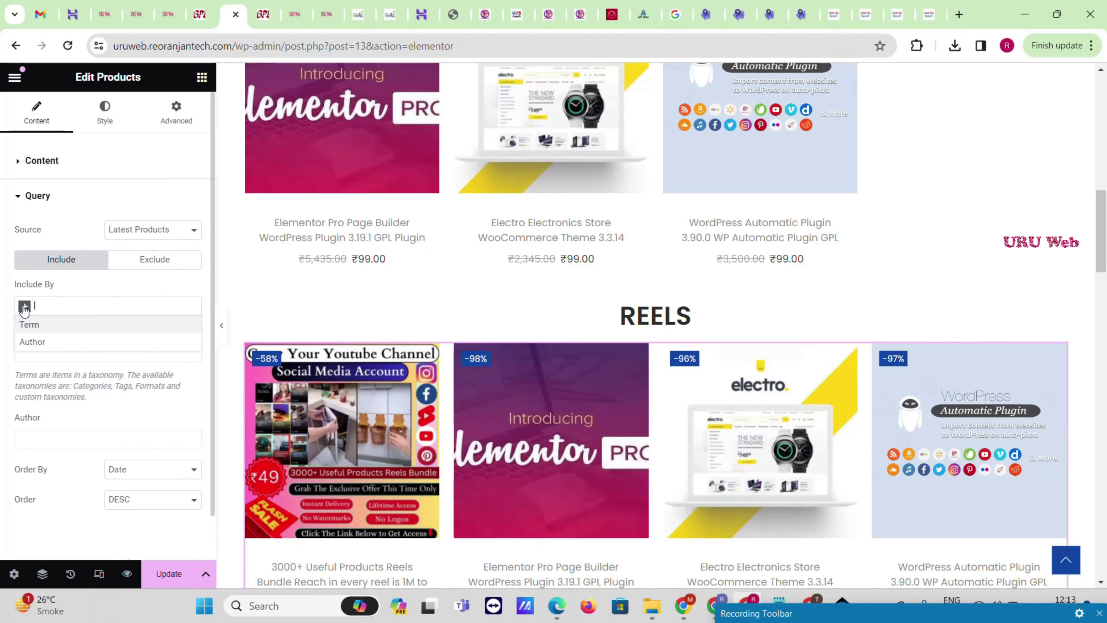
{"action": "left_click", "coordinate": [46, 326]}
{"action": "left_click", "coordinate": [71, 353]}
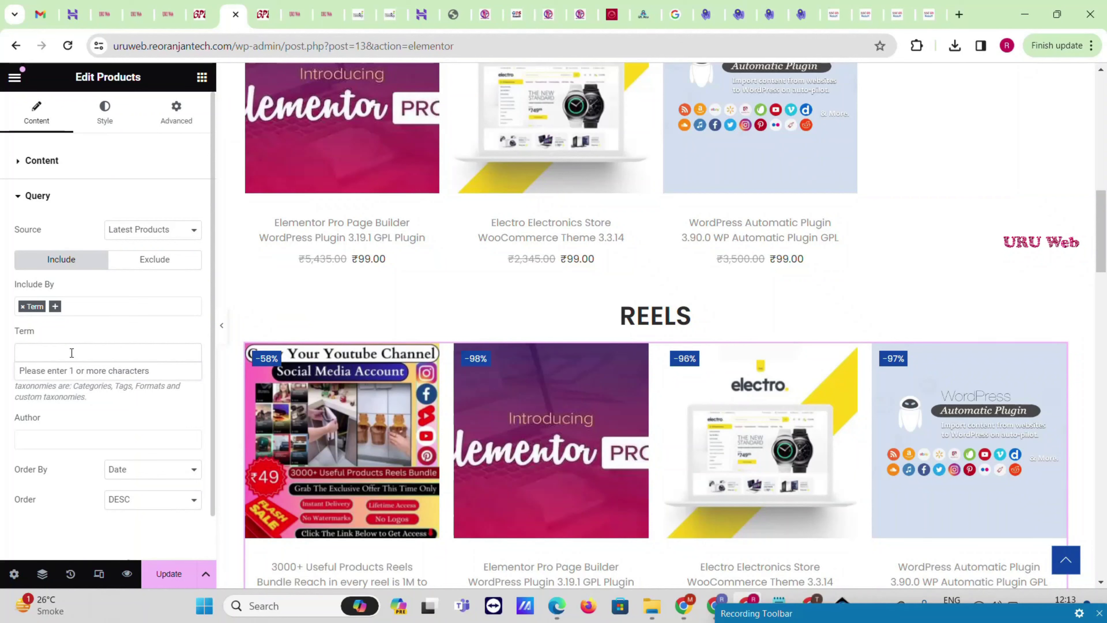
{"action": "type", "text": "reel"}
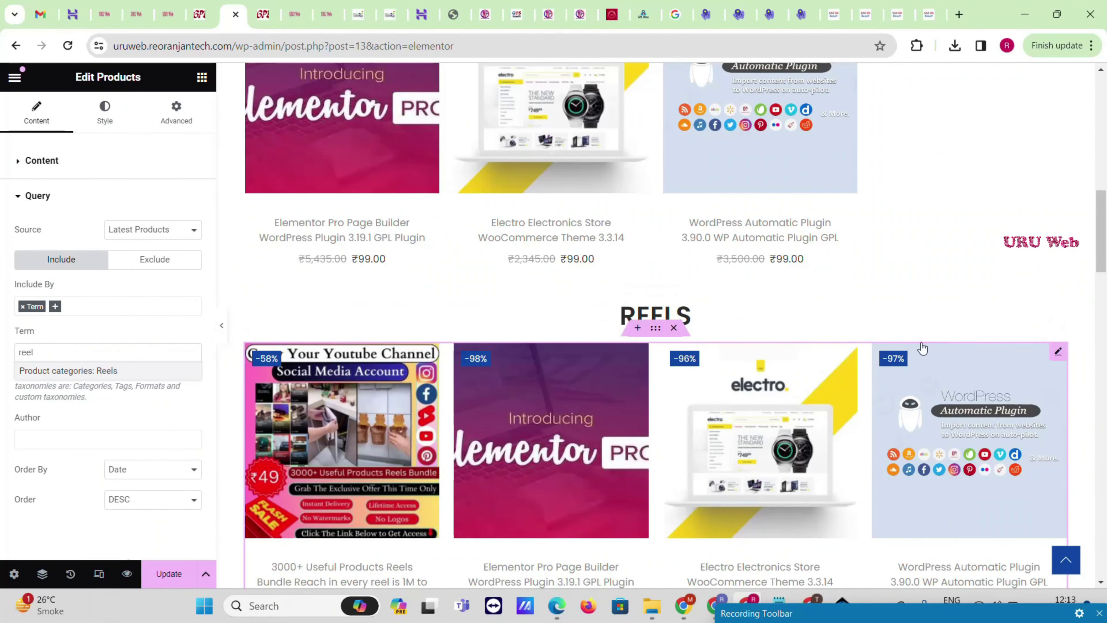
{"action": "scroll", "coordinate": [978, 355], "scroll_direction": "down", "scroll_amount": 1}
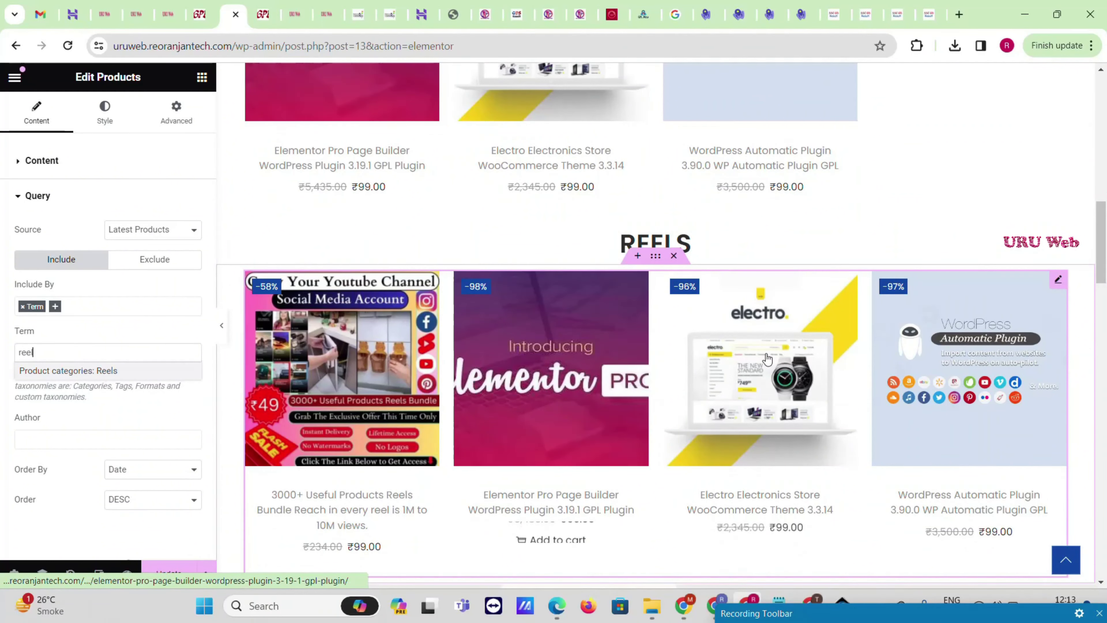
{"action": "left_click", "coordinate": [74, 372]}
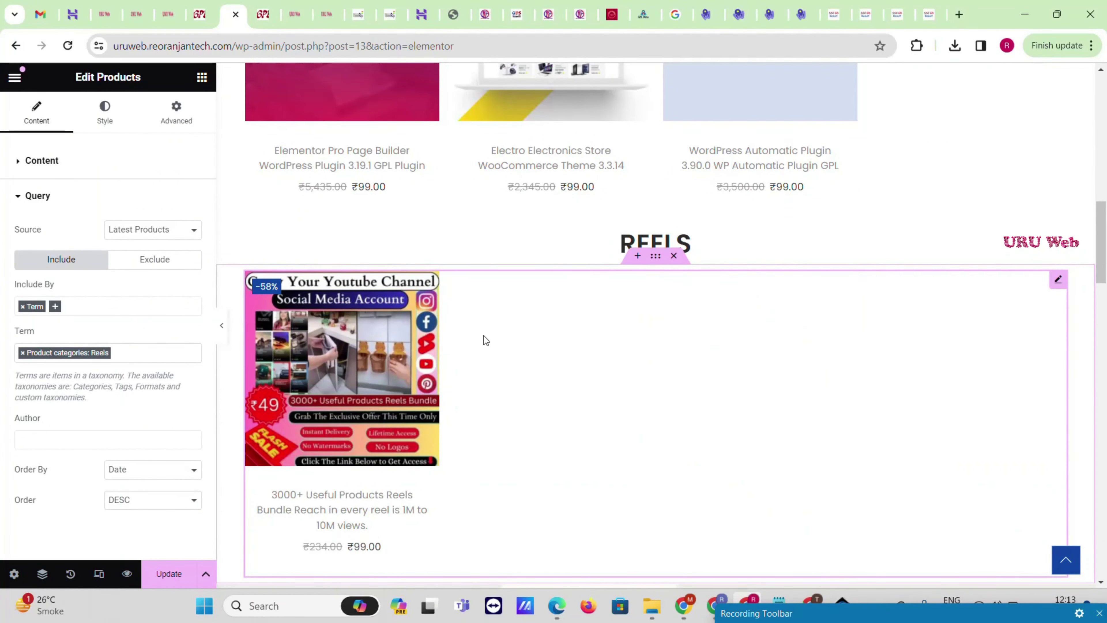
{"action": "scroll", "coordinate": [530, 325], "scroll_direction": "down", "scroll_amount": 3}
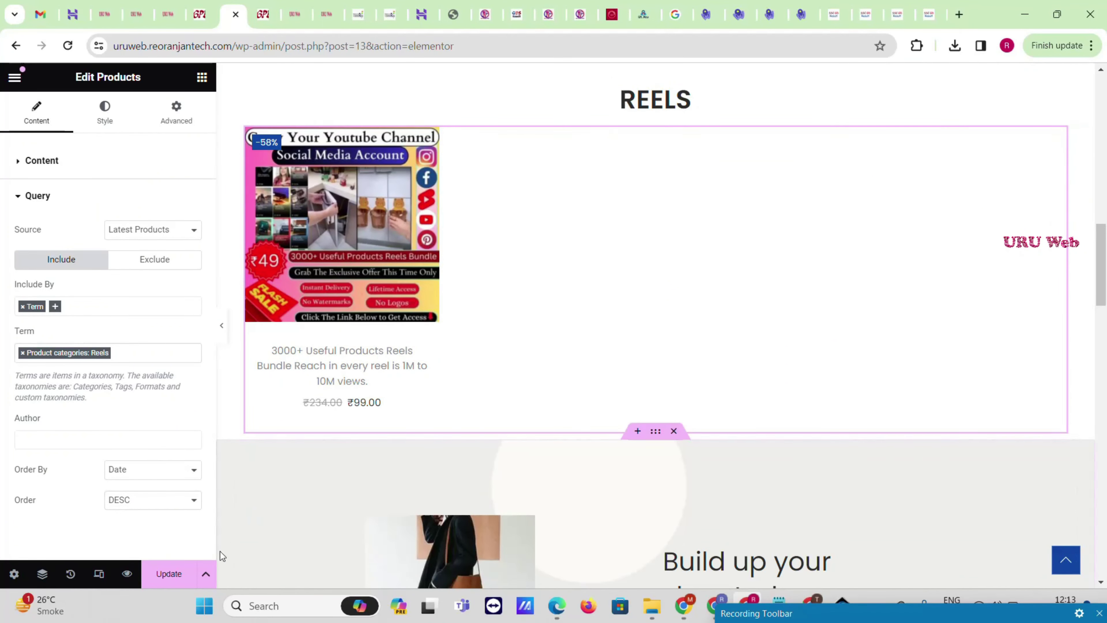
{"action": "left_click", "coordinate": [175, 573]}
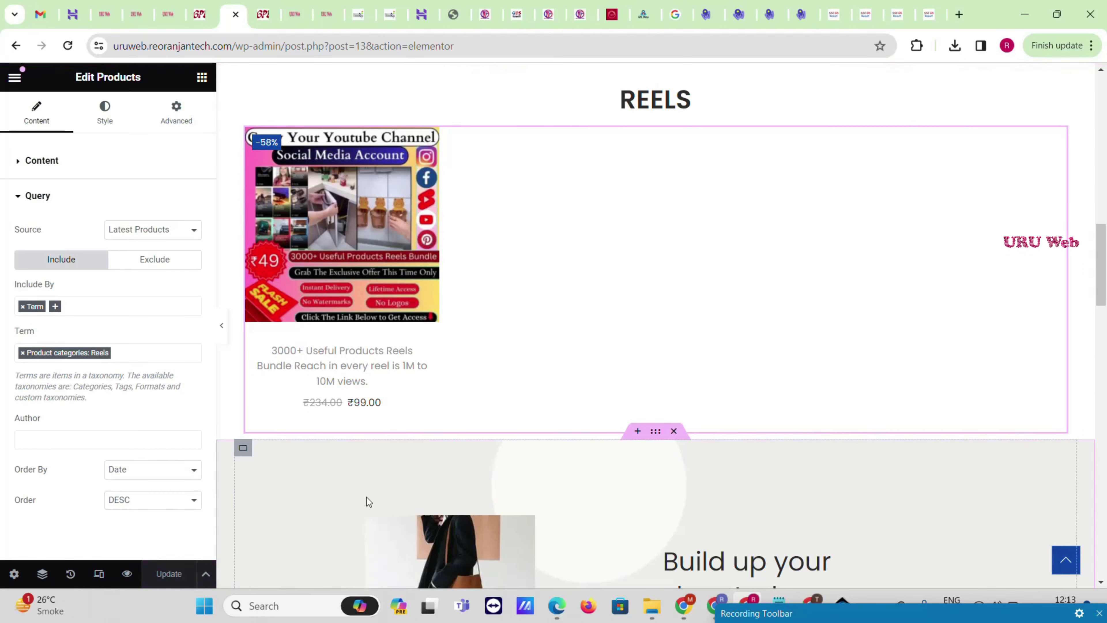
Replace the image beside the "Build up your shop today" heading by uploading Plugintheme-All-GPL-themes-Plugins-compressed.jpg from Downloads.
{"action": "scroll", "coordinate": [663, 213], "scroll_direction": "up", "scroll_amount": 8}
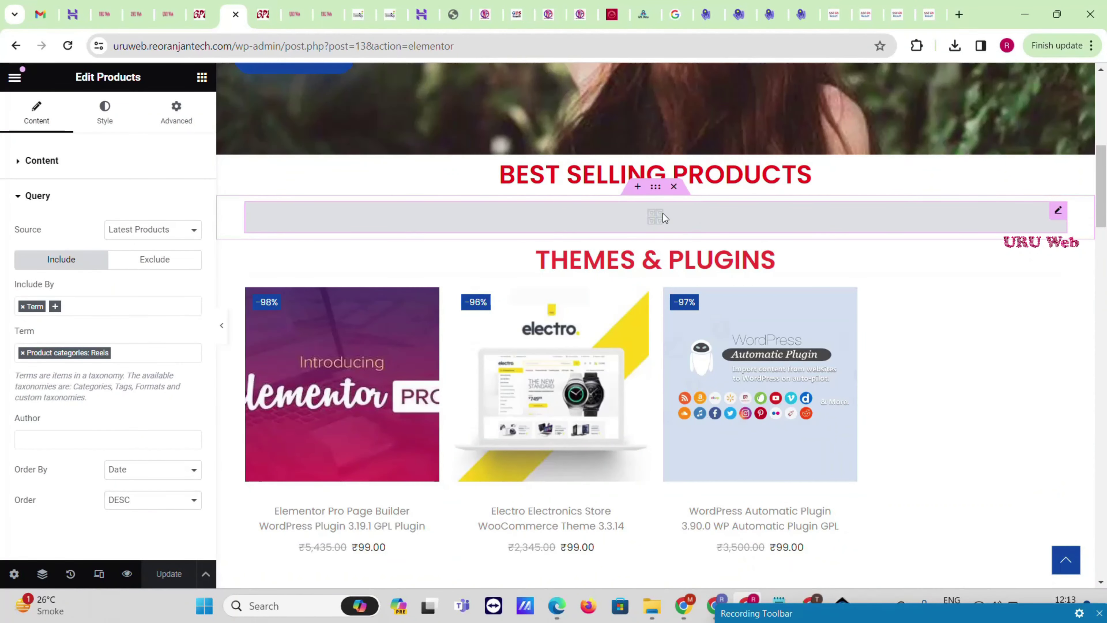
{"action": "scroll", "coordinate": [639, 218], "scroll_direction": "down", "scroll_amount": 3}
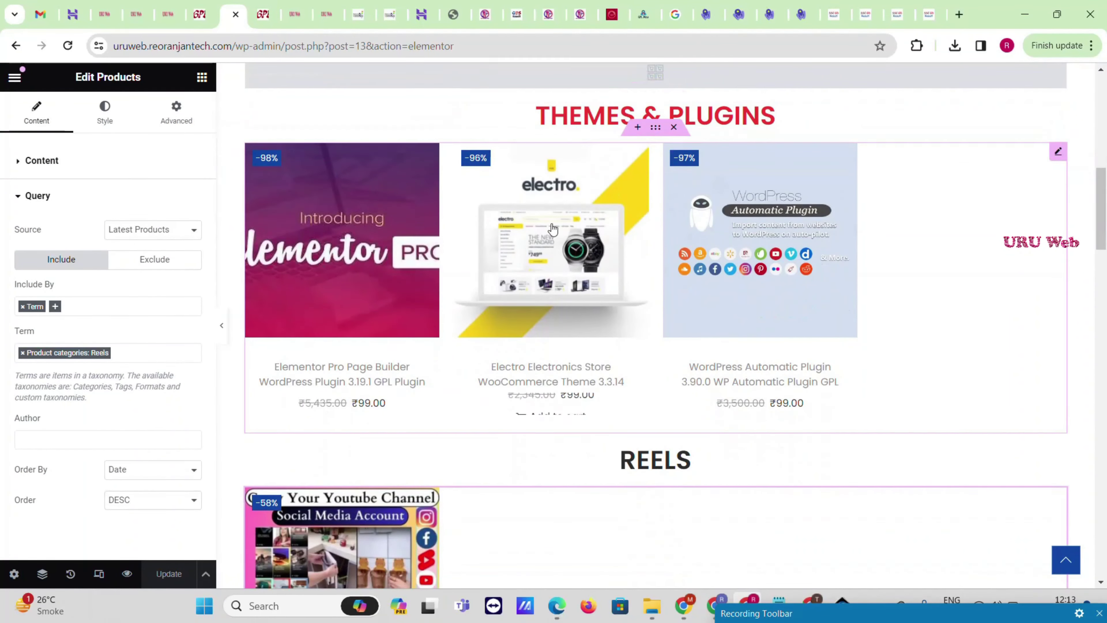
{"action": "scroll", "coordinate": [650, 237], "scroll_direction": "down", "scroll_amount": 3}
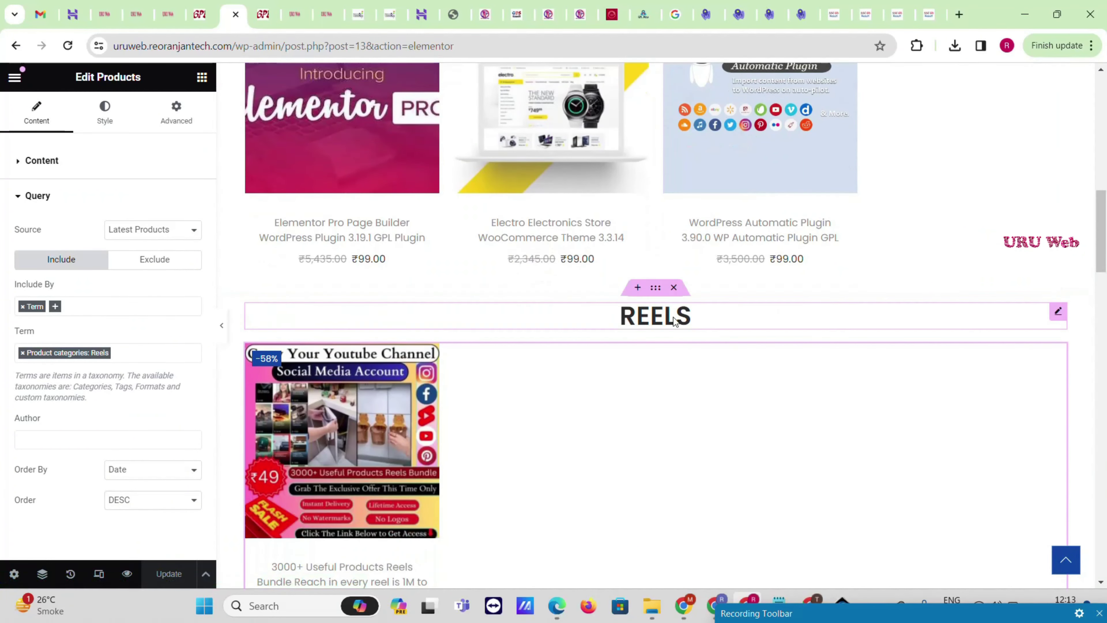
{"action": "scroll", "coordinate": [647, 320], "scroll_direction": "down", "scroll_amount": 10}
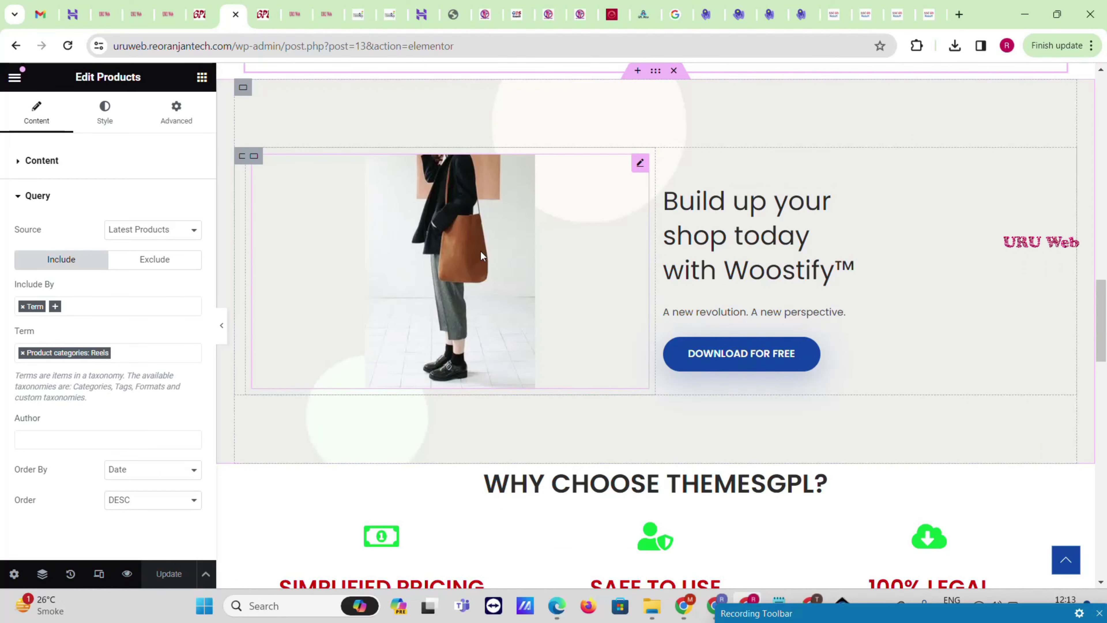
{"action": "left_click", "coordinate": [466, 227]}
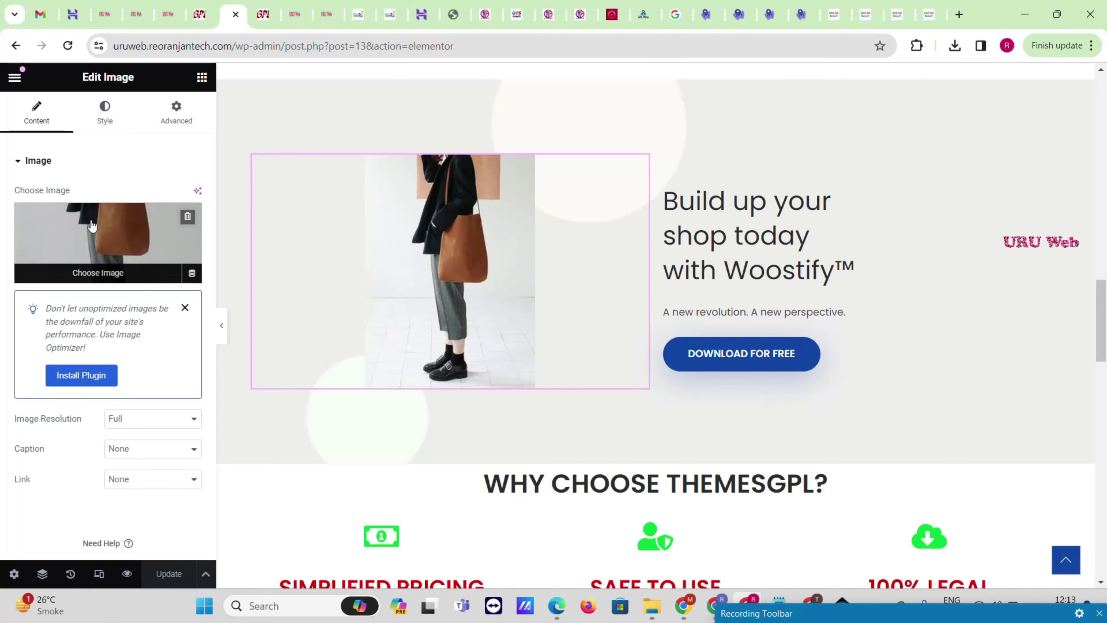
{"action": "left_click", "coordinate": [91, 225]}
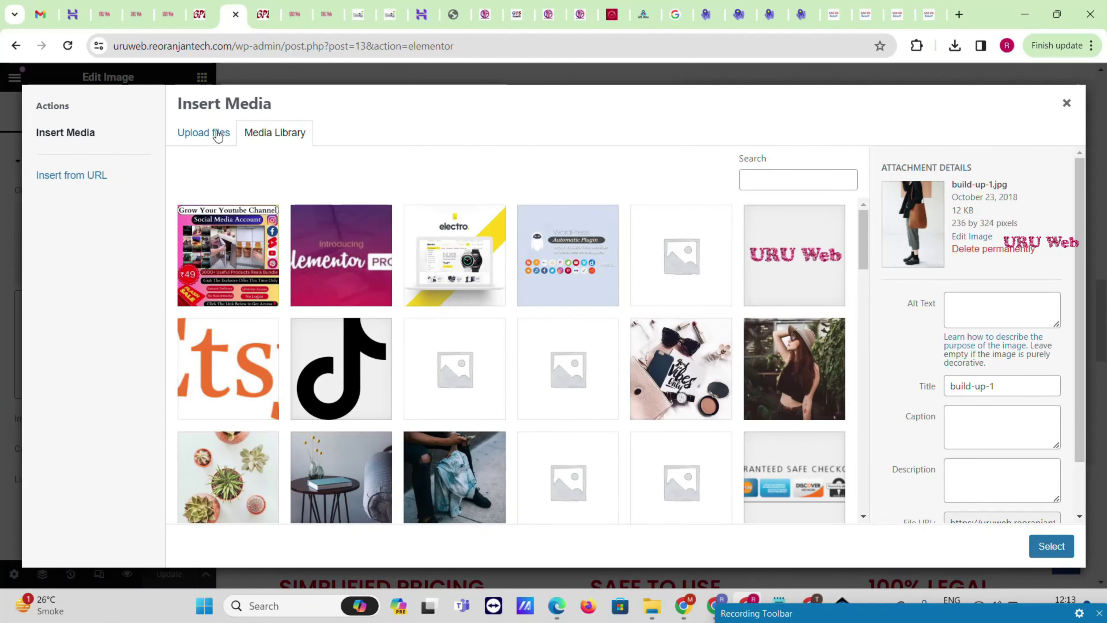
{"action": "left_click", "coordinate": [217, 137]}
{"action": "left_click", "coordinate": [635, 336]}
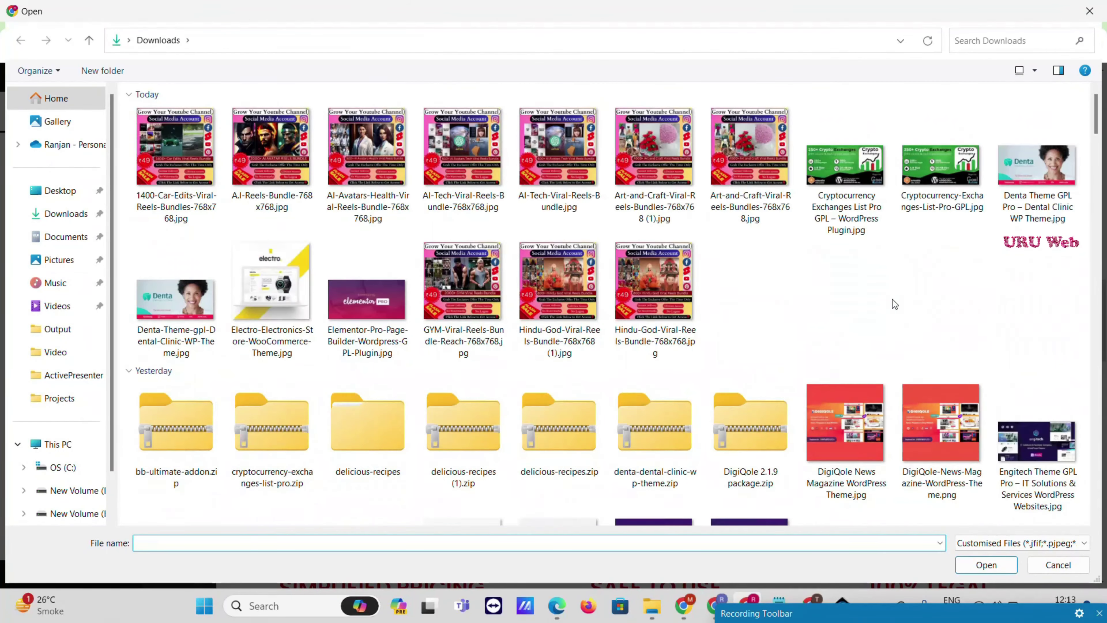
{"action": "scroll", "coordinate": [564, 294], "scroll_direction": "down", "scroll_amount": 5}
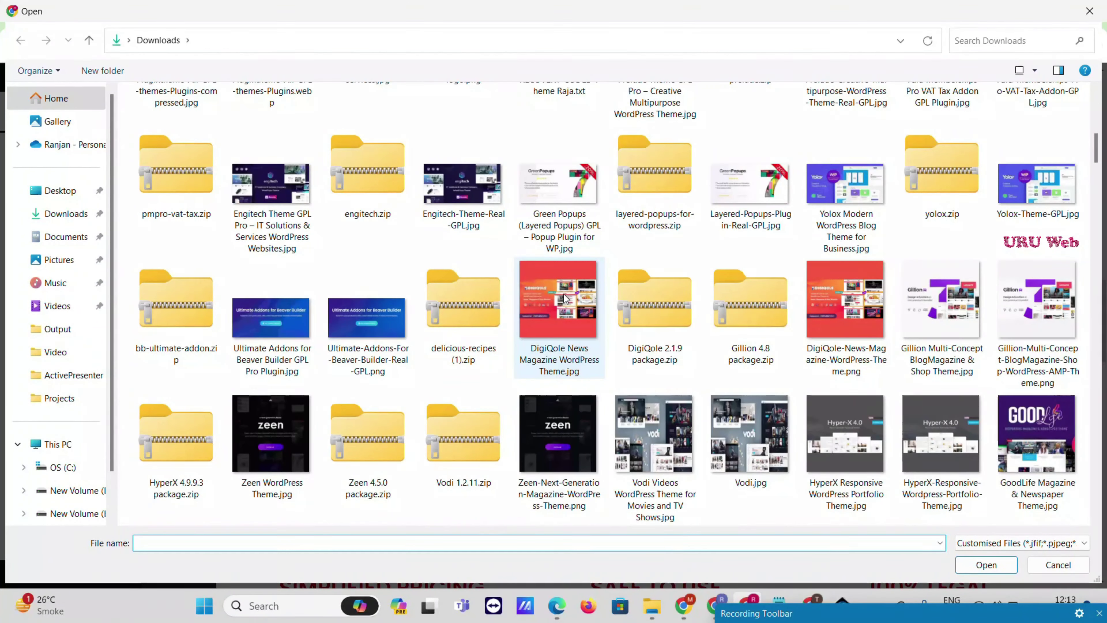
{"action": "scroll", "coordinate": [767, 323], "scroll_direction": "down", "scroll_amount": 5}
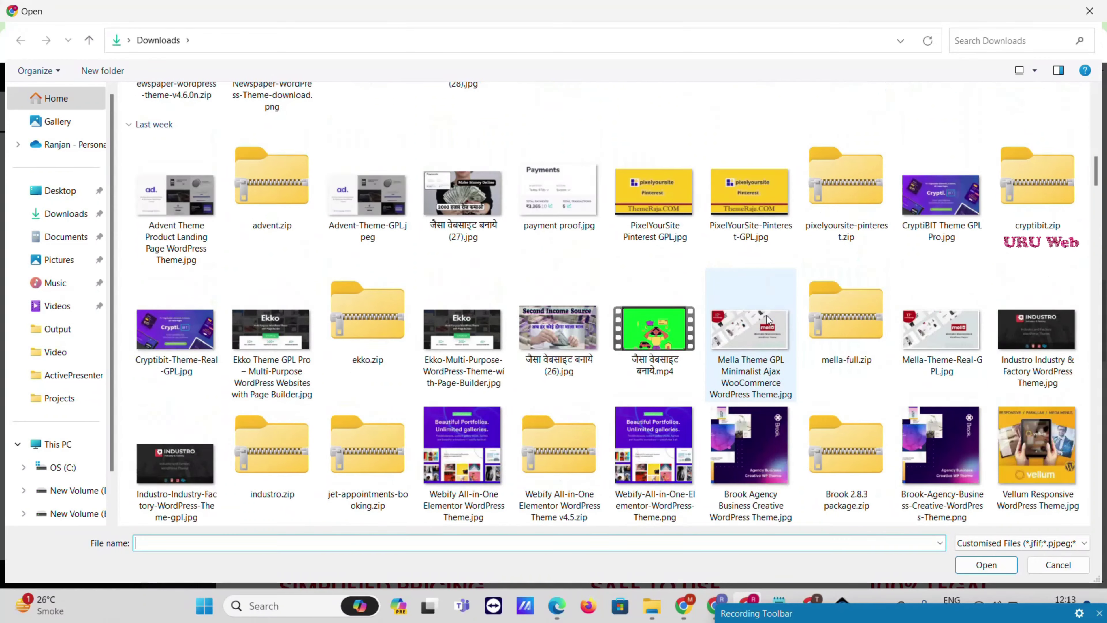
{"action": "scroll", "coordinate": [767, 315], "scroll_direction": "down", "scroll_amount": 3}
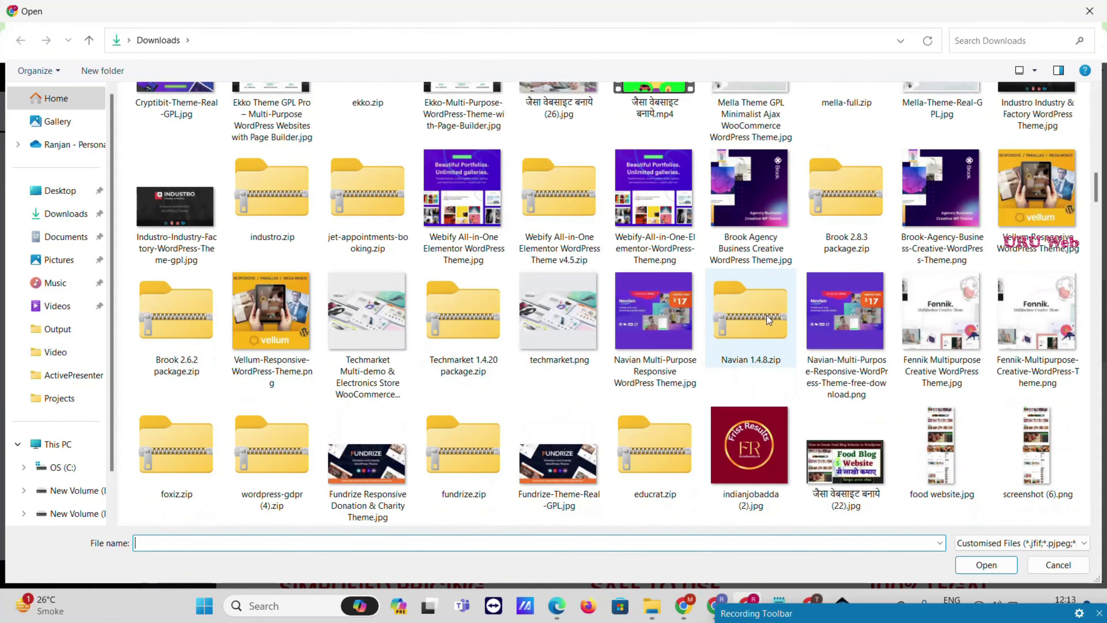
{"action": "scroll", "coordinate": [840, 349], "scroll_direction": "down", "scroll_amount": 3}
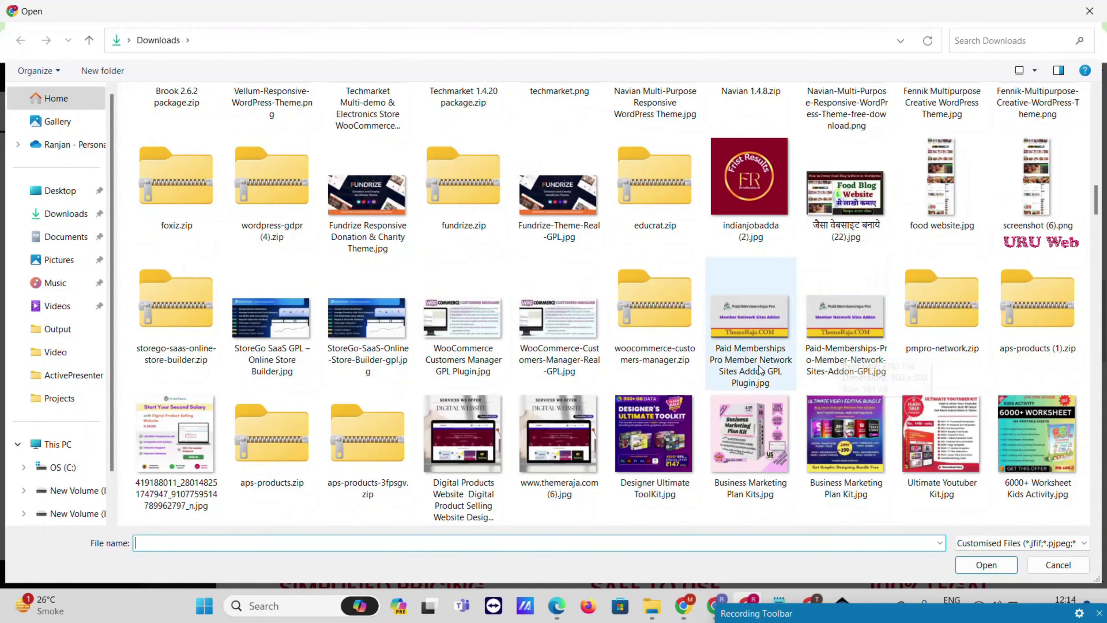
{"action": "scroll", "coordinate": [758, 370], "scroll_direction": "down", "scroll_amount": 3}
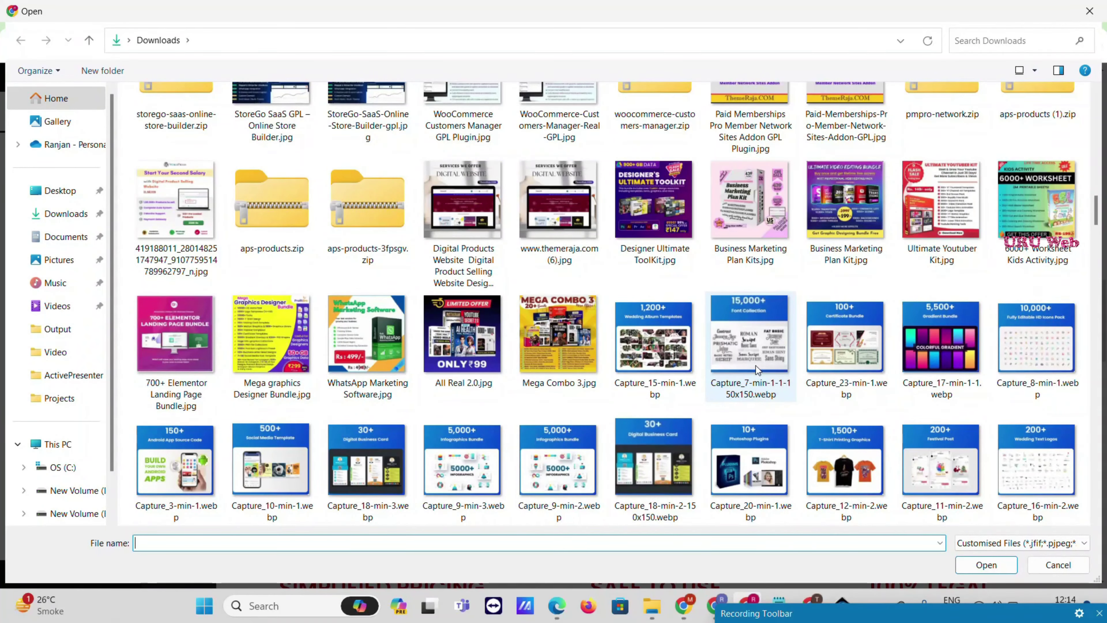
{"action": "scroll", "coordinate": [757, 370], "scroll_direction": "down", "scroll_amount": 10}
{"action": "double_click", "coordinate": [179, 148]}
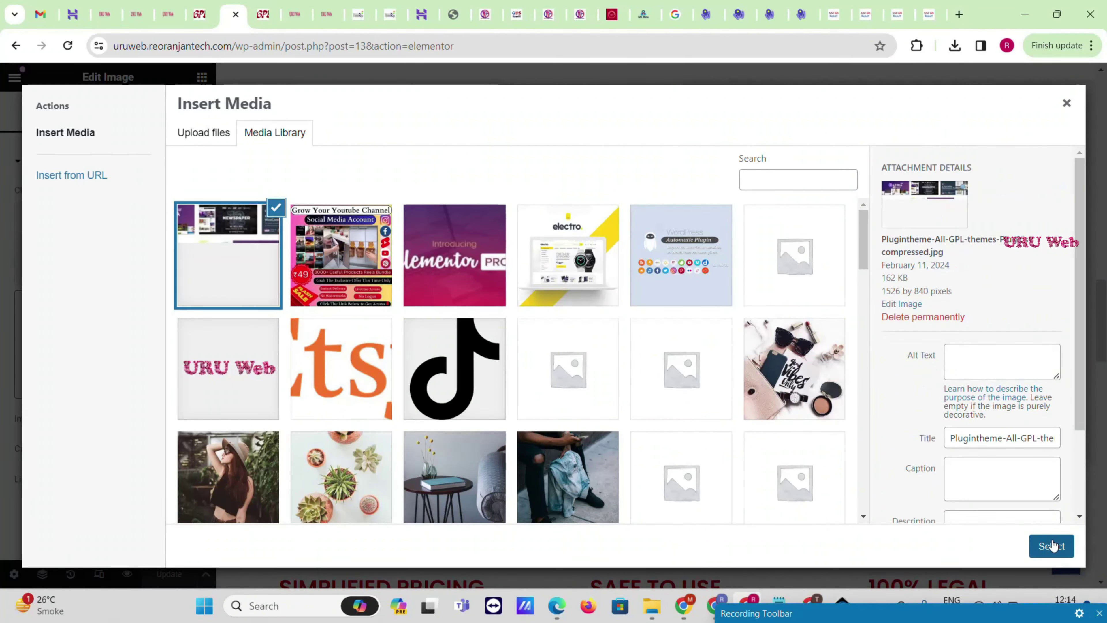
{"action": "left_click", "coordinate": [1051, 545]}
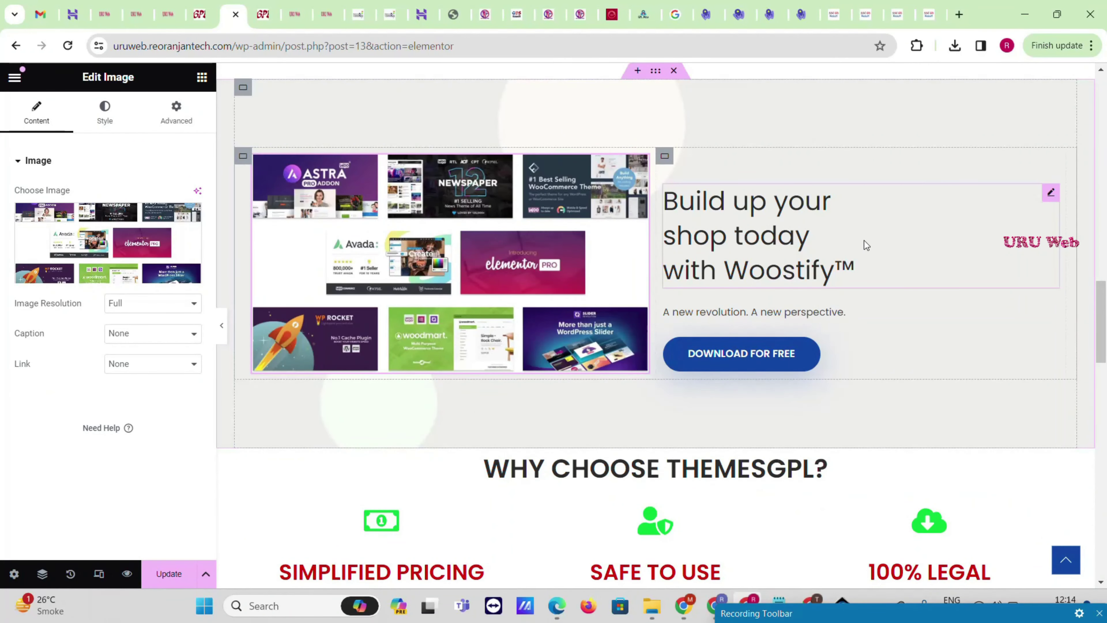
Change the last line of the "Build up your shop today" heading to "with URU Web" and update the page.
{"action": "left_click", "coordinate": [748, 242]}
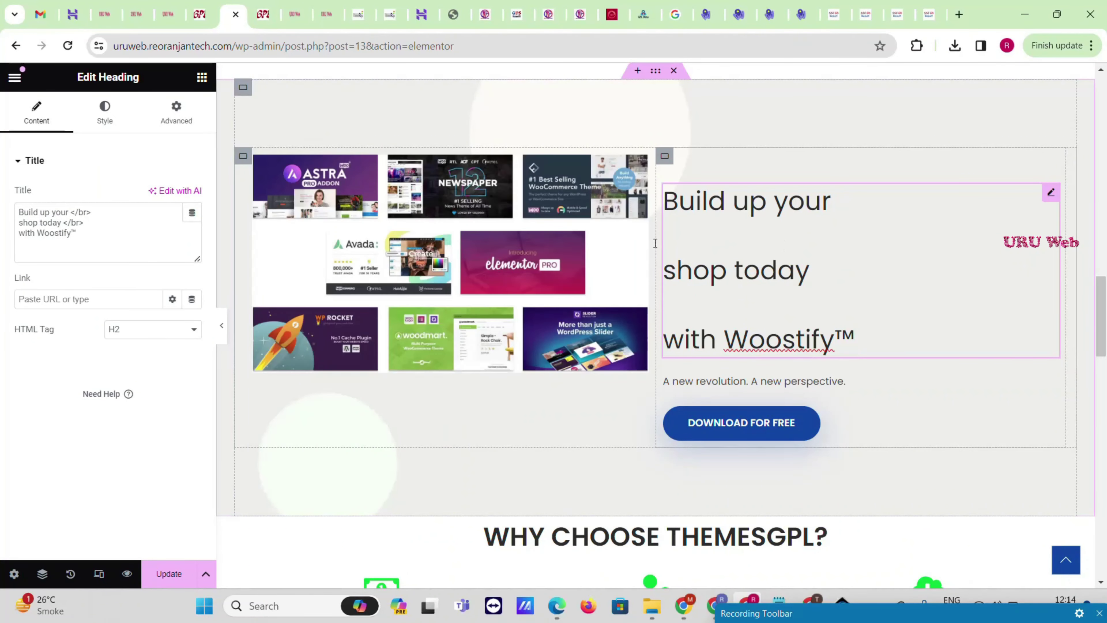
{"action": "triple_click", "coordinate": [61, 233]}
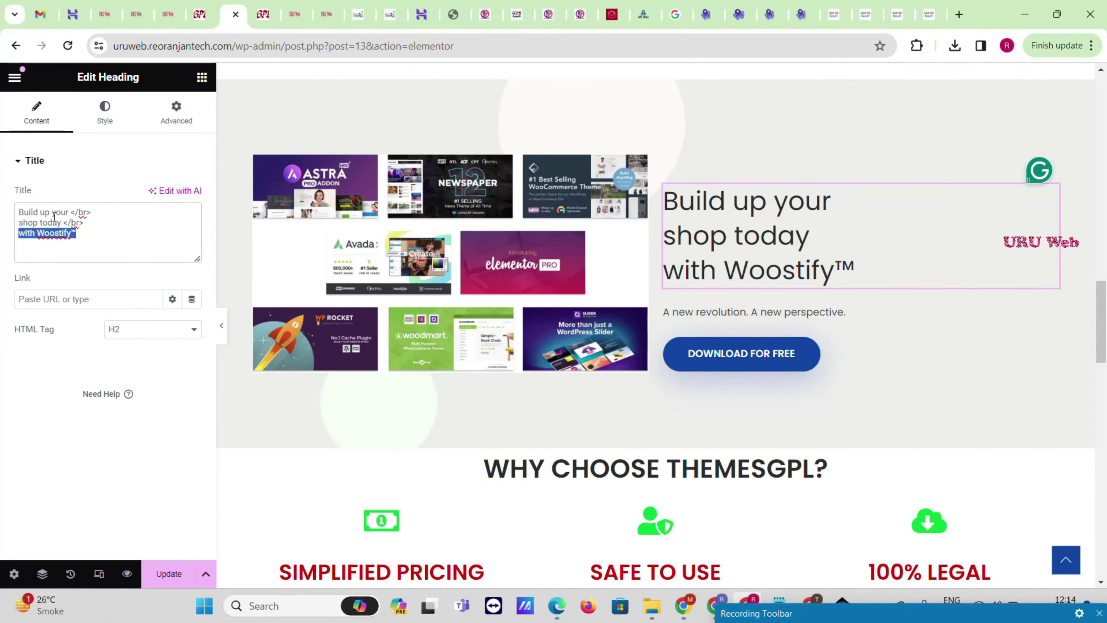
{"action": "left_click", "coordinate": [52, 212]}
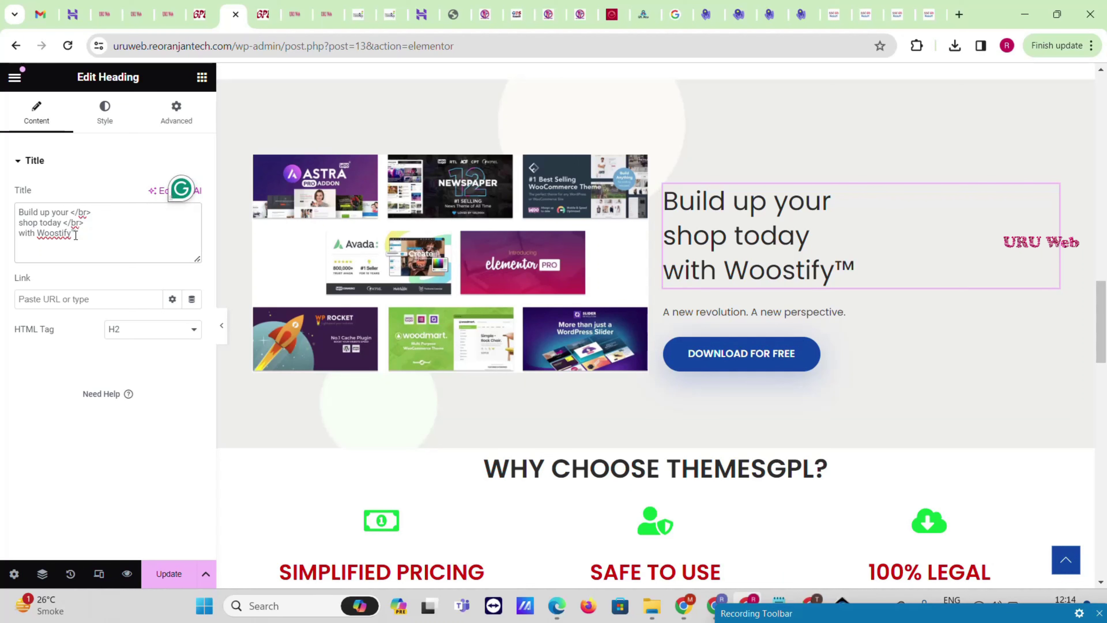
{"action": "left_click_drag", "start_coordinate": [76, 233], "coordinate": [43, 232]}
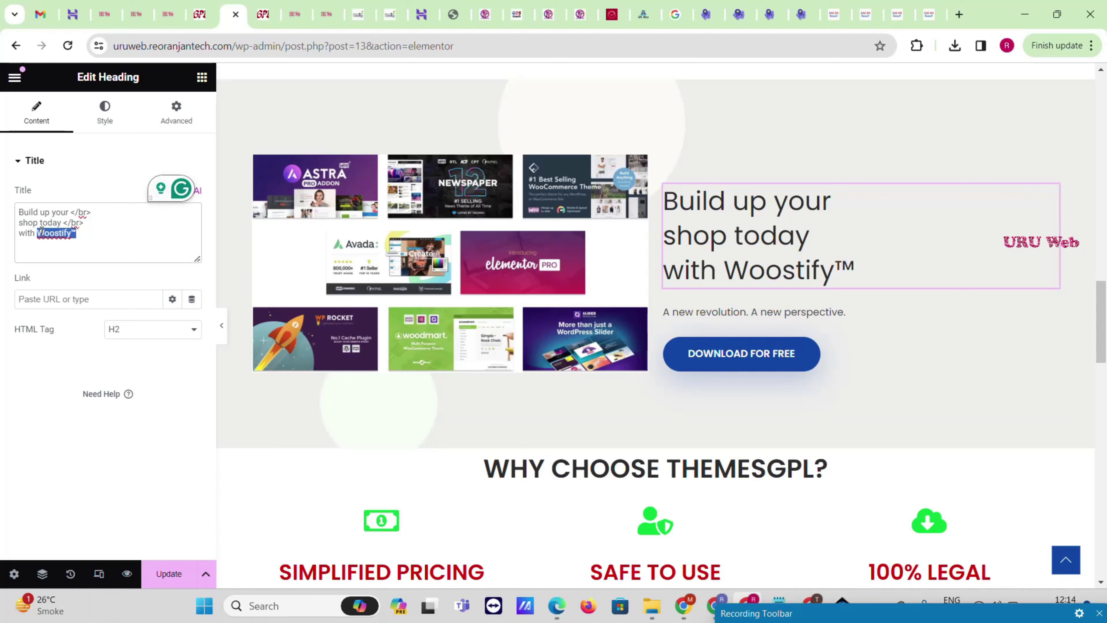
{"action": "type", "text": "T"}
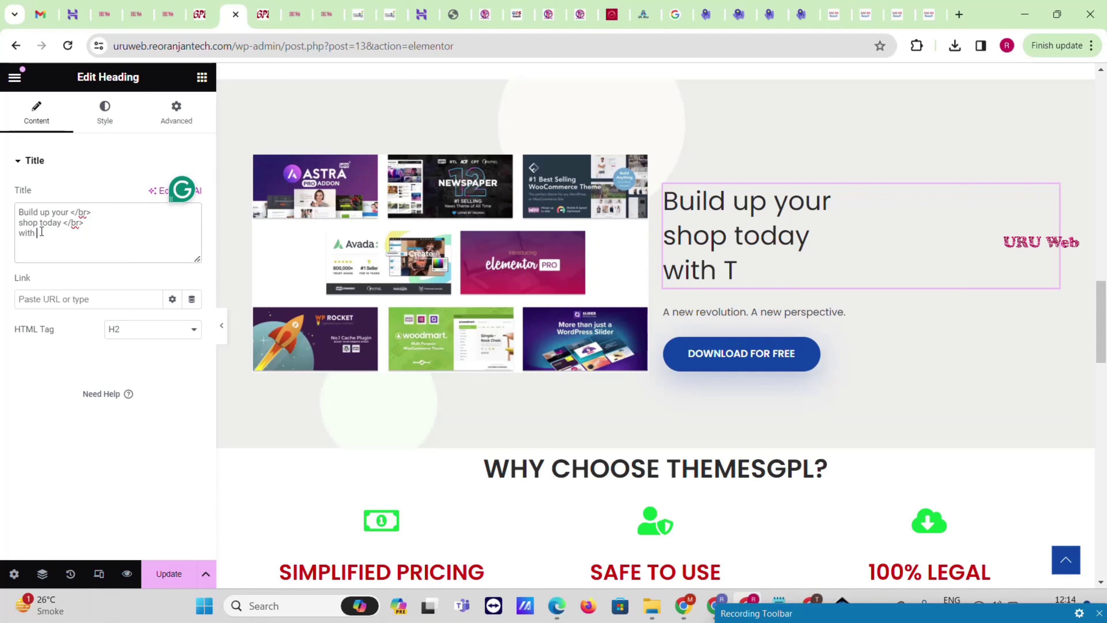
{"action": "type", "text": "heURU Web"}
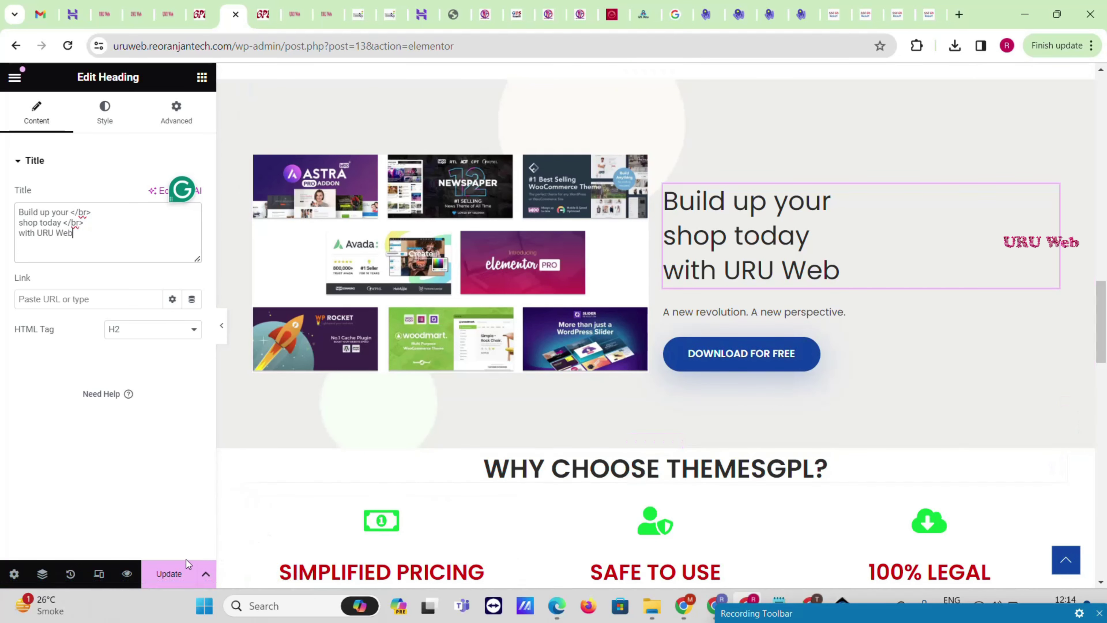
{"action": "left_click", "coordinate": [167, 573]}
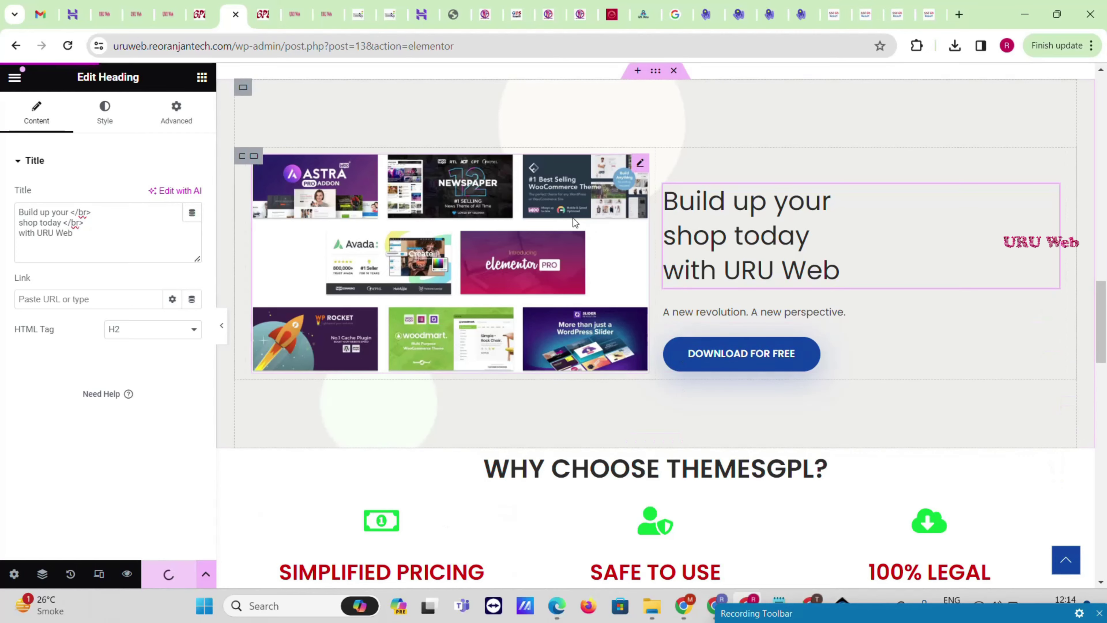
Review the homepage sections down to the FAQ and back up to the hero banner.
{"action": "scroll", "coordinate": [619, 201], "scroll_direction": "up", "scroll_amount": 4}
{"action": "scroll", "coordinate": [741, 261], "scroll_direction": "down", "scroll_amount": 12}
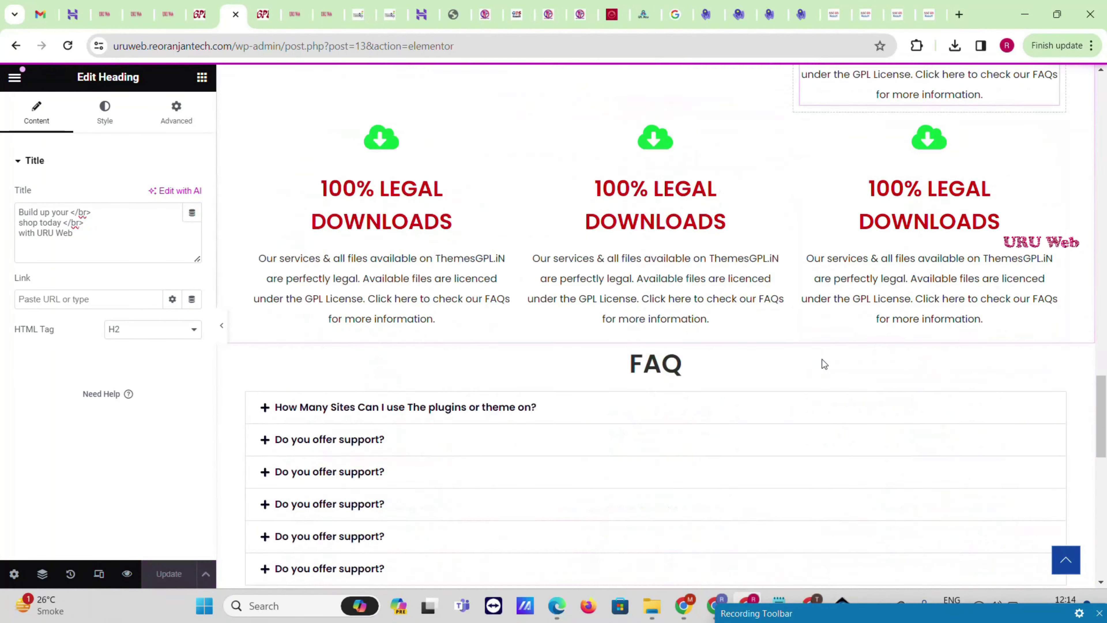
{"action": "scroll", "coordinate": [557, 355], "scroll_direction": "down", "scroll_amount": 3}
{"action": "scroll", "coordinate": [635, 368], "scroll_direction": "down", "scroll_amount": 8}
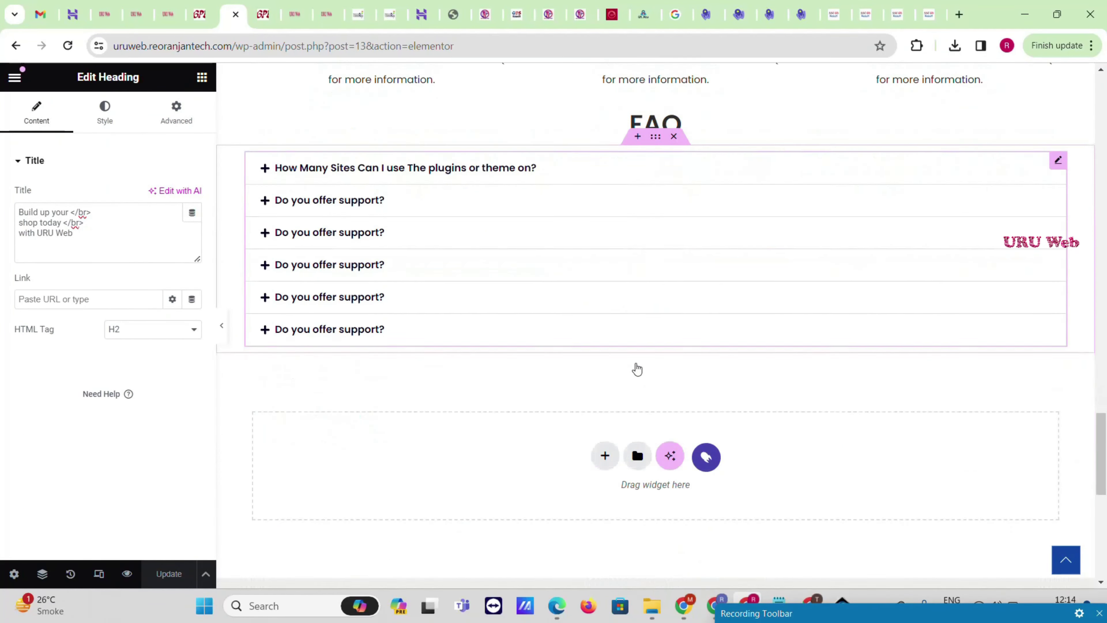
{"action": "scroll", "coordinate": [636, 369], "scroll_direction": "up", "scroll_amount": 20}
{"action": "scroll", "coordinate": [635, 368], "scroll_direction": "up", "scroll_amount": 20}
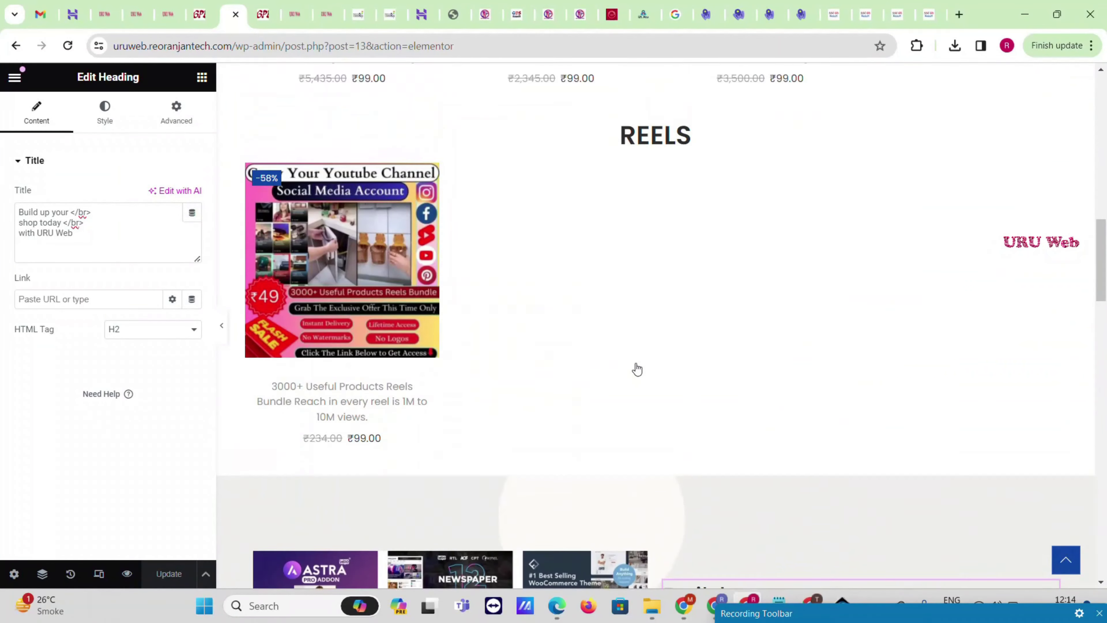
{"action": "scroll", "coordinate": [616, 197], "scroll_direction": "up", "scroll_amount": 5}
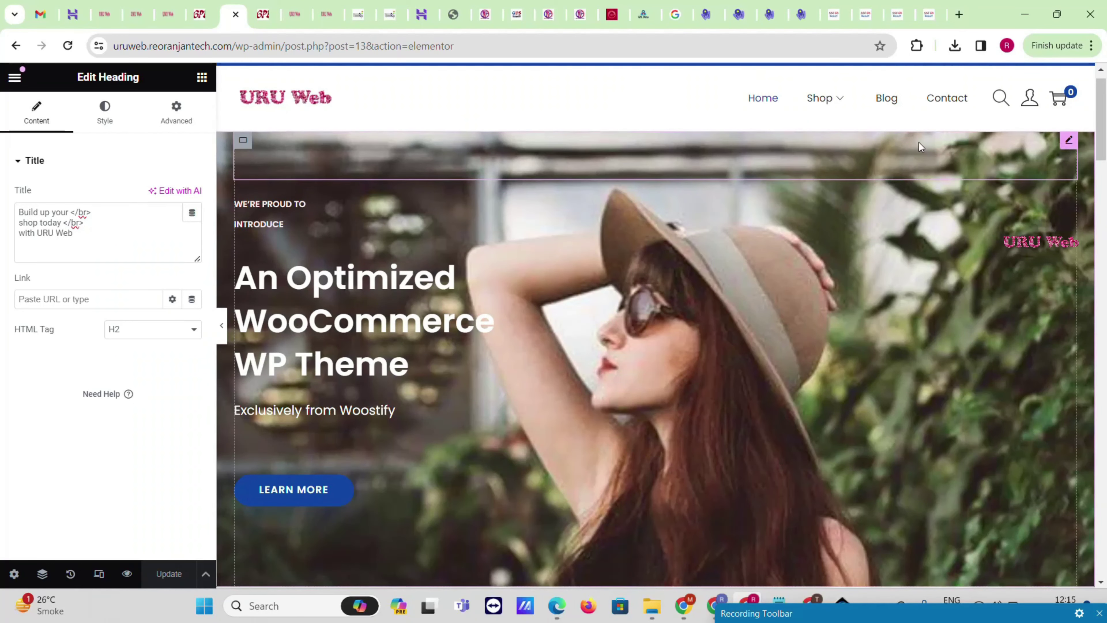
Replace the hero container's background image with the themes and plugins collage from the media library, and update the page.
{"action": "left_click", "coordinate": [53, 575]}
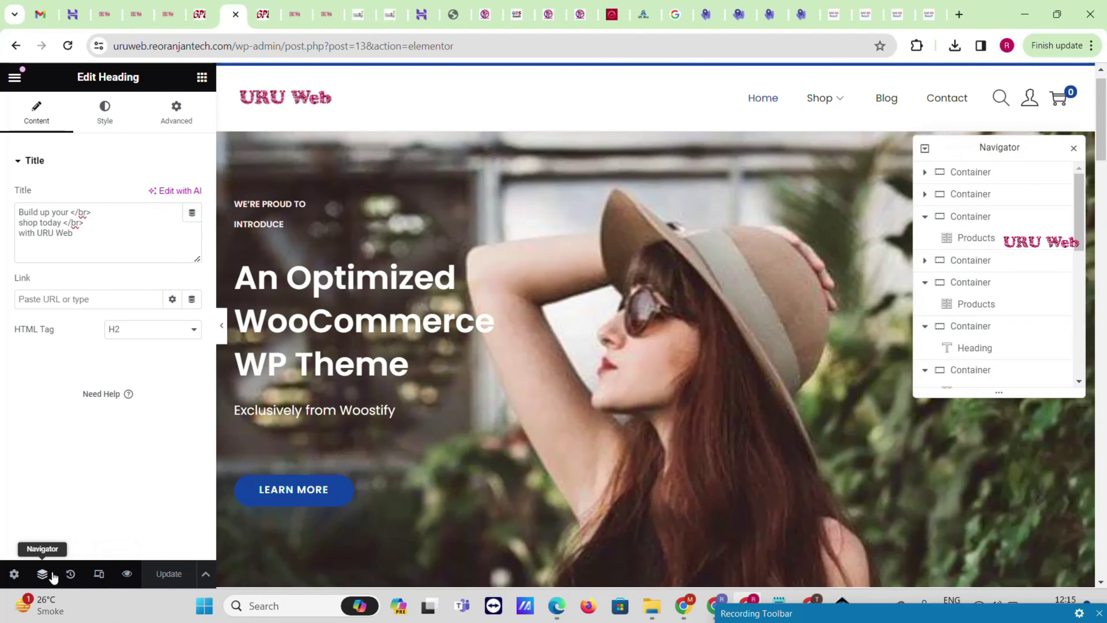
{"action": "left_click", "coordinate": [949, 176]}
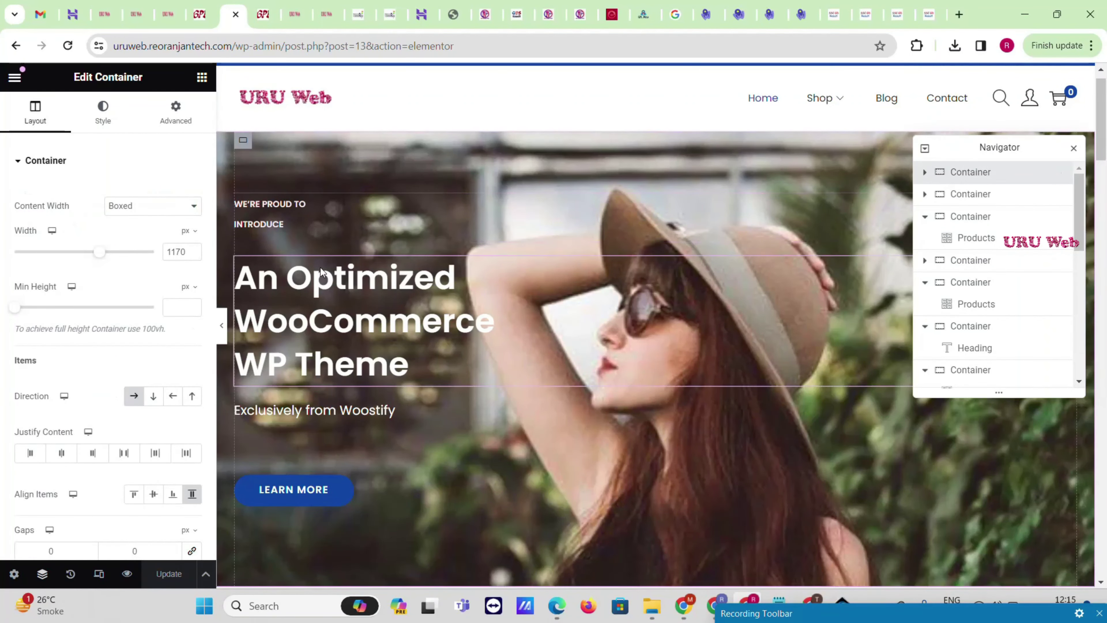
{"action": "left_click", "coordinate": [103, 112]}
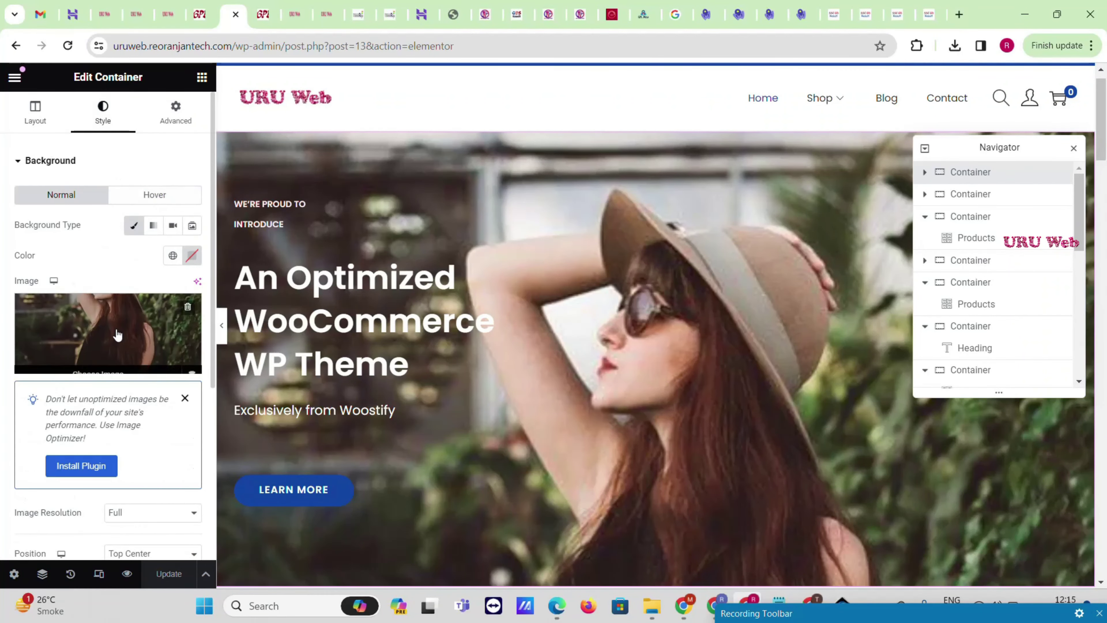
{"action": "left_click", "coordinate": [116, 334]}
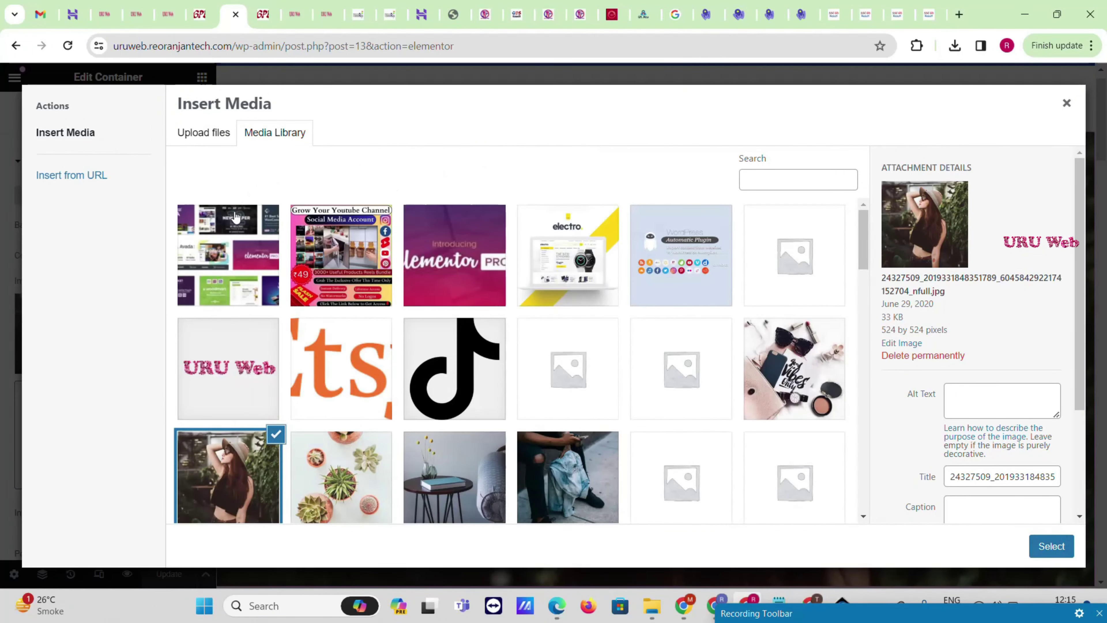
{"action": "left_click", "coordinate": [234, 230]}
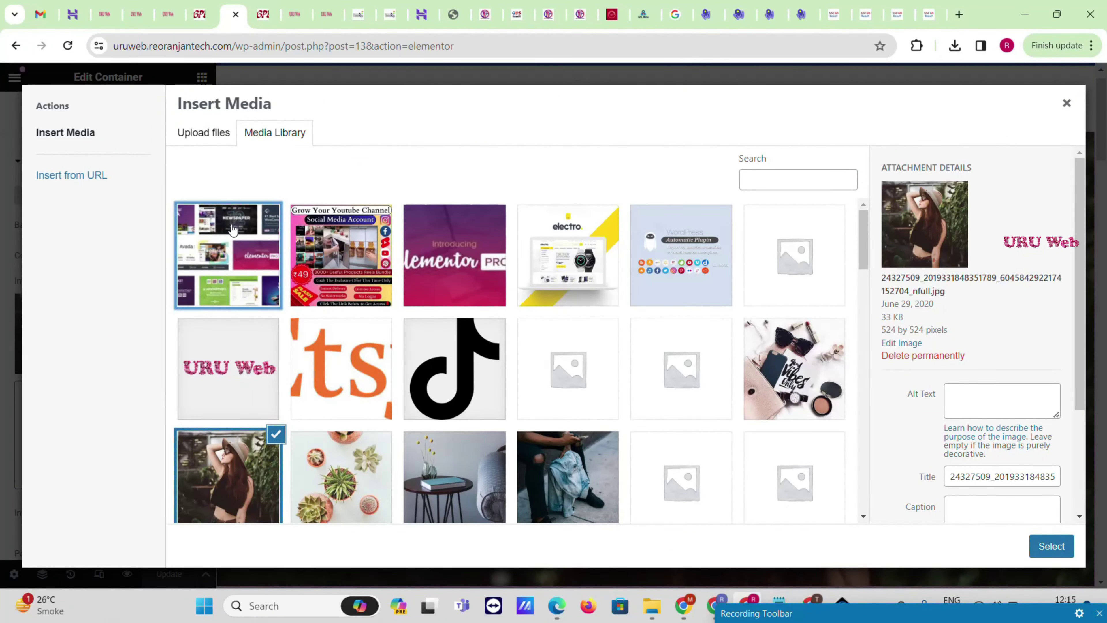
{"action": "left_click", "coordinate": [1051, 546]}
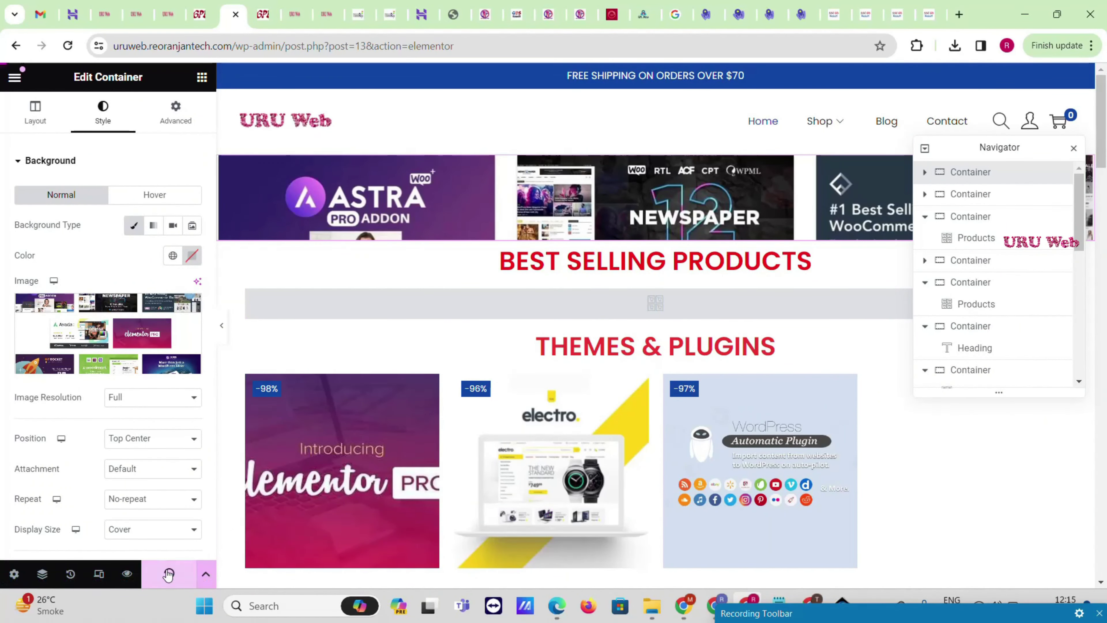
{"action": "left_click", "coordinate": [169, 575]}
Reload the live uruweb.reoranjantech.com homepage and examine the hero banner with its new background.
{"action": "left_click", "coordinate": [263, 14]}
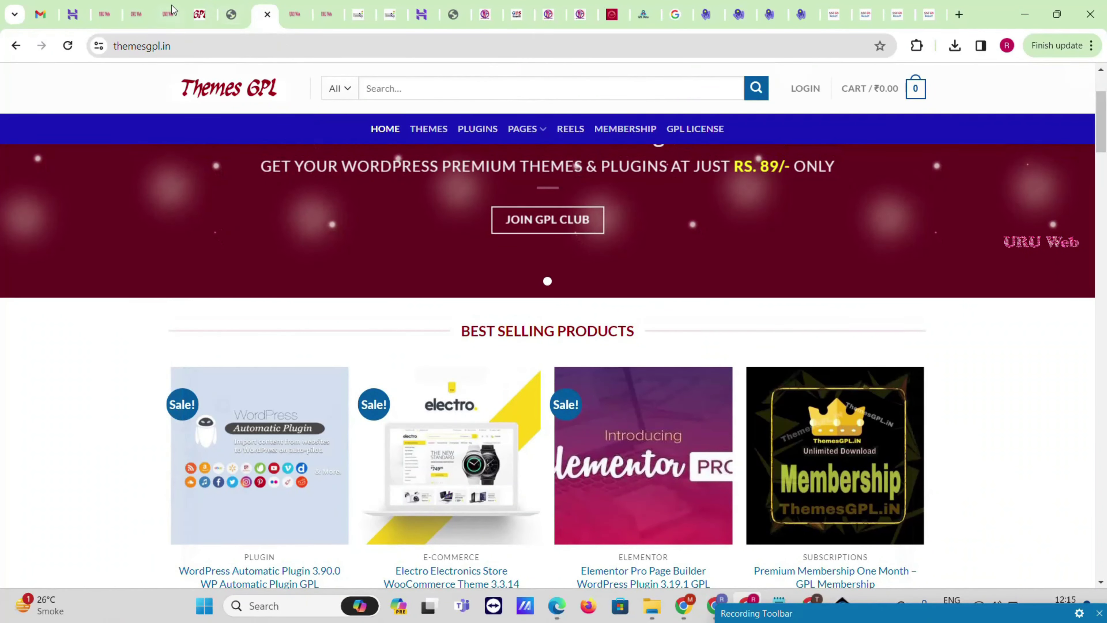
{"action": "left_click", "coordinate": [172, 11]}
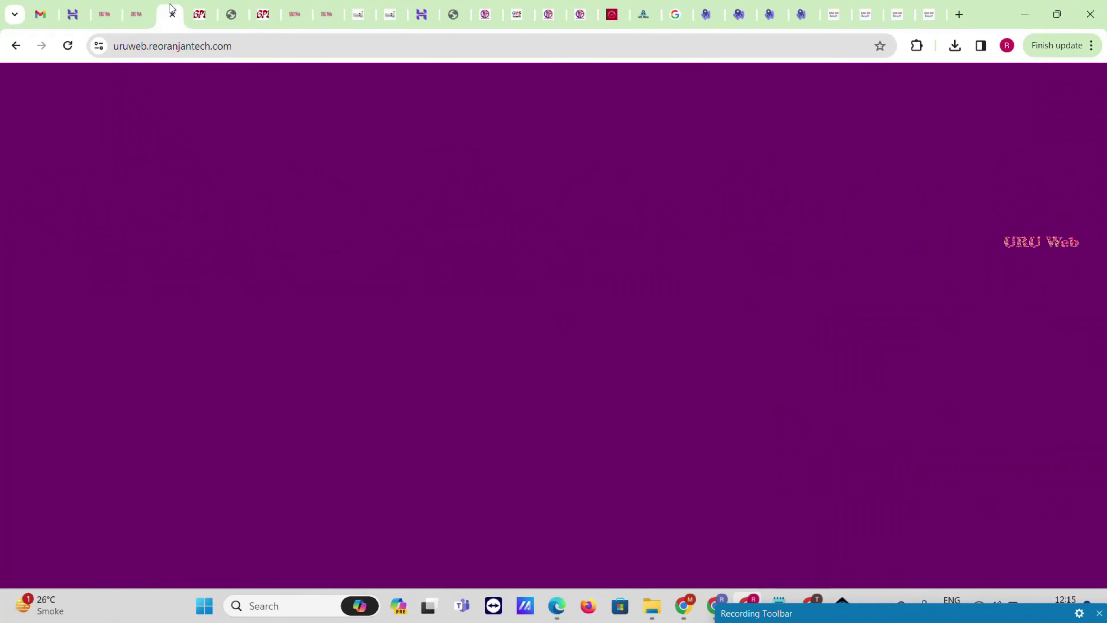
{"action": "left_click", "coordinate": [67, 45]}
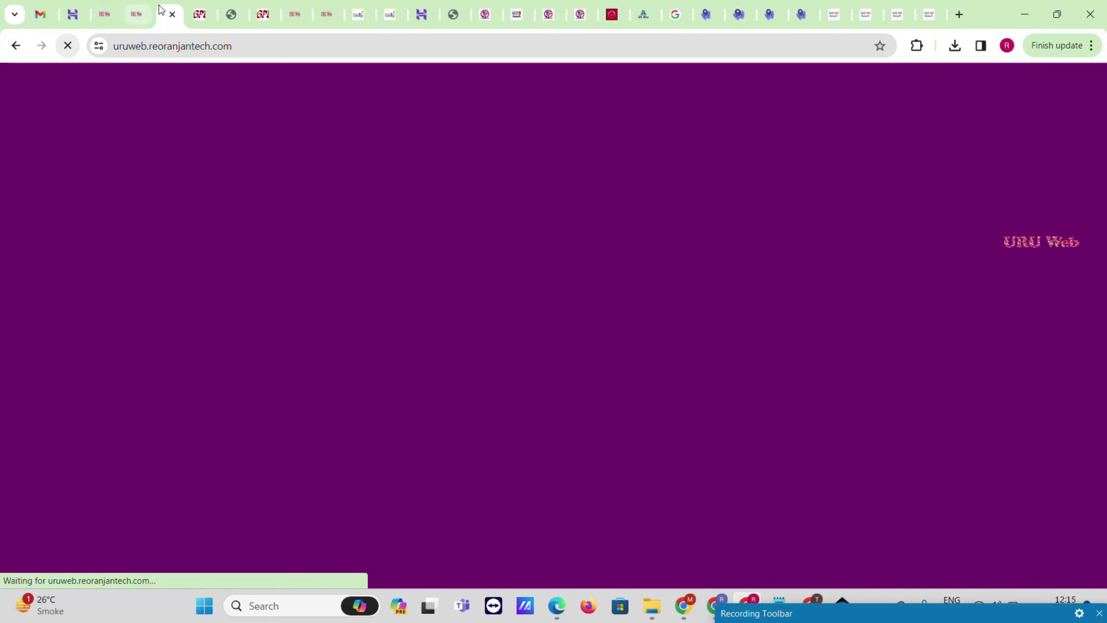
{"action": "left_click", "coordinate": [201, 9]}
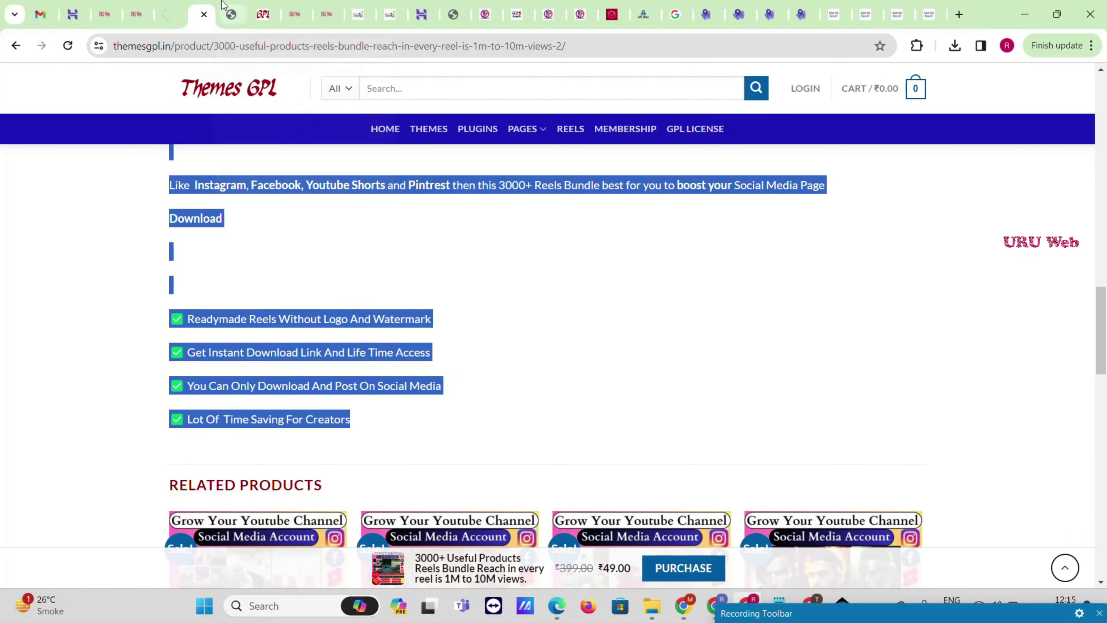
{"action": "left_click_drag", "start_coordinate": [223, 5], "coordinate": [200, 9]}
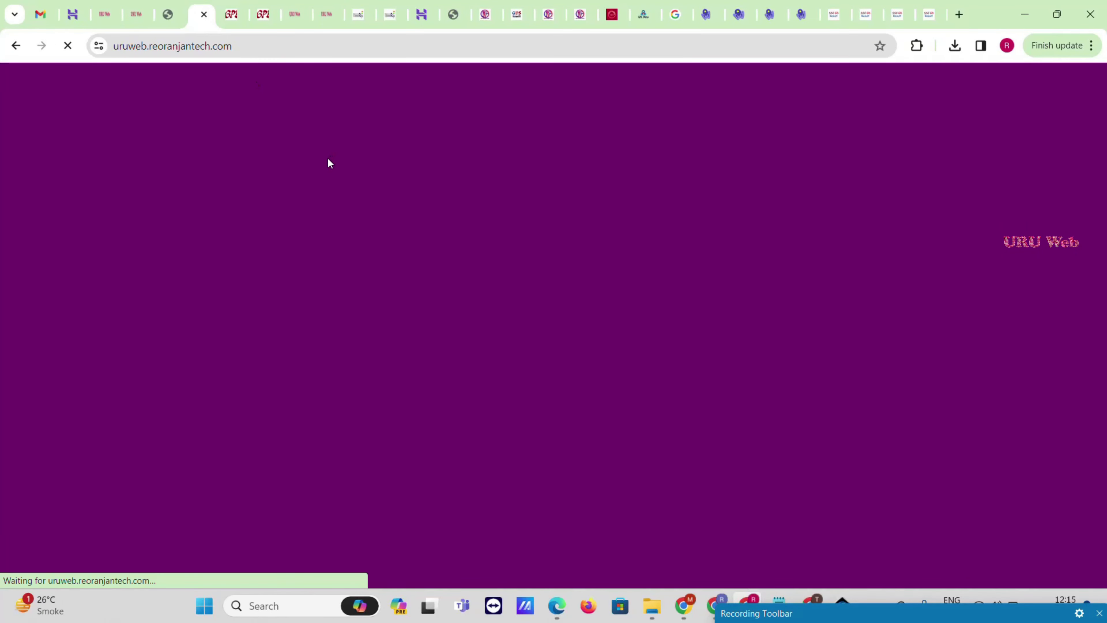
{"action": "scroll", "coordinate": [787, 327], "scroll_direction": "down", "scroll_amount": 5}
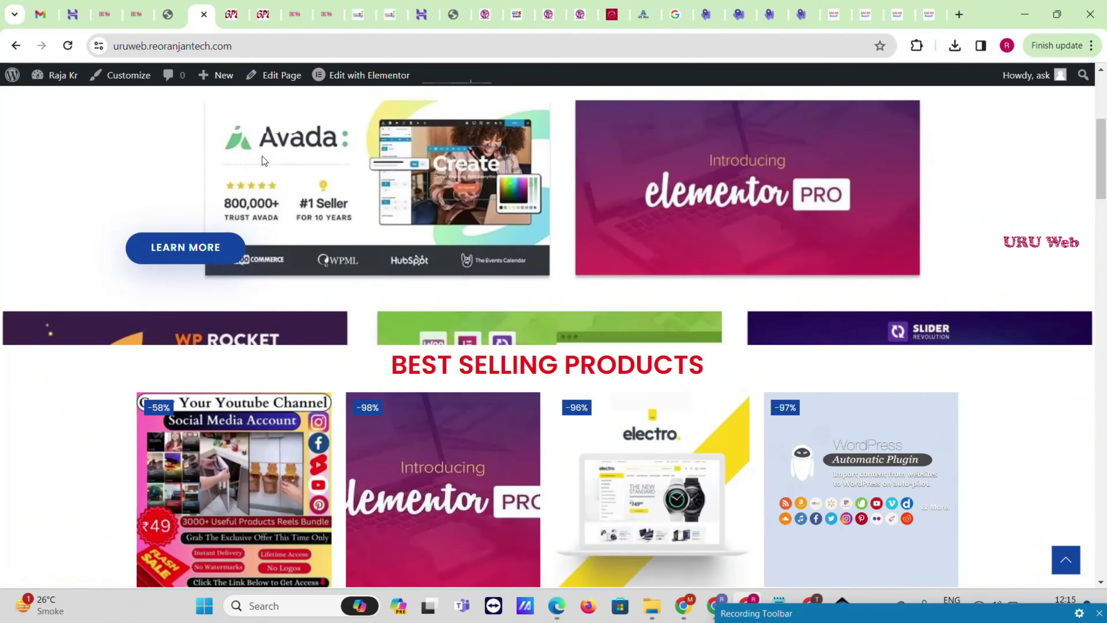
{"action": "scroll", "coordinate": [263, 148], "scroll_direction": "up", "scroll_amount": 3}
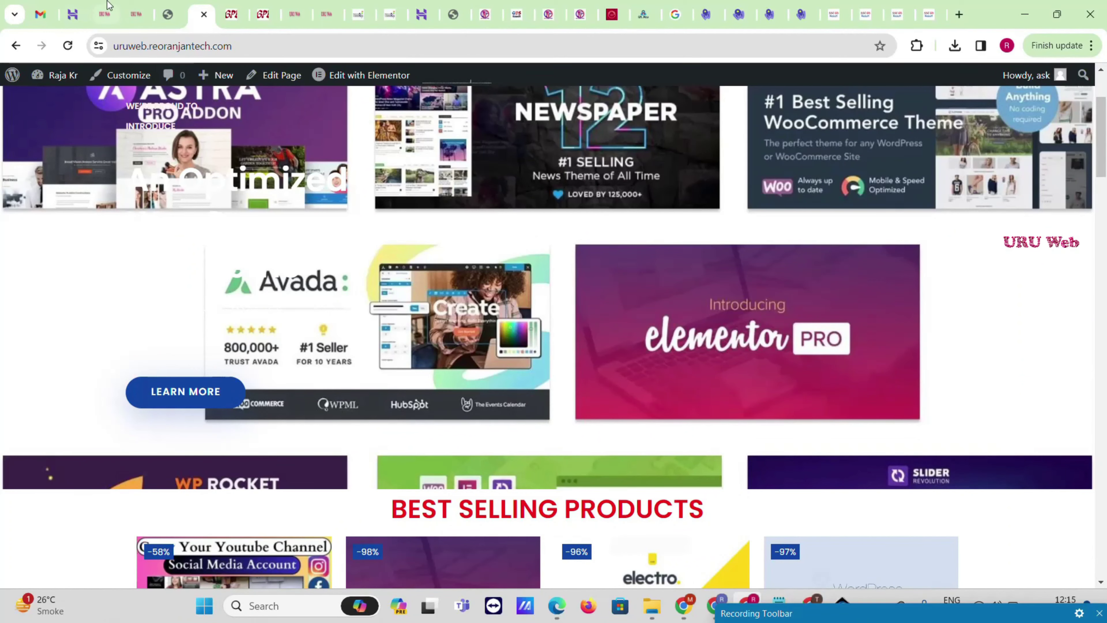
Back in the Elementor editor, set the text colour of the hero's "We're proud to introduce" text to bright yellow-green.
{"action": "left_click", "coordinate": [165, 5]}
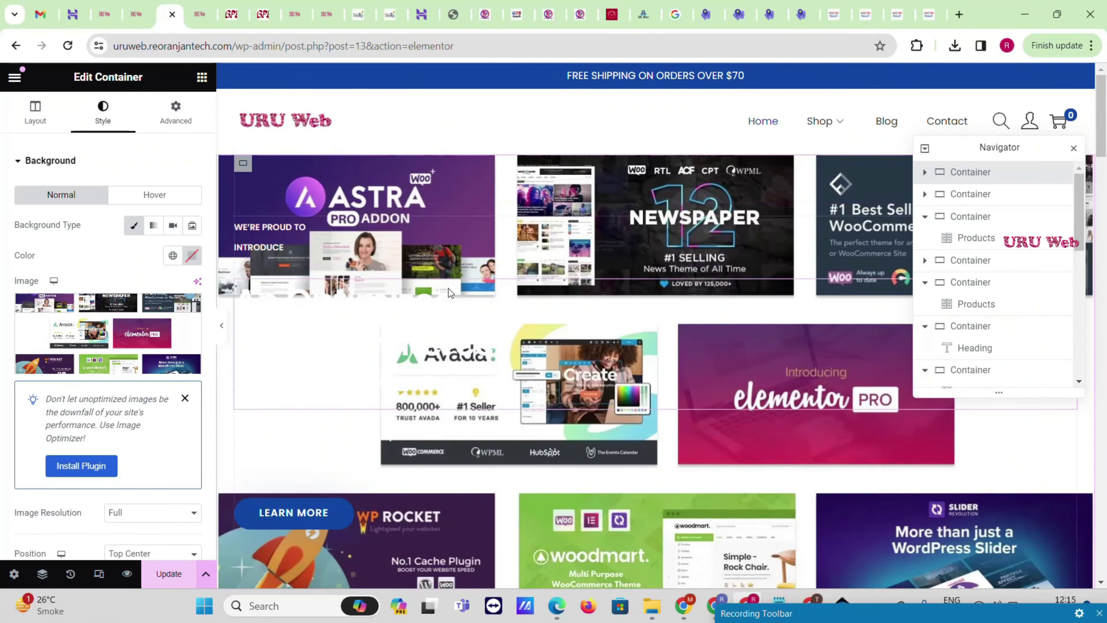
{"action": "left_click", "coordinate": [471, 246]}
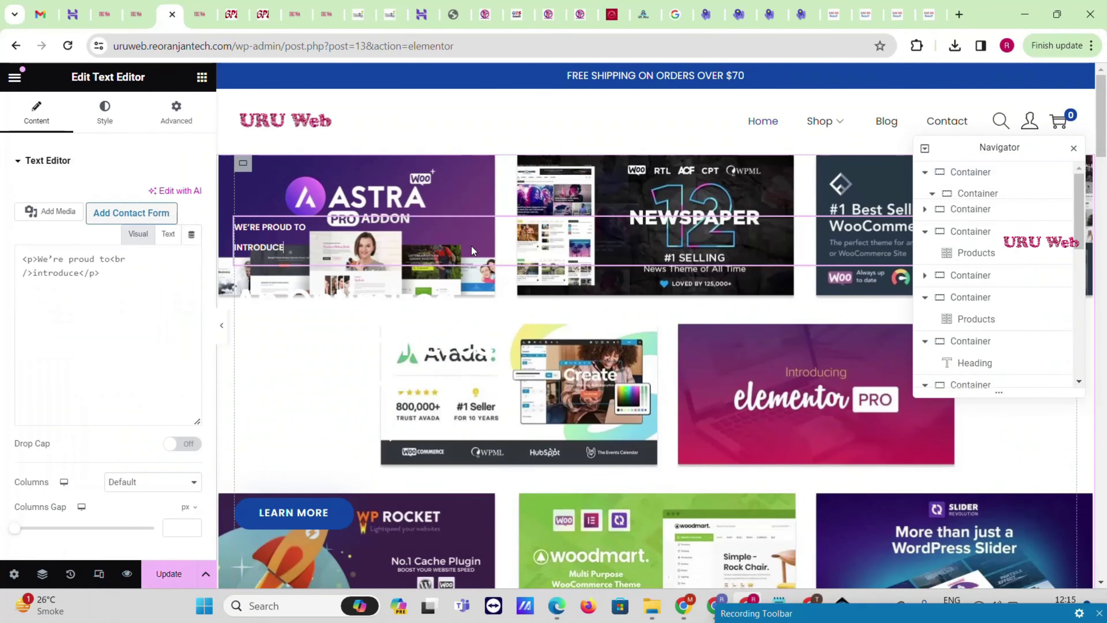
{"action": "left_click_drag", "start_coordinate": [103, 340], "coordinate": [2, 284]}
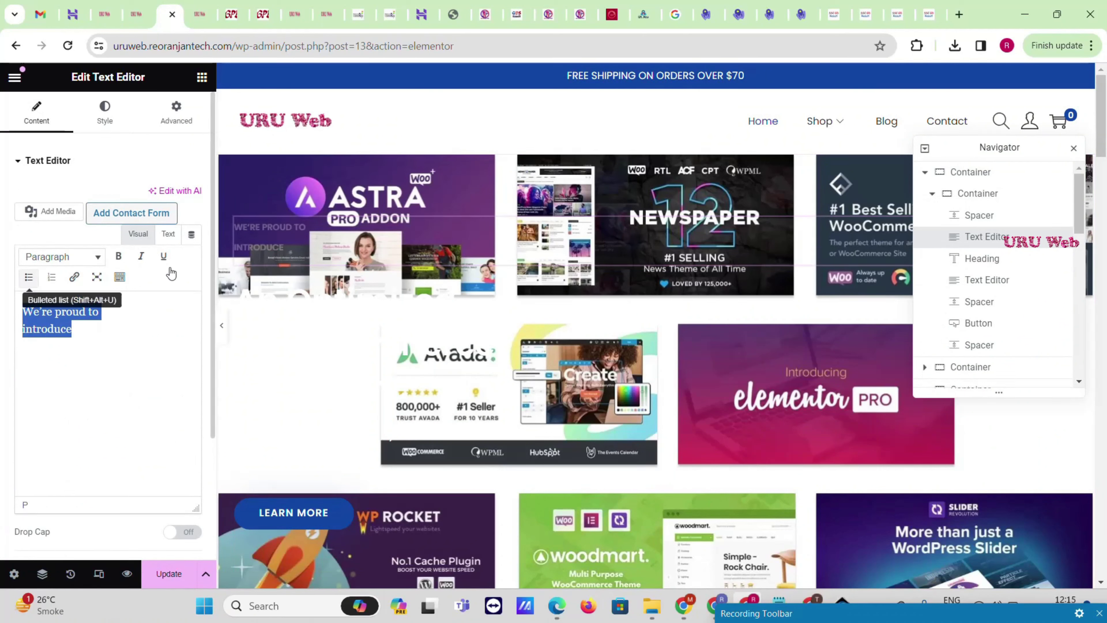
{"action": "left_click", "coordinate": [132, 281]}
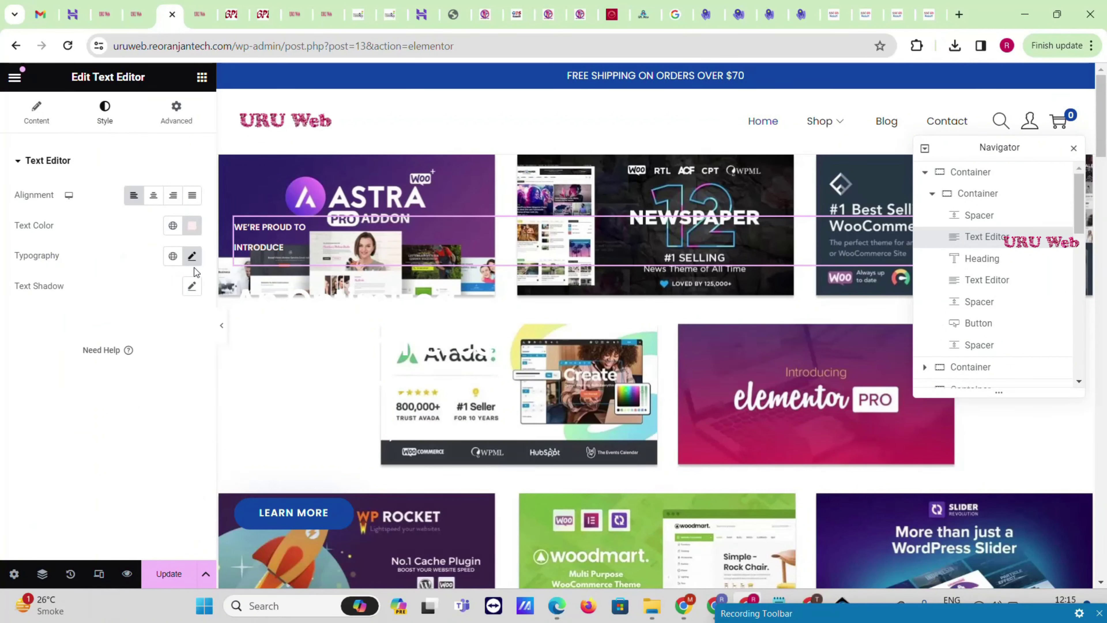
{"action": "left_click", "coordinate": [193, 226]}
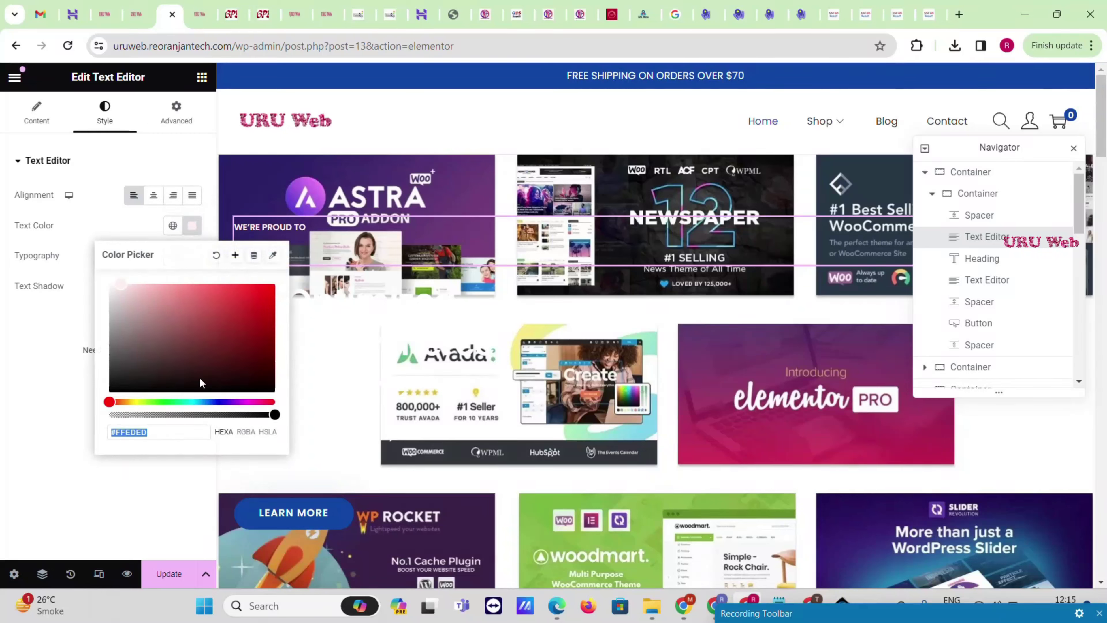
{"action": "left_click", "coordinate": [142, 402]}
{"action": "left_click", "coordinate": [473, 304]}
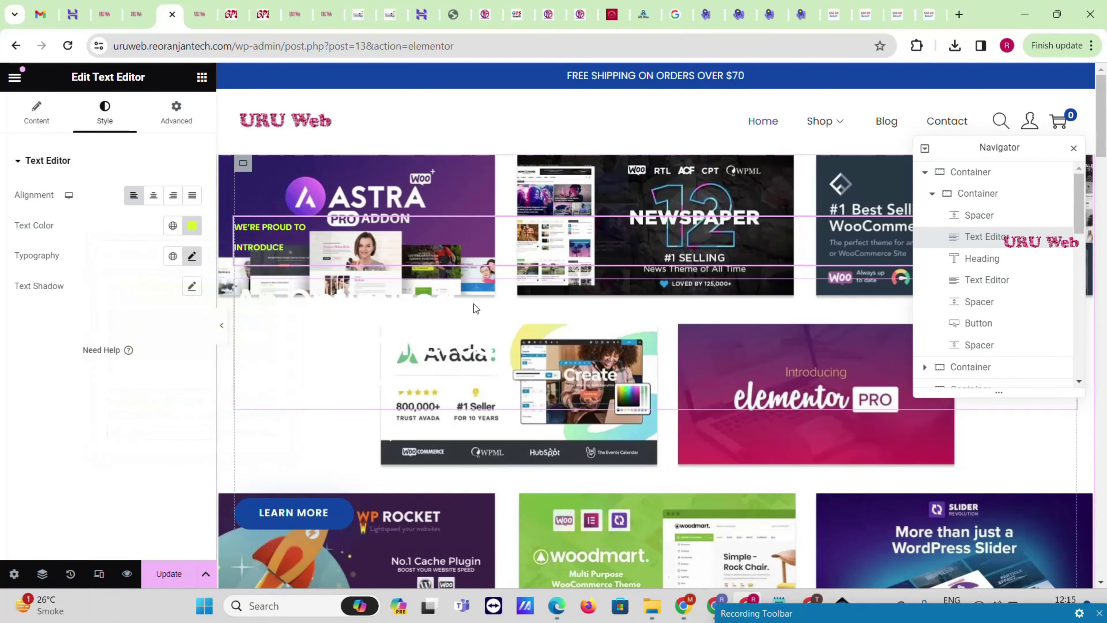
Set the text colour of the hero heading "An Optimized WooCommerce WP Theme" to yellow #FBEF0B.
{"action": "left_click", "coordinate": [473, 304]}
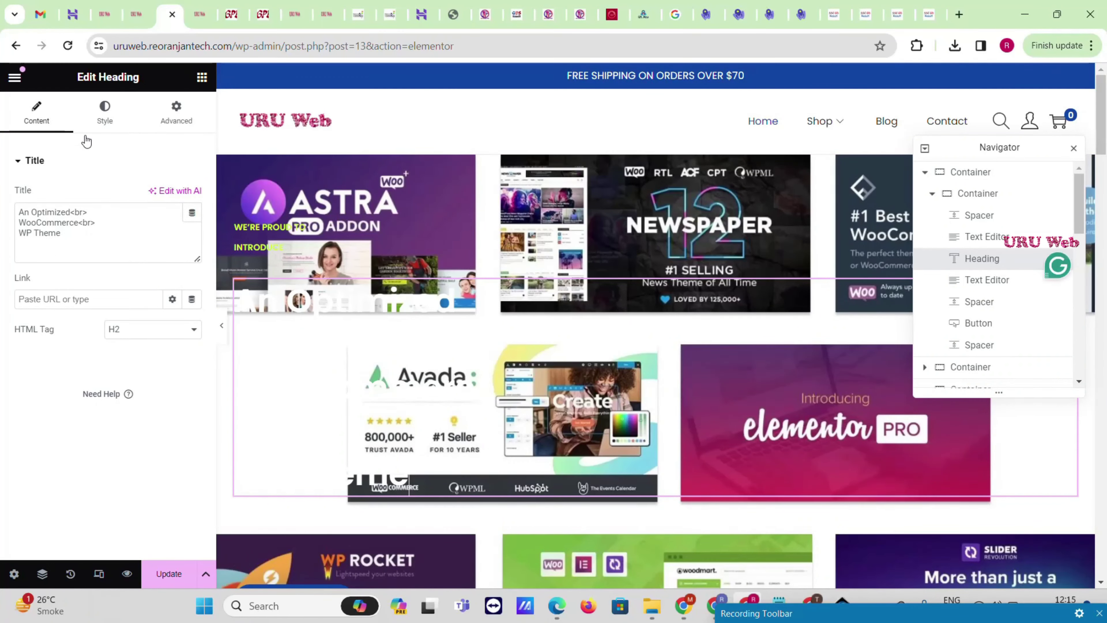
{"action": "left_click", "coordinate": [104, 113]}
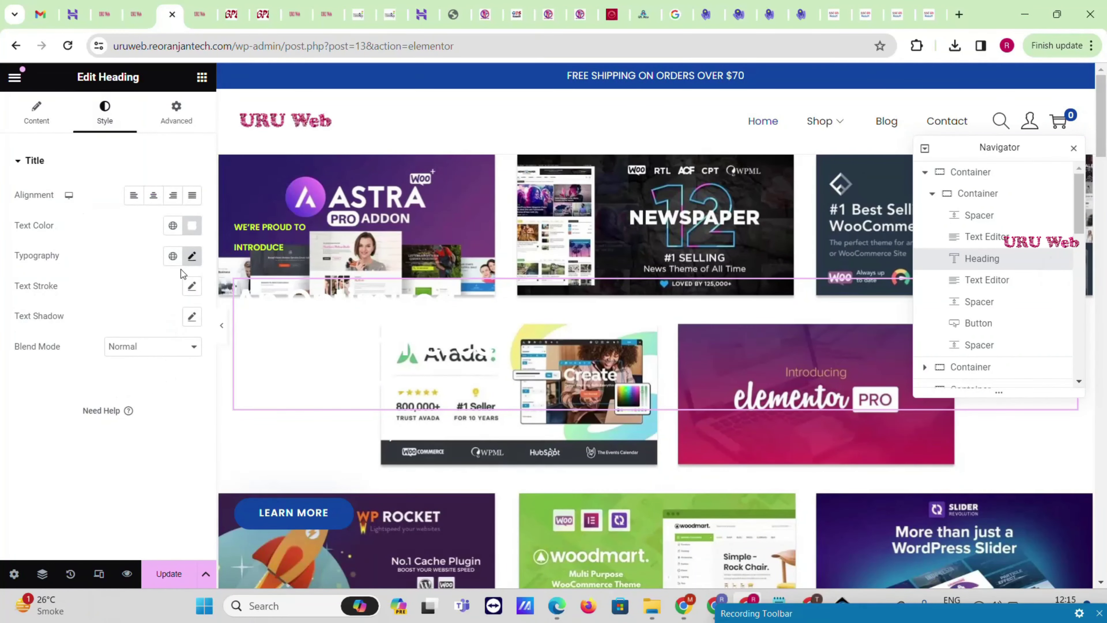
{"action": "left_click", "coordinate": [192, 226]}
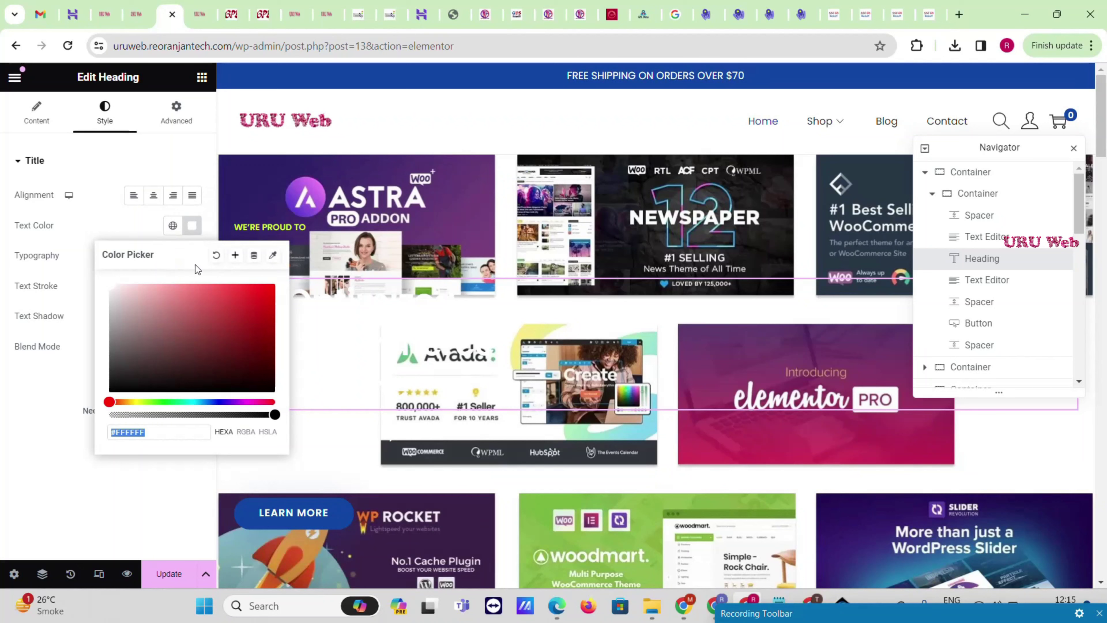
{"action": "left_click", "coordinate": [137, 401]}
{"action": "left_click", "coordinate": [240, 305]}
{"action": "left_click", "coordinate": [267, 286]}
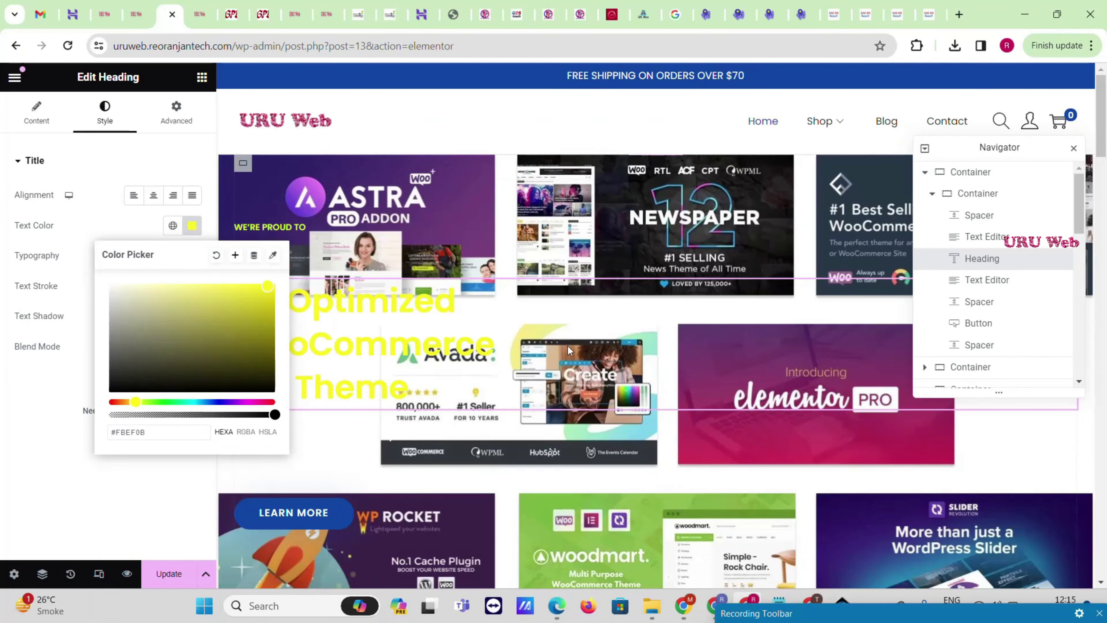
{"action": "left_click", "coordinate": [401, 469]}
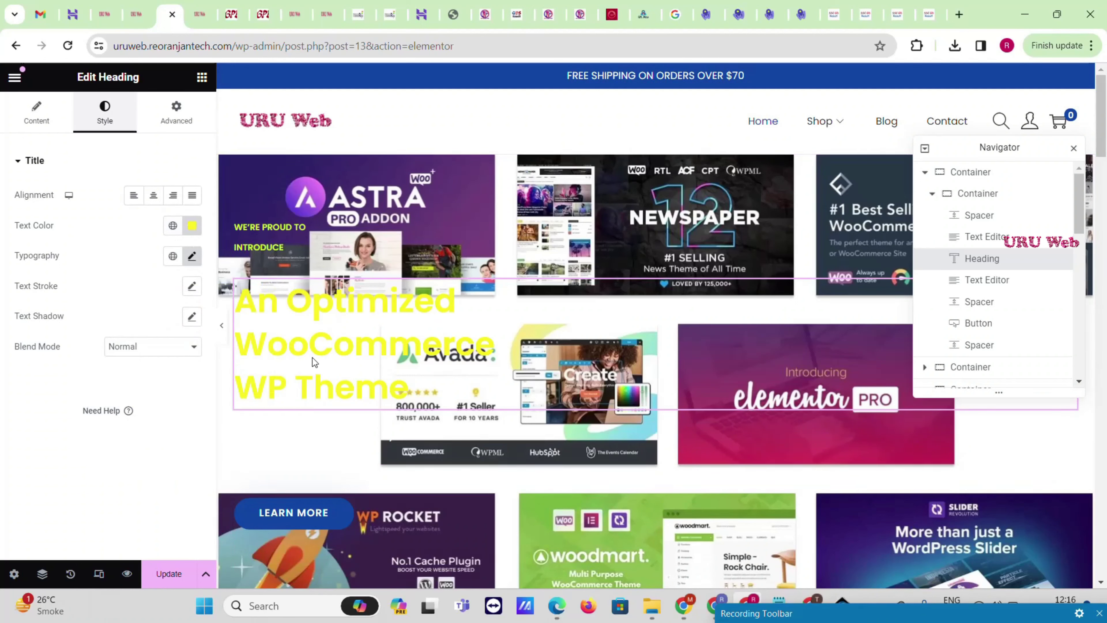
Set the text colour of the hero's "Exclusively from Woostify" line to black.
{"action": "left_click", "coordinate": [317, 440]}
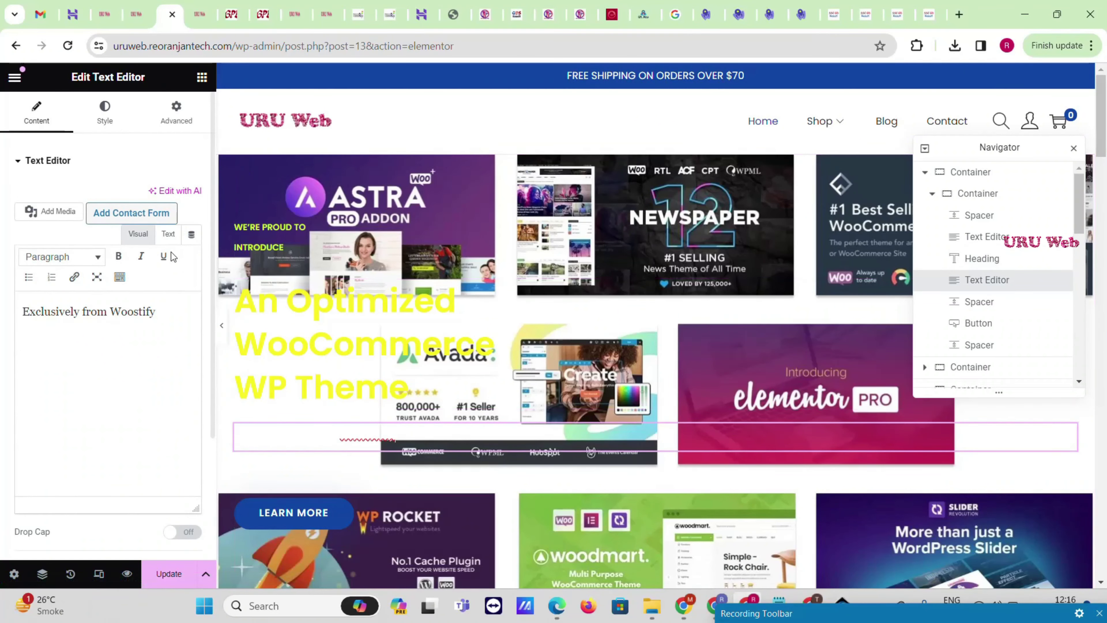
{"action": "left_click", "coordinate": [104, 114]}
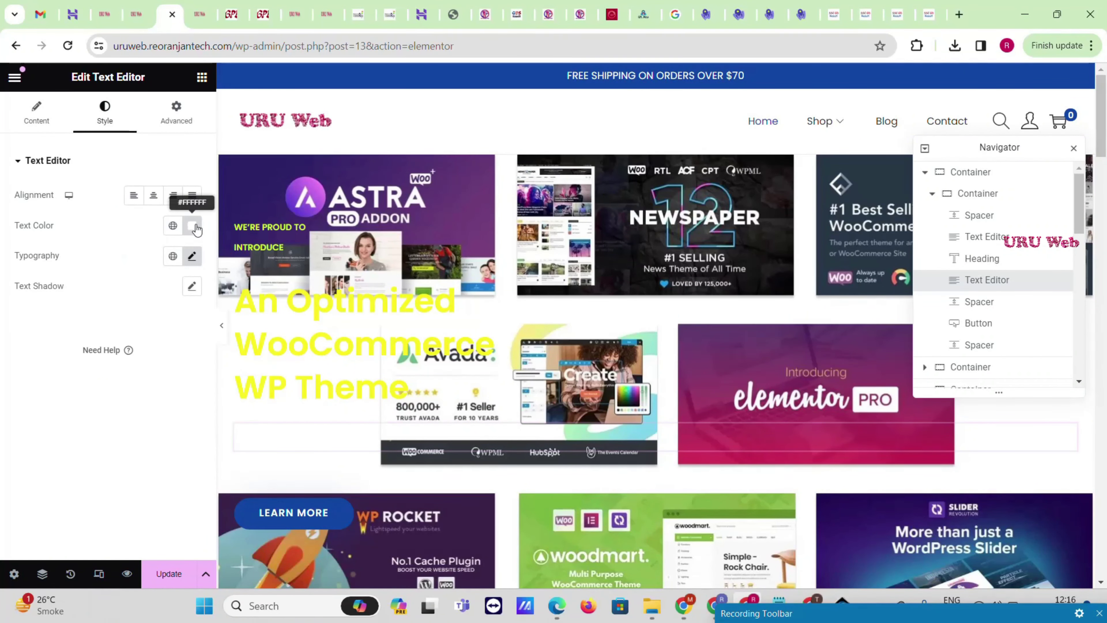
{"action": "left_click", "coordinate": [36, 113]}
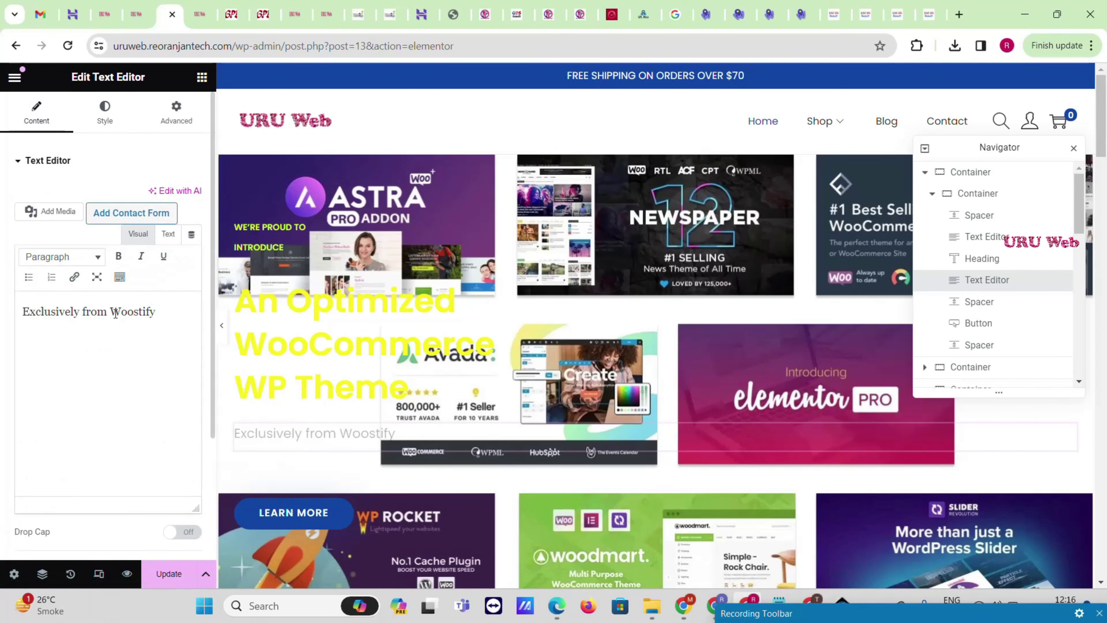
Change the hero line under the heading to "Exclusively from URU Web" and update the page.
{"action": "left_click_drag", "start_coordinate": [110, 311], "coordinate": [190, 309]}
{"action": "type", "text": "U"}
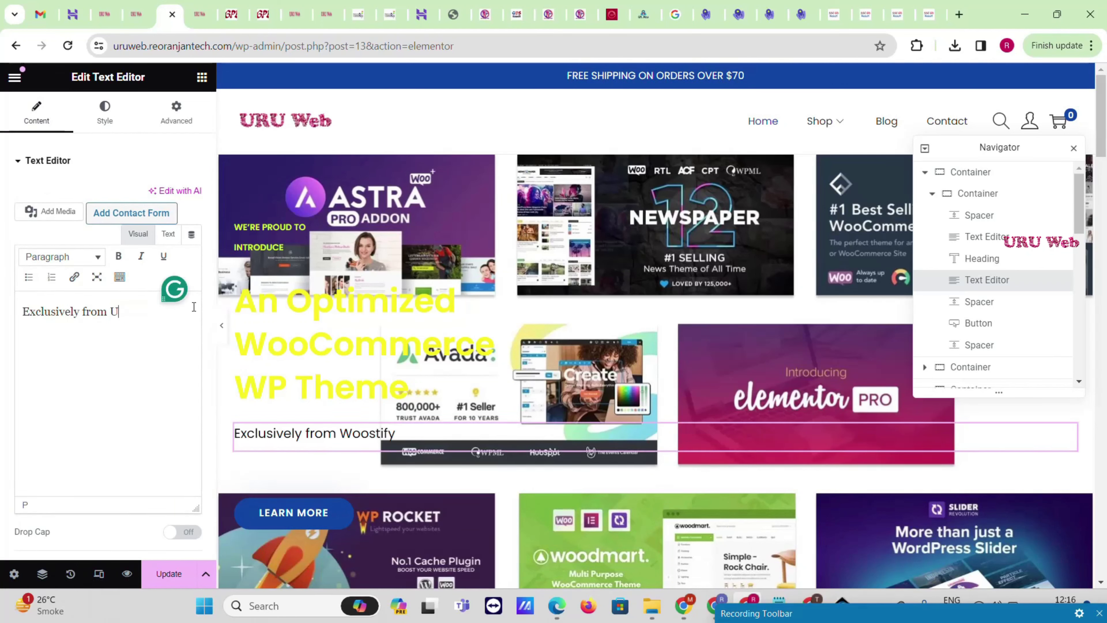
{"action": "type", "text": "RU Web"}
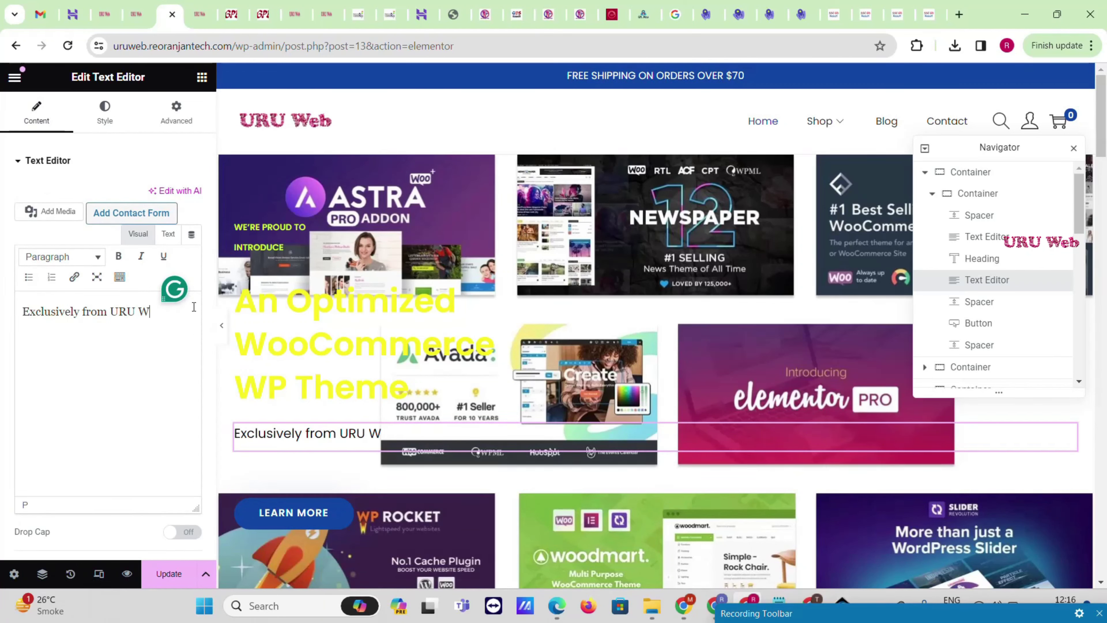
{"action": "left_click", "coordinate": [168, 587]}
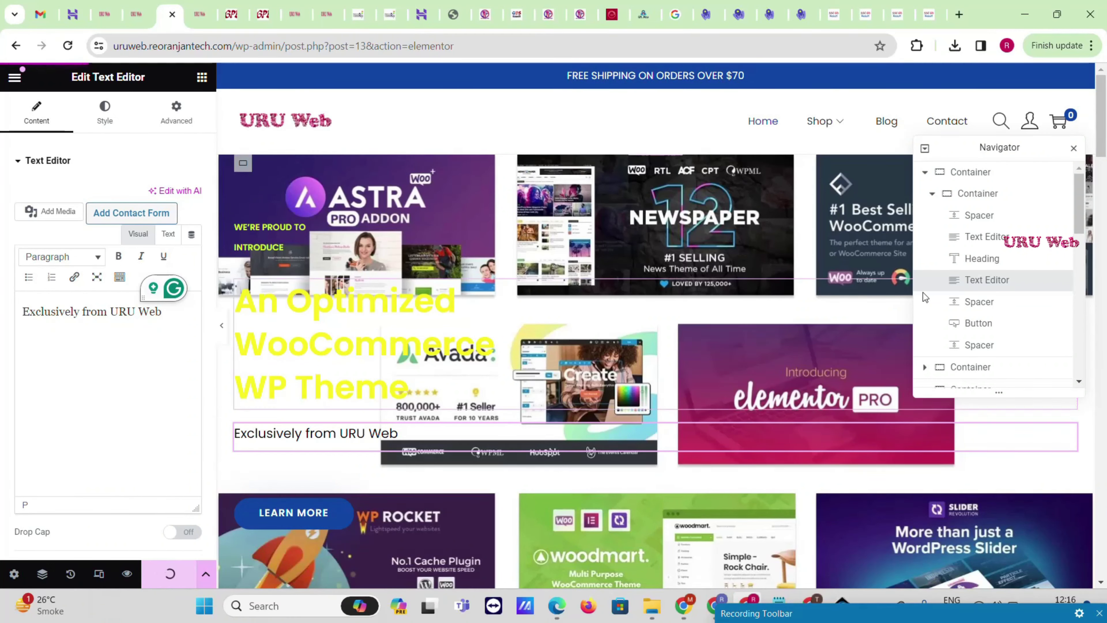
Review the page's lower sections in the editor, and compare them with the themesgpl.in homepage down to its product lists and footer.
{"action": "scroll", "coordinate": [741, 235], "scroll_direction": "down", "scroll_amount": 5}
{"action": "scroll", "coordinate": [738, 246], "scroll_direction": "down", "scroll_amount": 15}
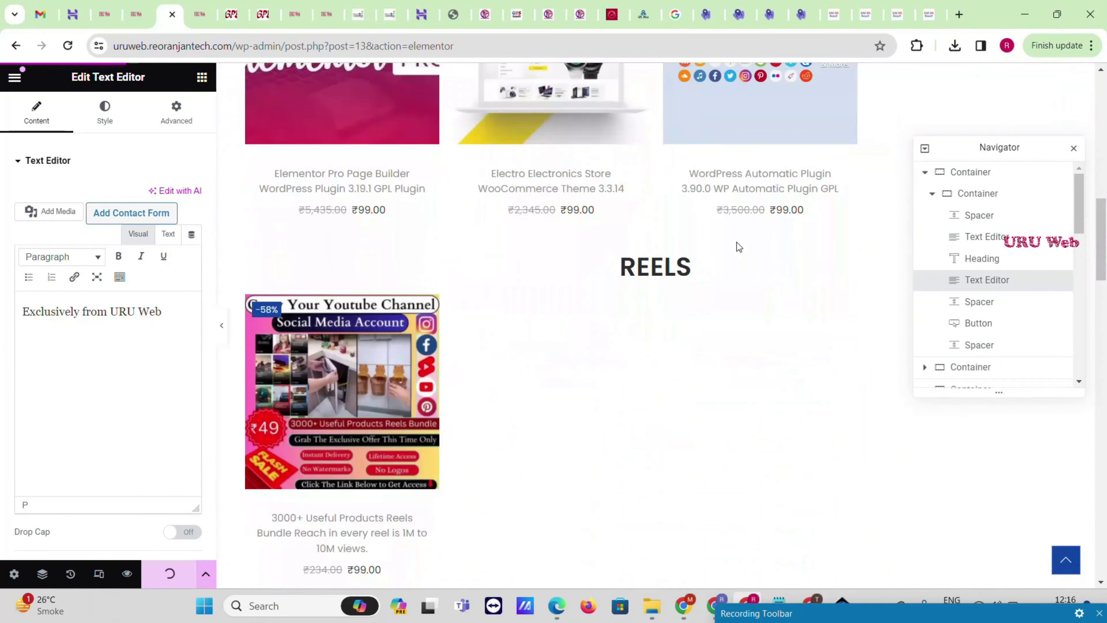
{"action": "scroll", "coordinate": [737, 247], "scroll_direction": "down", "scroll_amount": 12}
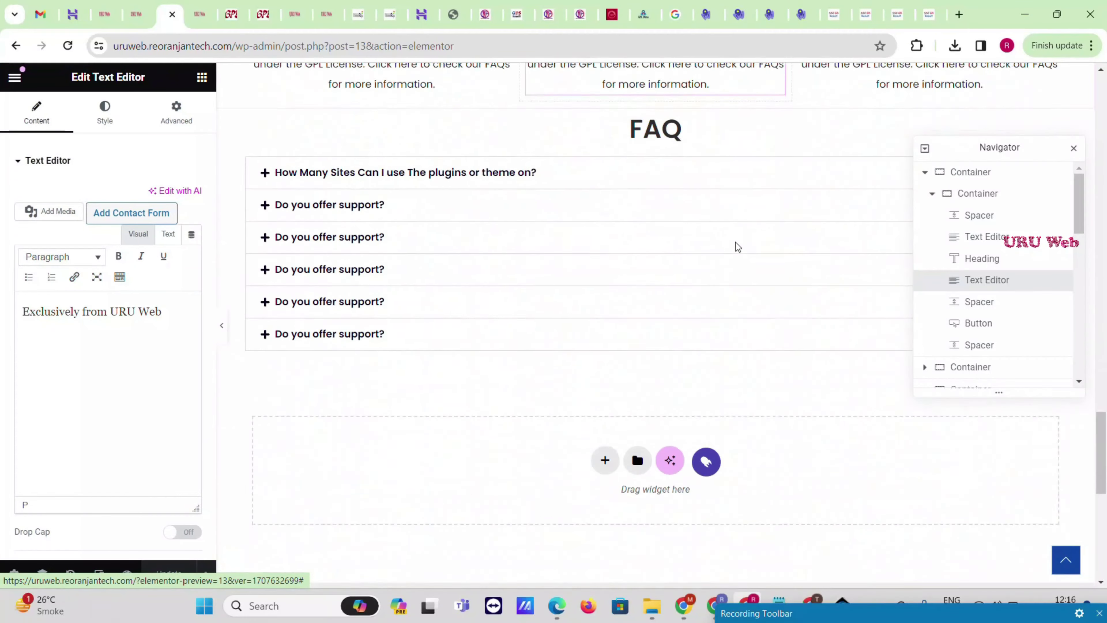
{"action": "left_click", "coordinate": [198, 6]}
{"action": "left_click", "coordinate": [233, 5]}
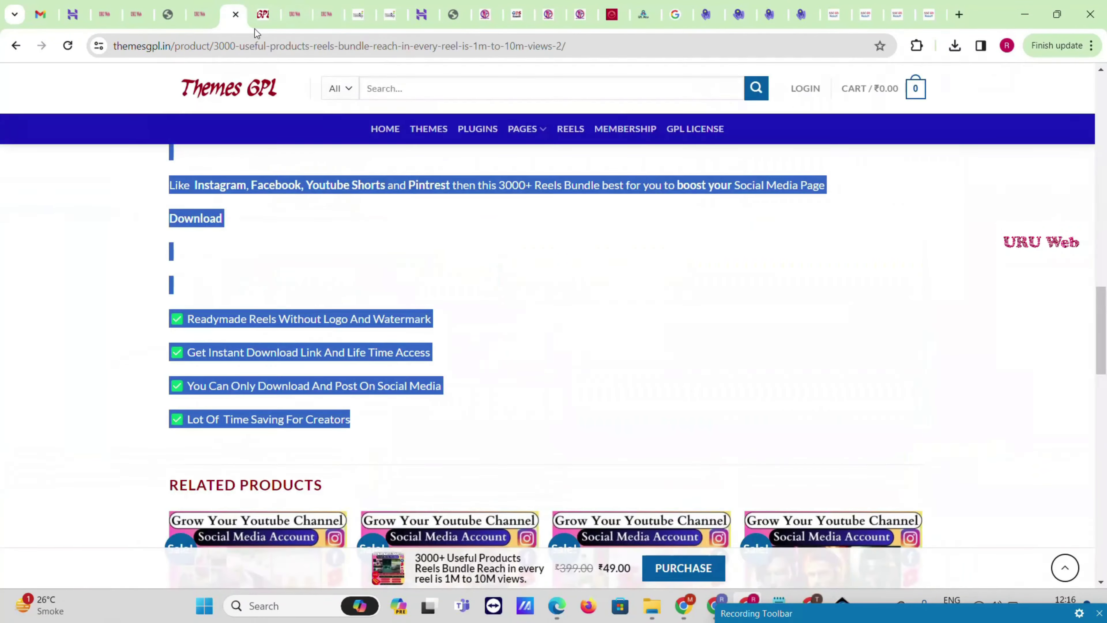
{"action": "scroll", "coordinate": [628, 203], "scroll_direction": "down", "scroll_amount": 10}
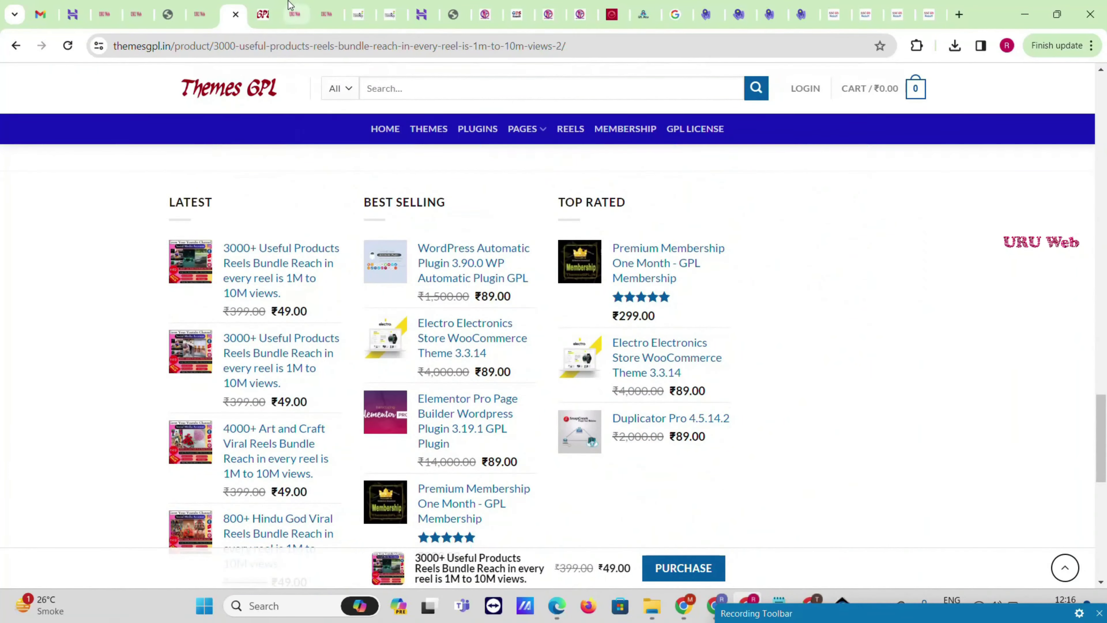
{"action": "key", "text": "alt+Left"}
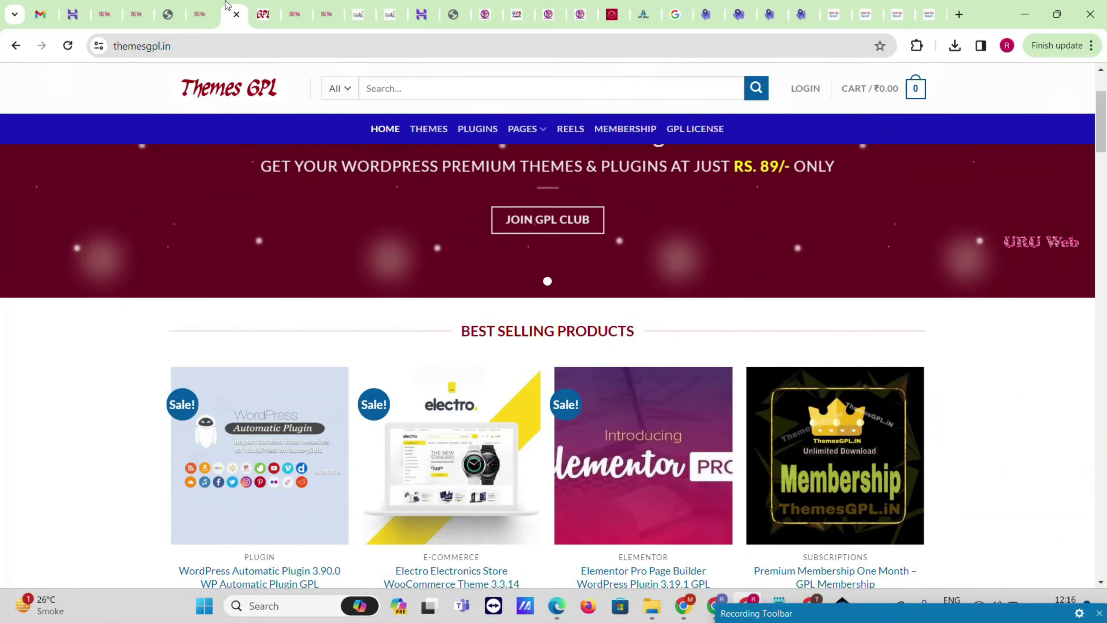
{"action": "scroll", "coordinate": [348, 291], "scroll_direction": "down", "scroll_amount": 15}
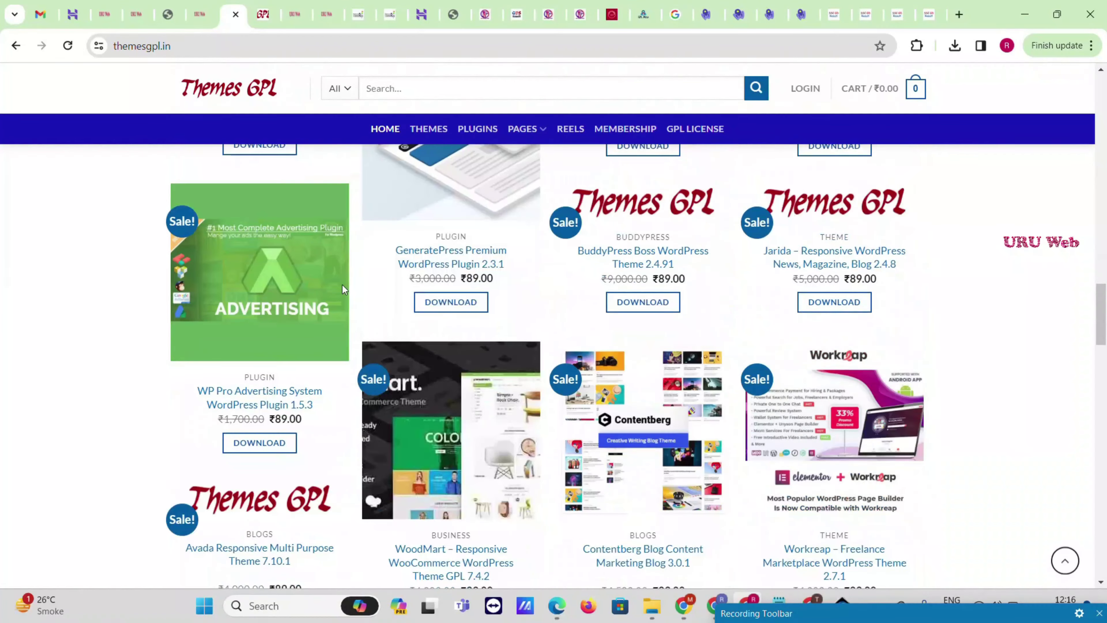
{"action": "scroll", "coordinate": [342, 287], "scroll_direction": "down", "scroll_amount": 20}
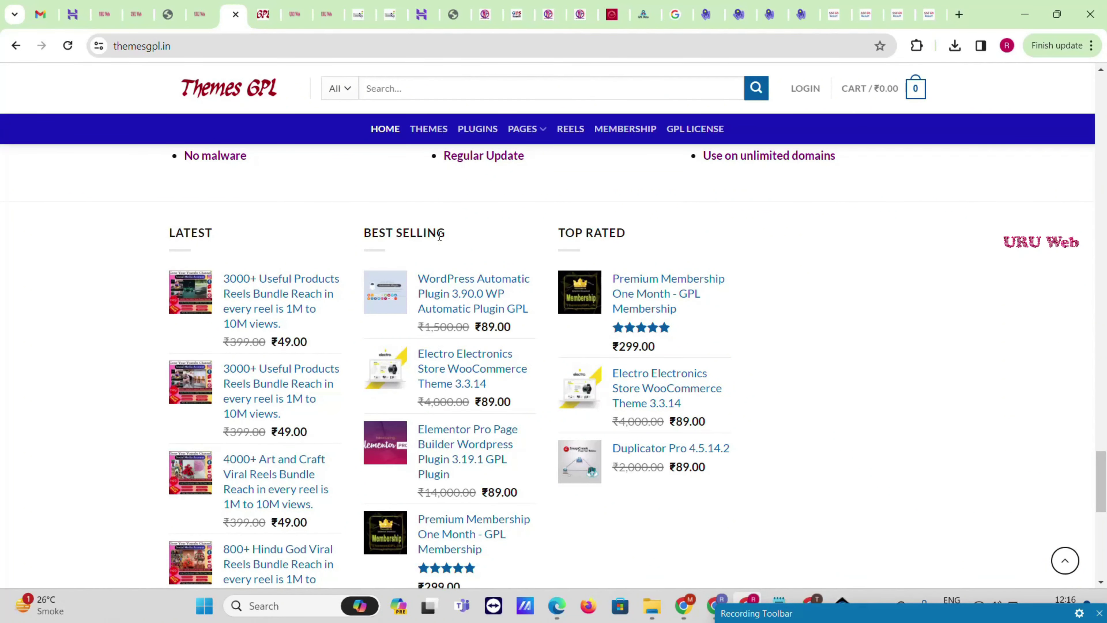
{"action": "scroll", "coordinate": [578, 236], "scroll_direction": "down", "scroll_amount": 4}
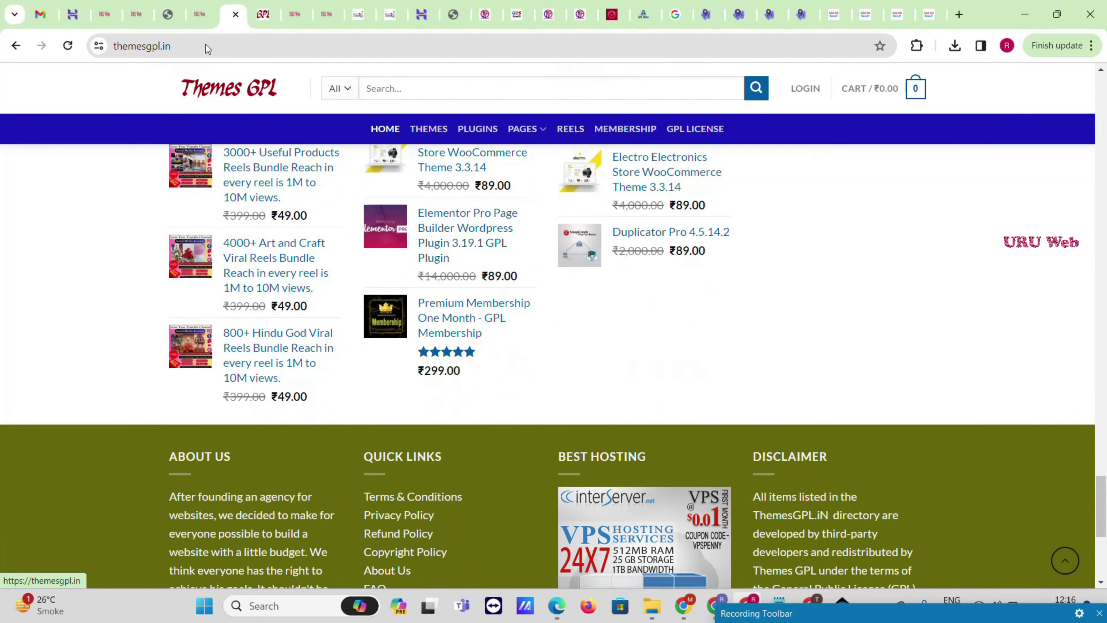
Return to the Elementor editor and look through the available widgets and the homepage layout.
{"action": "left_click", "coordinate": [199, 13]}
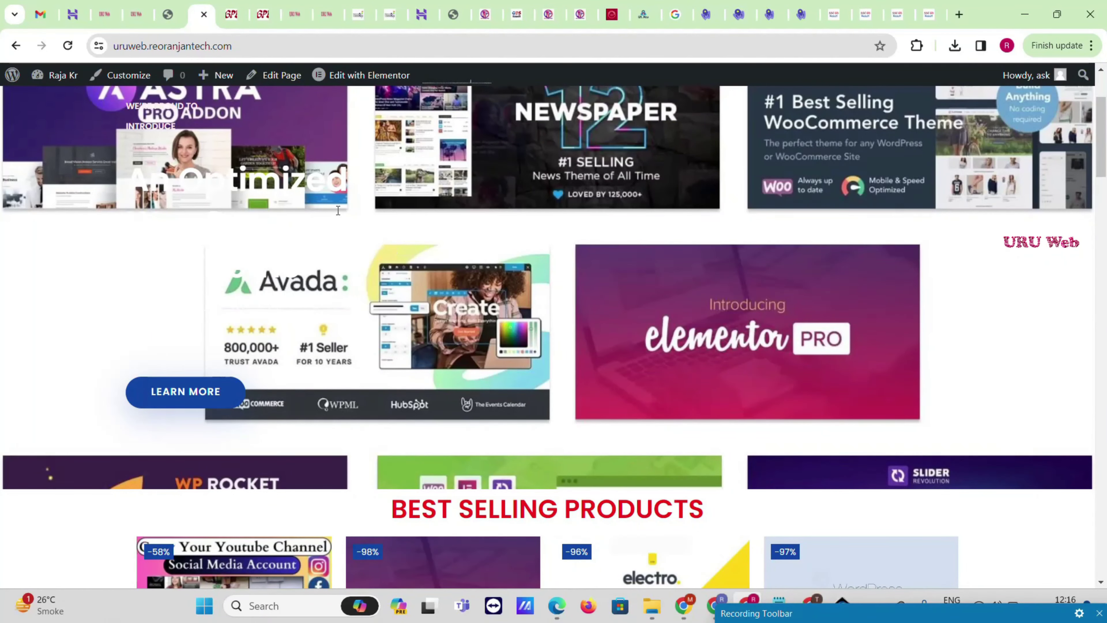
{"action": "left_click", "coordinate": [160, 9]}
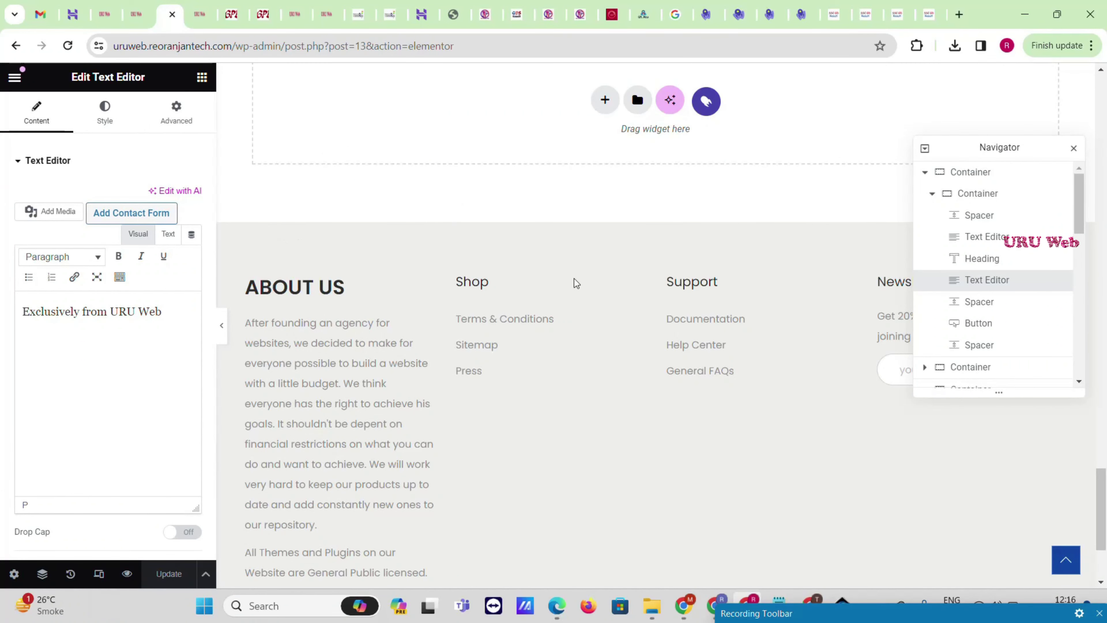
{"action": "scroll", "coordinate": [292, 235], "scroll_direction": "up", "scroll_amount": 3}
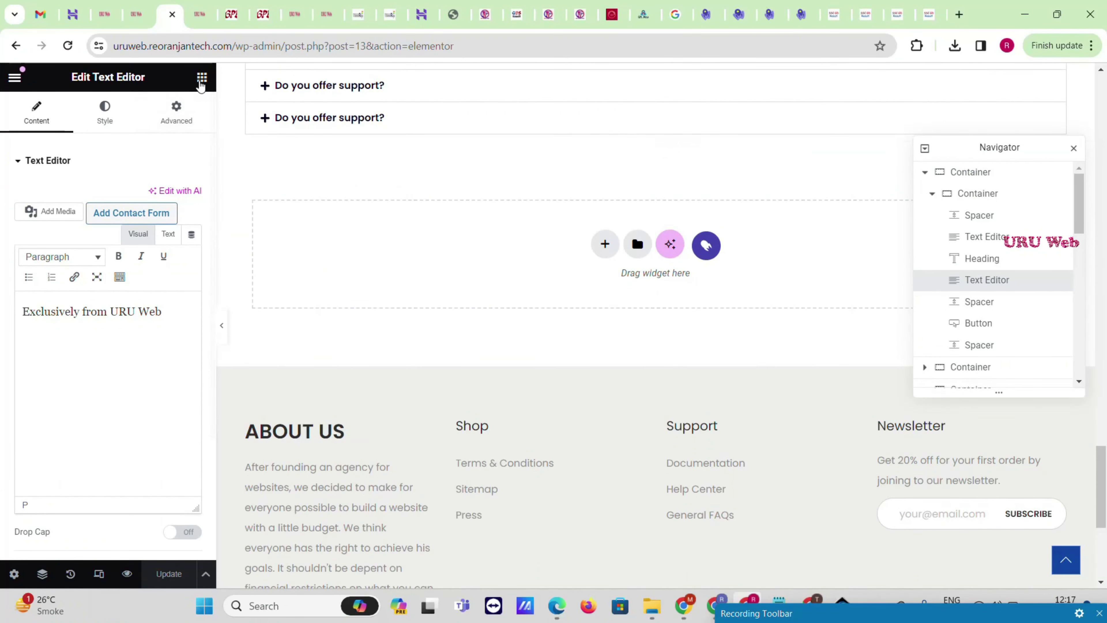
{"action": "left_click", "coordinate": [201, 77]}
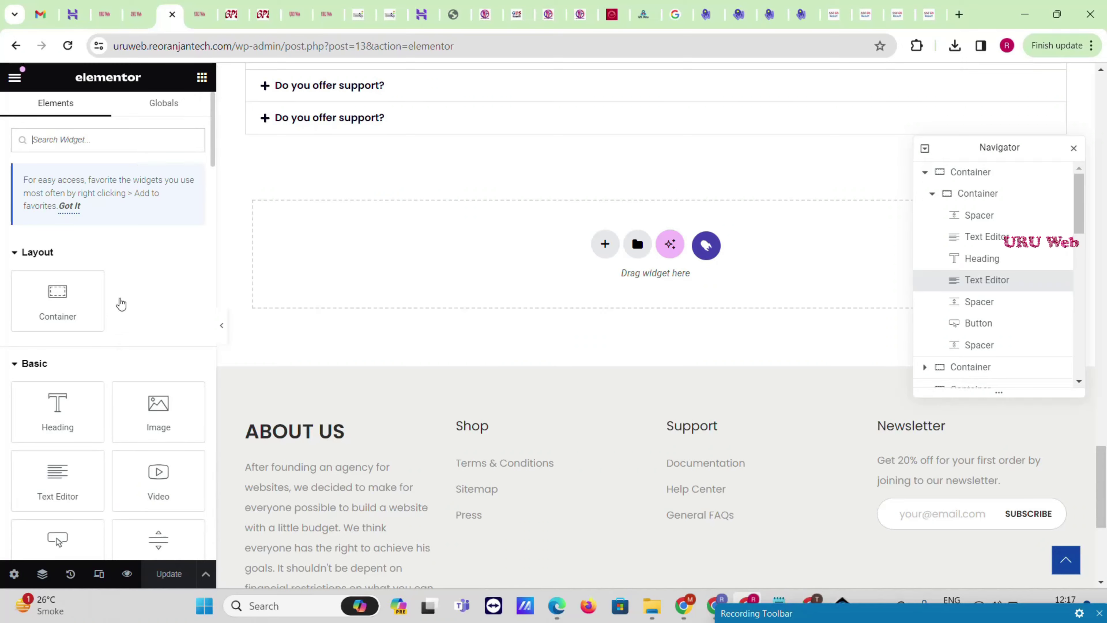
{"action": "scroll", "coordinate": [121, 304], "scroll_direction": "down", "scroll_amount": 10}
{"action": "scroll", "coordinate": [779, 273], "scroll_direction": "up", "scroll_amount": 10}
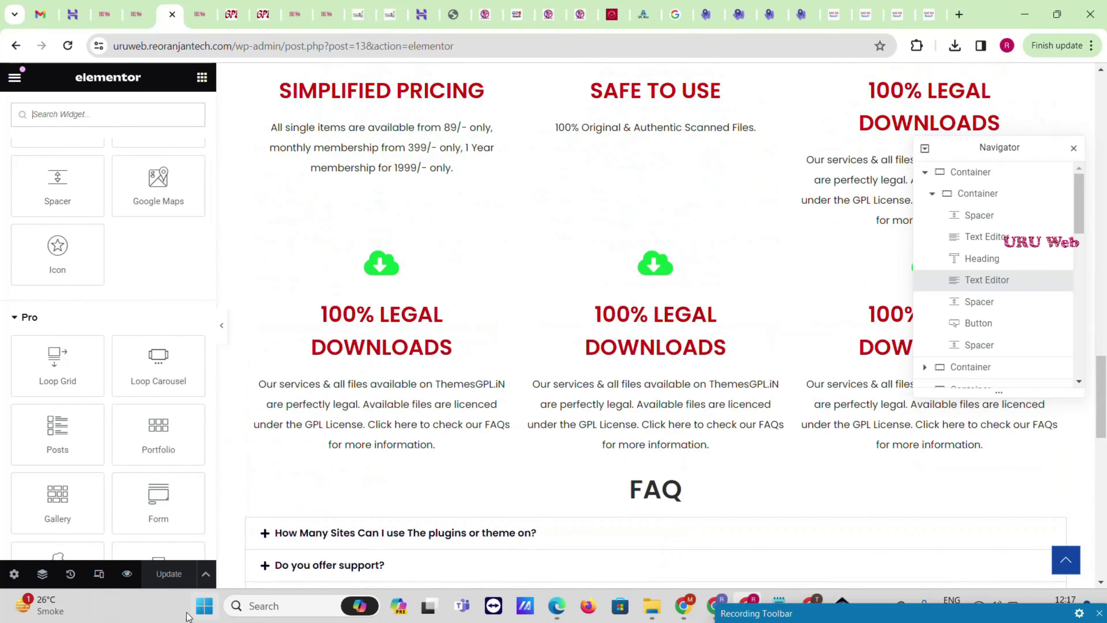
{"action": "scroll", "coordinate": [498, 271], "scroll_direction": "up", "scroll_amount": 15}
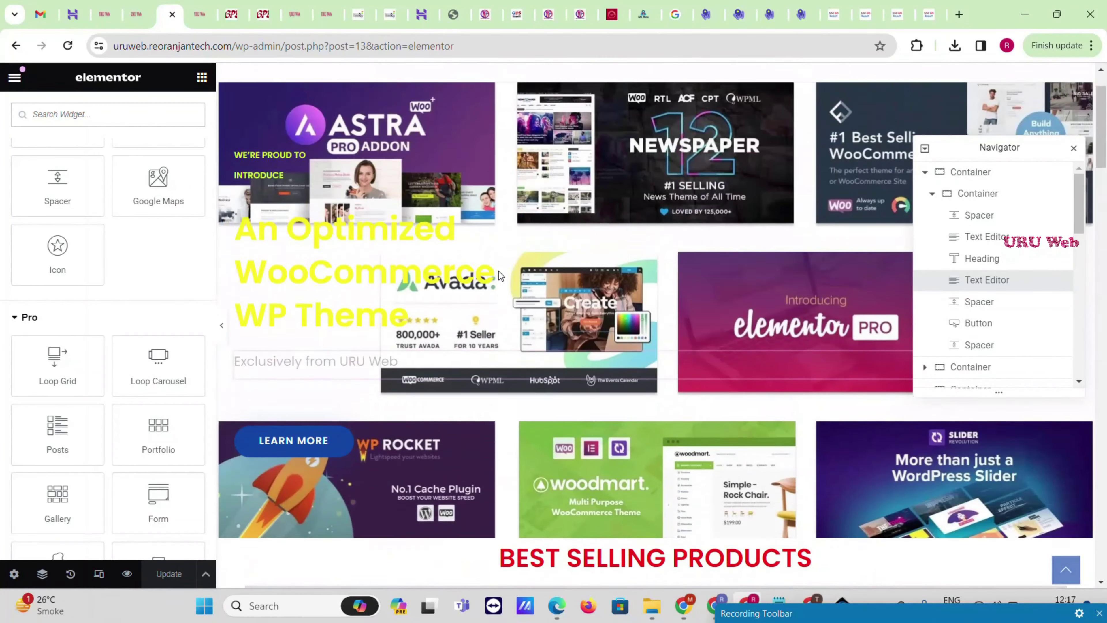
{"action": "scroll", "coordinate": [499, 271], "scroll_direction": "up", "scroll_amount": 2}
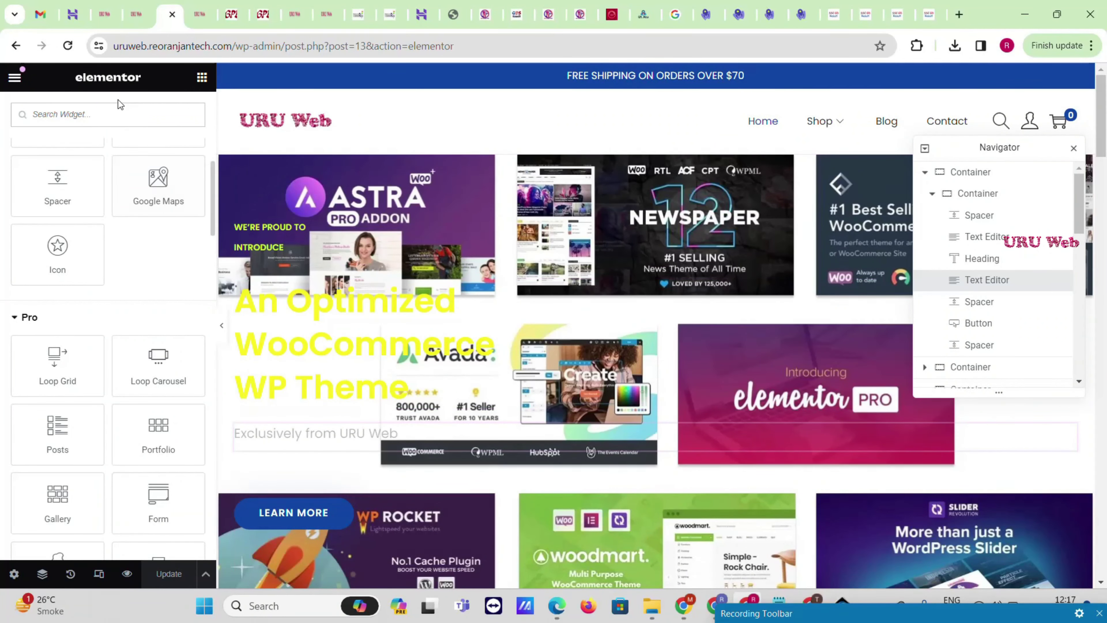
View the live homepage from Elementor and examine its sections from the hero banner through the product lists and FAQ to the footer.
{"action": "left_click", "coordinate": [14, 77]}
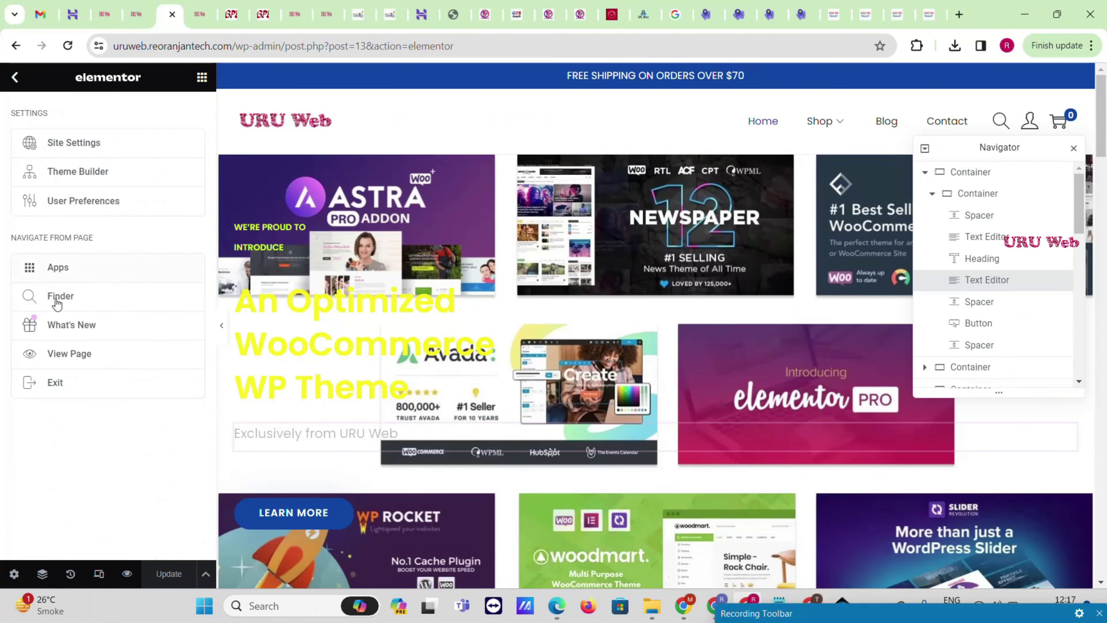
{"action": "left_click", "coordinate": [85, 357]}
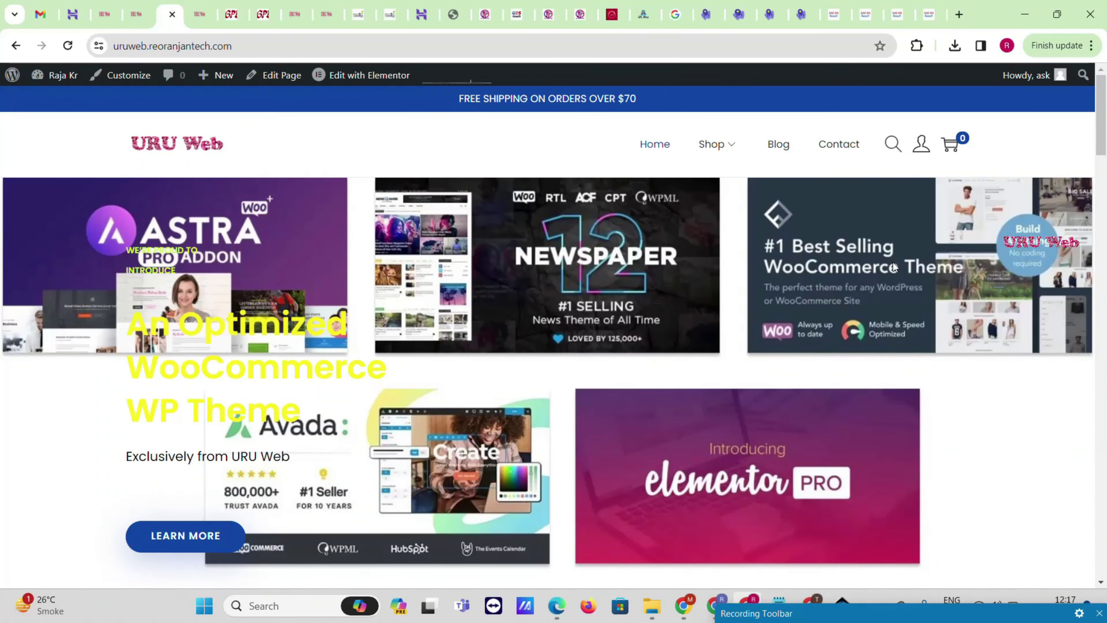
{"action": "scroll", "coordinate": [947, 265], "scroll_direction": "down", "scroll_amount": 3}
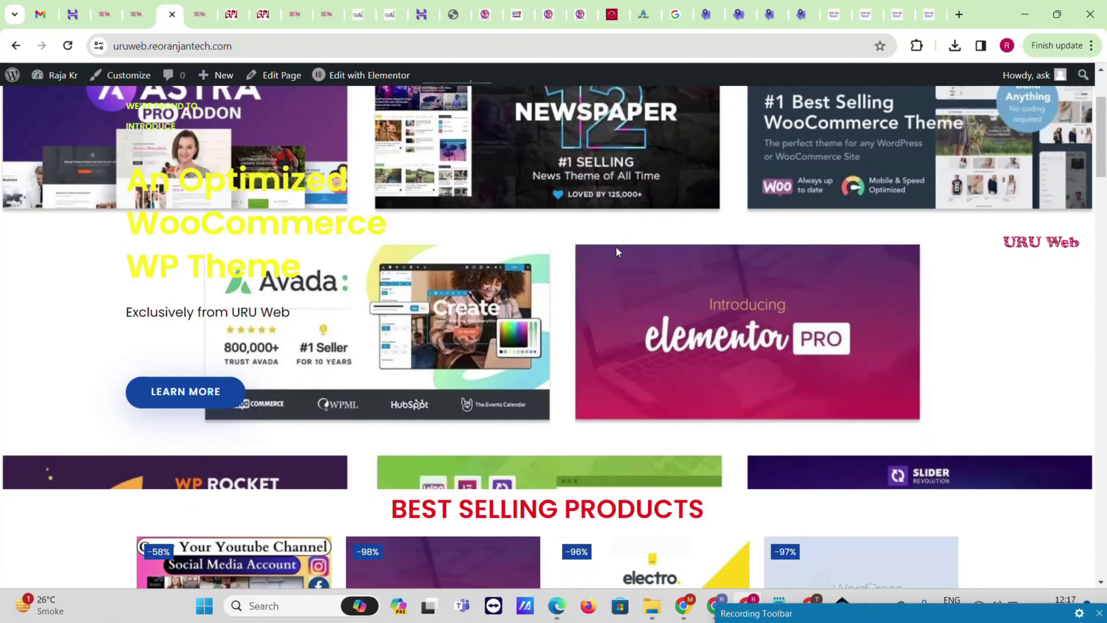
{"action": "scroll", "coordinate": [708, 179], "scroll_direction": "down", "scroll_amount": 5}
{"action": "scroll", "coordinate": [708, 179], "scroll_direction": "down", "scroll_amount": 5}
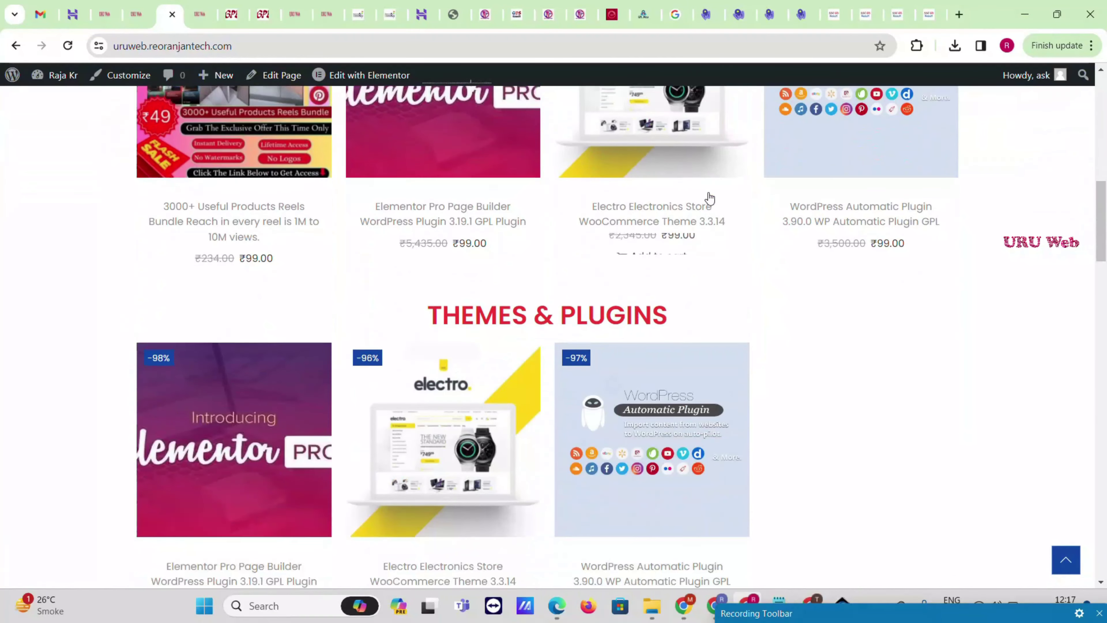
{"action": "scroll", "coordinate": [625, 257], "scroll_direction": "down", "scroll_amount": 10}
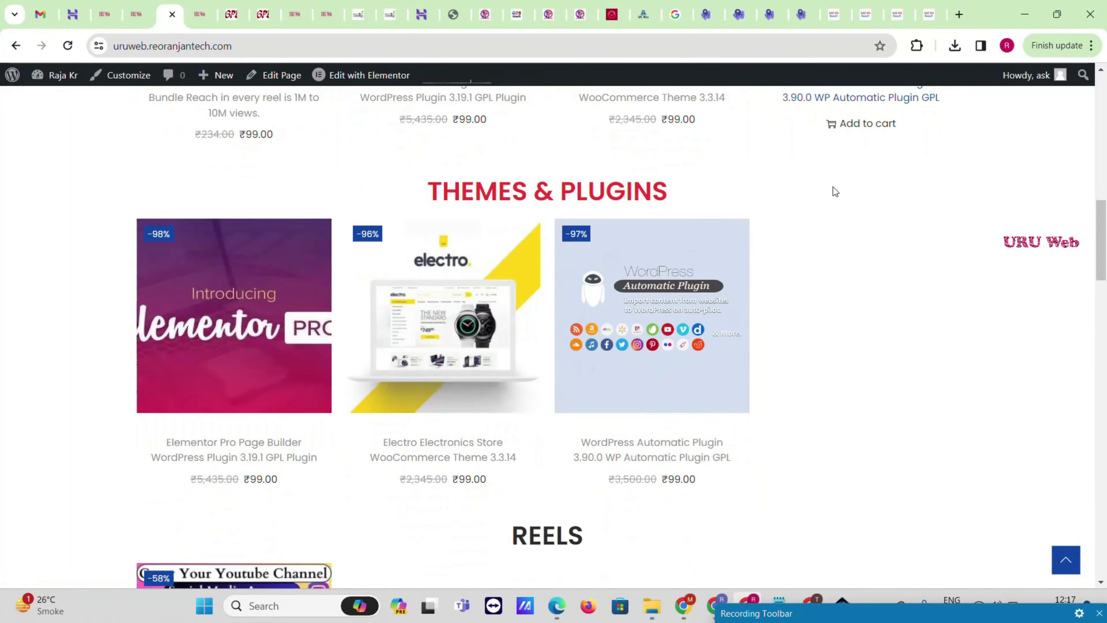
{"action": "scroll", "coordinate": [477, 251], "scroll_direction": "down", "scroll_amount": 7}
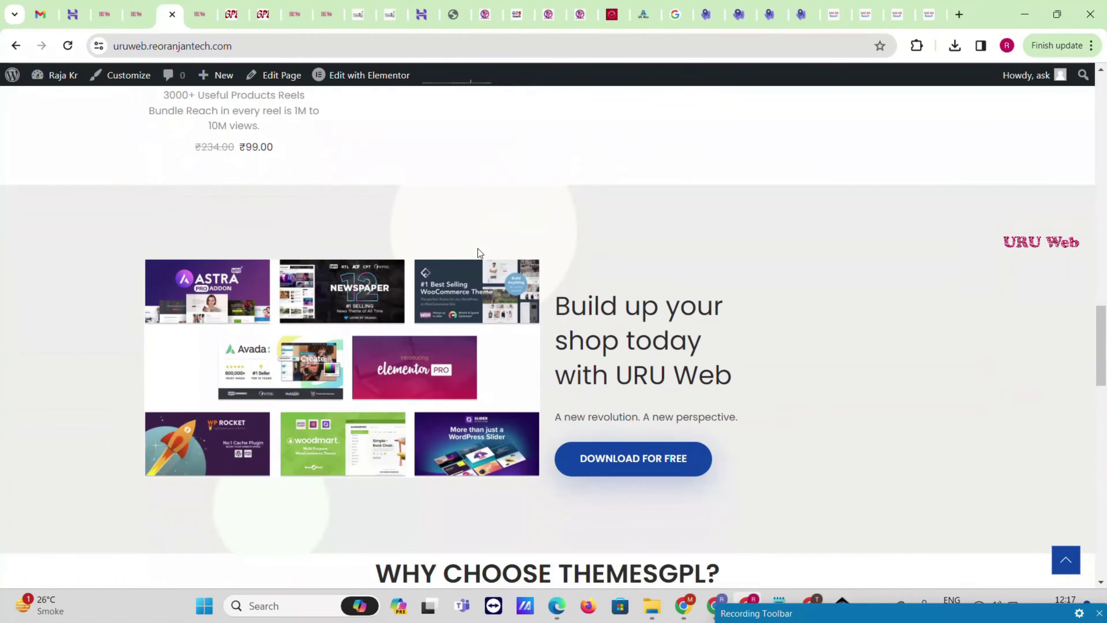
{"action": "scroll", "coordinate": [762, 277], "scroll_direction": "down", "scroll_amount": 10}
{"action": "scroll", "coordinate": [762, 279], "scroll_direction": "down", "scroll_amount": 10}
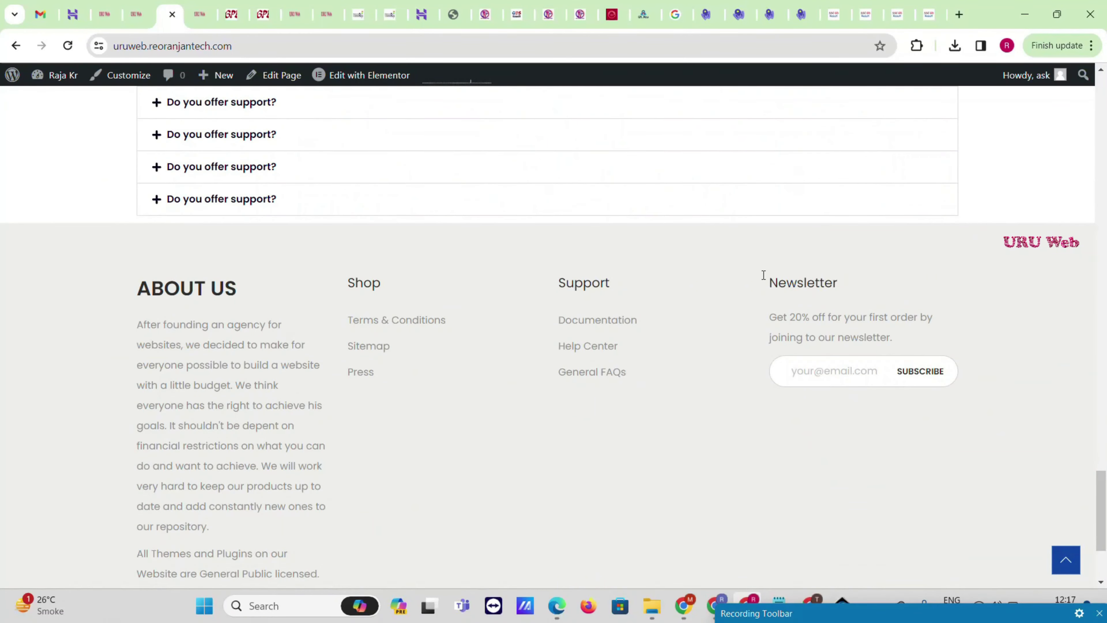
{"action": "scroll", "coordinate": [761, 275], "scroll_direction": "up", "scroll_amount": 15}
{"action": "scroll", "coordinate": [463, 228], "scroll_direction": "up", "scroll_amount": 10}
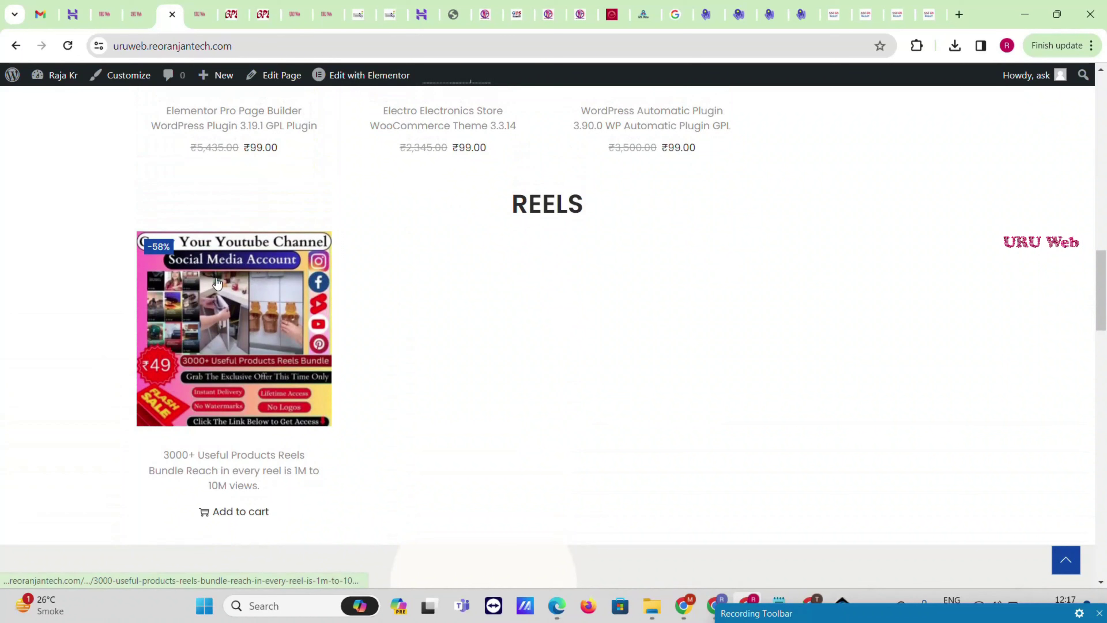
Open the 3000+ Useful Products Reels Bundle product from the Reels section and add one to the cart.
{"action": "left_click", "coordinate": [218, 283]}
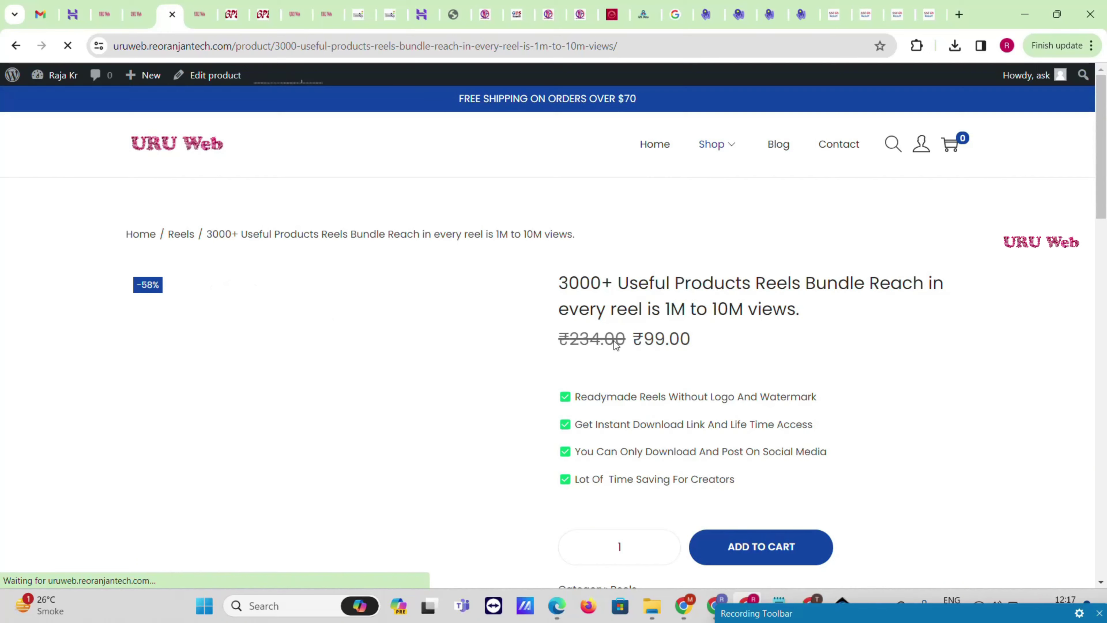
{"action": "scroll", "coordinate": [625, 337], "scroll_direction": "down", "scroll_amount": 4}
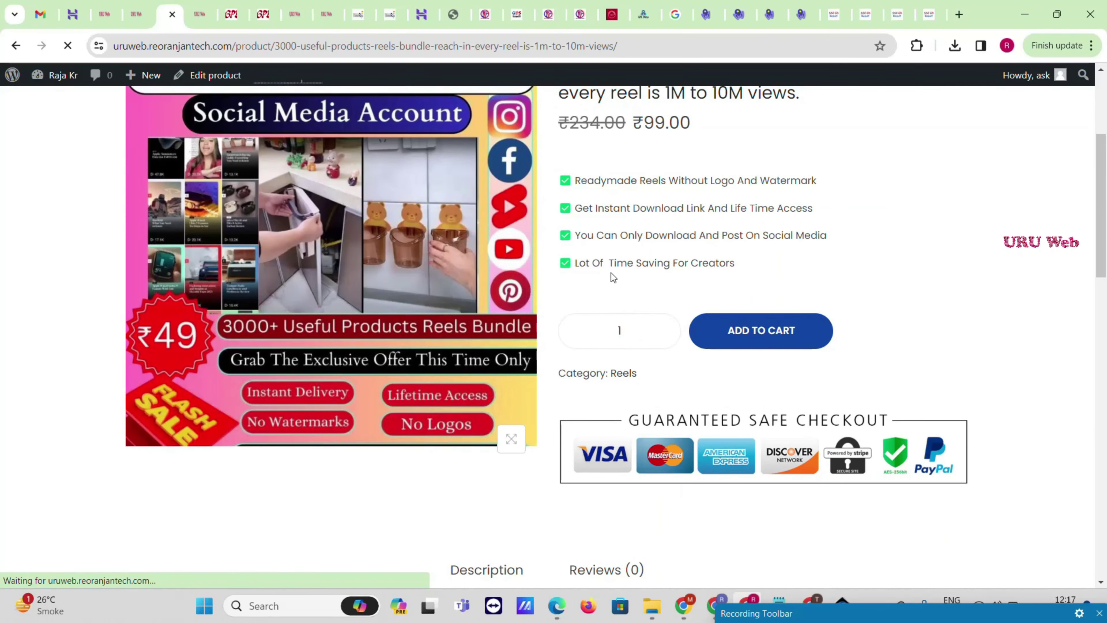
{"action": "scroll", "coordinate": [776, 338], "scroll_direction": "up", "scroll_amount": 2}
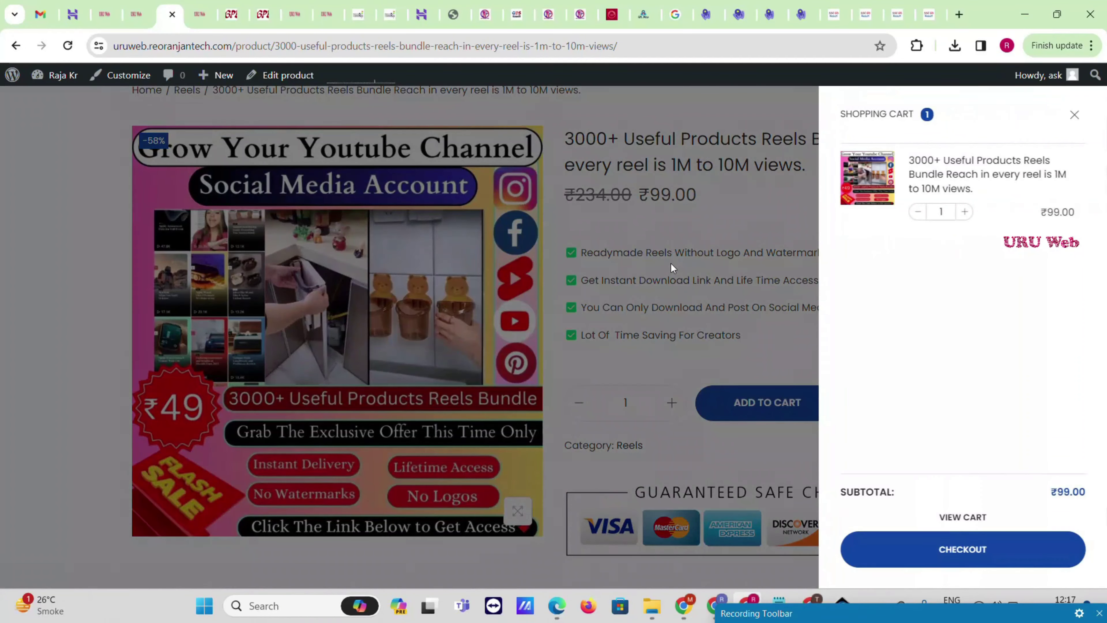
Proceed to checkout, review the billing details form and order summary, and go back.
{"action": "left_click", "coordinate": [968, 563]}
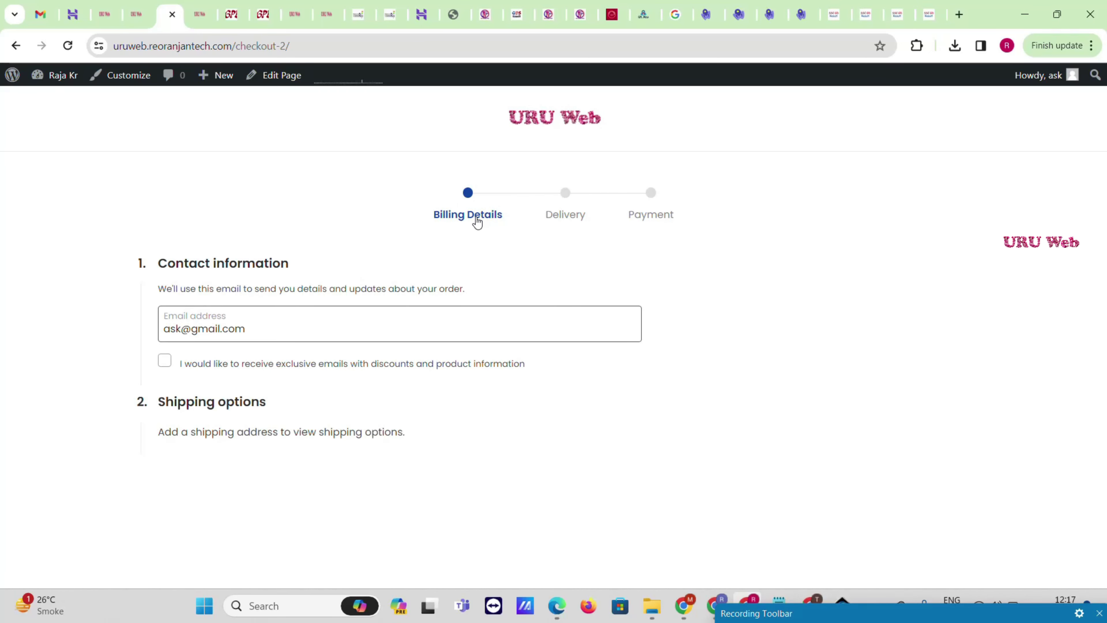
{"action": "left_click", "coordinate": [16, 44]}
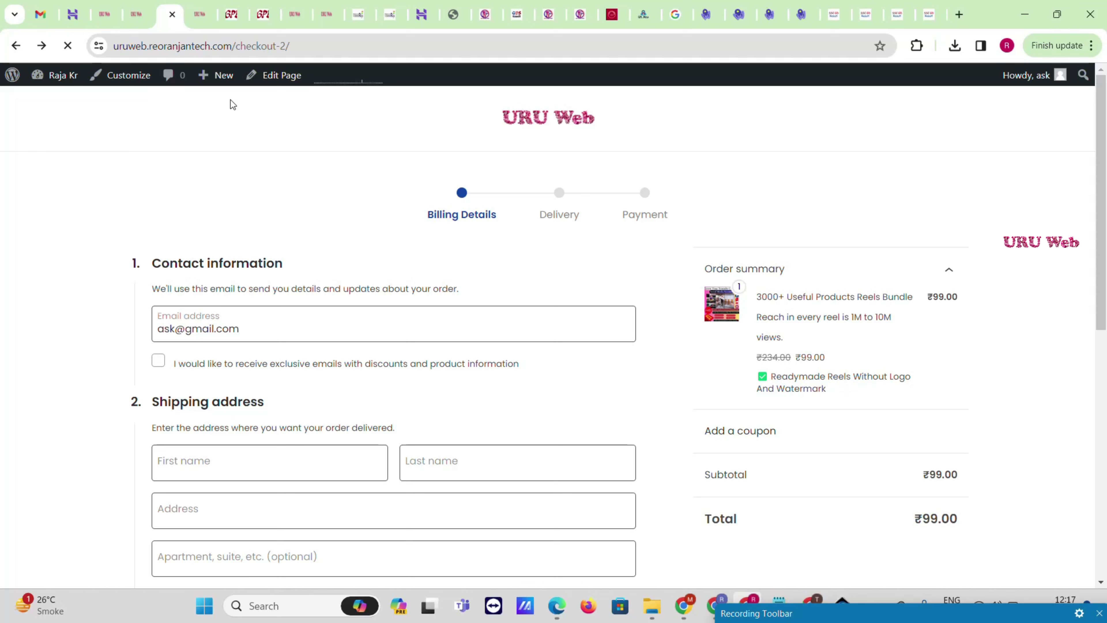
{"action": "mouse_move", "coordinate": [215, 70]}
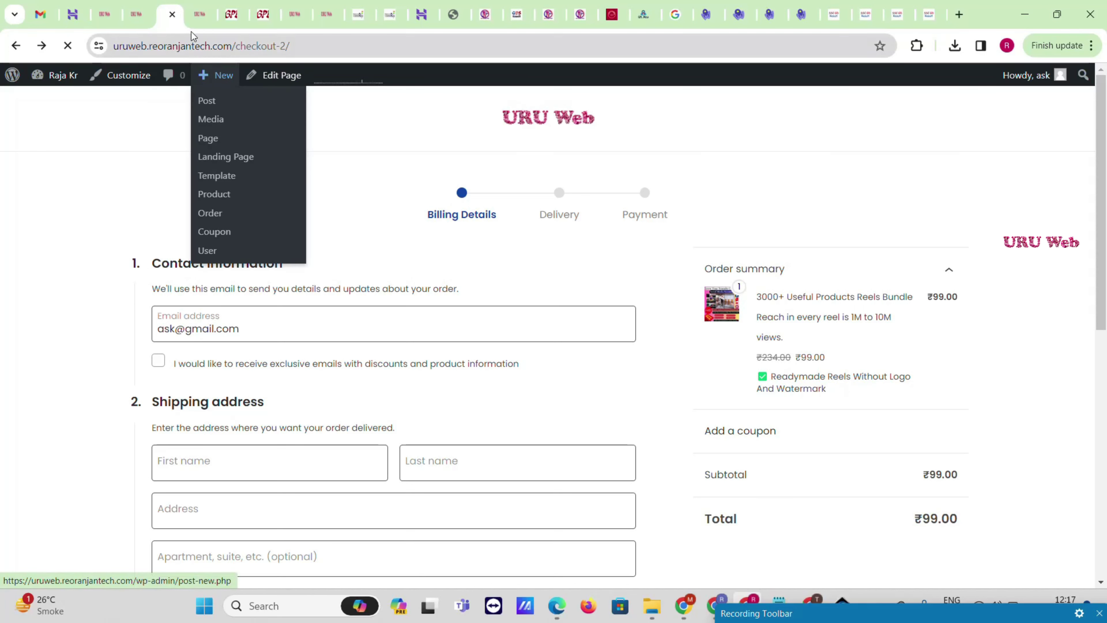
Return to the WordPress plugins admin and search the new plugin directory for "direct checkout woocommerce".
{"action": "left_click", "coordinate": [105, 13]}
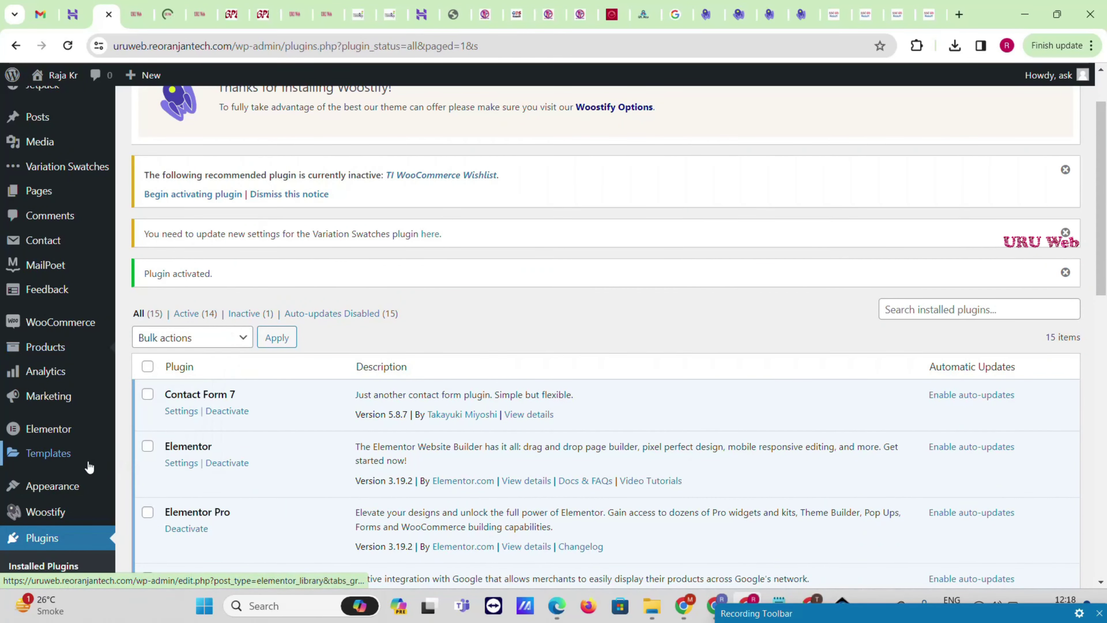
{"action": "scroll", "coordinate": [48, 436], "scroll_direction": "down", "scroll_amount": 3}
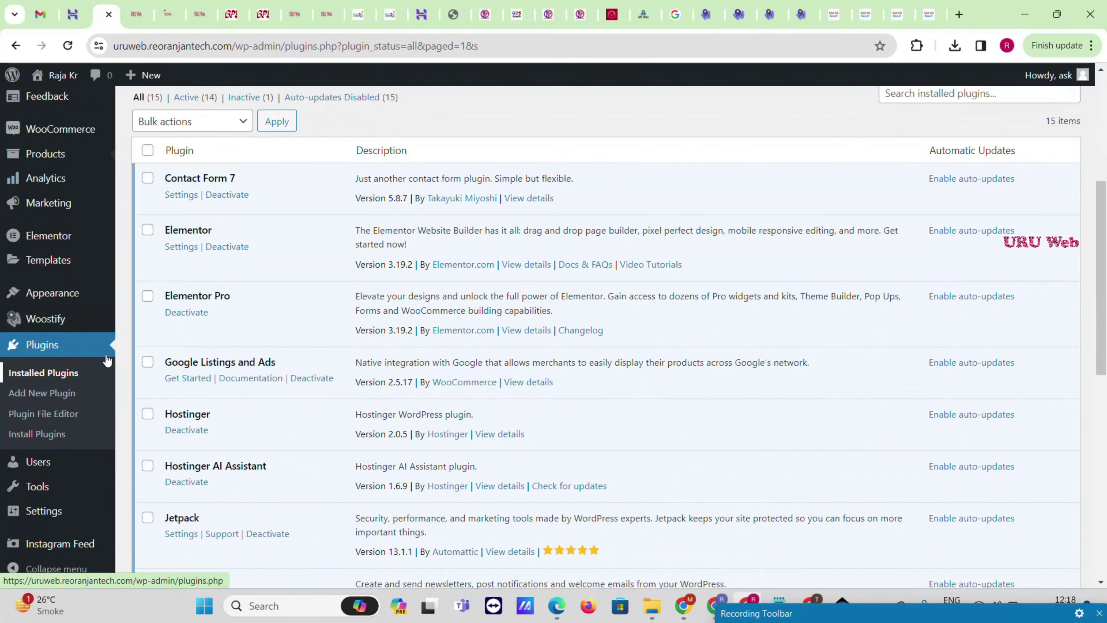
{"action": "left_click", "coordinate": [43, 393]}
{"action": "scroll", "coordinate": [449, 322], "scroll_direction": "up", "scroll_amount": 4}
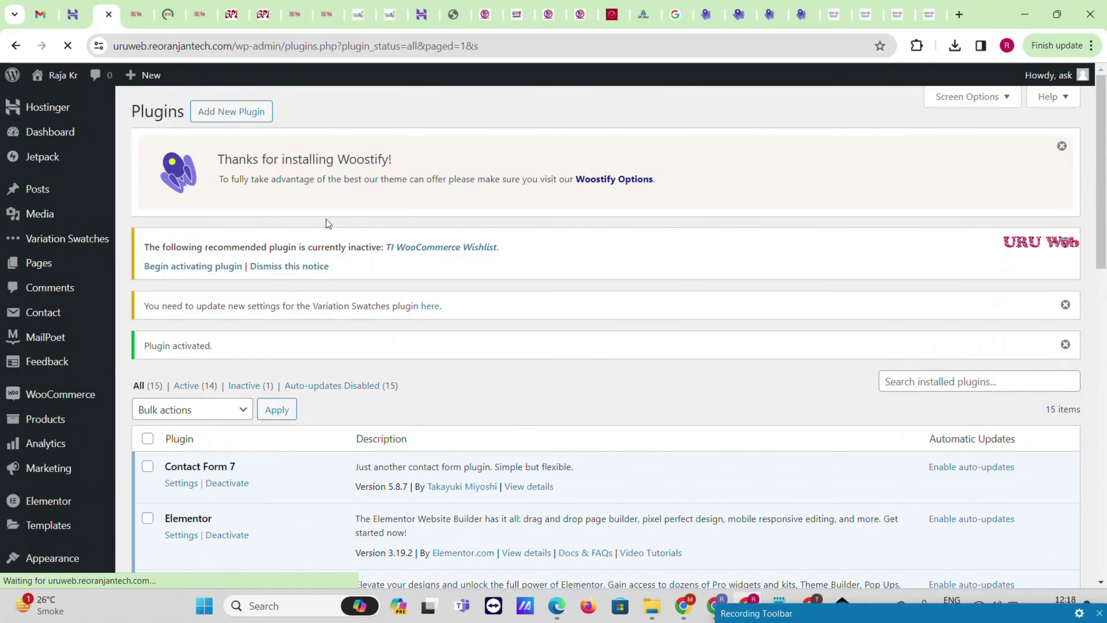
{"action": "left_click", "coordinate": [259, 119]}
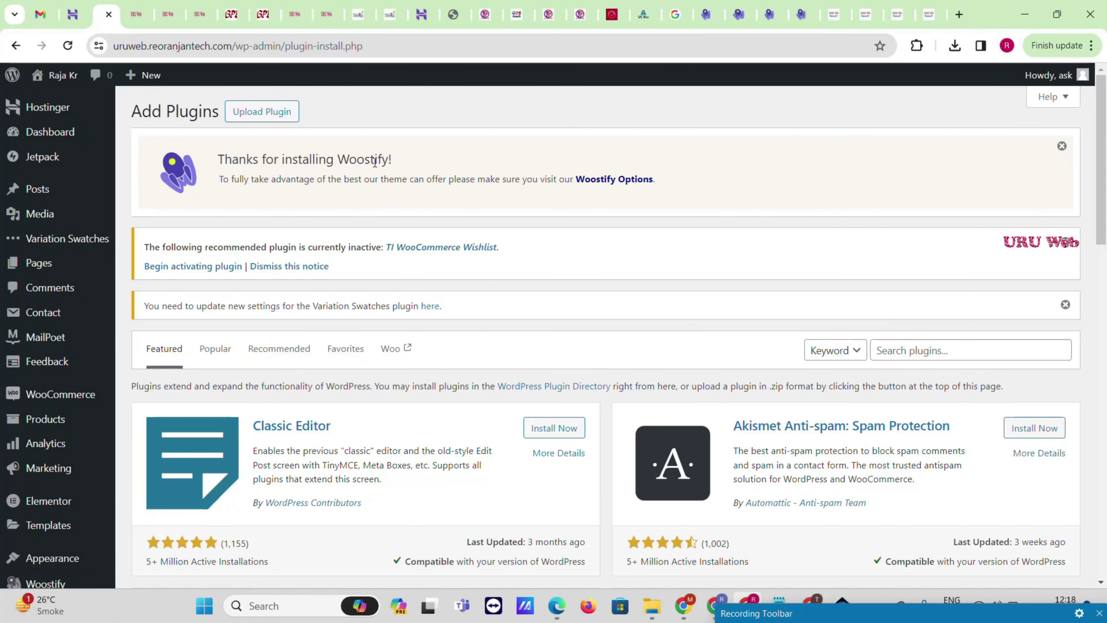
{"action": "left_click", "coordinate": [900, 355]}
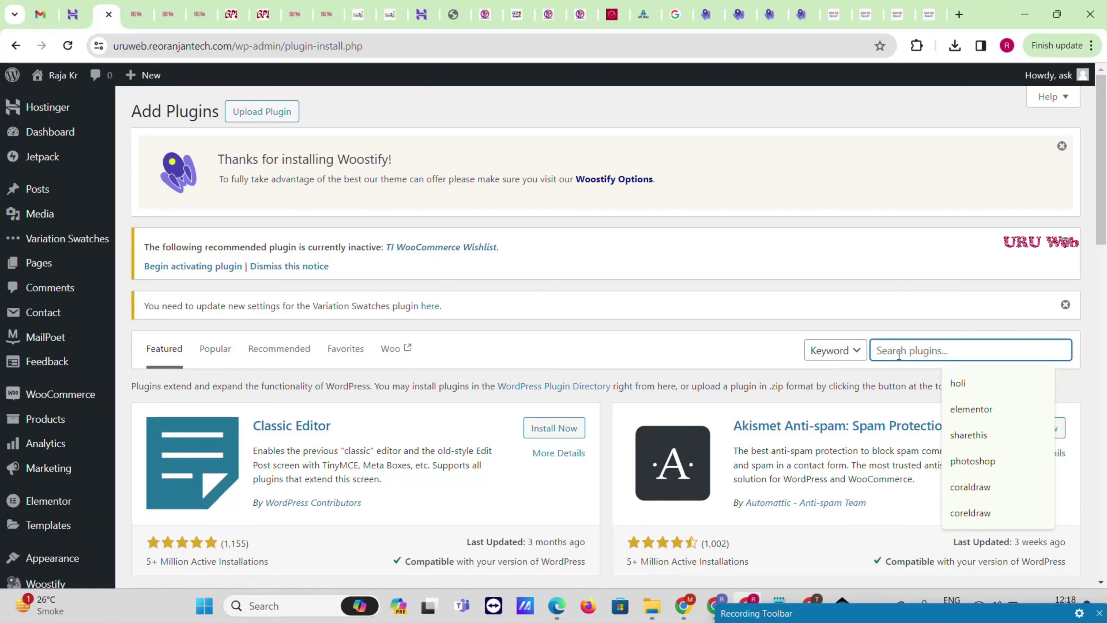
{"action": "type", "text": "direct checkout woocommerce"}
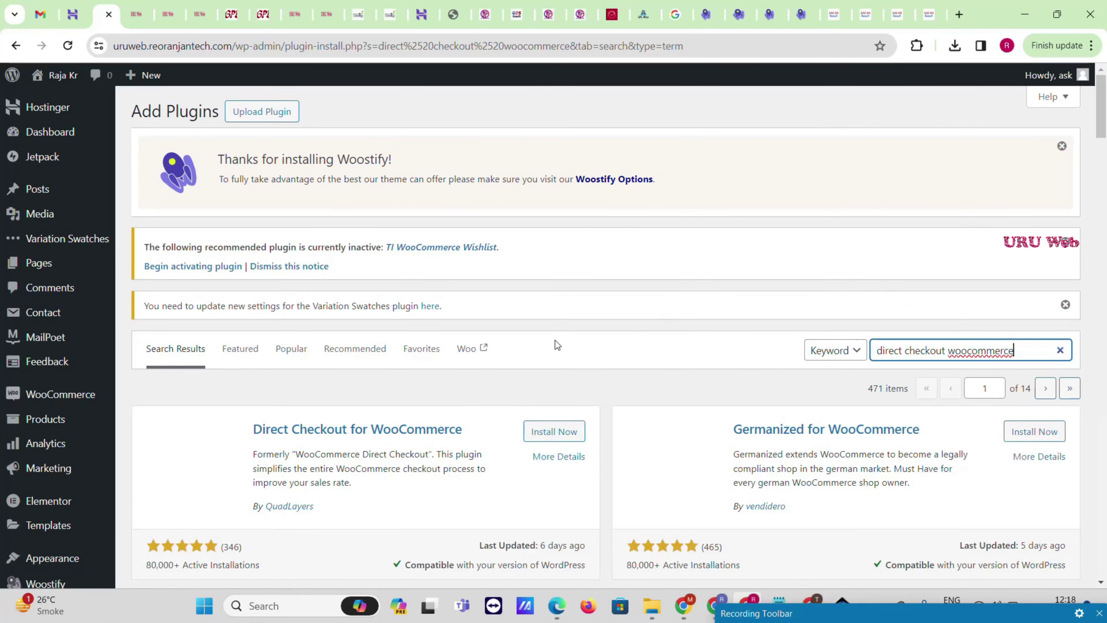
Install and activate the Direct Checkout for WooCommerce plugin by QuadLayers.
{"action": "scroll", "coordinate": [329, 372], "scroll_direction": "down", "scroll_amount": 1}
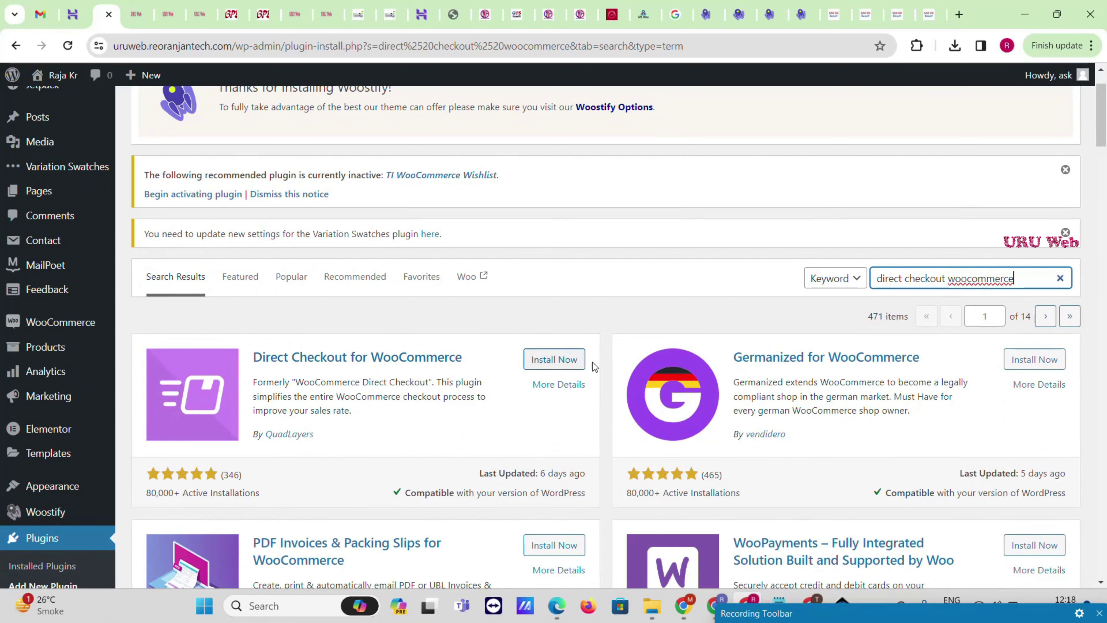
{"action": "left_click", "coordinate": [553, 359]}
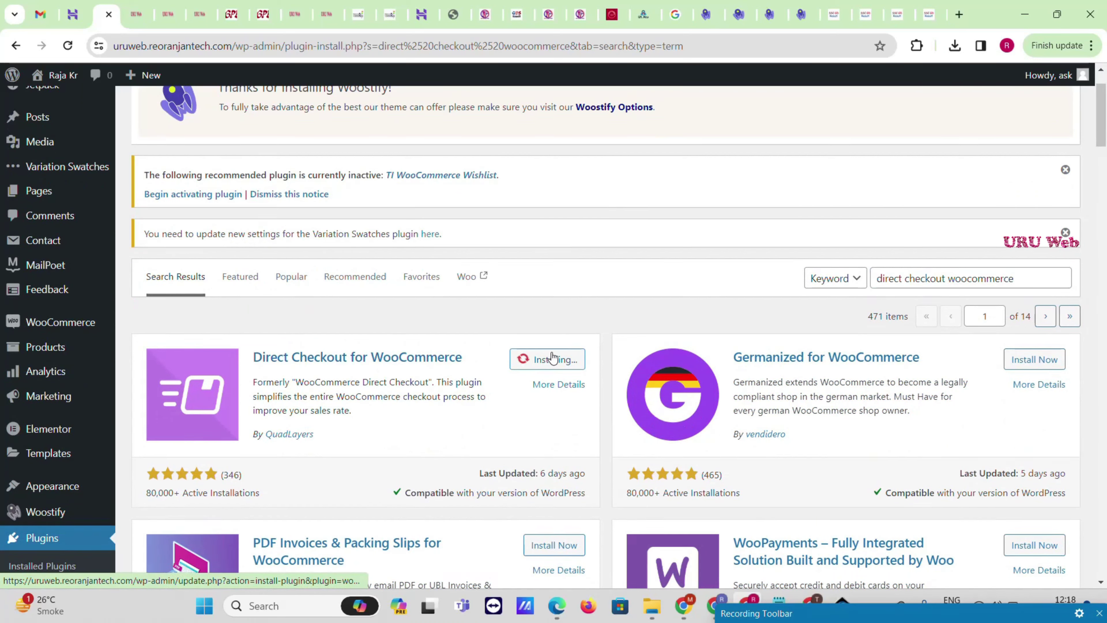
{"action": "left_click", "coordinate": [547, 364]}
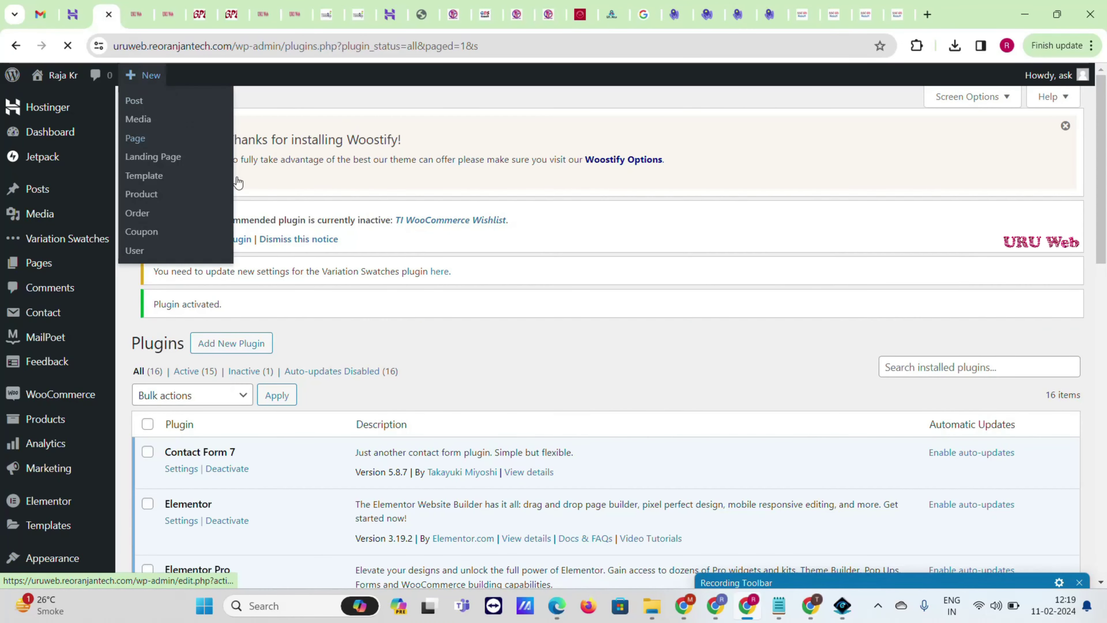
Open WooCommerce's Direct Checkout settings and set both Added to cart alert and Added to cart link in shop to Yes.
{"action": "scroll", "coordinate": [119, 302], "scroll_direction": "down", "scroll_amount": 3}
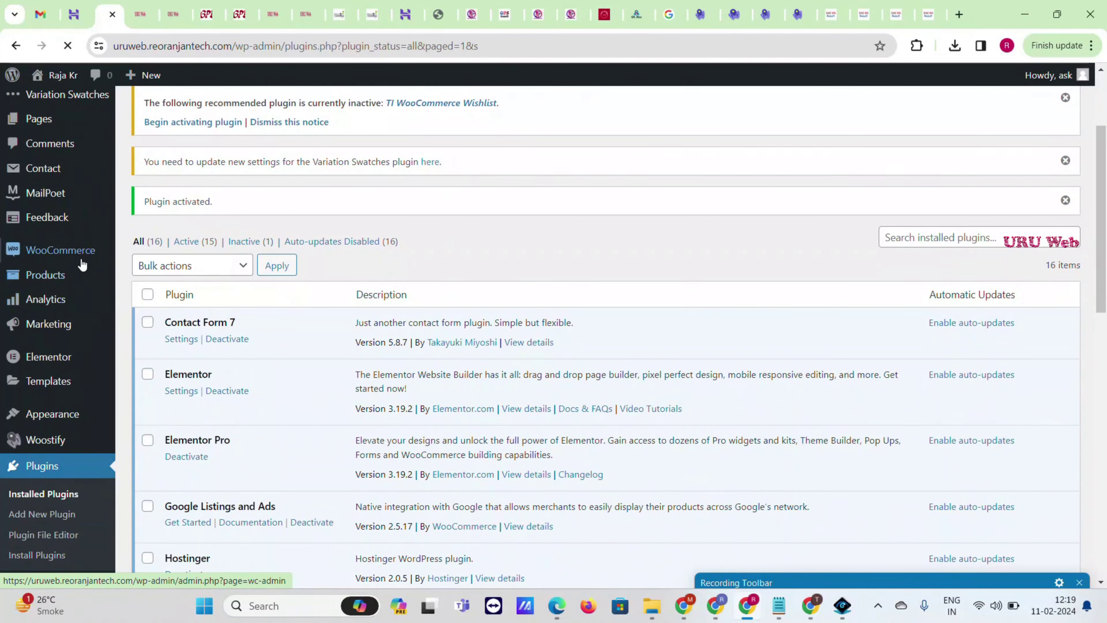
{"action": "mouse_move", "coordinate": [81, 261]}
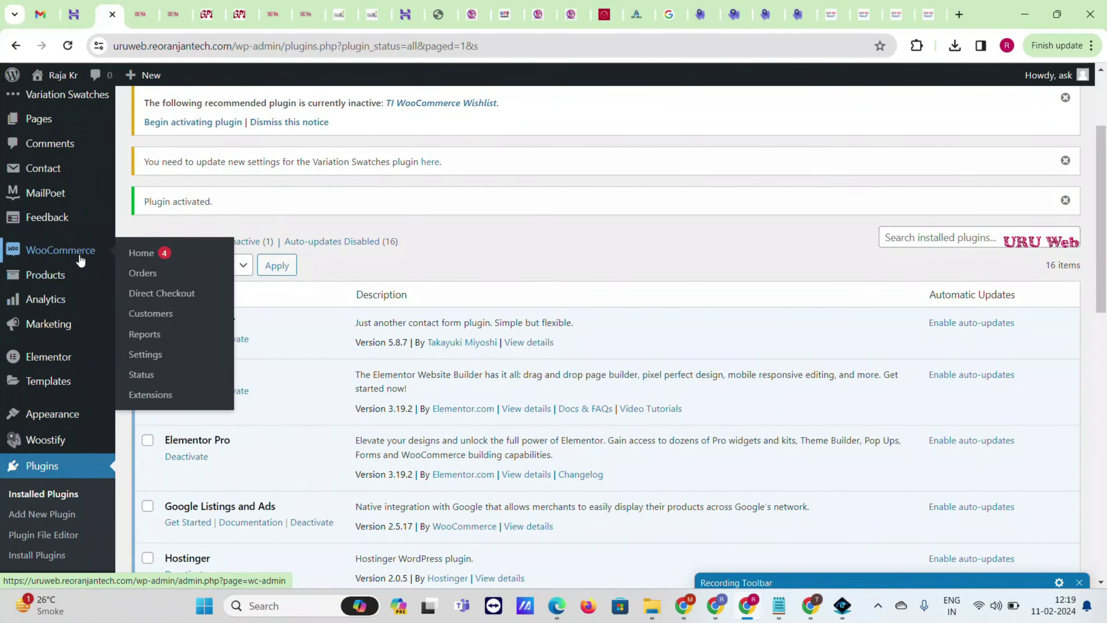
{"action": "left_click", "coordinate": [170, 302]}
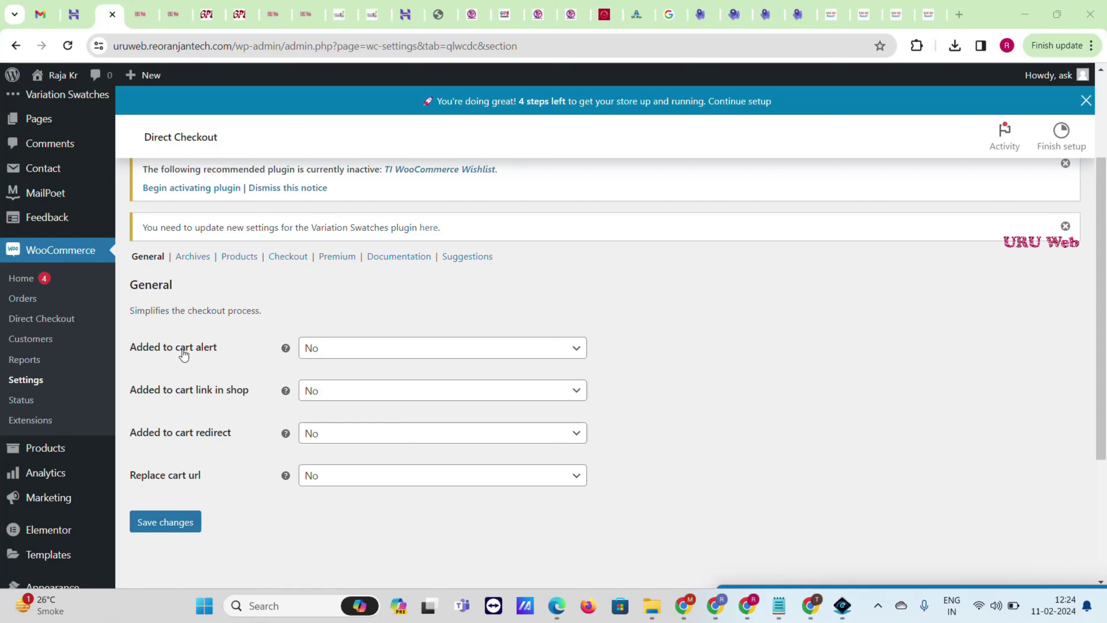
{"action": "left_click", "coordinate": [329, 351]}
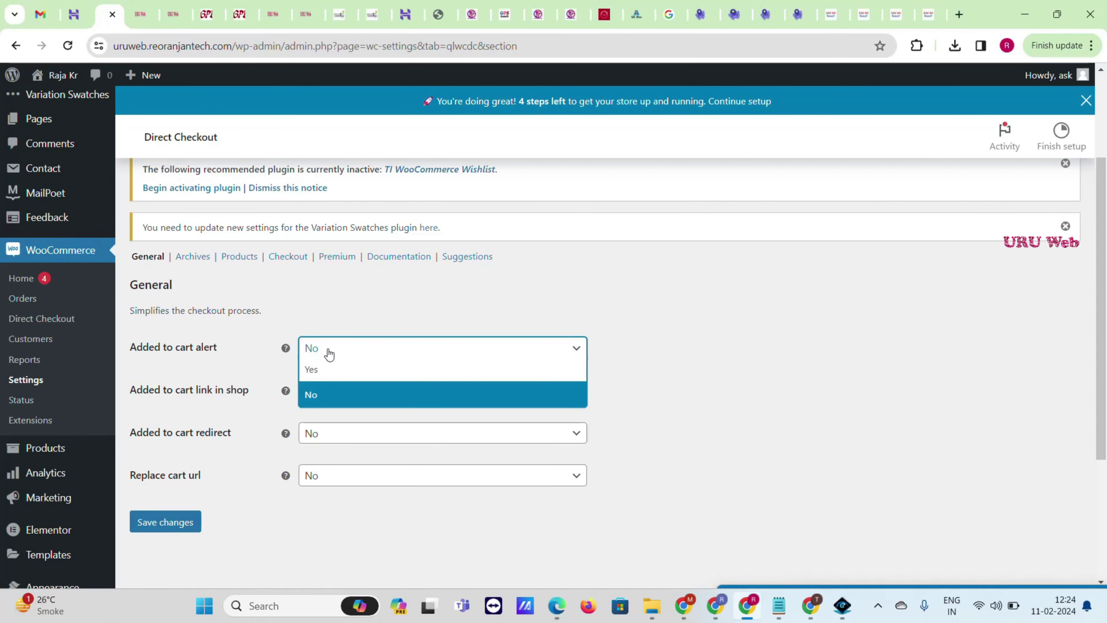
{"action": "left_click", "coordinate": [324, 370]}
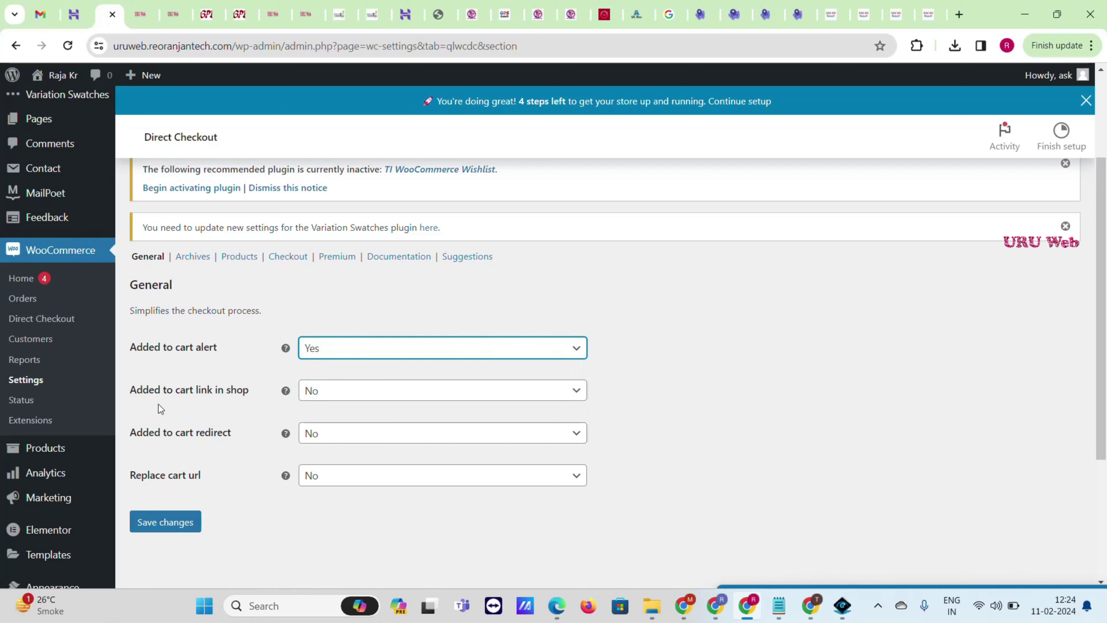
{"action": "left_click", "coordinate": [311, 396]}
{"action": "left_click", "coordinate": [331, 405]}
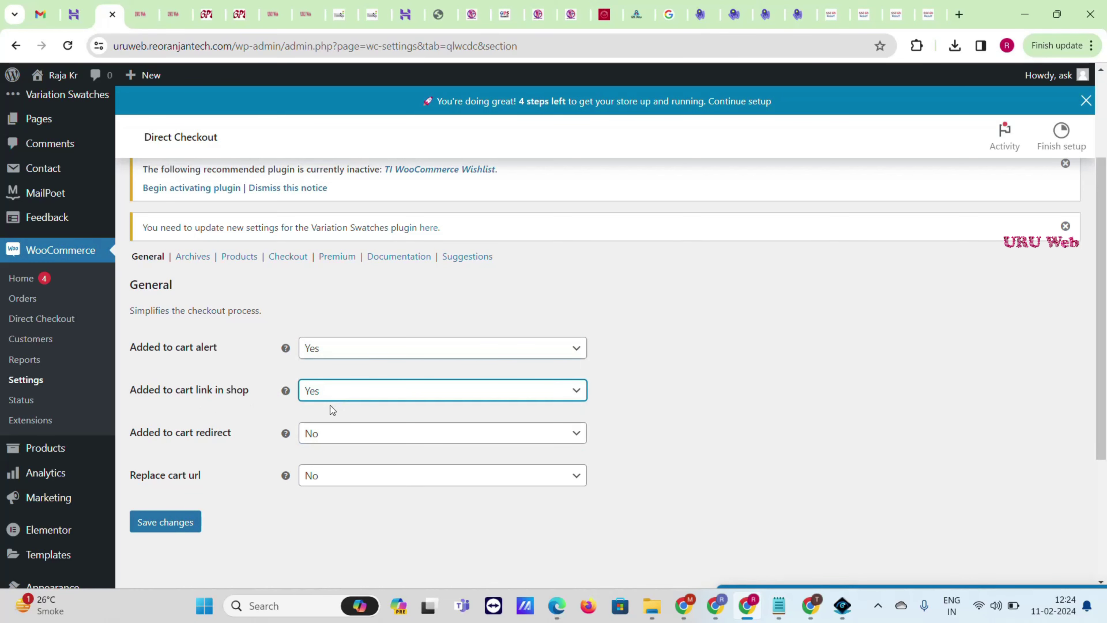
Set Added to cart redirect to Yes with Checkout as the redirect target, and save the general Direct Checkout settings.
{"action": "left_click", "coordinate": [326, 441]}
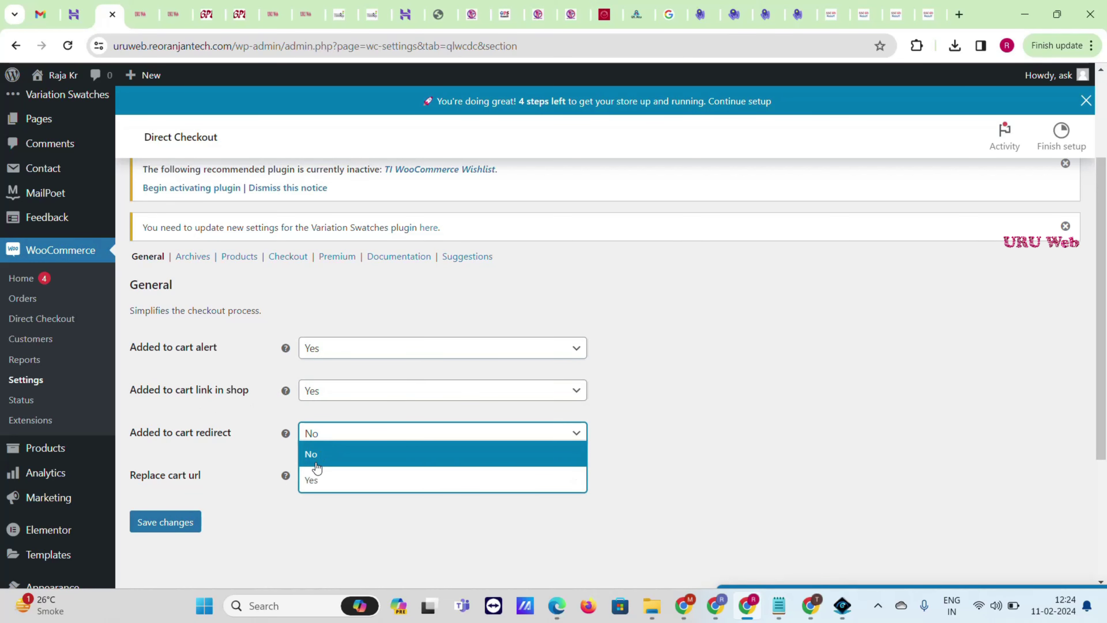
{"action": "left_click", "coordinate": [318, 481]}
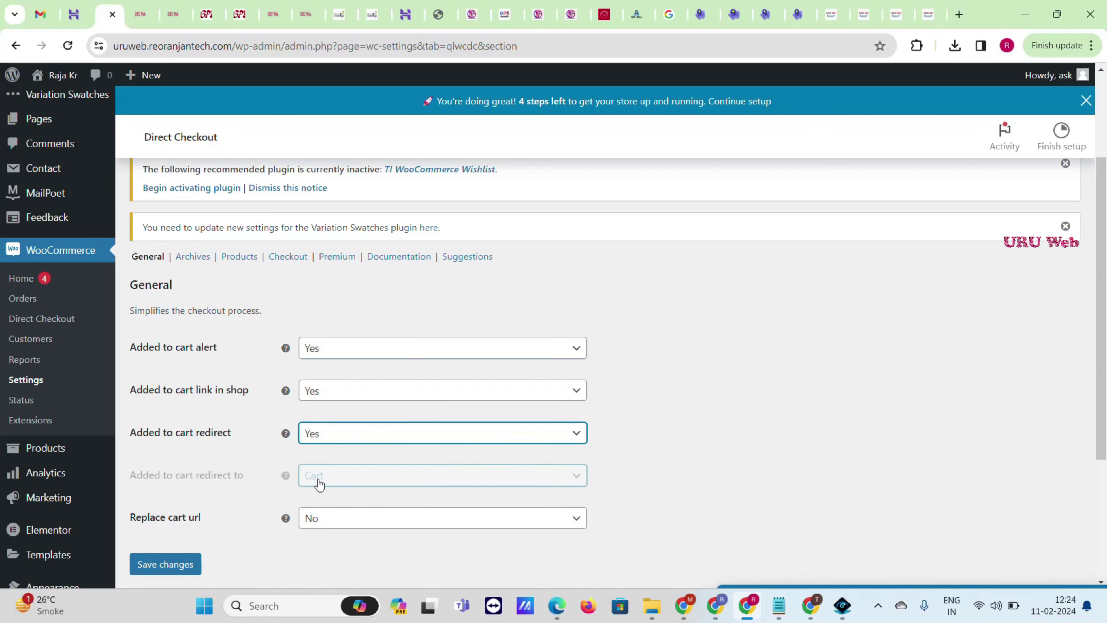
{"action": "scroll", "coordinate": [339, 275], "scroll_direction": "down", "scroll_amount": 3}
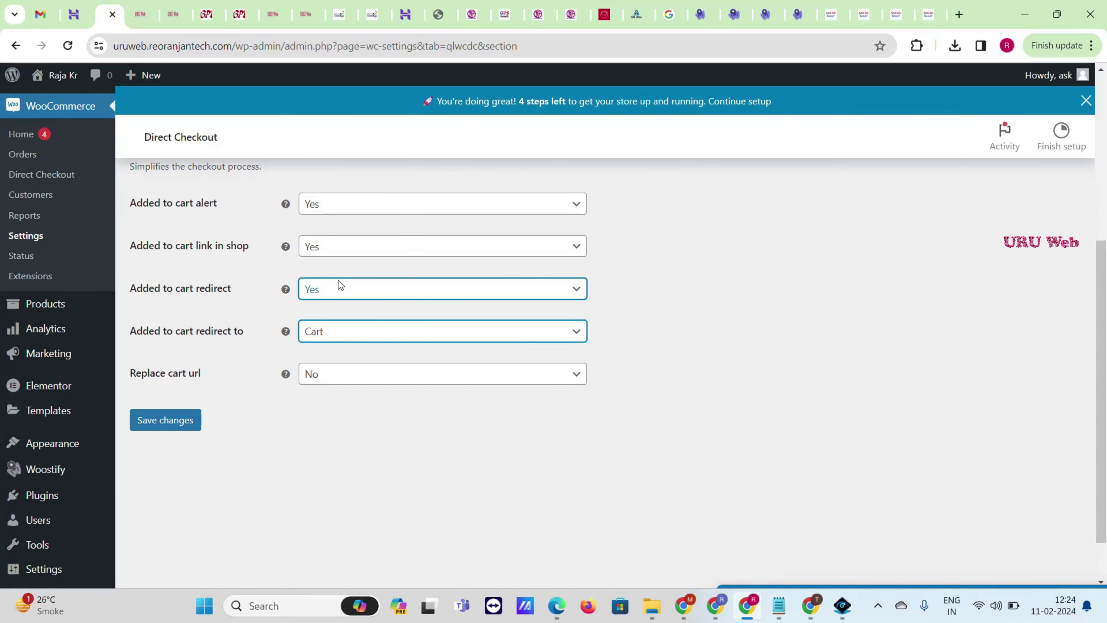
{"action": "left_click", "coordinate": [334, 336]}
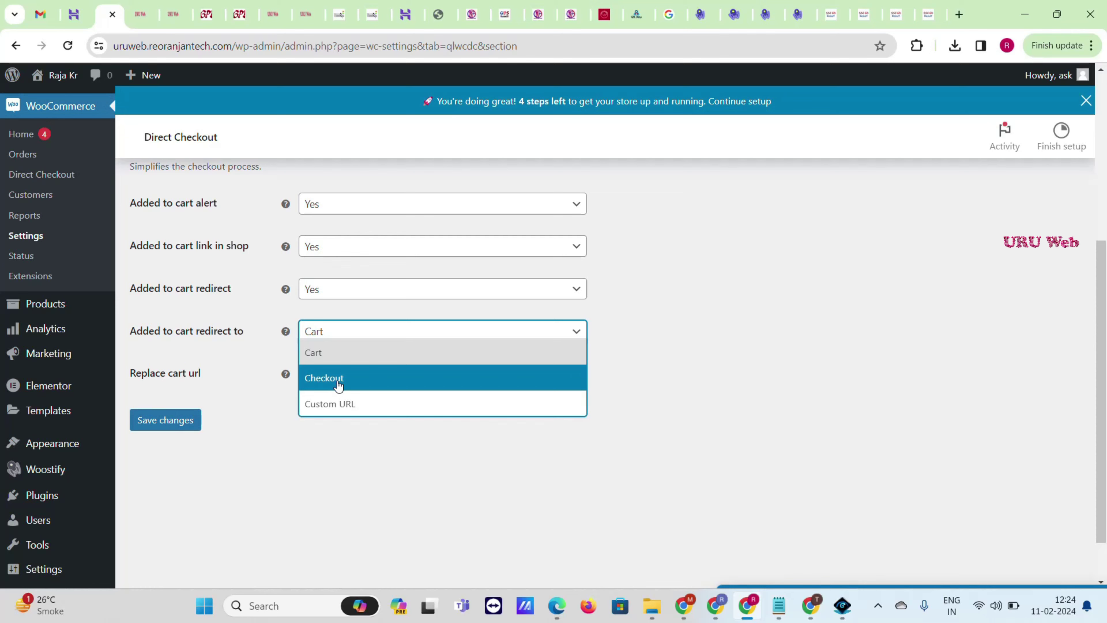
{"action": "left_click", "coordinate": [338, 378]}
{"action": "left_click", "coordinate": [188, 423]}
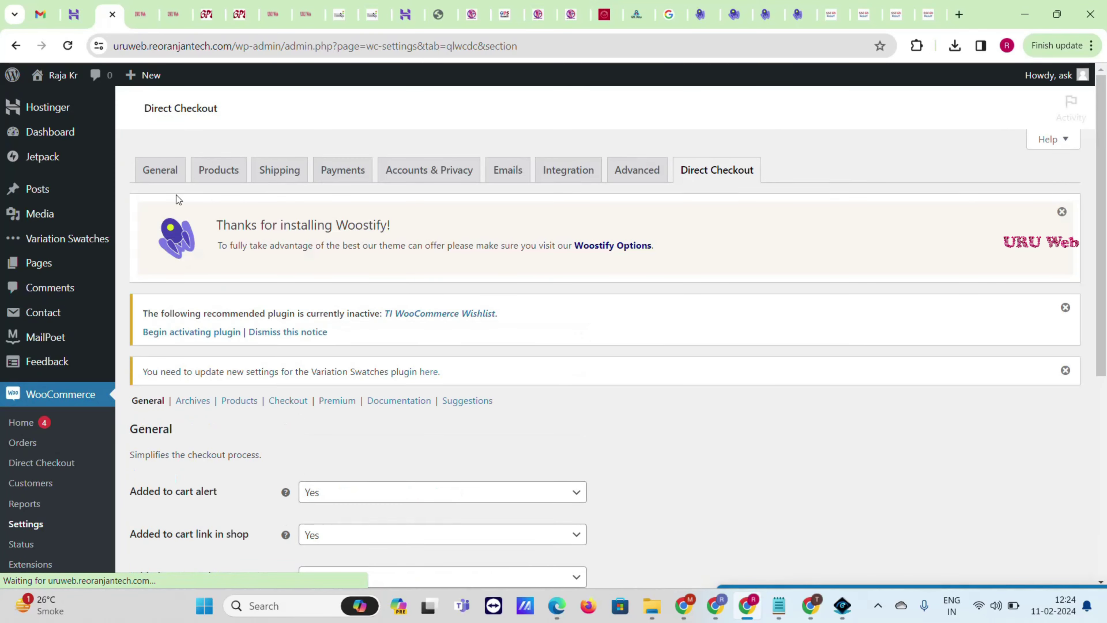
In Direct Checkout's Checkout settings, add Postcode and City to the checkout fields to remove.
{"action": "scroll", "coordinate": [332, 297], "scroll_direction": "down", "scroll_amount": 3}
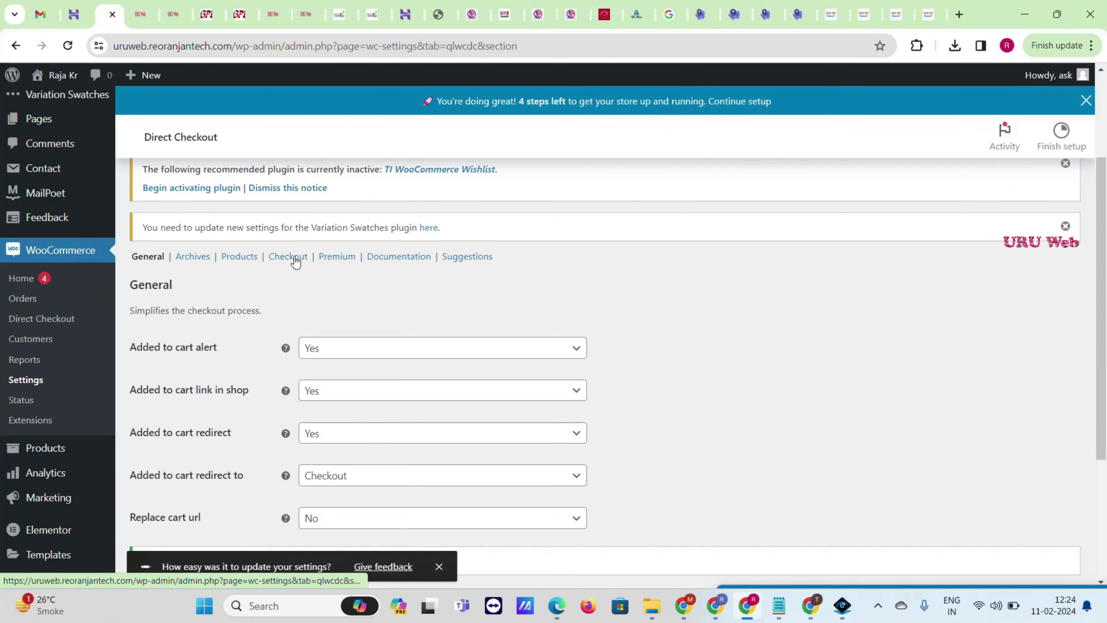
{"action": "left_click", "coordinate": [292, 256]}
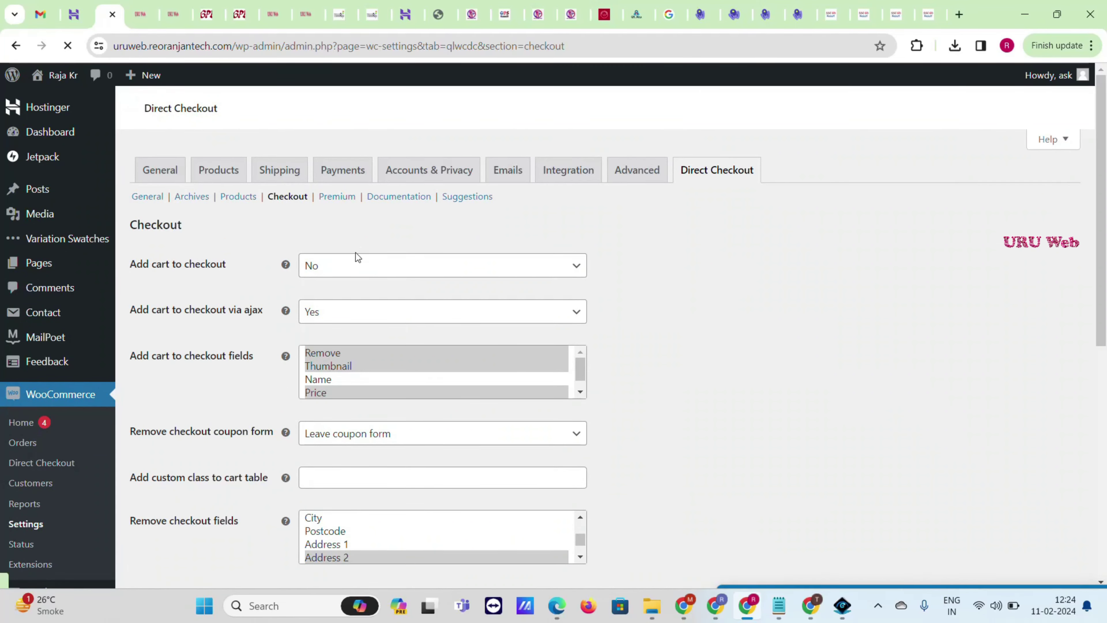
{"action": "scroll", "coordinate": [351, 242], "scroll_direction": "down", "scroll_amount": 5}
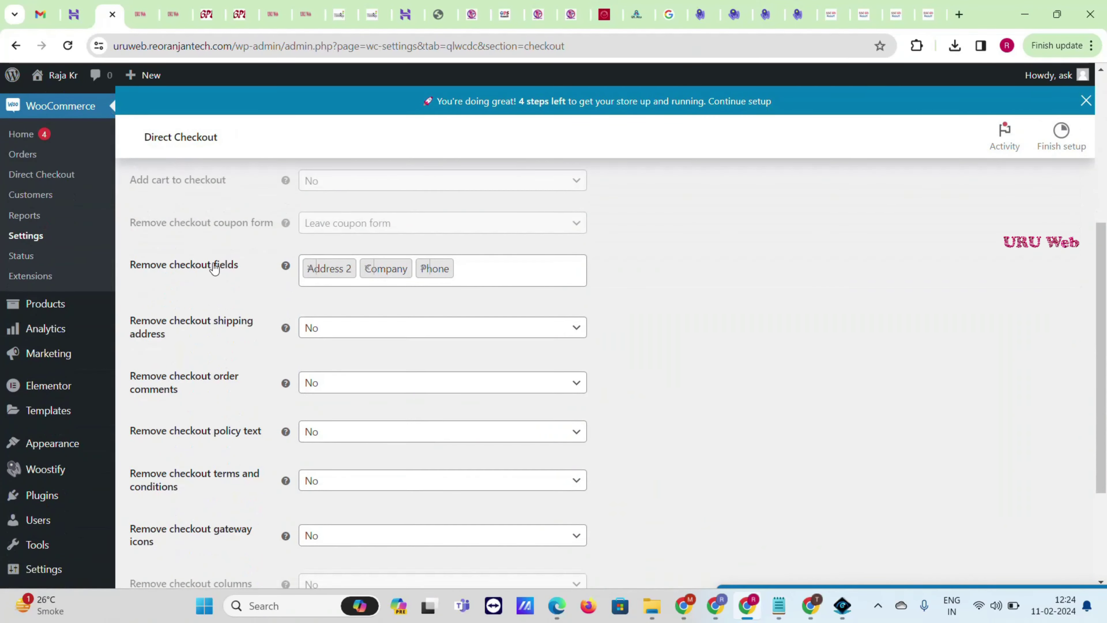
{"action": "left_click", "coordinate": [505, 263]}
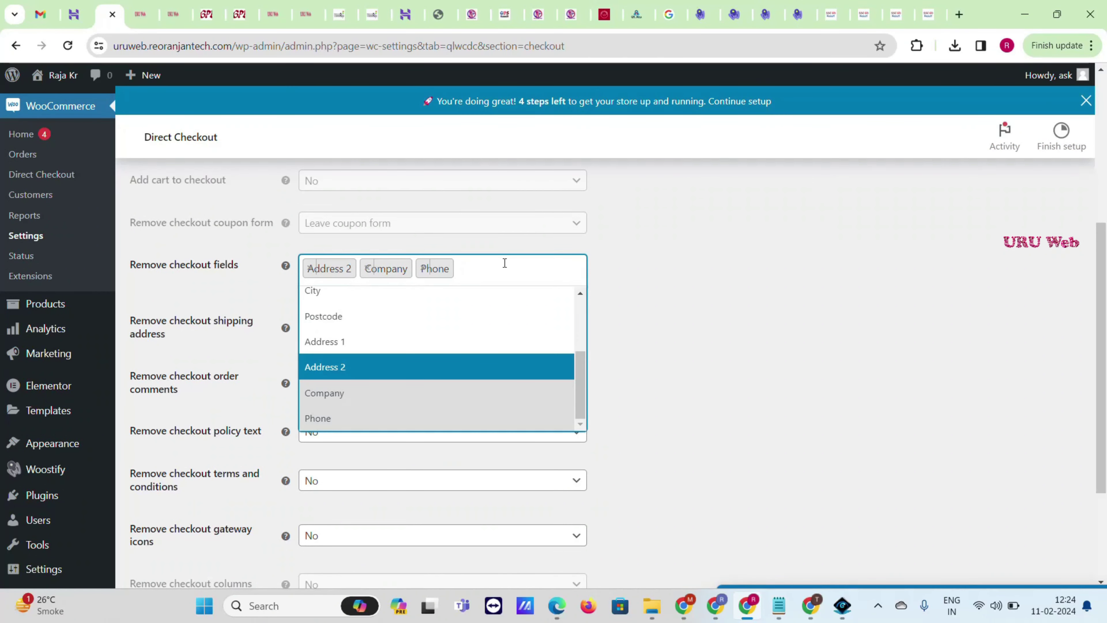
{"action": "left_click", "coordinate": [376, 315]}
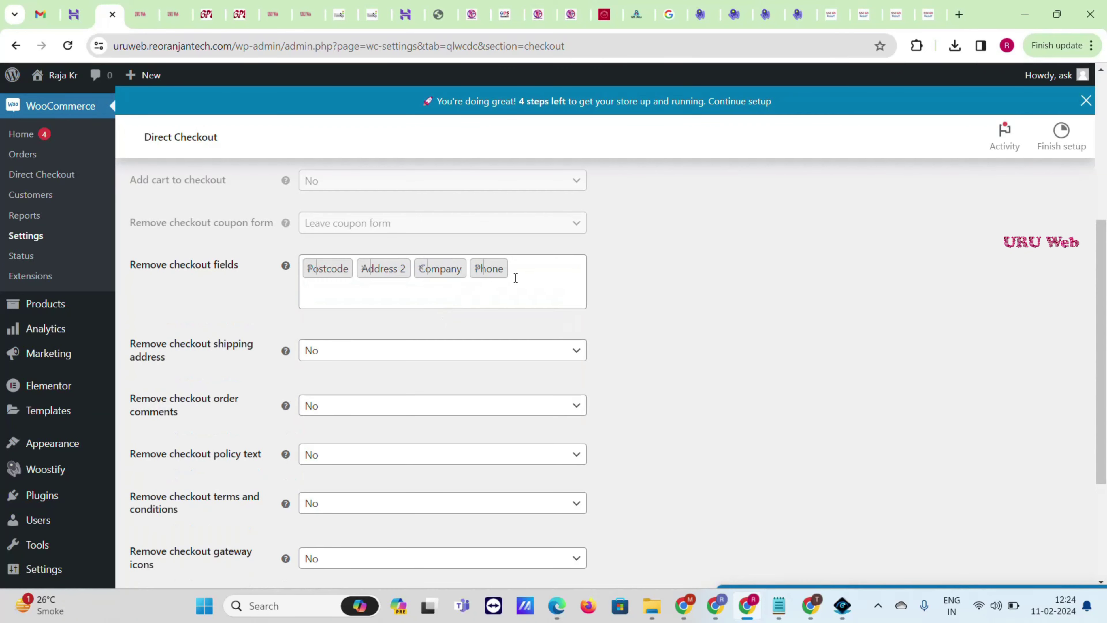
{"action": "left_click", "coordinate": [495, 288]}
{"action": "left_click", "coordinate": [373, 326]}
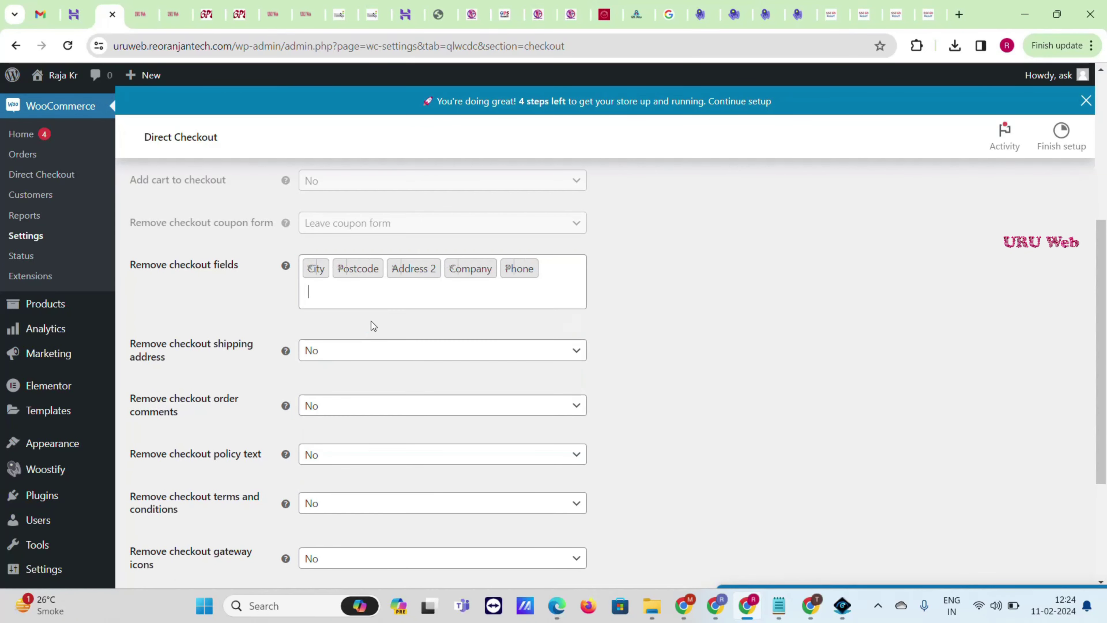
Add Country and Address 1 to the removed checkout fields.
{"action": "left_click", "coordinate": [435, 292]}
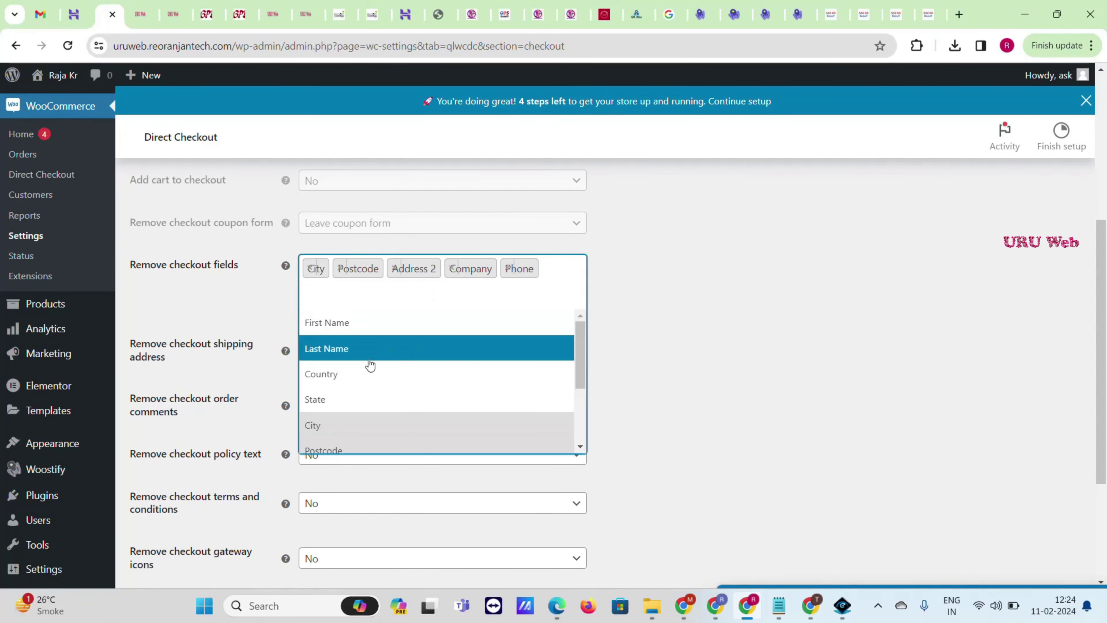
{"action": "left_click", "coordinate": [358, 387]}
{"action": "left_click", "coordinate": [375, 298]}
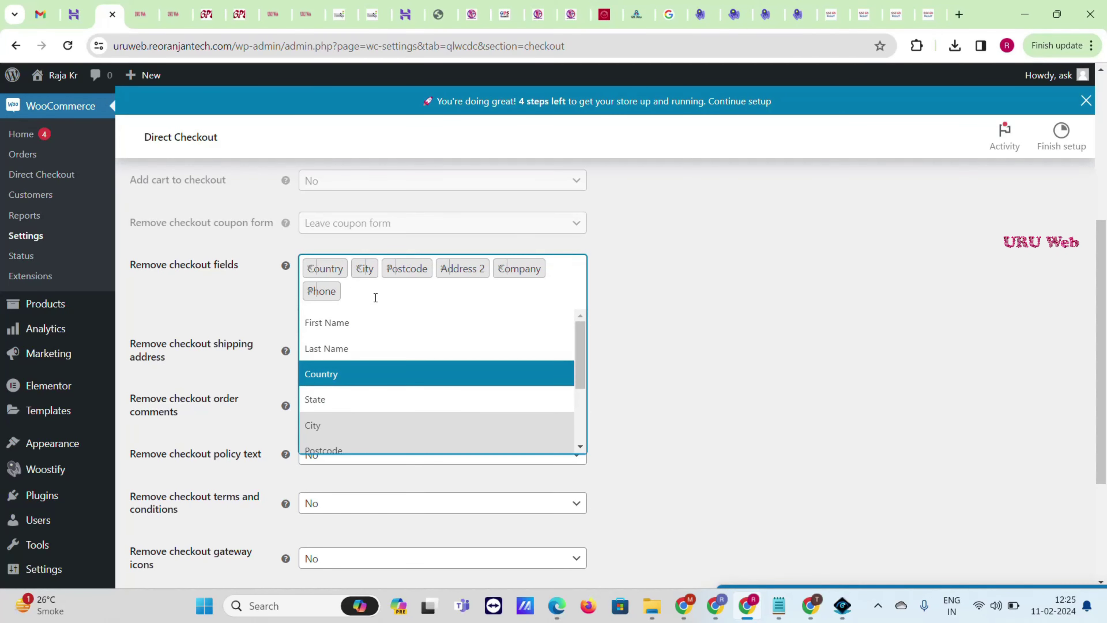
{"action": "left_click", "coordinate": [339, 272]}
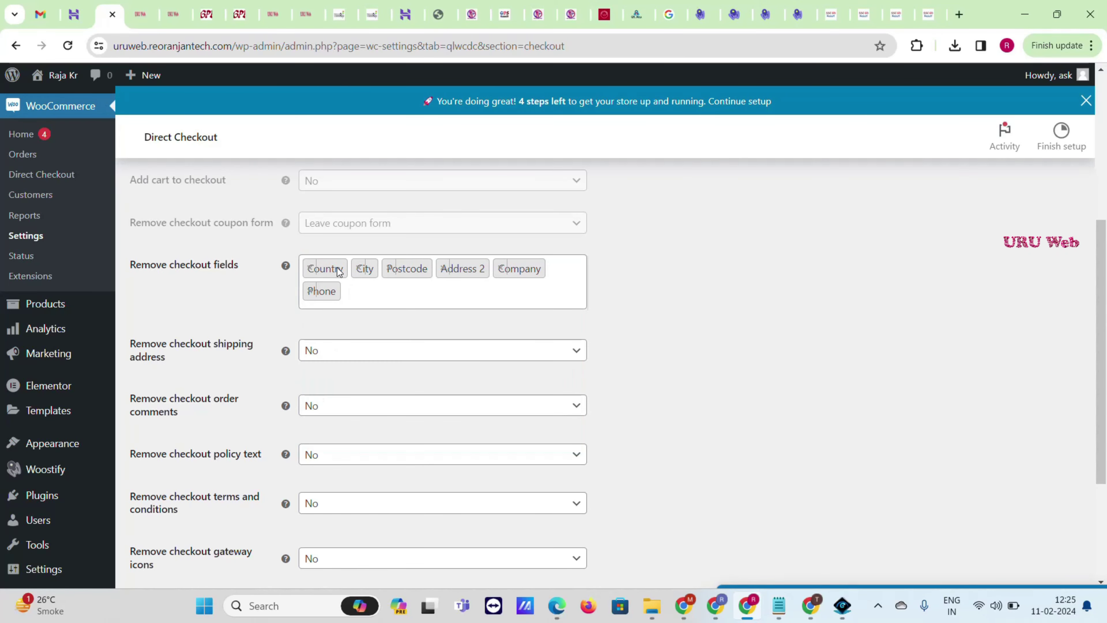
{"action": "left_click", "coordinate": [339, 271]}
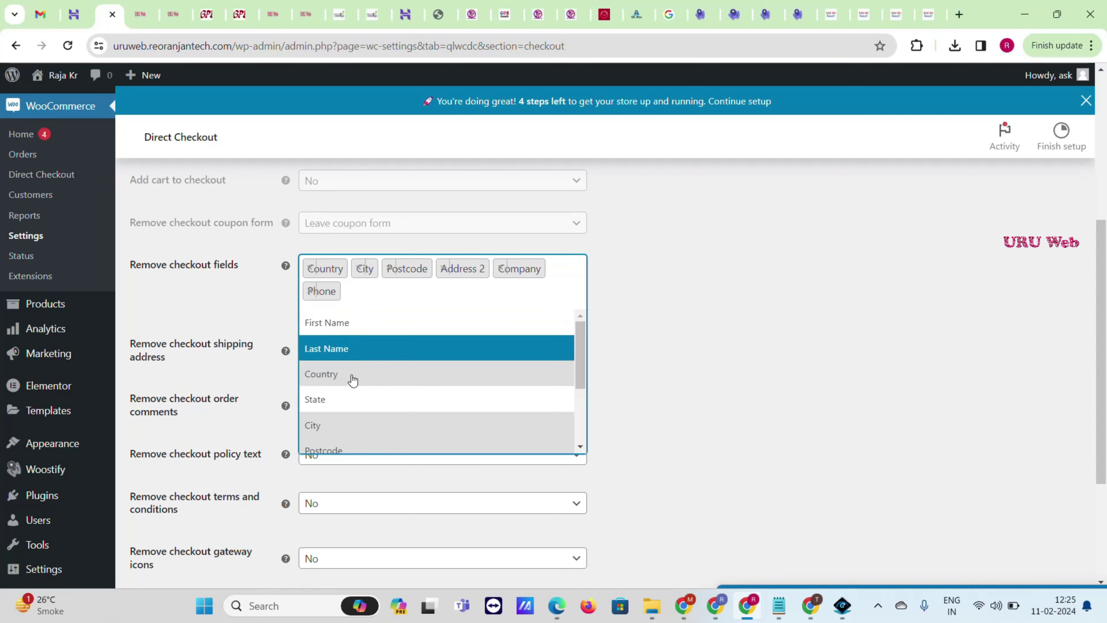
{"action": "scroll", "coordinate": [348, 427], "scroll_direction": "down", "scroll_amount": 2}
{"action": "left_click", "coordinate": [347, 408]}
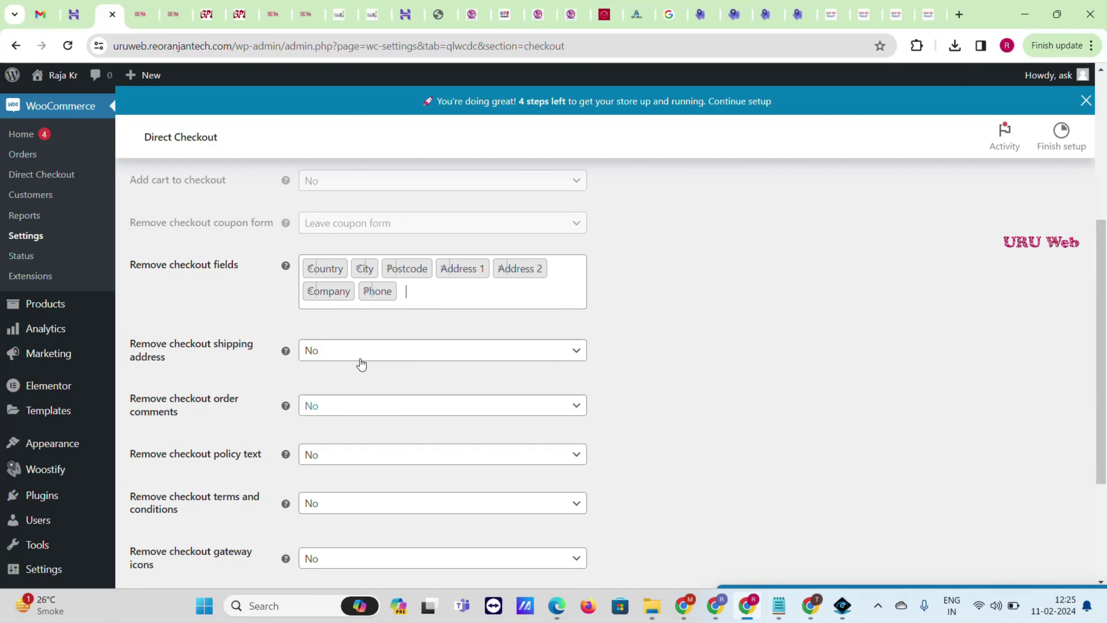
Take Phone off the list of checkout fields to remove in Direct Checkout's Checkout settings.
{"action": "left_click", "coordinate": [436, 305]}
{"action": "scroll", "coordinate": [361, 434], "scroll_direction": "down", "scroll_amount": 2}
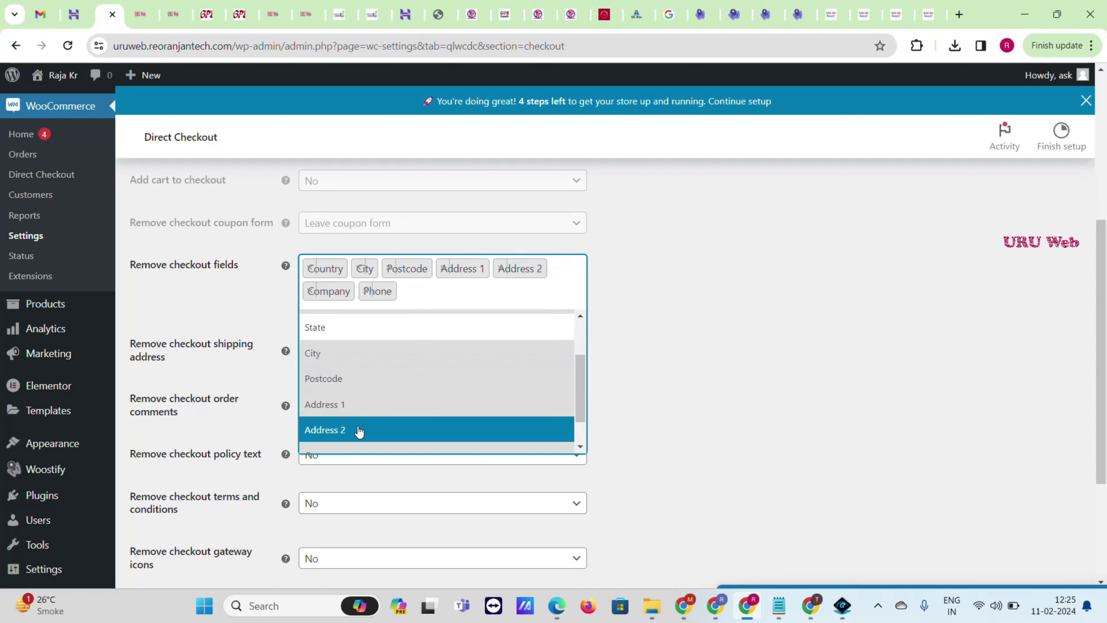
{"action": "scroll", "coordinate": [360, 378], "scroll_direction": "up", "scroll_amount": 3}
{"action": "left_click", "coordinate": [528, 282]}
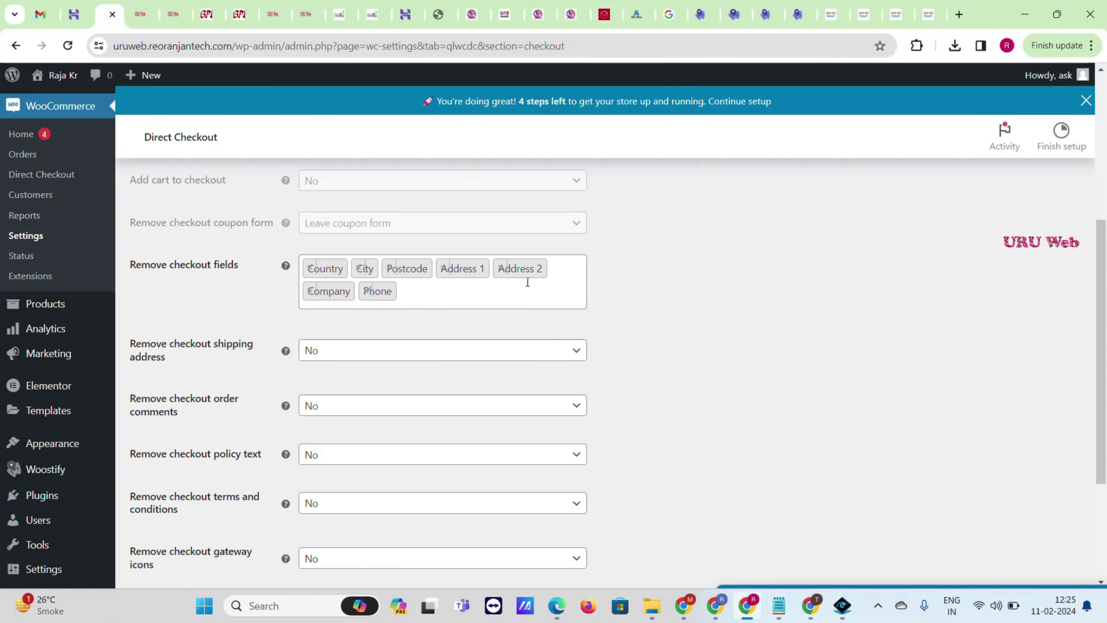
{"action": "left_click", "coordinate": [388, 304]}
{"action": "left_click", "coordinate": [385, 298]}
{"action": "left_click", "coordinate": [386, 298]}
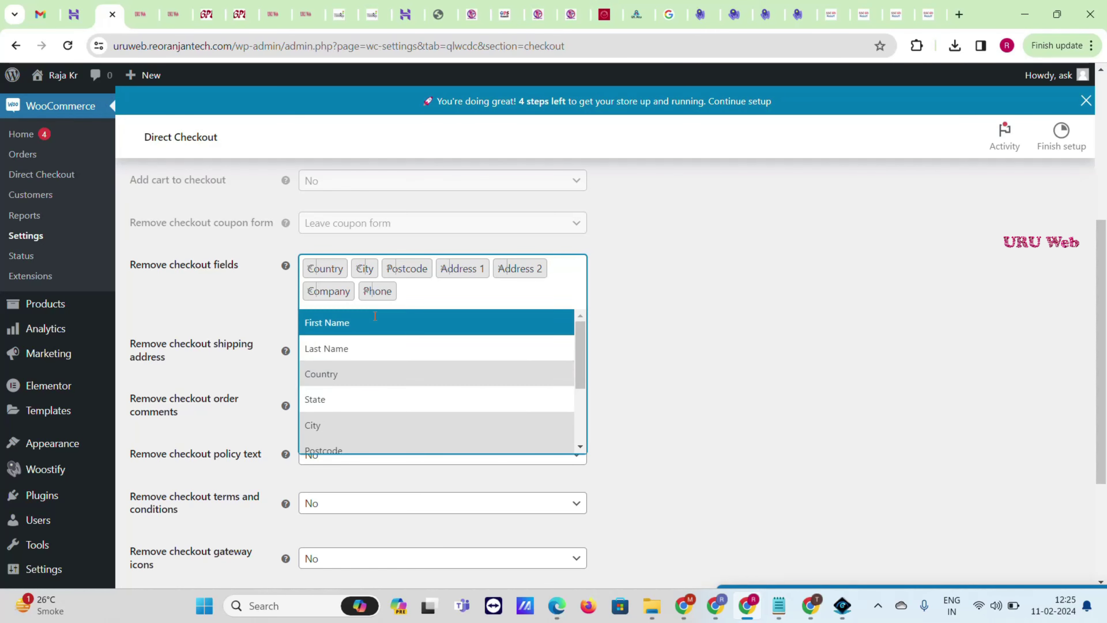
{"action": "scroll", "coordinate": [347, 412], "scroll_direction": "down", "scroll_amount": 2}
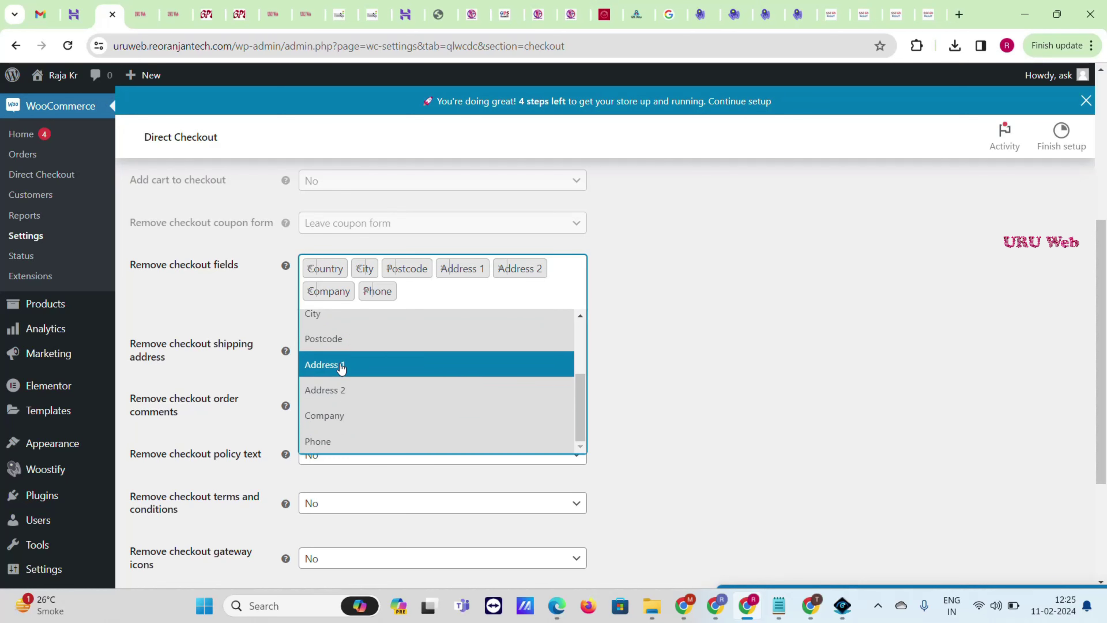
{"action": "scroll", "coordinate": [339, 365], "scroll_direction": "up", "scroll_amount": 3}
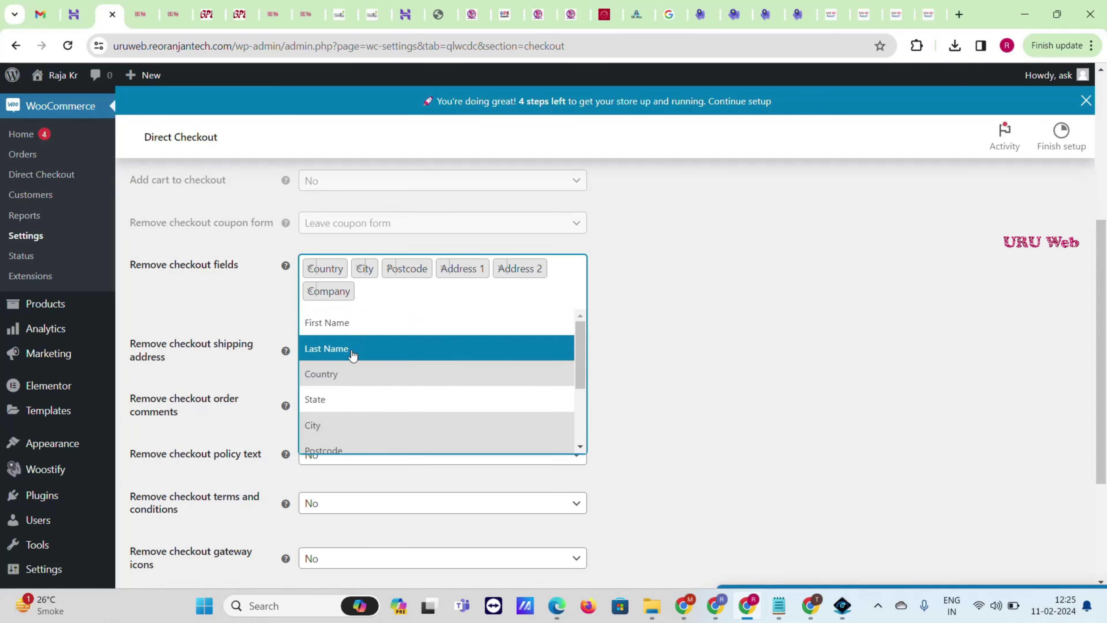
Add State to the removed checkout fields.
{"action": "scroll", "coordinate": [355, 404], "scroll_direction": "down", "scroll_amount": 3}
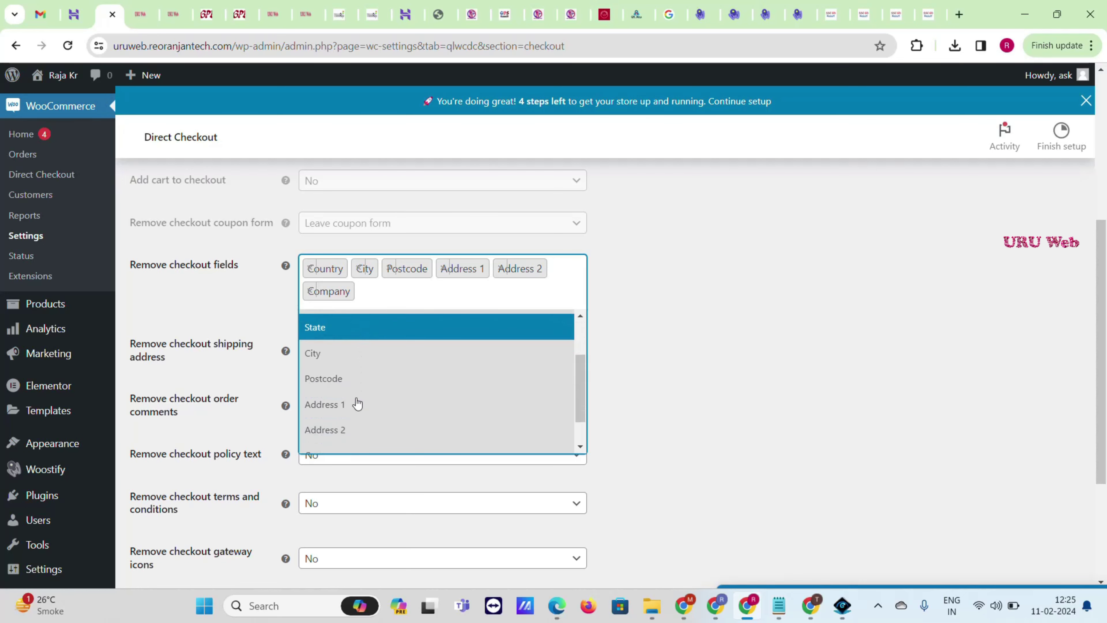
{"action": "scroll", "coordinate": [353, 407], "scroll_direction": "up", "scroll_amount": 3}
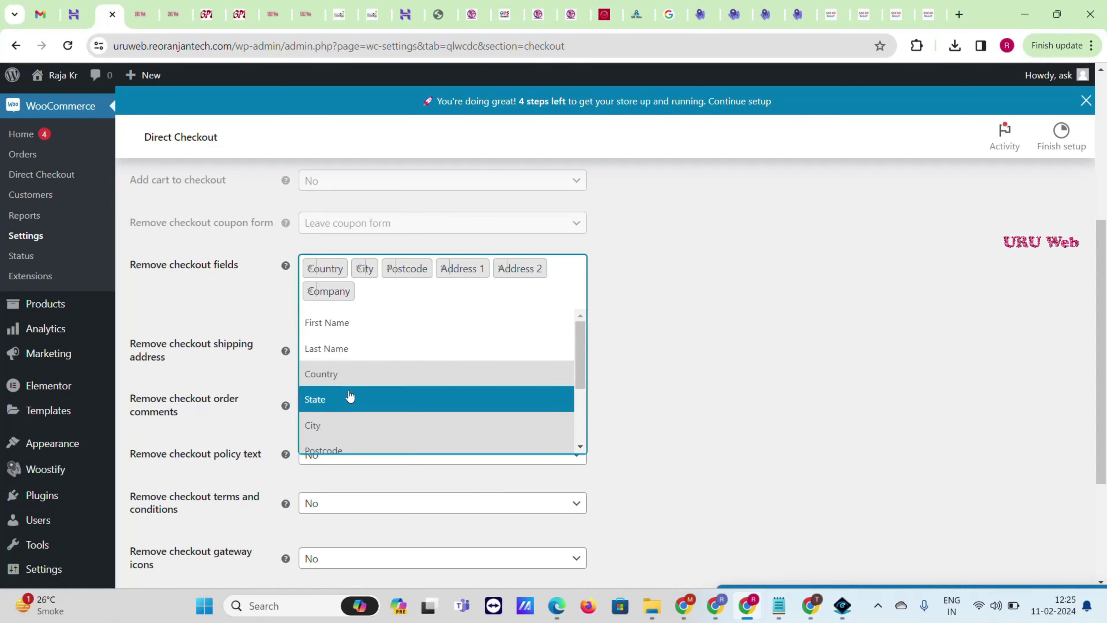
{"action": "left_click", "coordinate": [351, 399]}
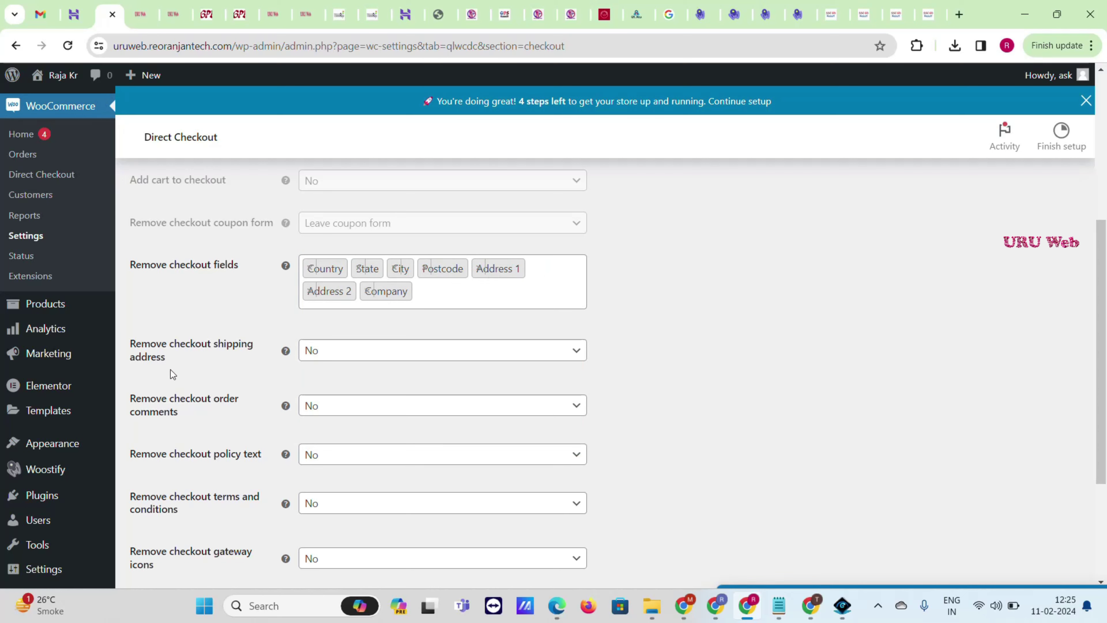
Set Remove checkout shipping address and Remove checkout order comments to Yes, and save the Checkout settings.
{"action": "left_click", "coordinate": [327, 352]}
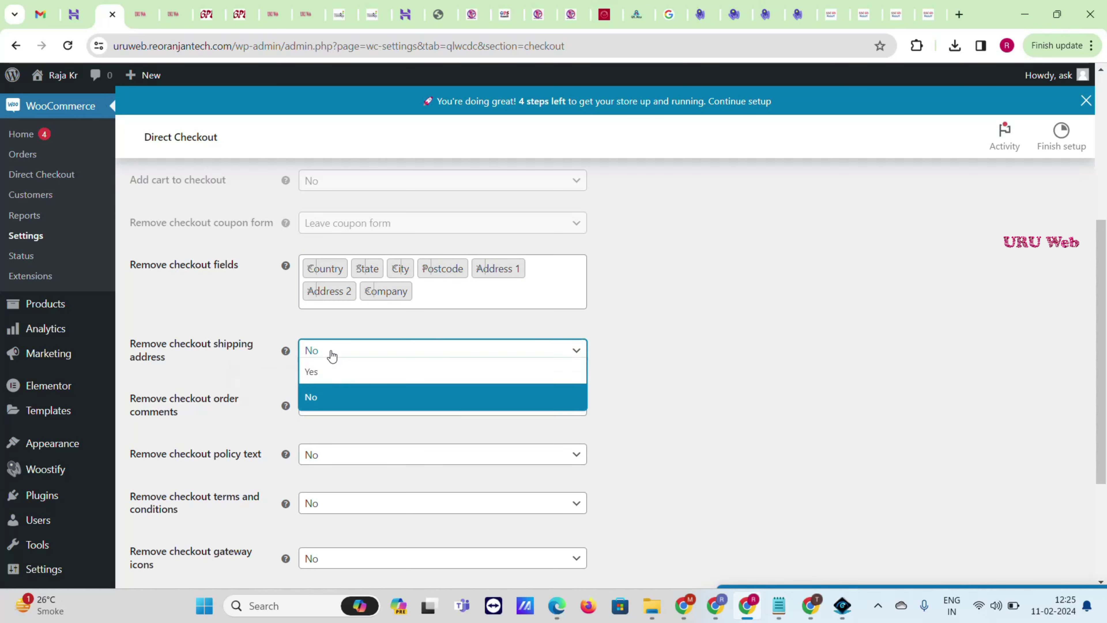
{"action": "left_click", "coordinate": [335, 383]}
{"action": "scroll", "coordinate": [218, 352], "scroll_direction": "down", "scroll_amount": 2}
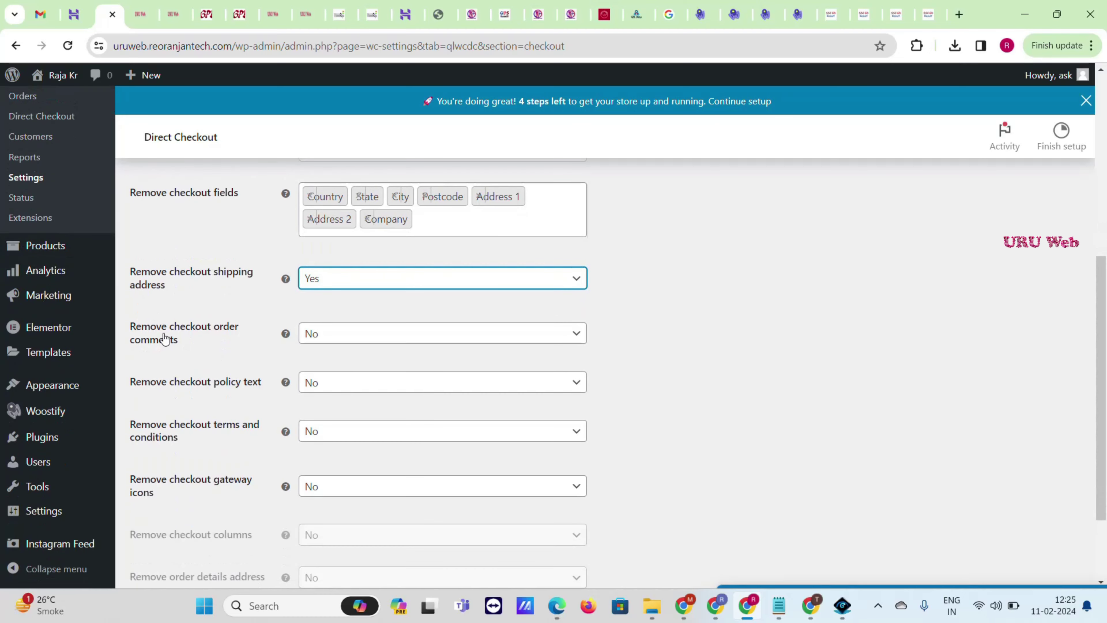
{"action": "left_click", "coordinate": [347, 335]}
{"action": "left_click", "coordinate": [349, 361]}
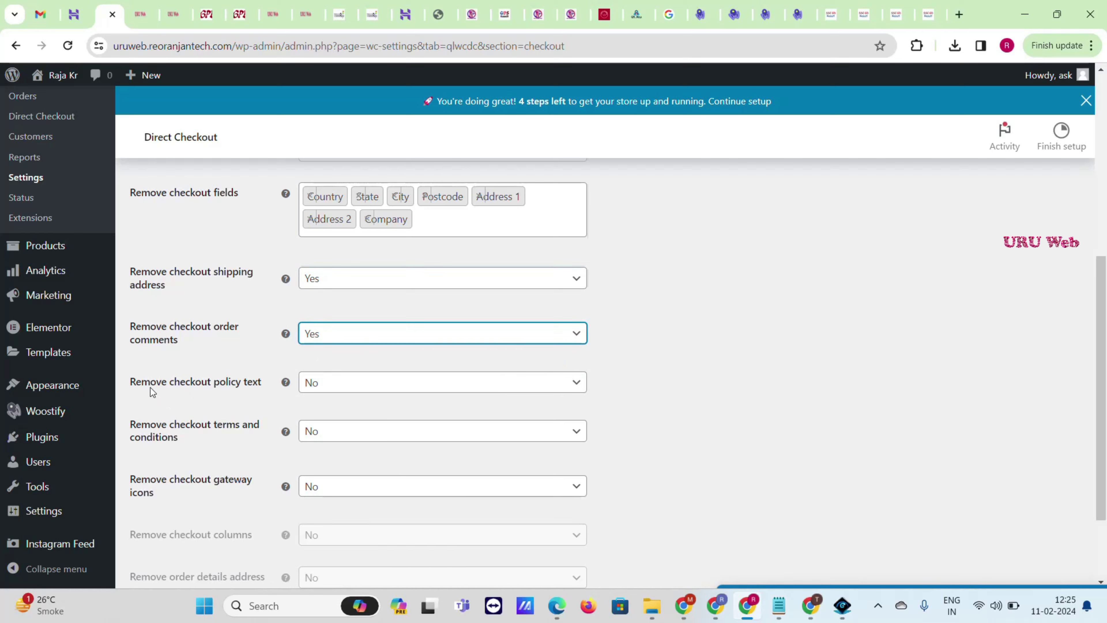
{"action": "scroll", "coordinate": [260, 392], "scroll_direction": "down", "scroll_amount": 3}
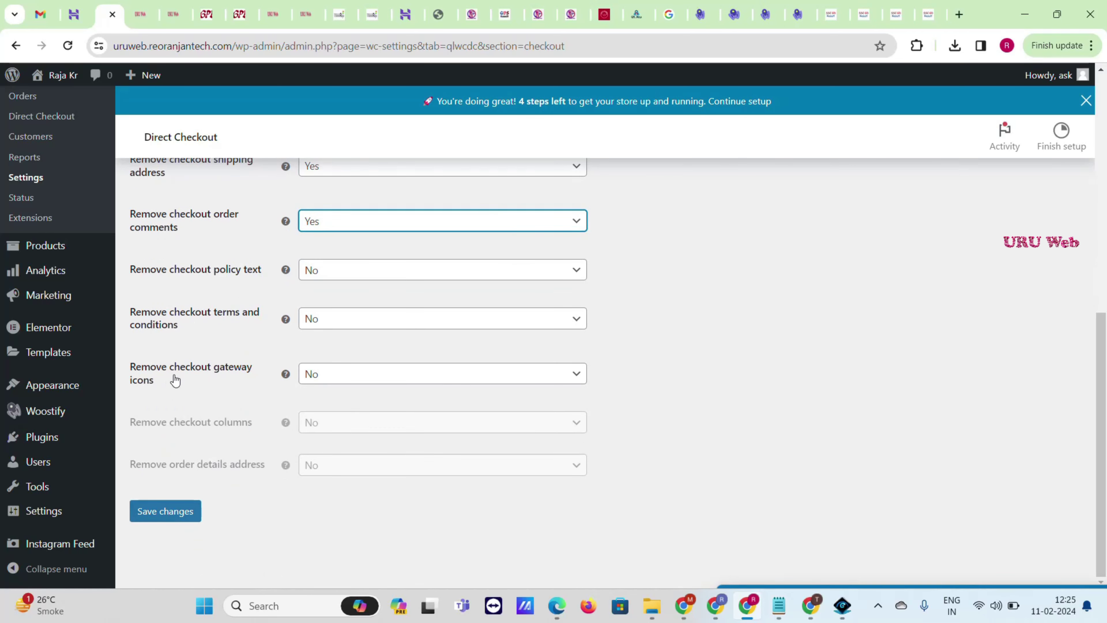
{"action": "left_click", "coordinate": [186, 512]}
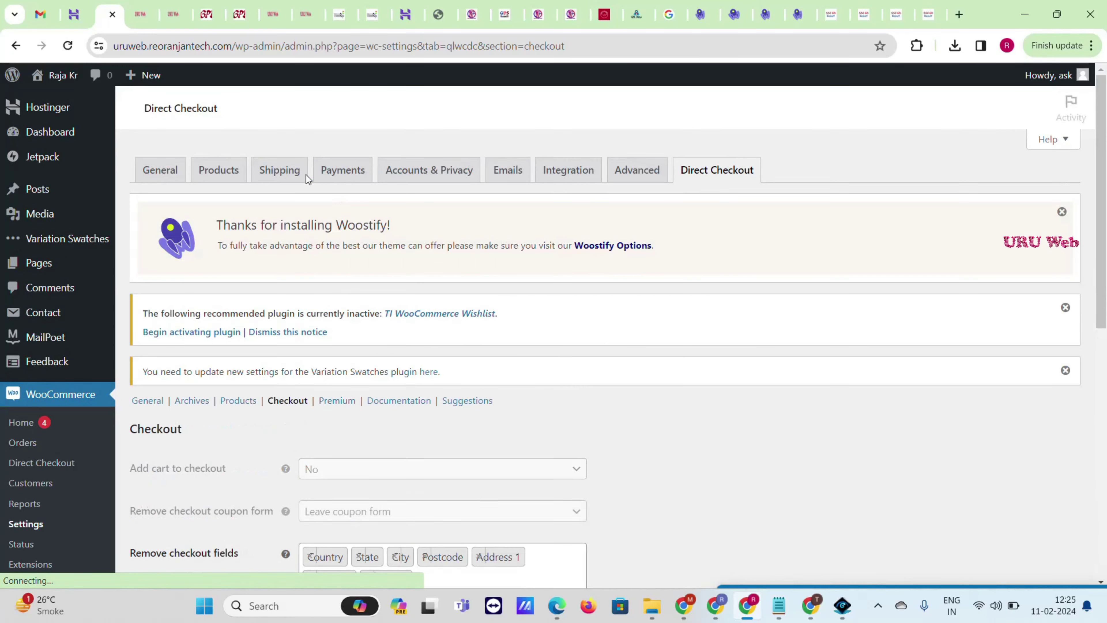
Open Direct Checkout's Products settings and set Replace Add to cart text to Yes.
{"action": "scroll", "coordinate": [301, 304], "scroll_direction": "down", "scroll_amount": 2}
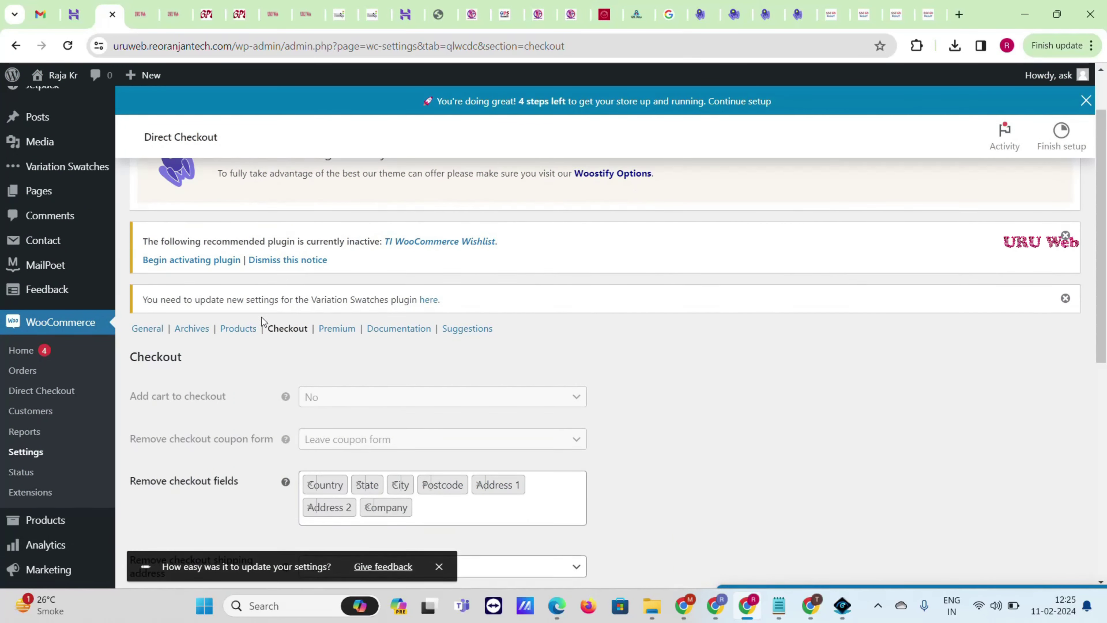
{"action": "left_click", "coordinate": [238, 329]}
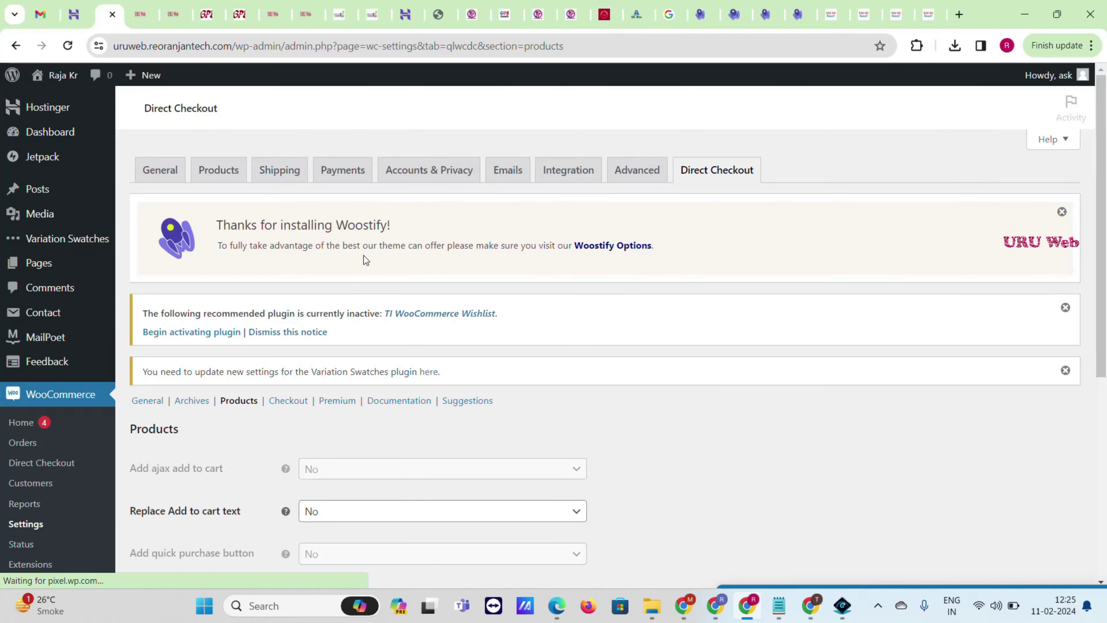
{"action": "scroll", "coordinate": [345, 262], "scroll_direction": "down", "scroll_amount": 3}
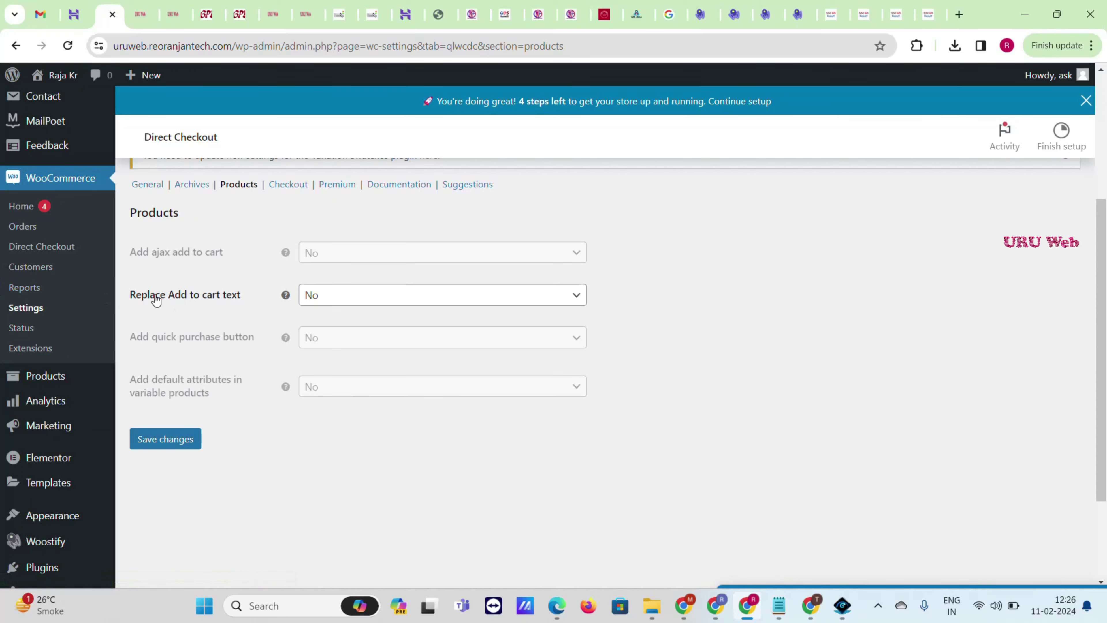
{"action": "left_click", "coordinate": [344, 304]}
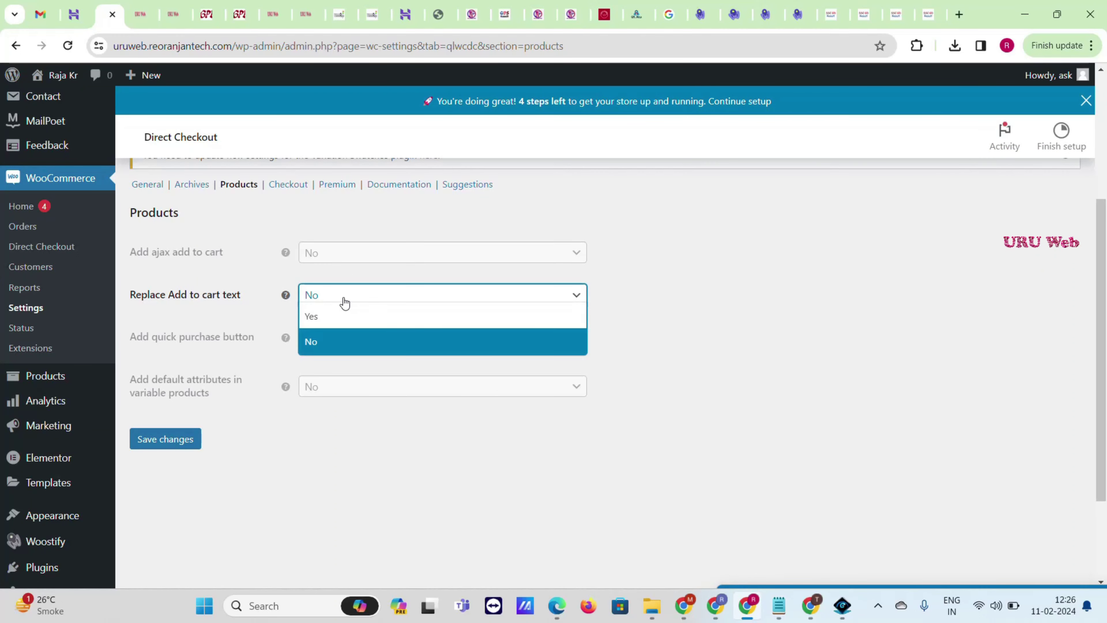
{"action": "left_click", "coordinate": [337, 317]}
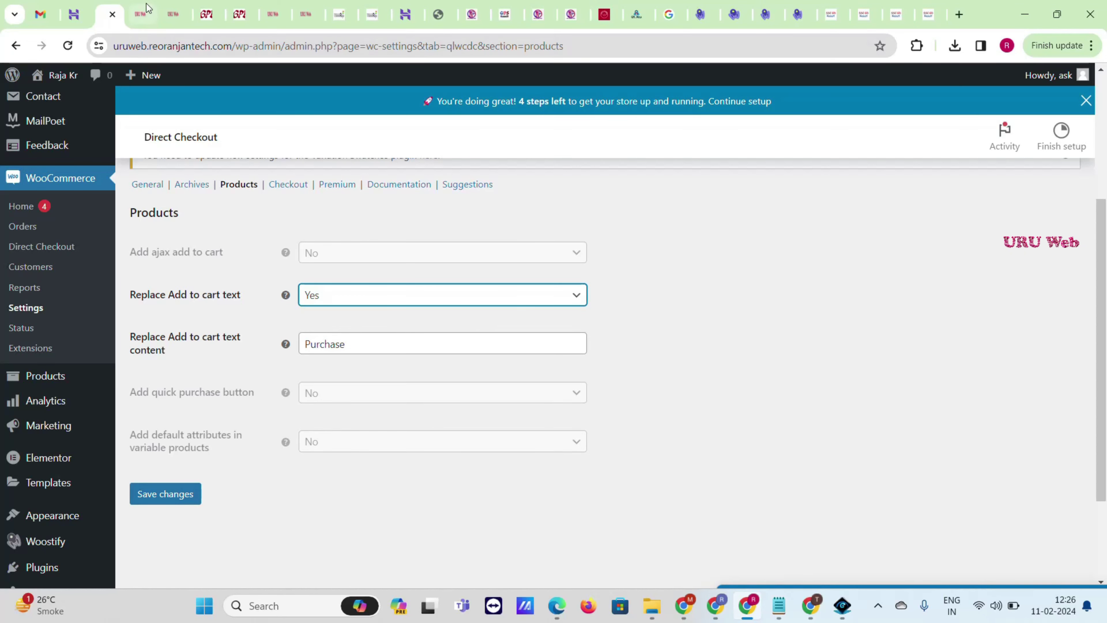
Set the Replace Add to cart text content to Download and save the Products settings.
{"action": "left_click", "coordinate": [145, 14]}
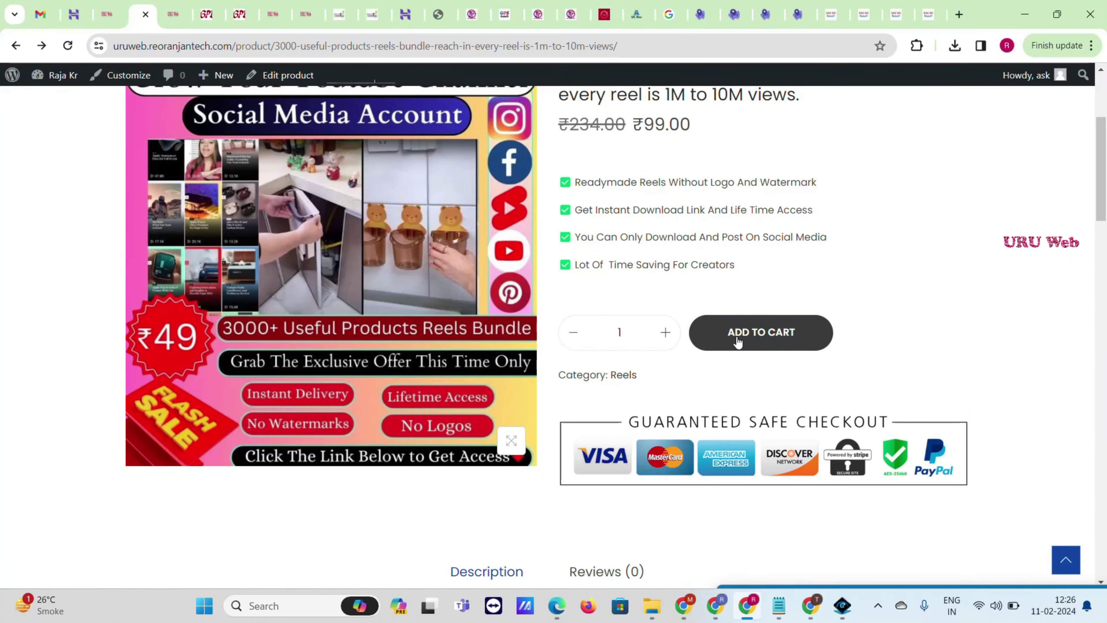
{"action": "left_click", "coordinate": [115, 4]}
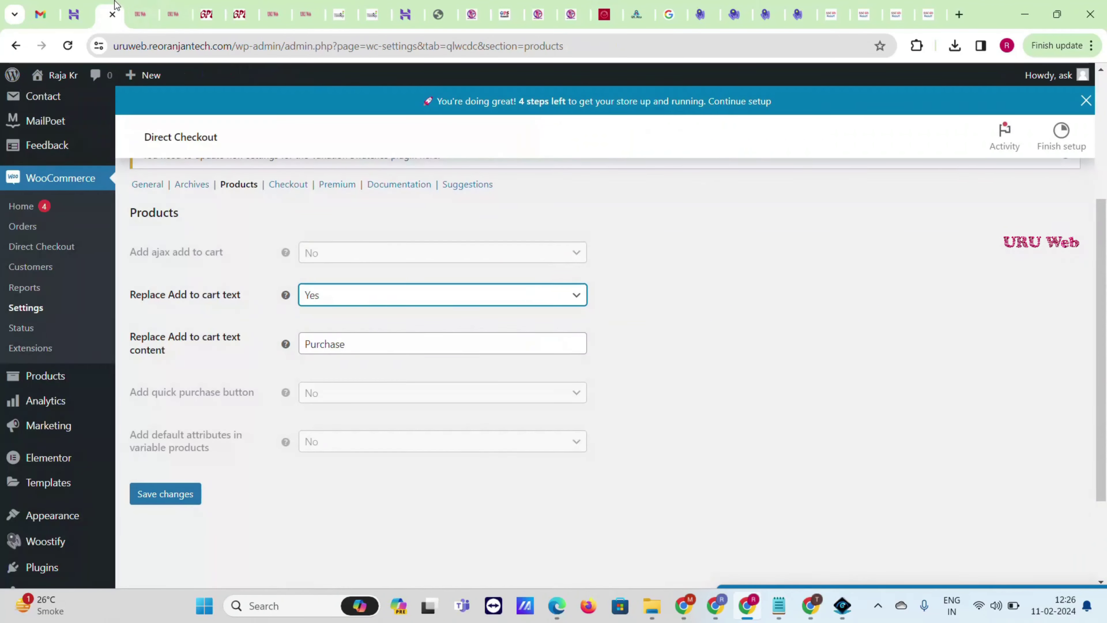
{"action": "double_click", "coordinate": [372, 335]}
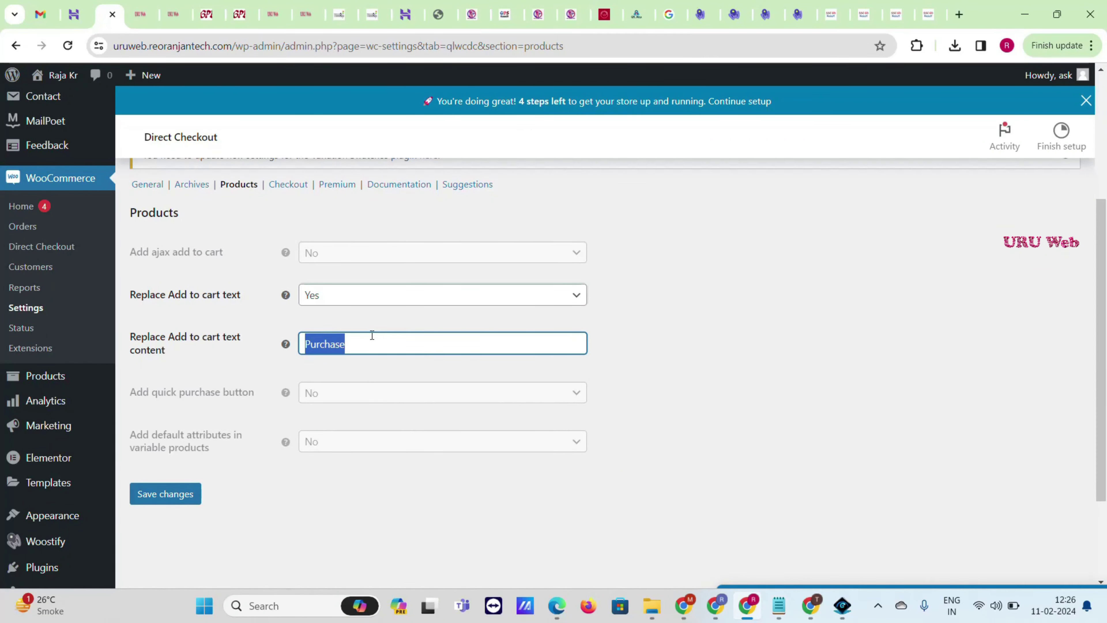
{"action": "type", "text": "Do"}
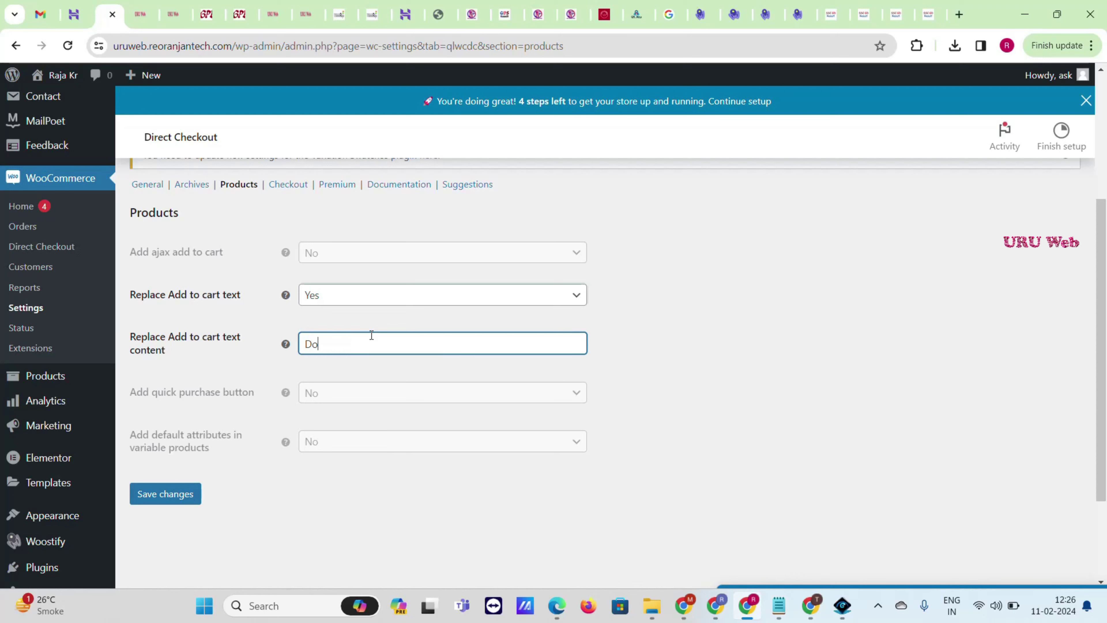
{"action": "type", "text": "wnload"}
{"action": "left_click", "coordinate": [183, 498]}
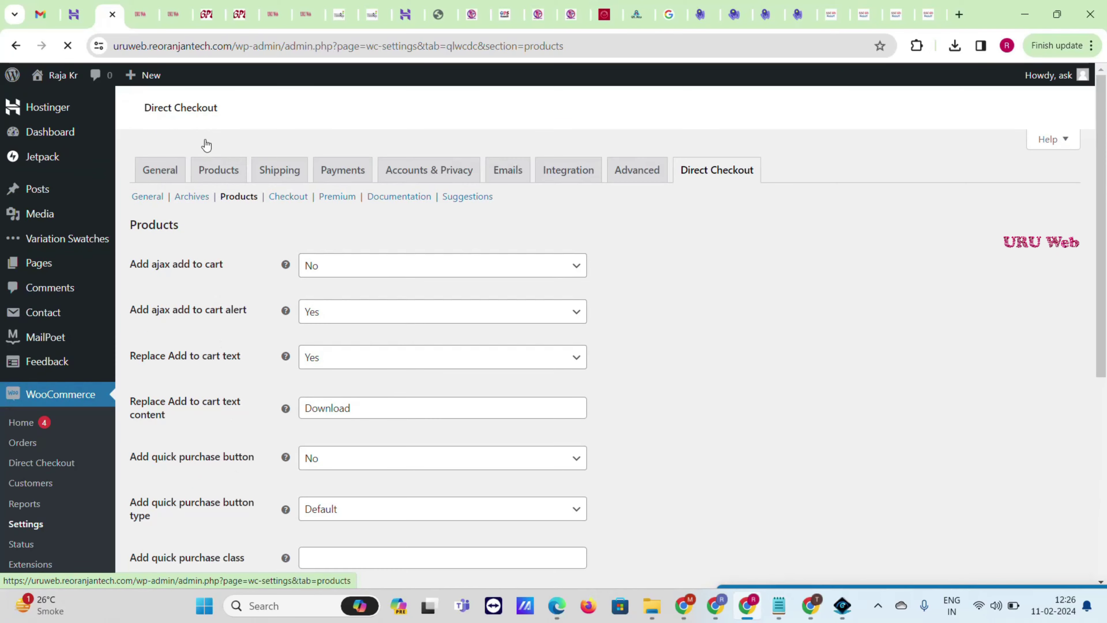
Reload the 3000+ Useful Products Reels Bundle product page to check the label of its purchase button.
{"action": "left_click", "coordinate": [144, 15]}
{"action": "scroll", "coordinate": [284, 167], "scroll_direction": "up", "scroll_amount": 5}
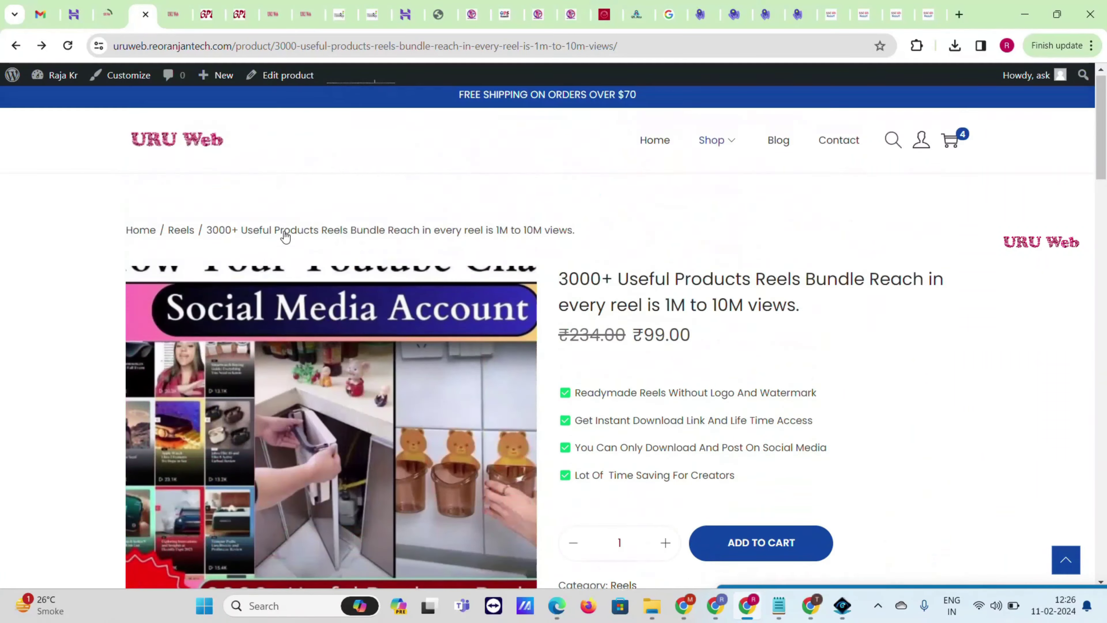
{"action": "left_click", "coordinate": [70, 47]}
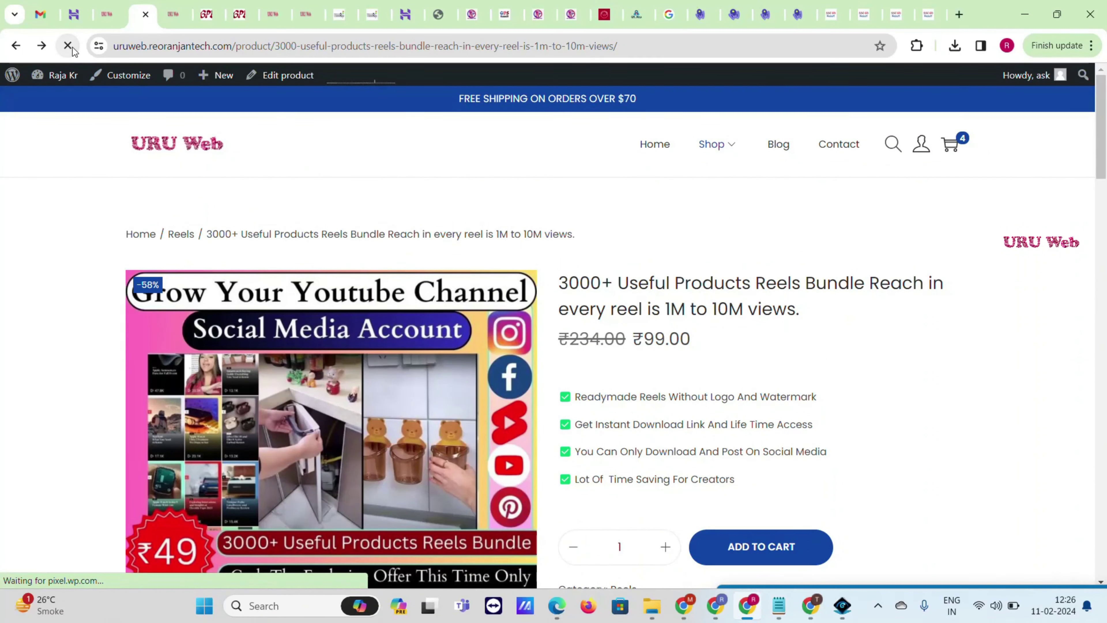
{"action": "scroll", "coordinate": [843, 432], "scroll_direction": "down", "scroll_amount": 1}
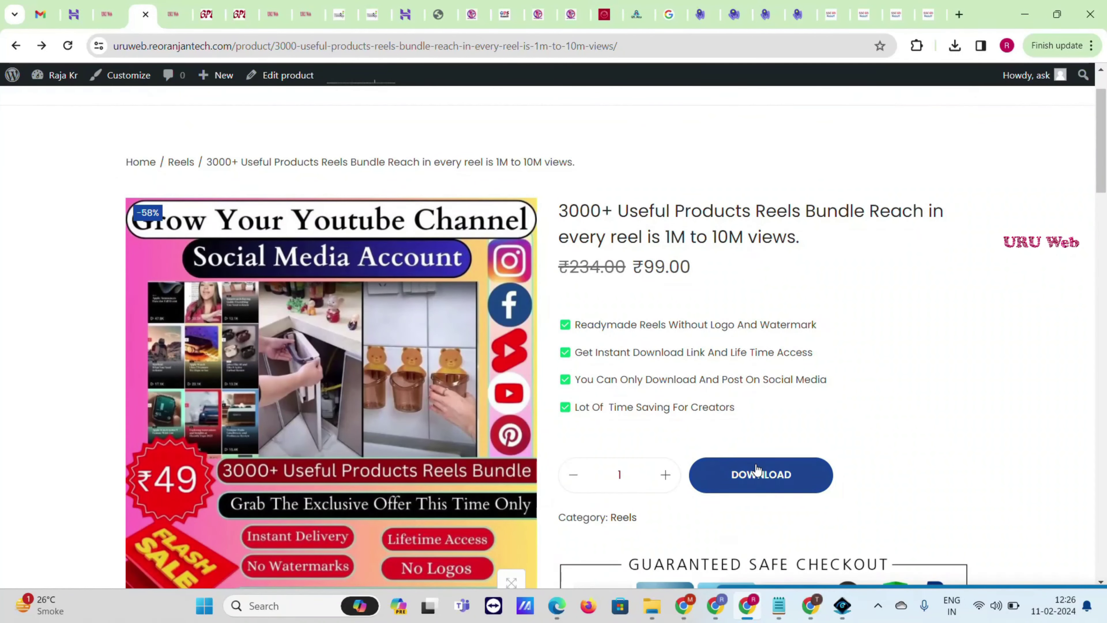
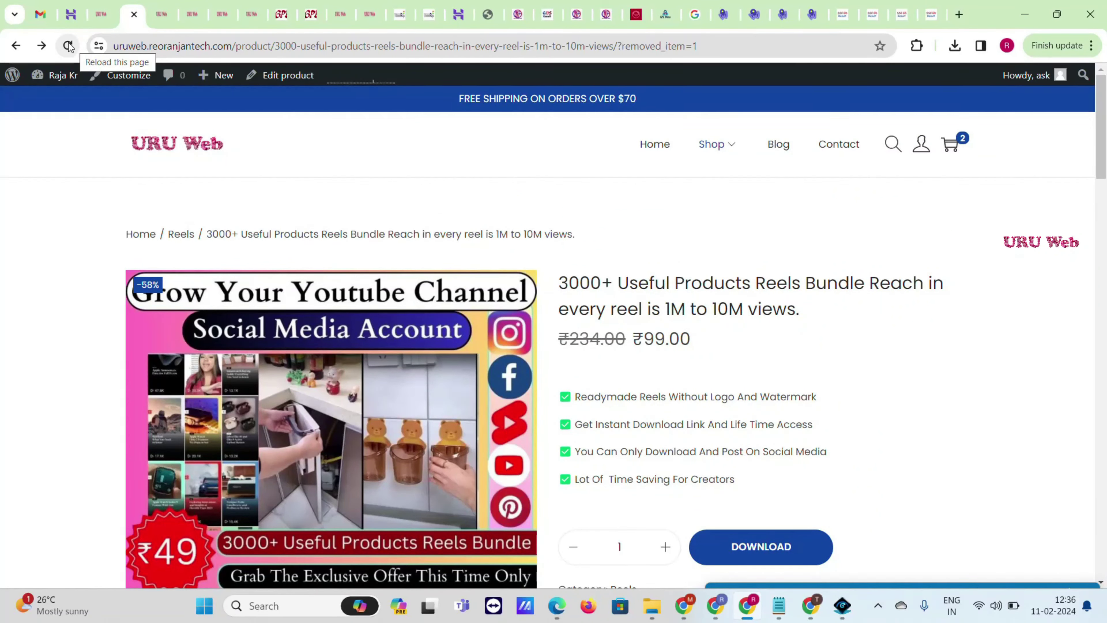
Reload the reels bundle product page and order it through the Download button to test the redirect to checkout.
{"action": "left_click", "coordinate": [68, 46]}
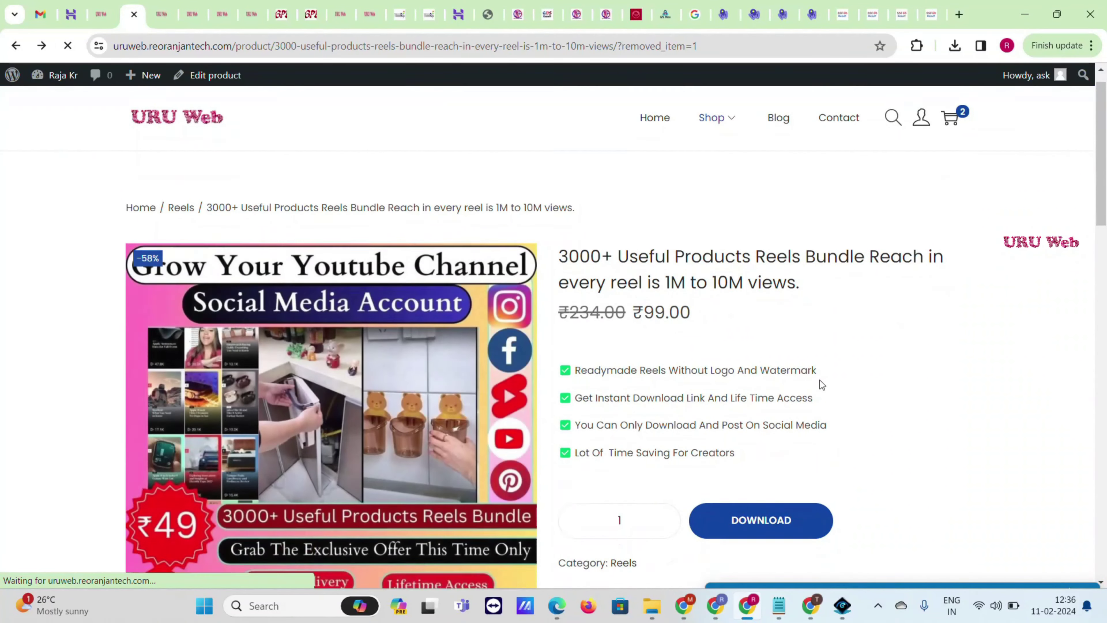
{"action": "scroll", "coordinate": [820, 379], "scroll_direction": "down", "scroll_amount": 1}
{"action": "left_click", "coordinate": [772, 484]}
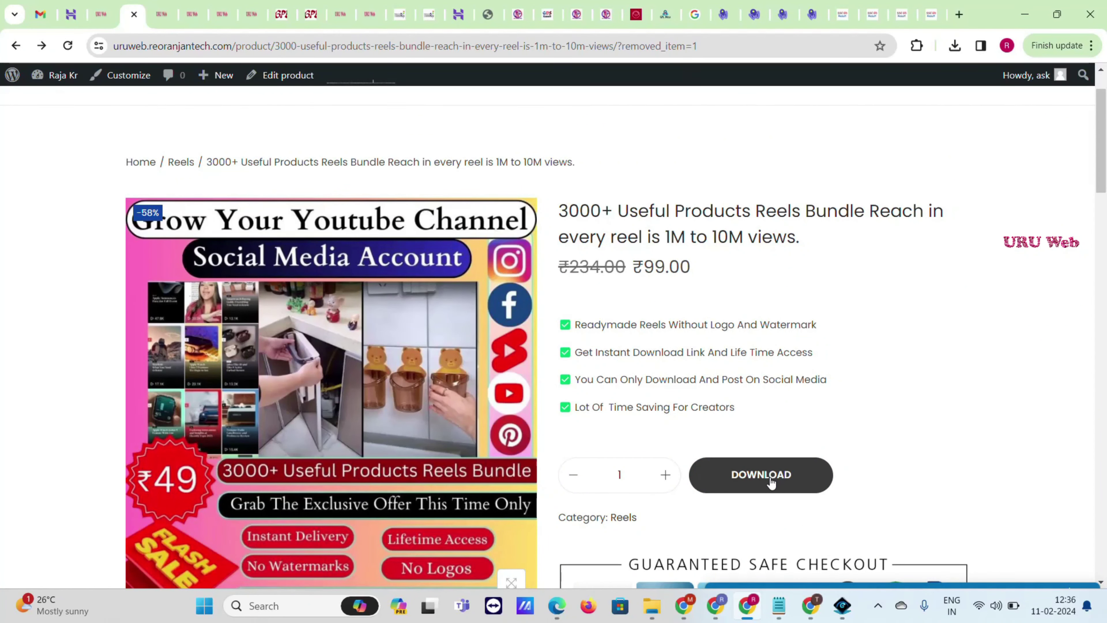
{"action": "left_click", "coordinate": [771, 482]}
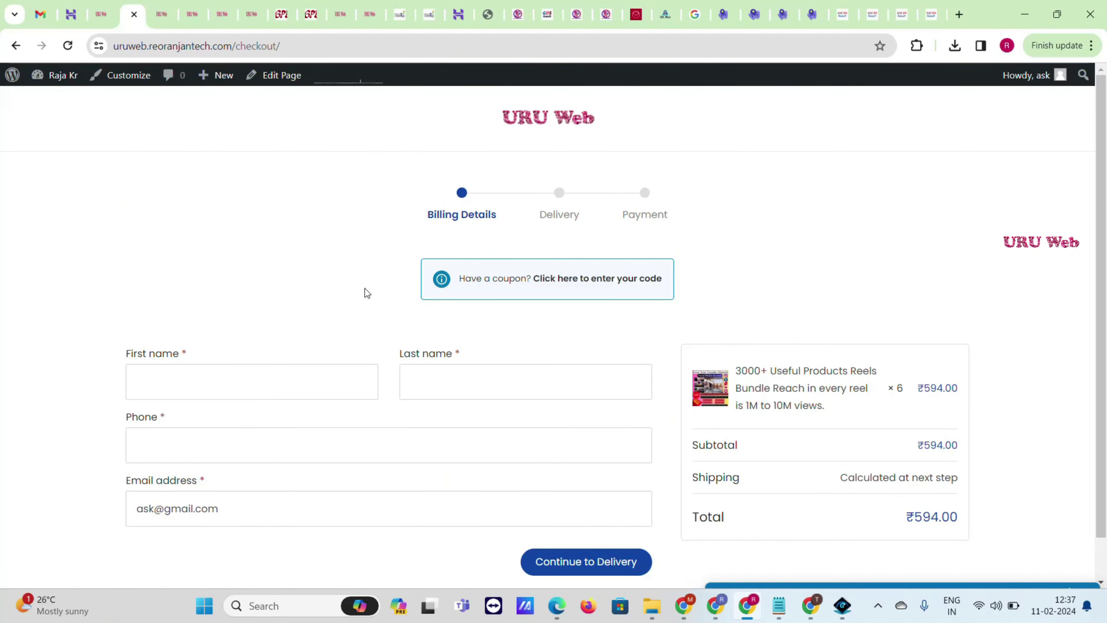
{"action": "scroll", "coordinate": [269, 383], "scroll_direction": "down", "scroll_amount": 1}
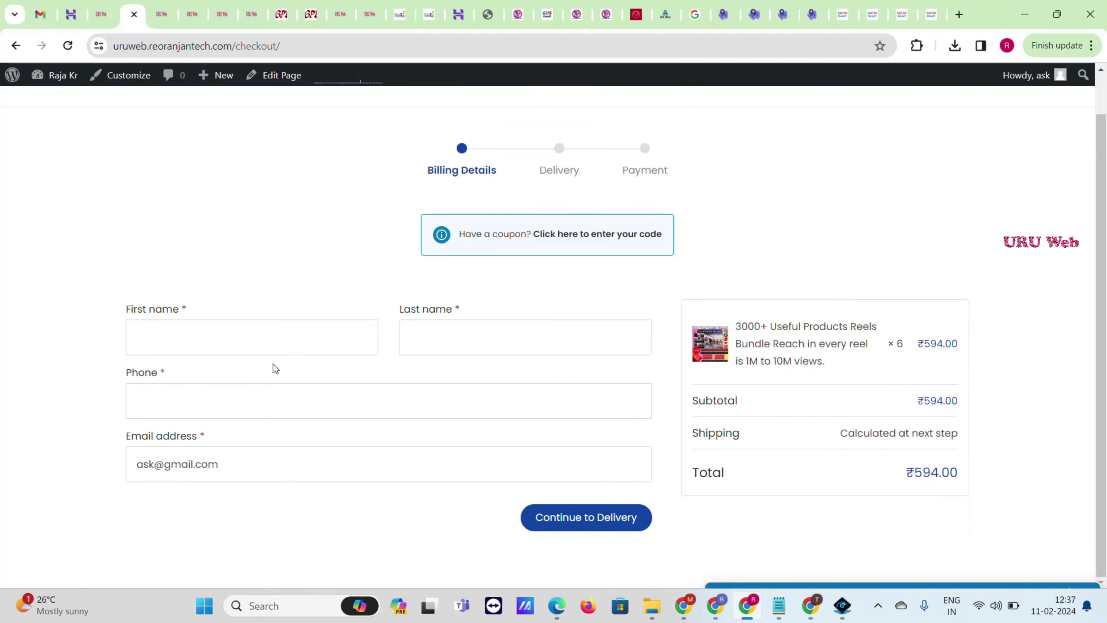
Fill in the customer's first name, last name and phone number in Billing Details, and continue to Delivery.
{"action": "left_click", "coordinate": [254, 339]}
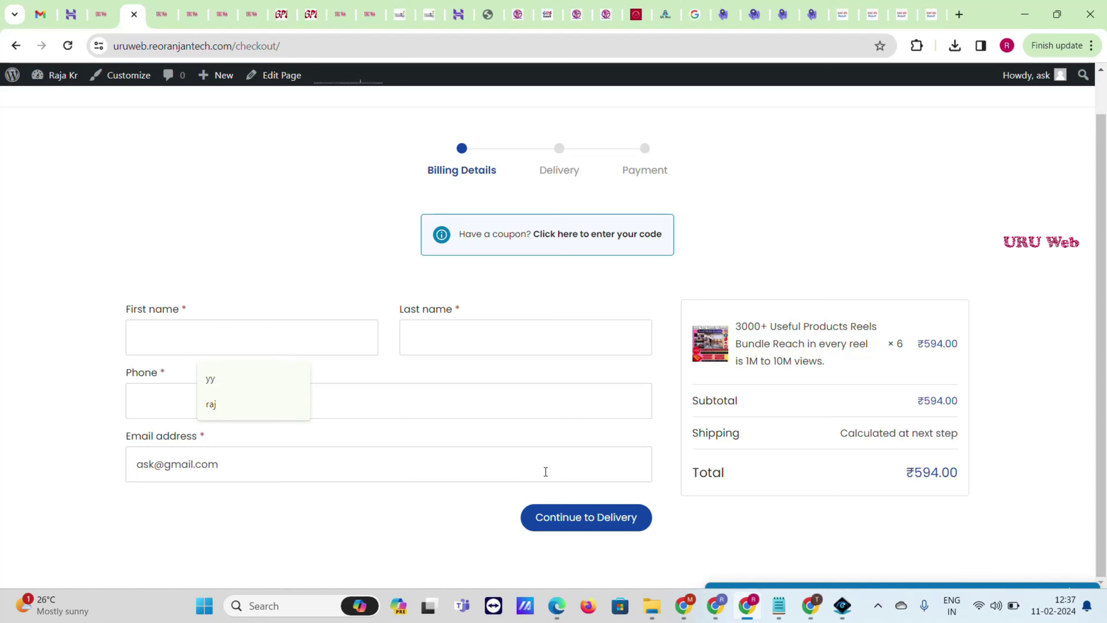
{"action": "left_click", "coordinate": [265, 377]}
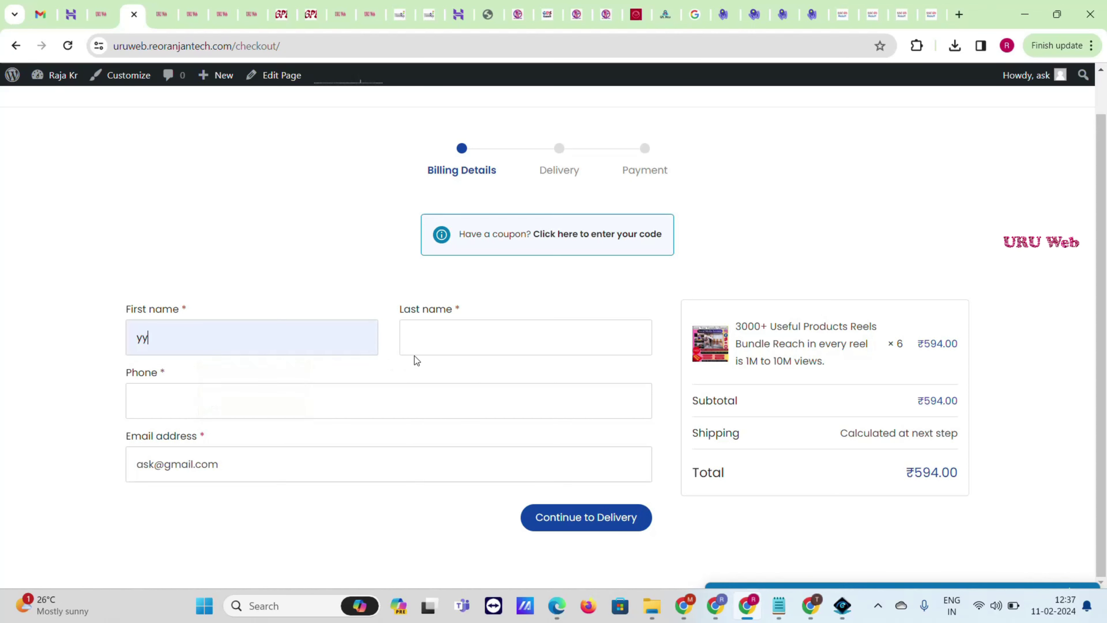
{"action": "left_click", "coordinate": [432, 344]}
{"action": "left_click", "coordinate": [475, 379]}
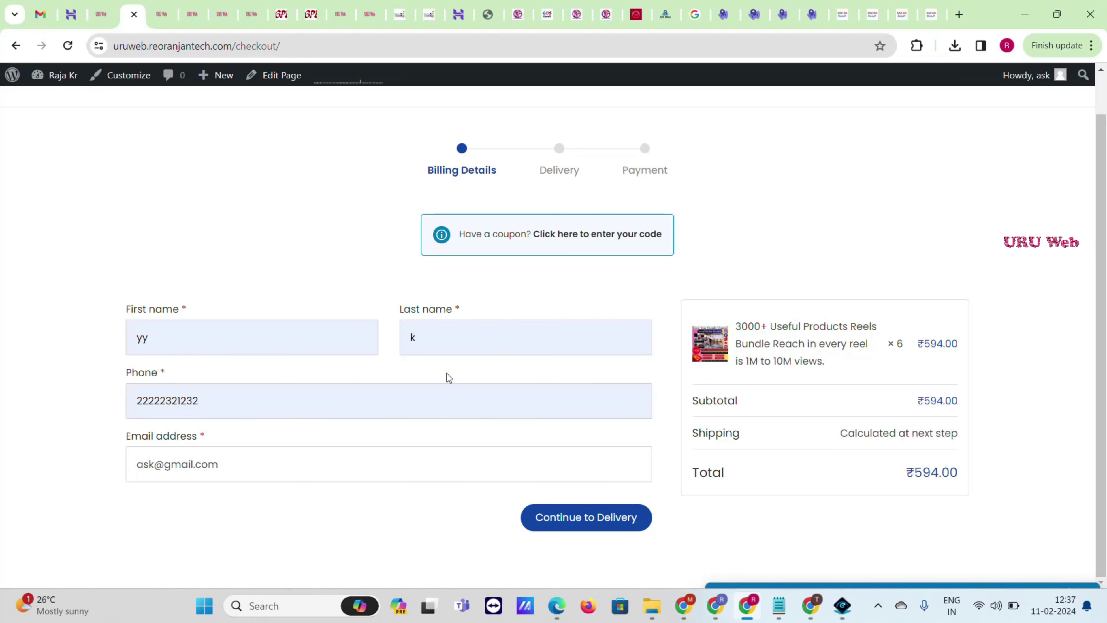
{"action": "left_click", "coordinate": [607, 523]}
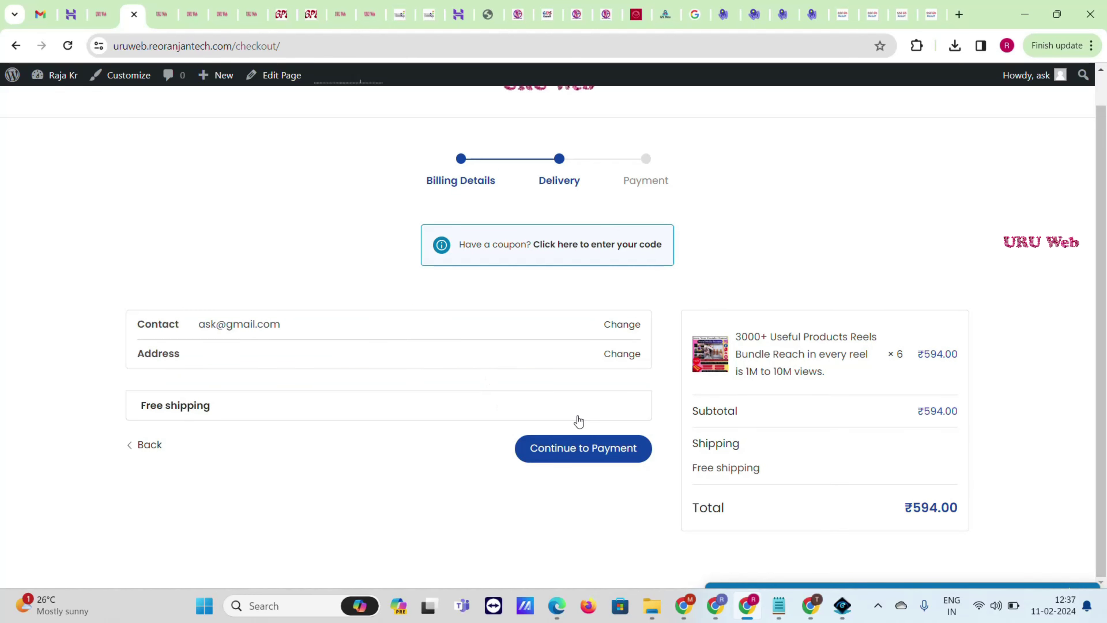
Continue to Payment, opt in to the exclusive emails, and try to place the reels bundle order.
{"action": "left_click", "coordinate": [574, 458]}
{"action": "scroll", "coordinate": [564, 438], "scroll_direction": "down", "scroll_amount": 1}
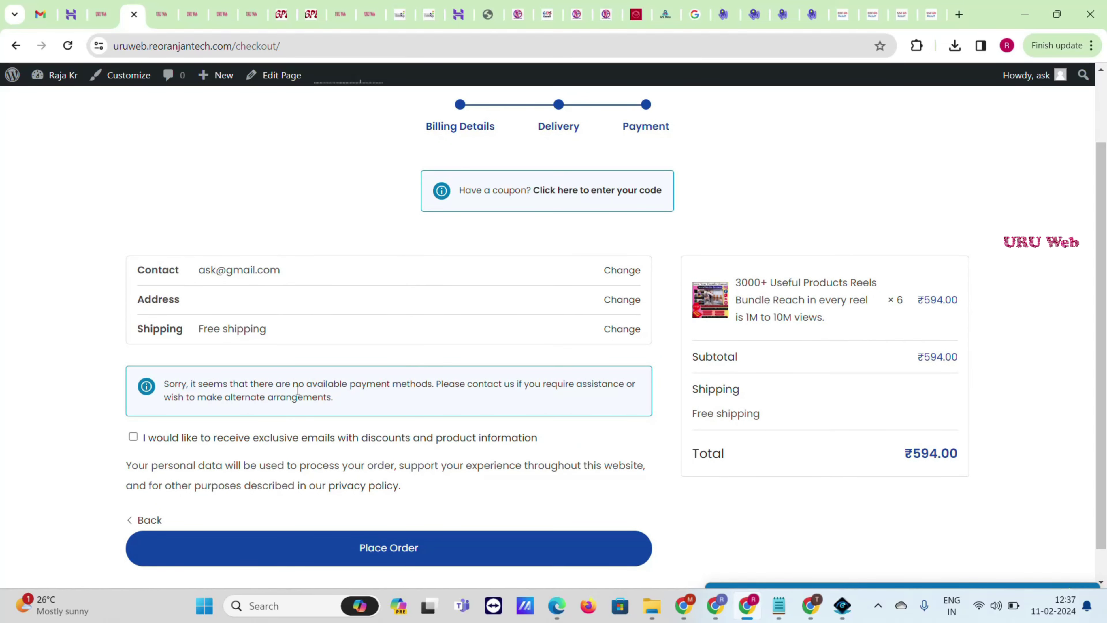
{"action": "left_click", "coordinate": [142, 440]}
{"action": "left_click", "coordinate": [451, 554]}
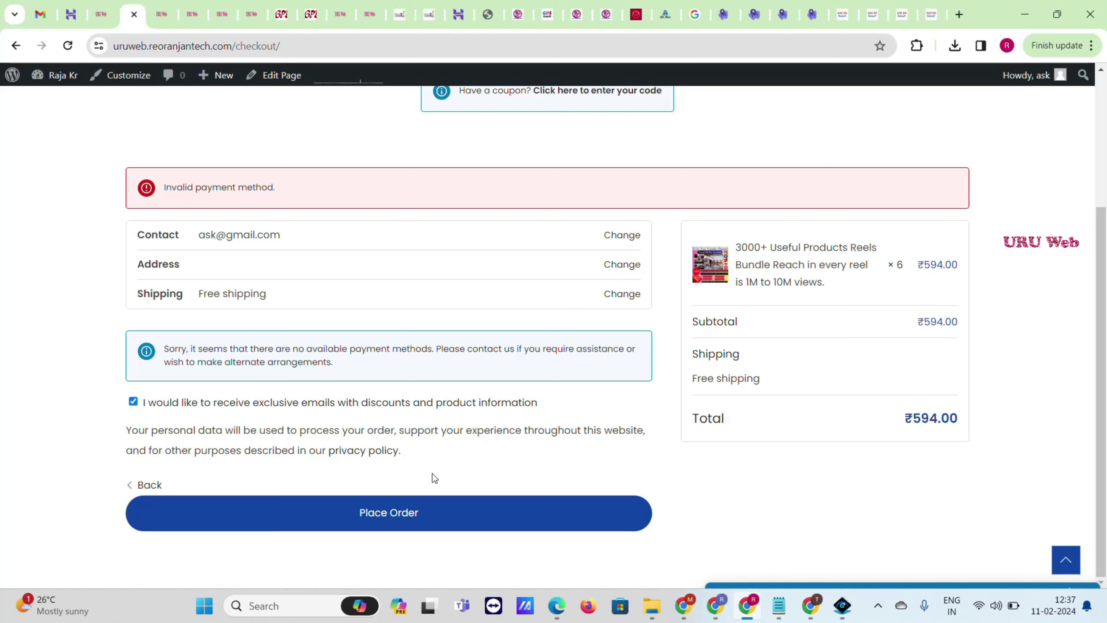
{"action": "scroll", "coordinate": [726, 302], "scroll_direction": "up", "scroll_amount": 4}
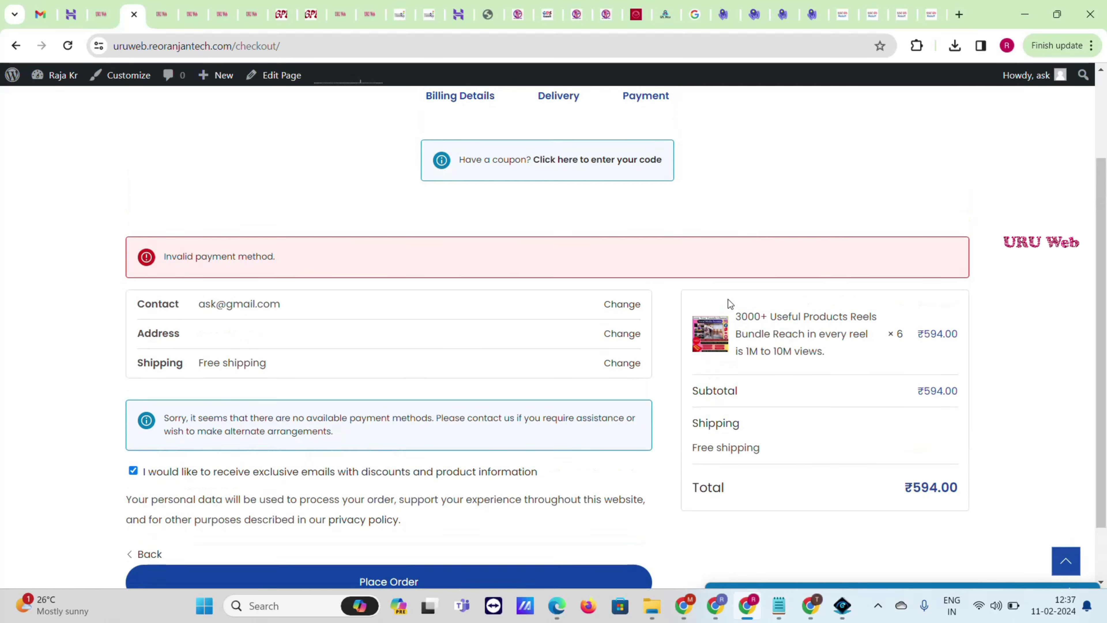
Enable the Cash on delivery payment method in the WooCommerce Payments settings and save the changes.
{"action": "left_click", "coordinate": [107, 5]}
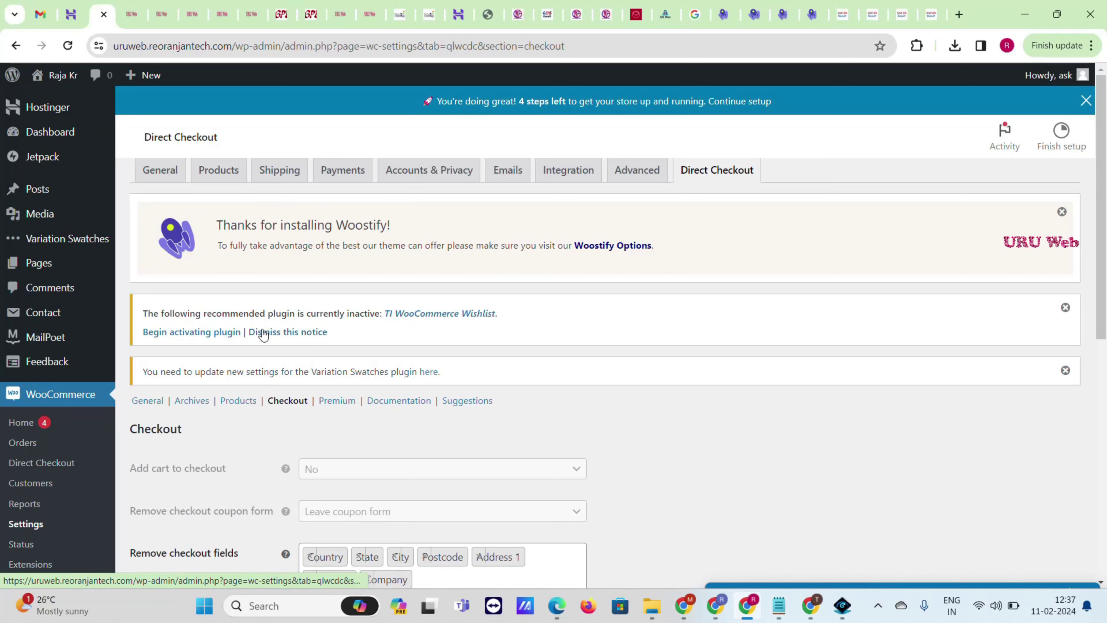
{"action": "scroll", "coordinate": [263, 334], "scroll_direction": "down", "scroll_amount": 2}
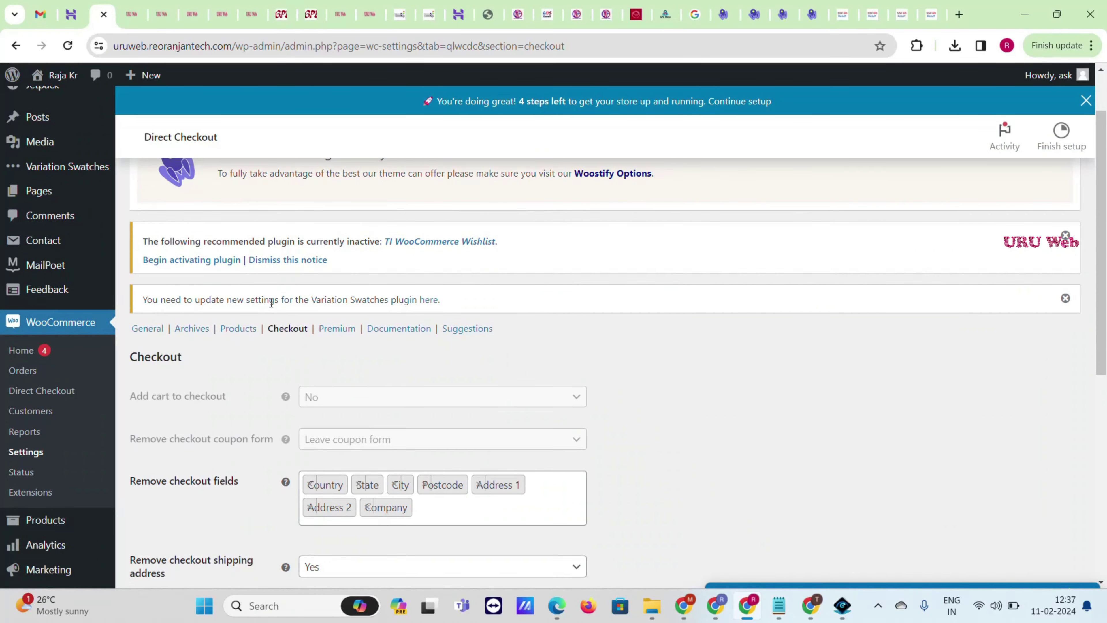
{"action": "scroll", "coordinate": [283, 313], "scroll_direction": "up", "scroll_amount": 2}
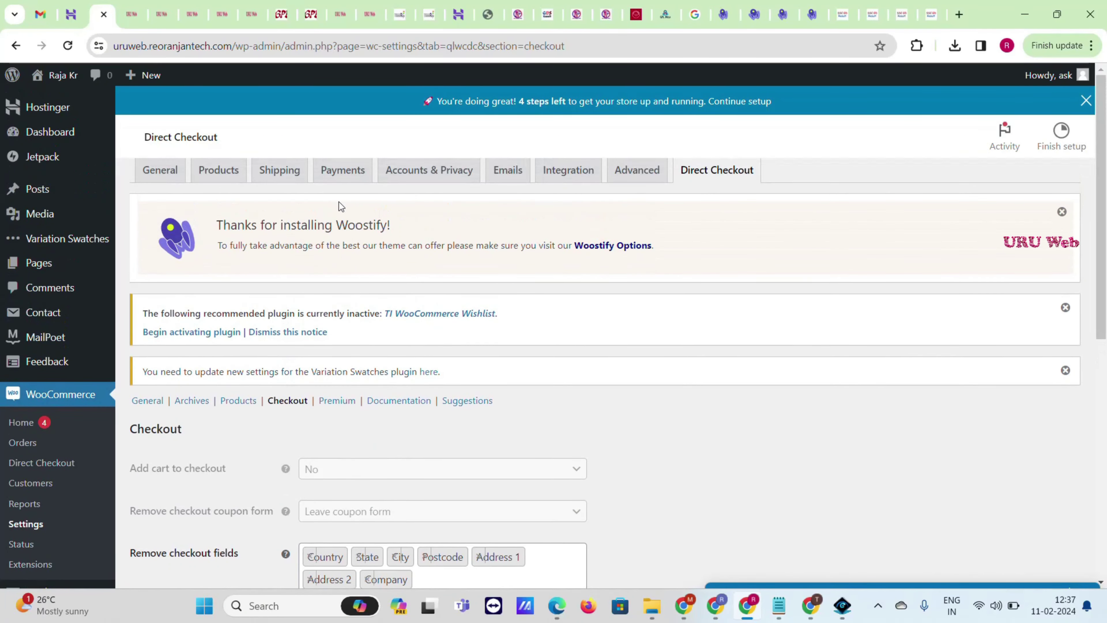
{"action": "left_click", "coordinate": [338, 171]}
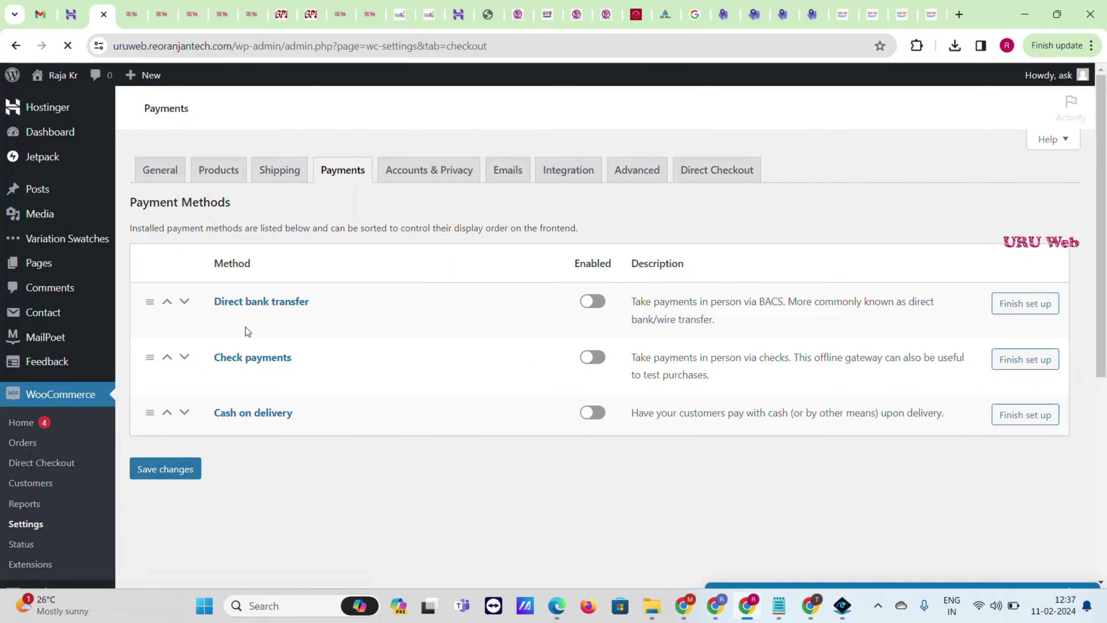
{"action": "scroll", "coordinate": [632, 414], "scroll_direction": "down", "scroll_amount": 5}
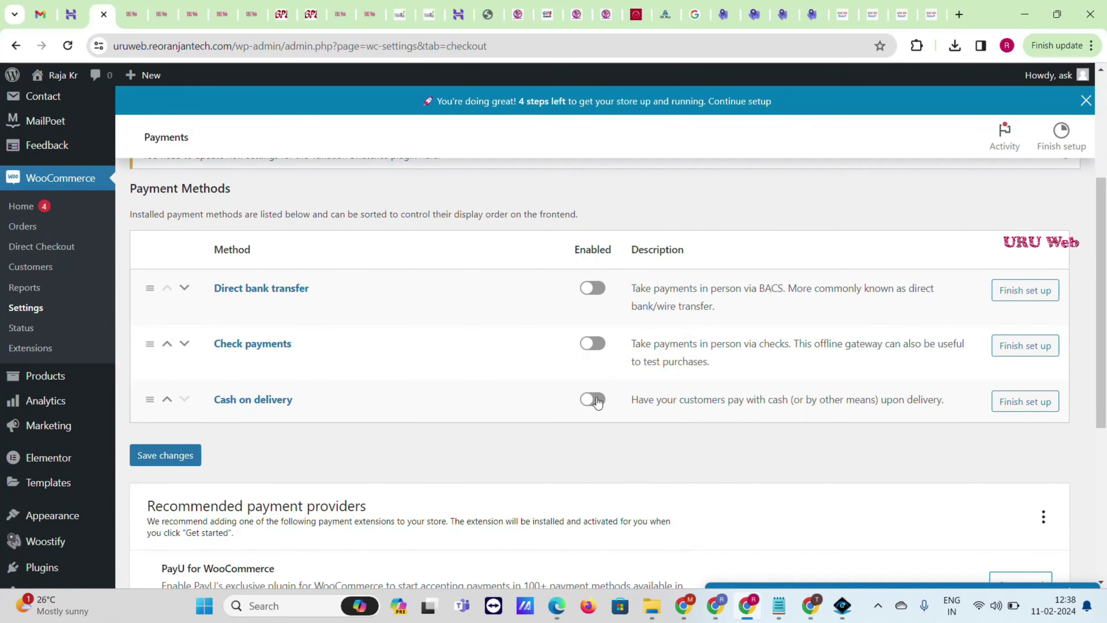
{"action": "left_click", "coordinate": [195, 455]}
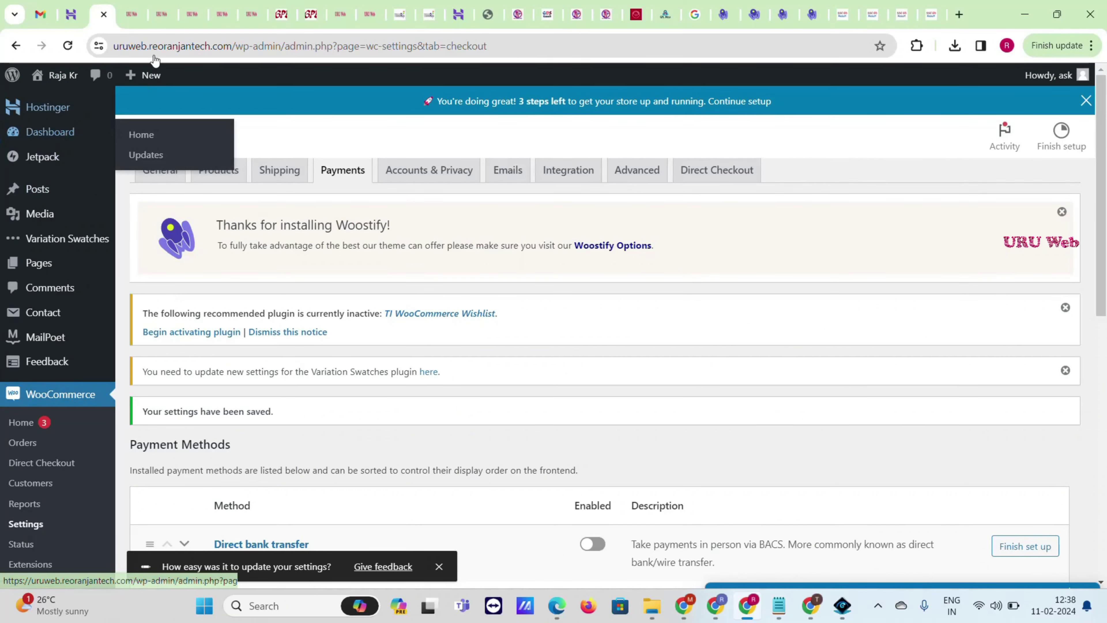
Reload the checkout, continue through Delivery to Payment, and place the reels bundle order with Cash on delivery and email opt-in, then review its confirmation.
{"action": "left_click", "coordinate": [132, 13]}
{"action": "scroll", "coordinate": [275, 239], "scroll_direction": "down", "scroll_amount": 4}
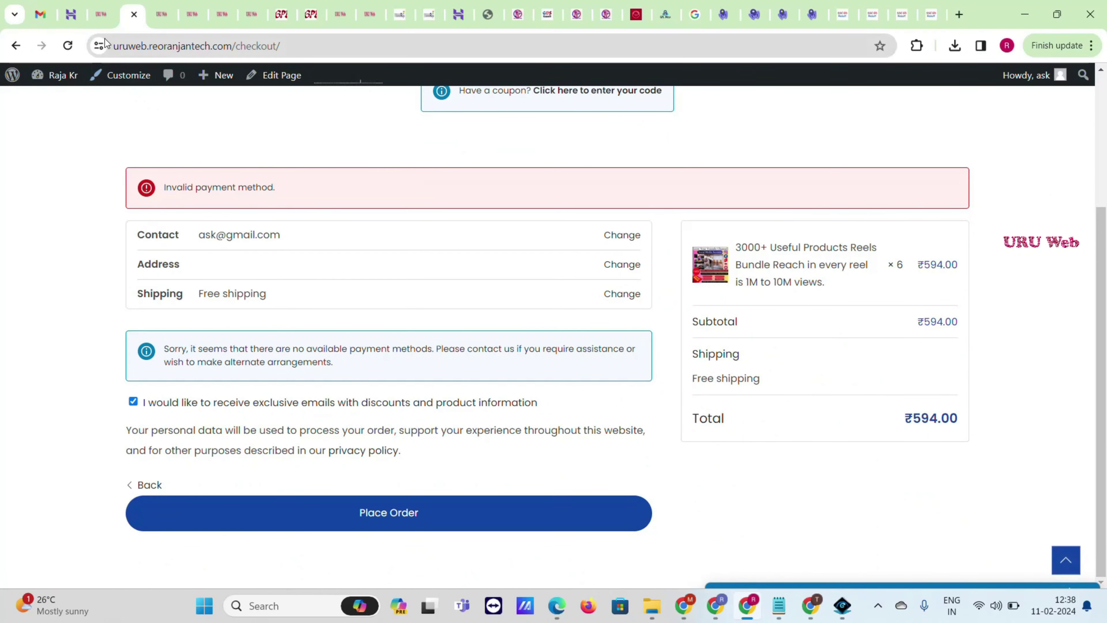
{"action": "left_click", "coordinate": [74, 46]}
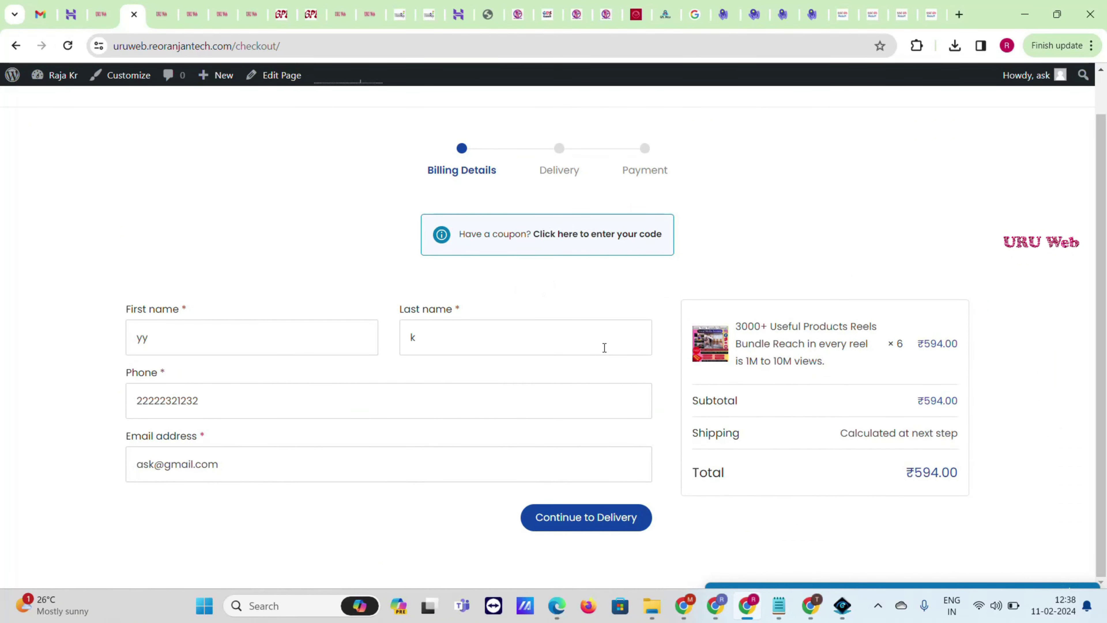
{"action": "left_click", "coordinate": [613, 522]}
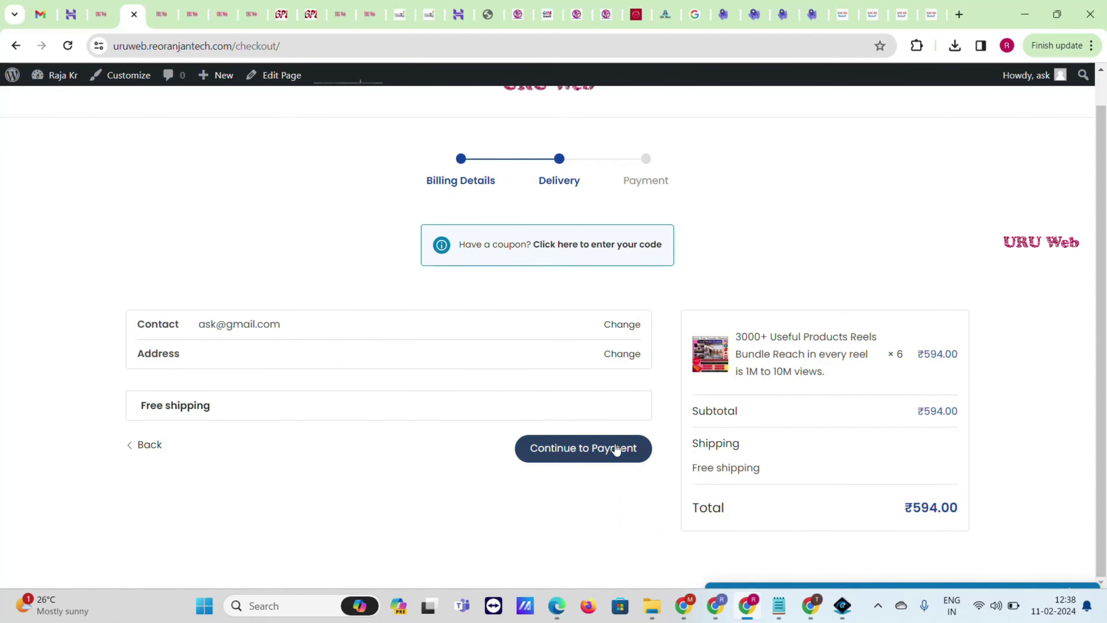
{"action": "left_click", "coordinate": [616, 450]}
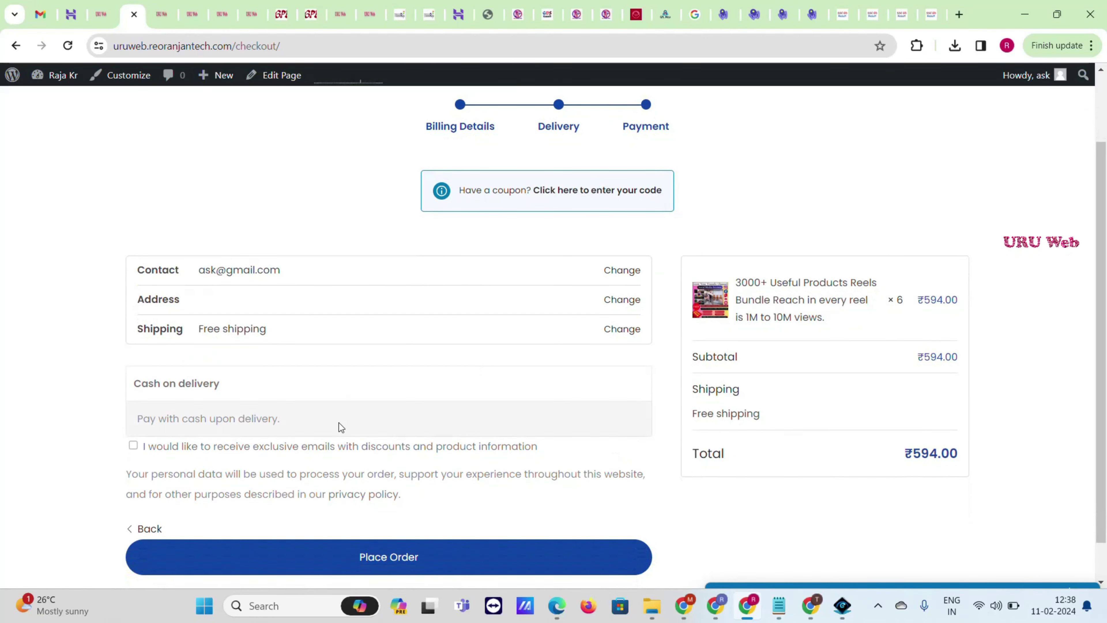
{"action": "left_click", "coordinate": [133, 446]}
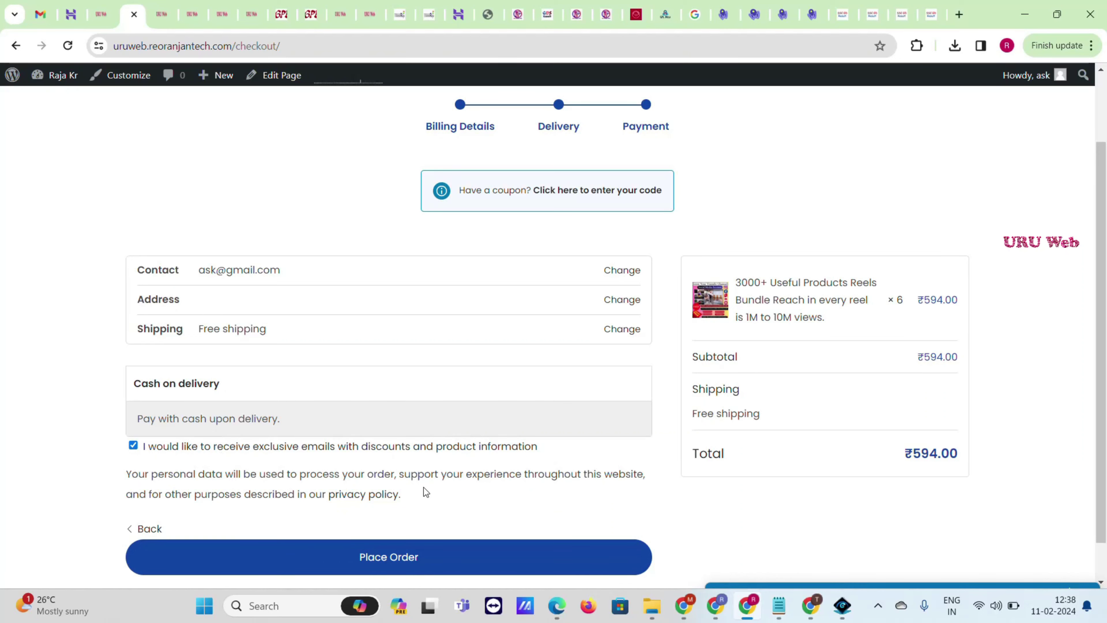
{"action": "left_click", "coordinate": [451, 563]}
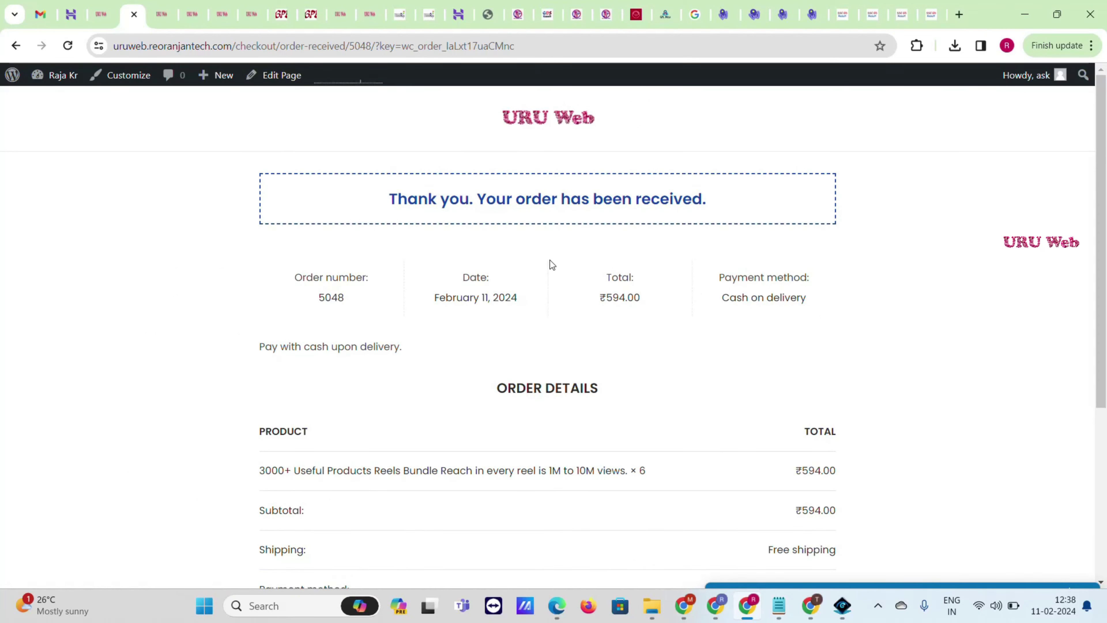
{"action": "scroll", "coordinate": [584, 278], "scroll_direction": "down", "scroll_amount": 5}
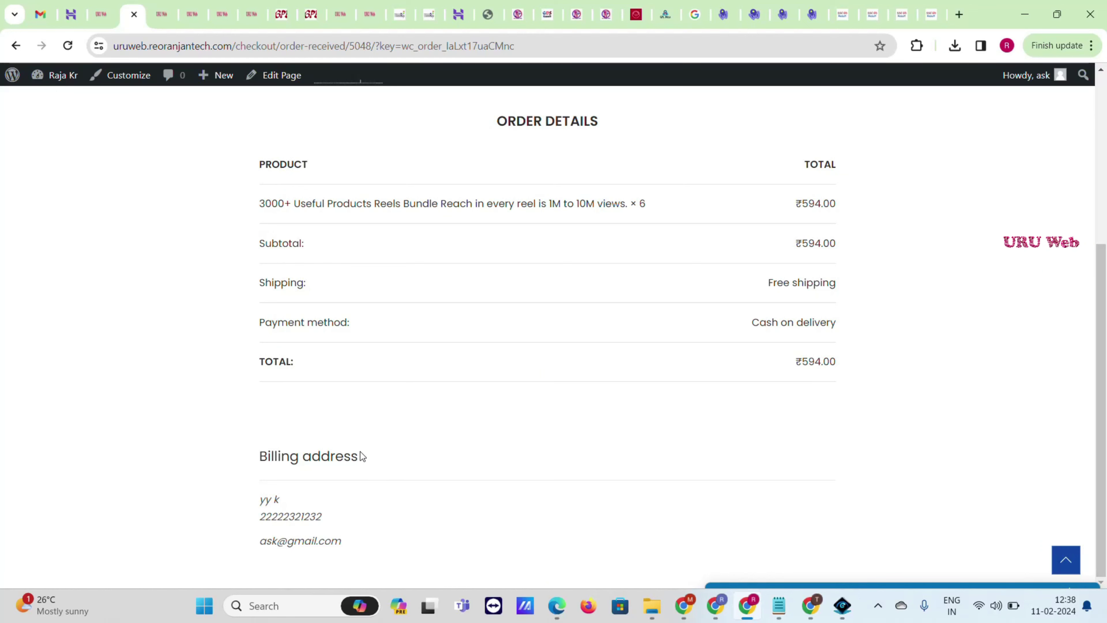
{"action": "scroll", "coordinate": [487, 348], "scroll_direction": "up", "scroll_amount": 5}
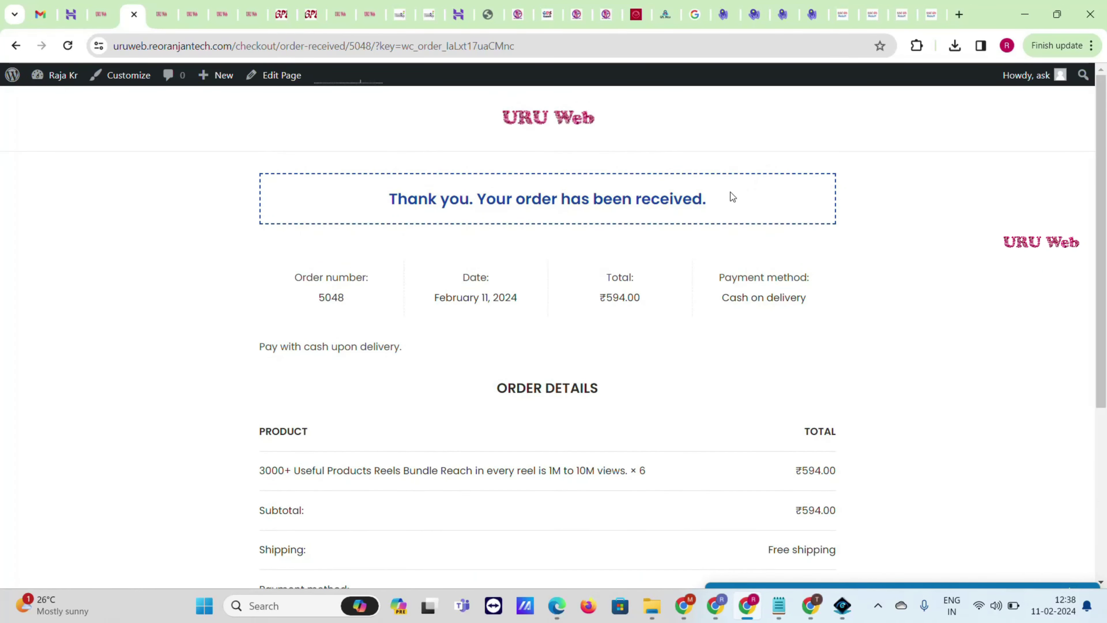
{"action": "scroll", "coordinate": [480, 340], "scroll_direction": "down", "scroll_amount": 5}
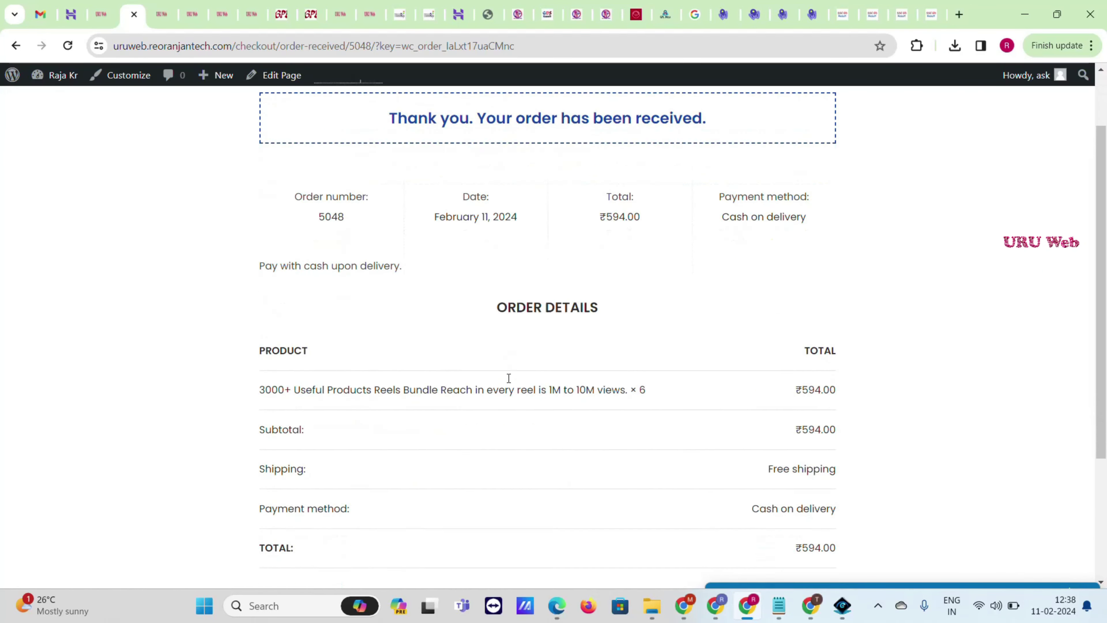
{"action": "scroll", "coordinate": [514, 357], "scroll_direction": "up", "scroll_amount": 5}
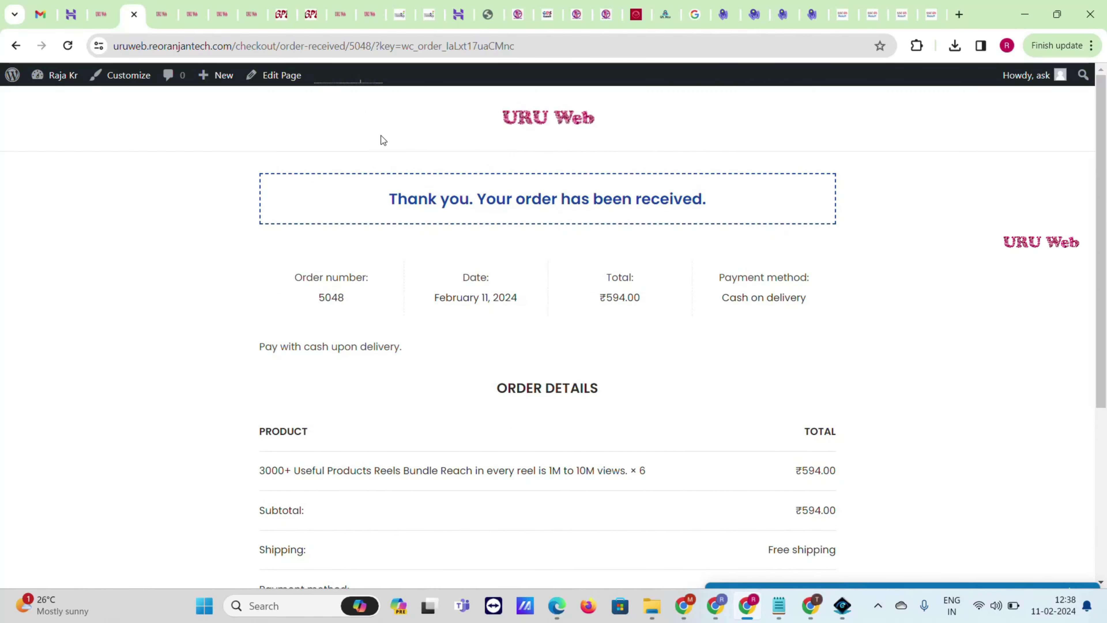
From the shop's home page, open the WordPress Automatic Plugin 3.90.0 product and send it straight to checkout.
{"action": "left_click", "coordinate": [525, 126]}
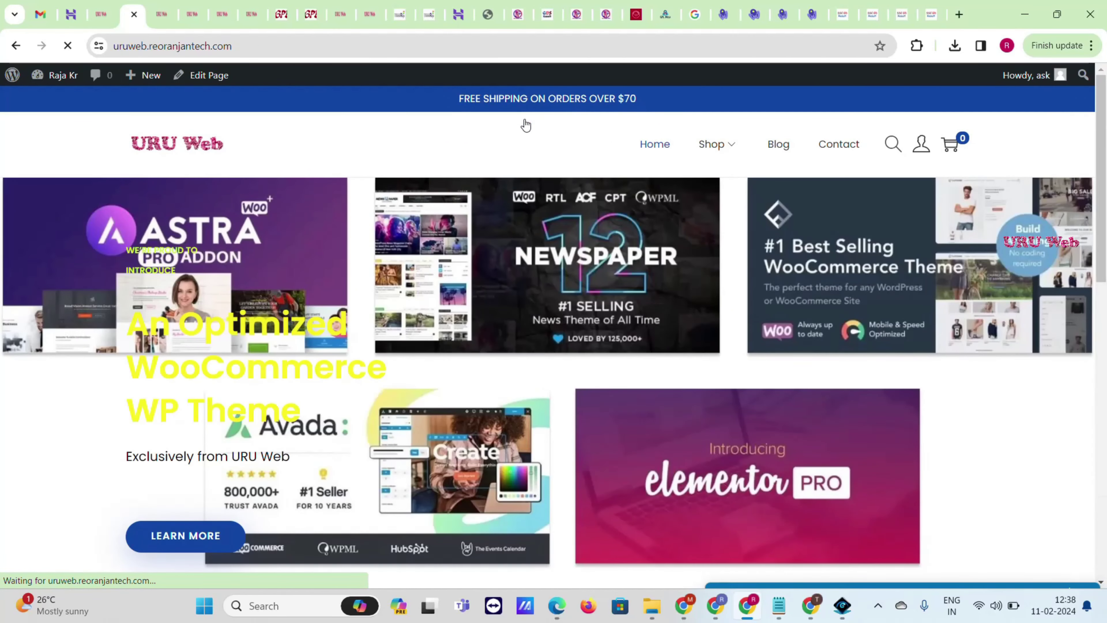
{"action": "scroll", "coordinate": [530, 279], "scroll_direction": "down", "scroll_amount": 1}
{"action": "scroll", "coordinate": [531, 283], "scroll_direction": "down", "scroll_amount": 7}
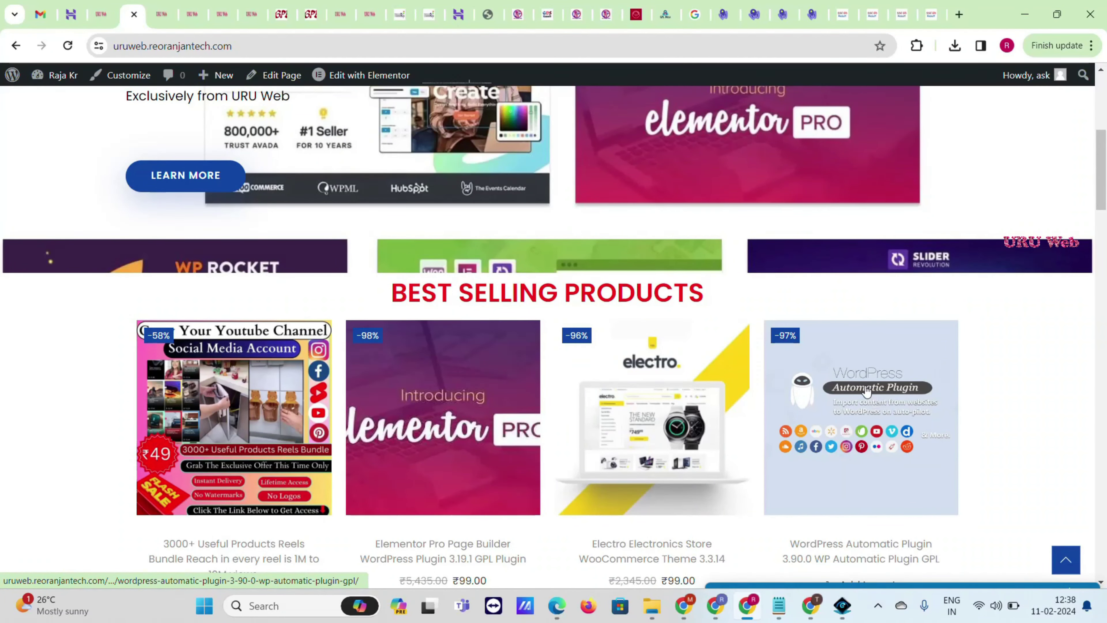
{"action": "left_click", "coordinate": [873, 400]}
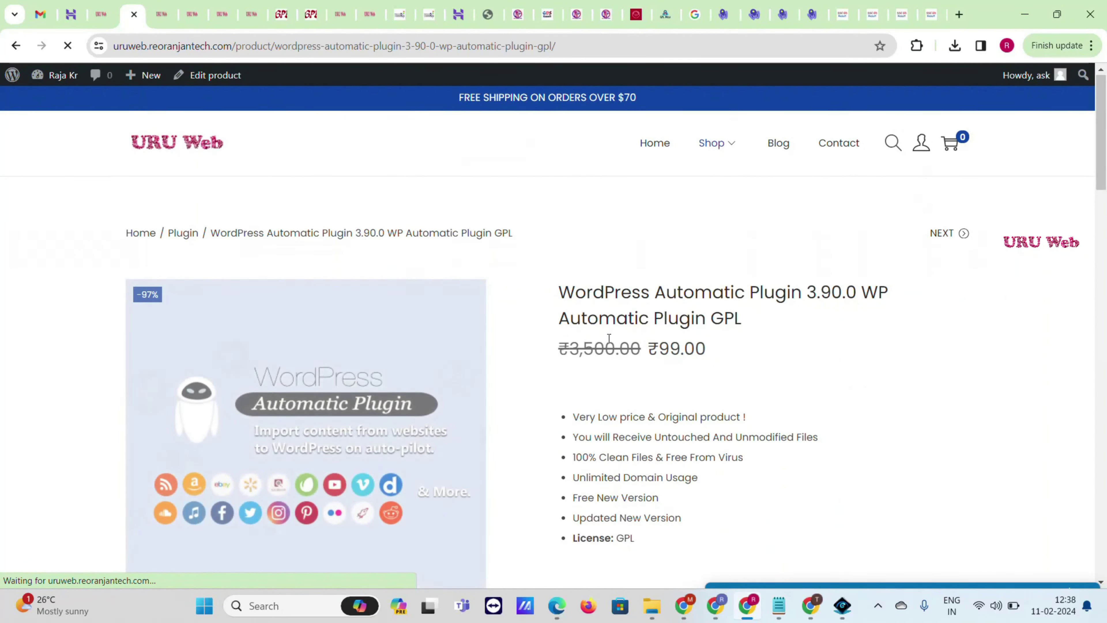
{"action": "scroll", "coordinate": [828, 391], "scroll_direction": "down", "scroll_amount": 5}
{"action": "left_click", "coordinate": [786, 397]}
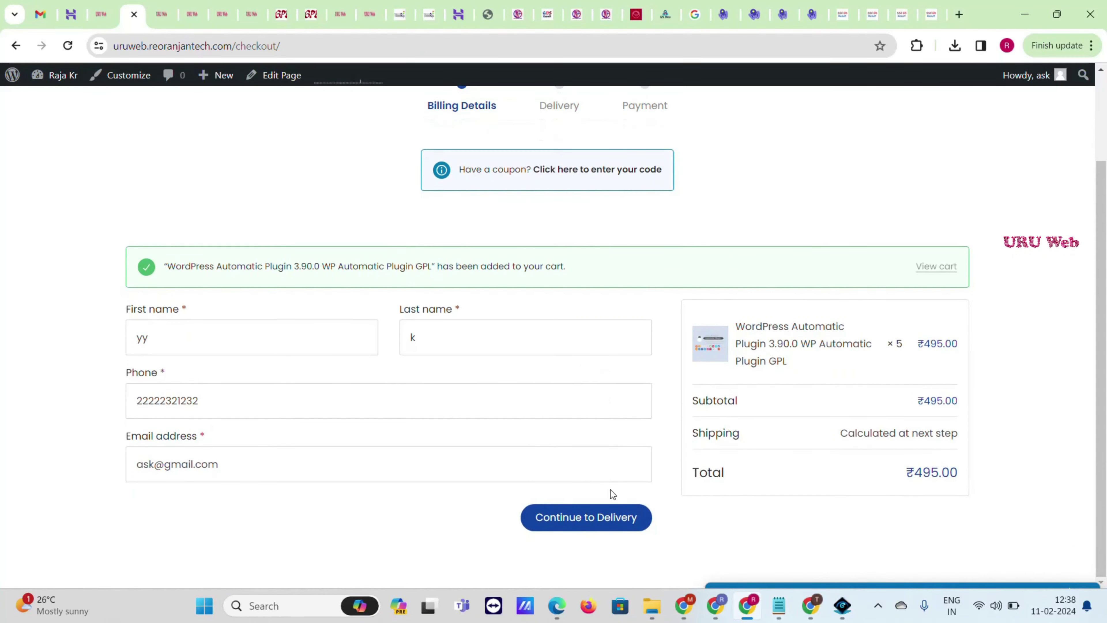
Complete the WordPress Automatic Plugin order with free shipping, Cash on delivery and email opt-in, and review the order details.
{"action": "left_click", "coordinate": [605, 519]}
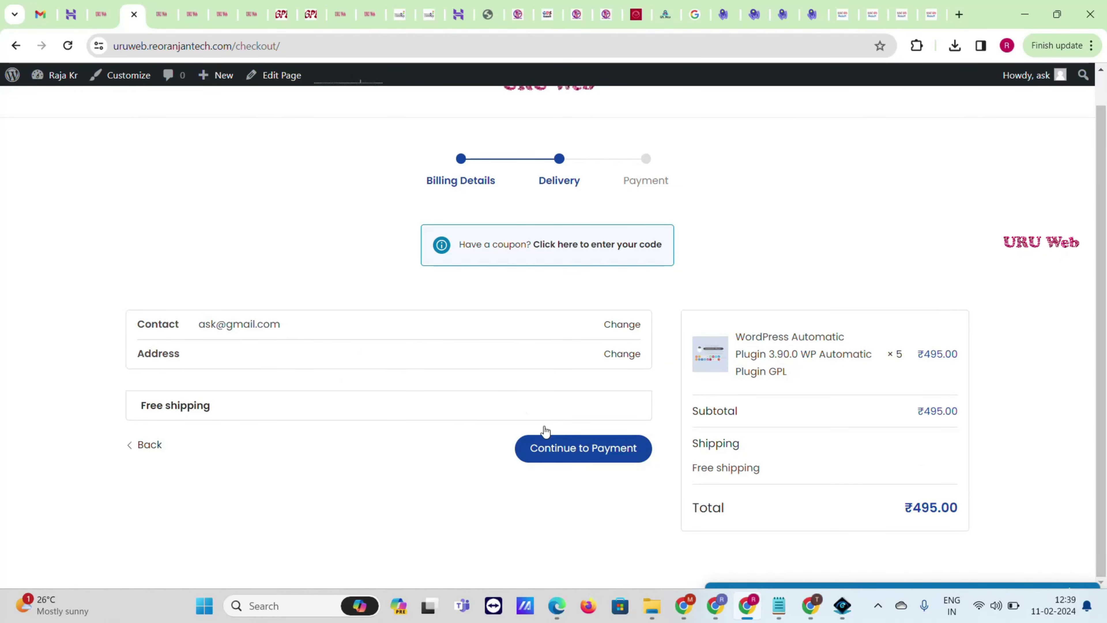
{"action": "left_click", "coordinate": [577, 453]}
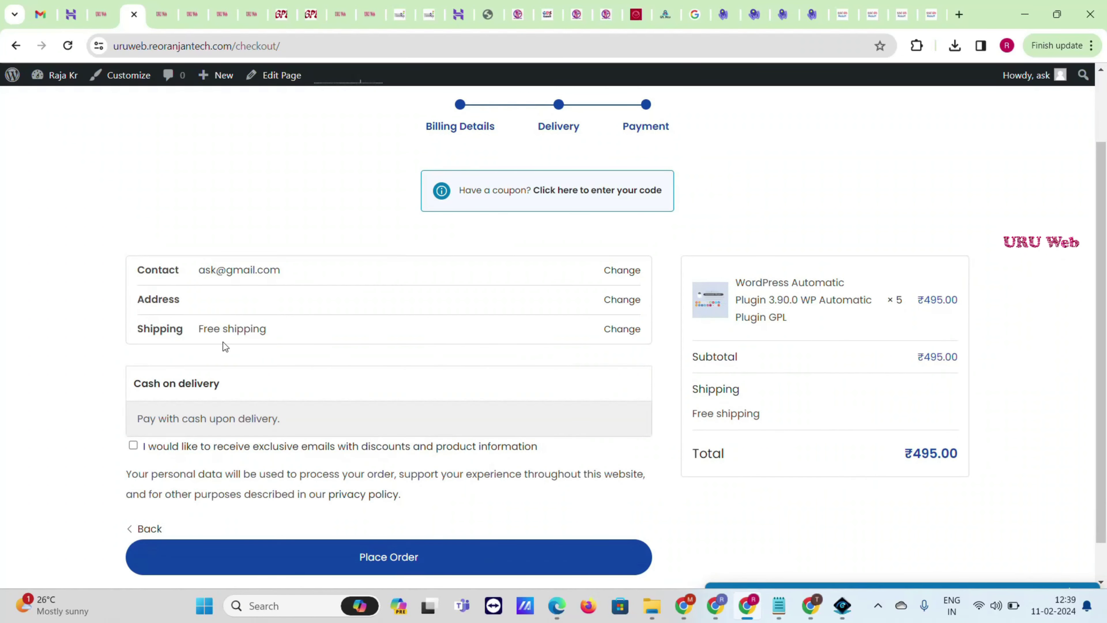
{"action": "left_click", "coordinate": [133, 445]}
{"action": "left_click", "coordinate": [454, 557]}
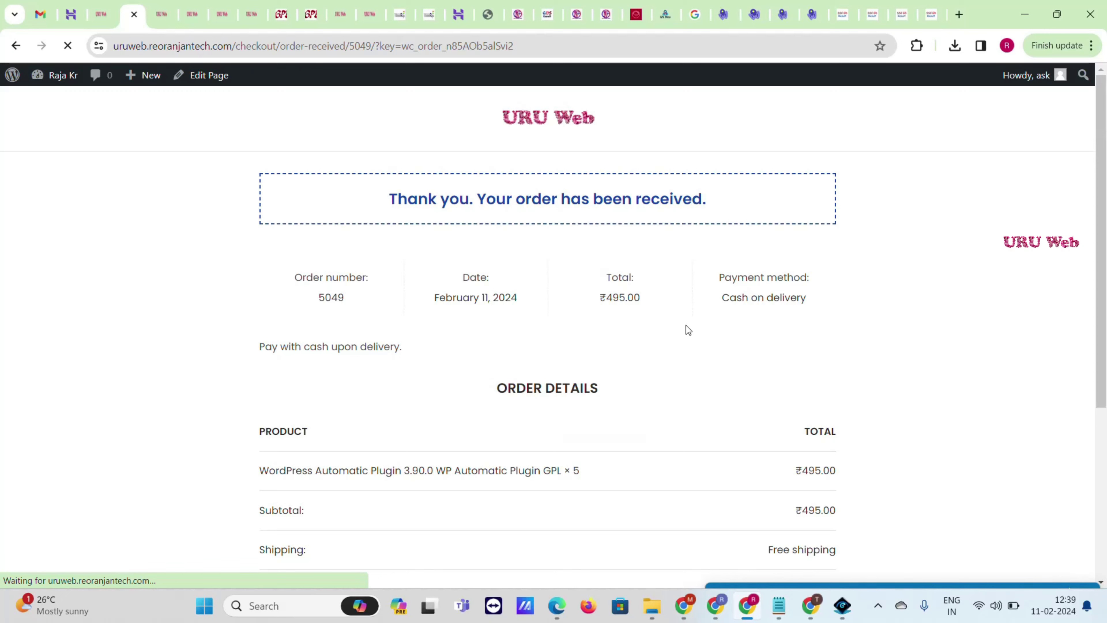
{"action": "scroll", "coordinate": [628, 313], "scroll_direction": "down", "scroll_amount": 5}
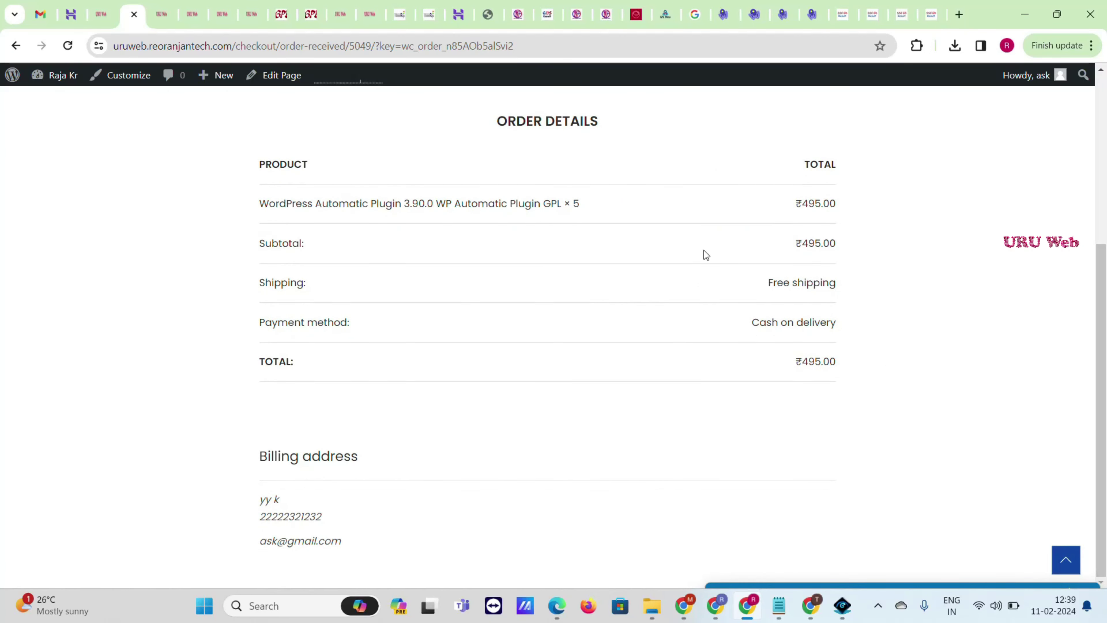
{"action": "left_click_drag", "start_coordinate": [796, 202], "coordinate": [842, 205]}
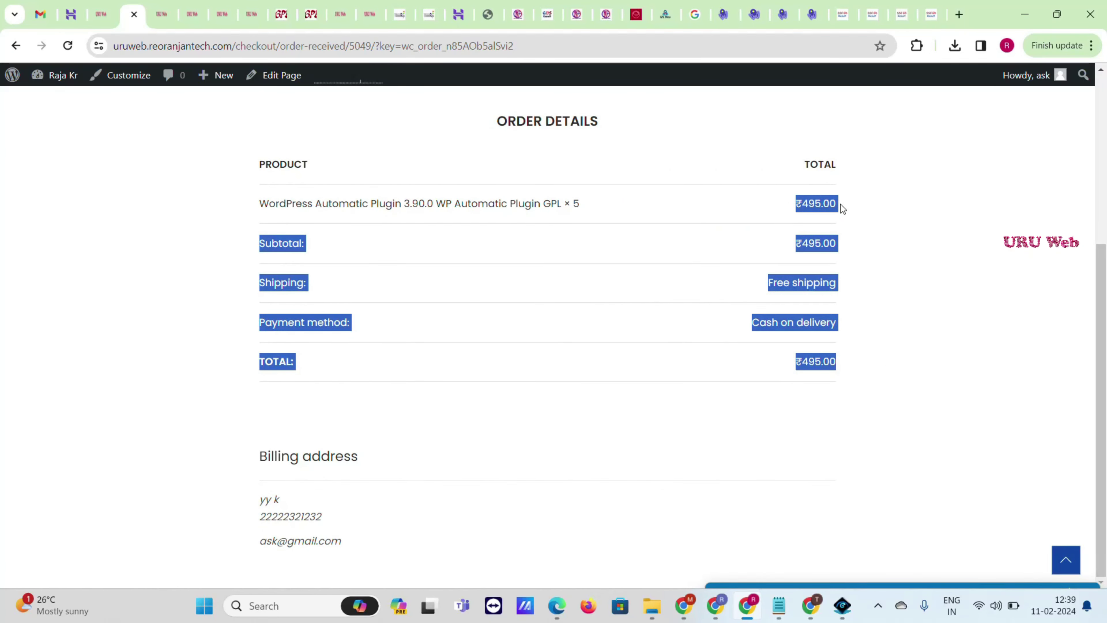
{"action": "scroll", "coordinate": [901, 190], "scroll_direction": "up", "scroll_amount": 5}
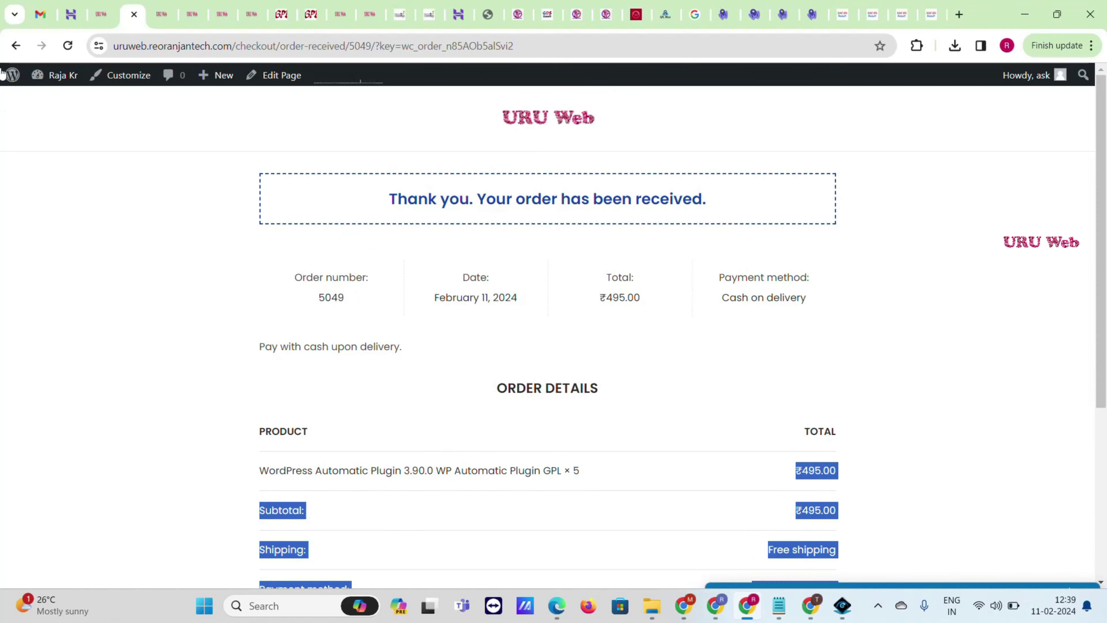
Return to the shop's home page and look over its banner, product sections and promotional blocks.
{"action": "left_click", "coordinate": [15, 48]}
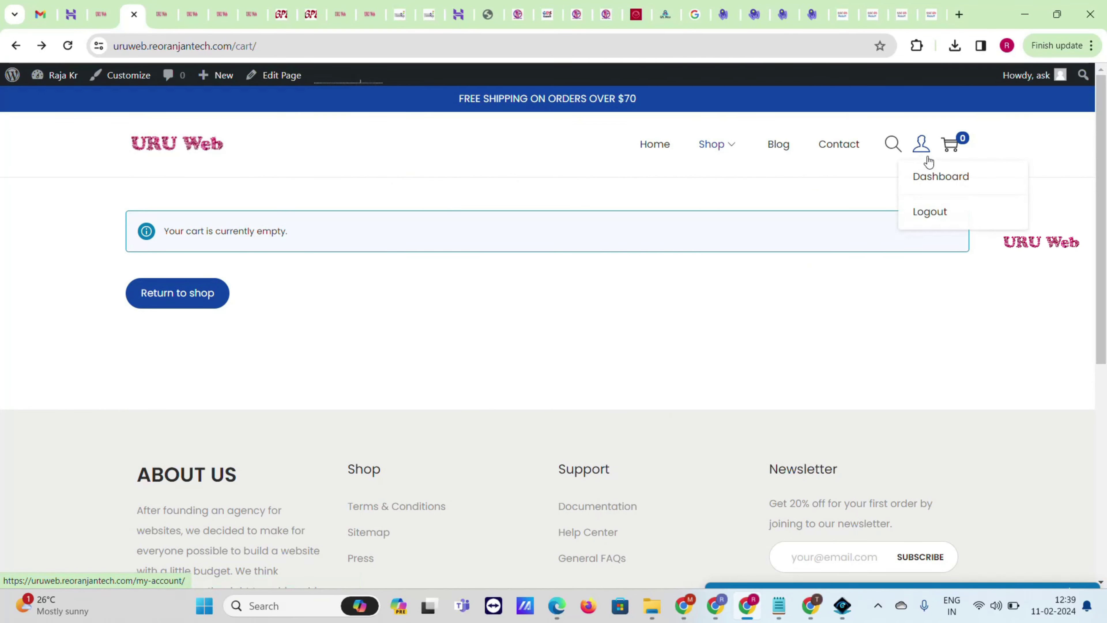
{"action": "scroll", "coordinate": [771, 277], "scroll_direction": "down", "scroll_amount": 5}
{"action": "scroll", "coordinate": [588, 290], "scroll_direction": "down", "scroll_amount": 5}
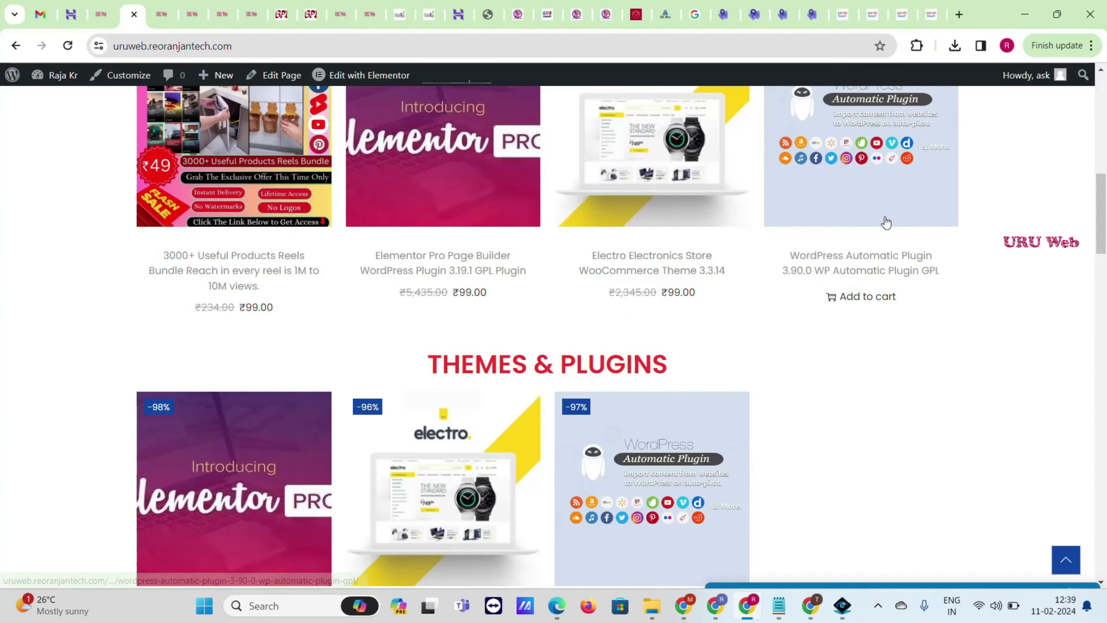
{"action": "scroll", "coordinate": [885, 222], "scroll_direction": "down", "scroll_amount": 5}
{"action": "mouse_move", "coordinate": [849, 586]}
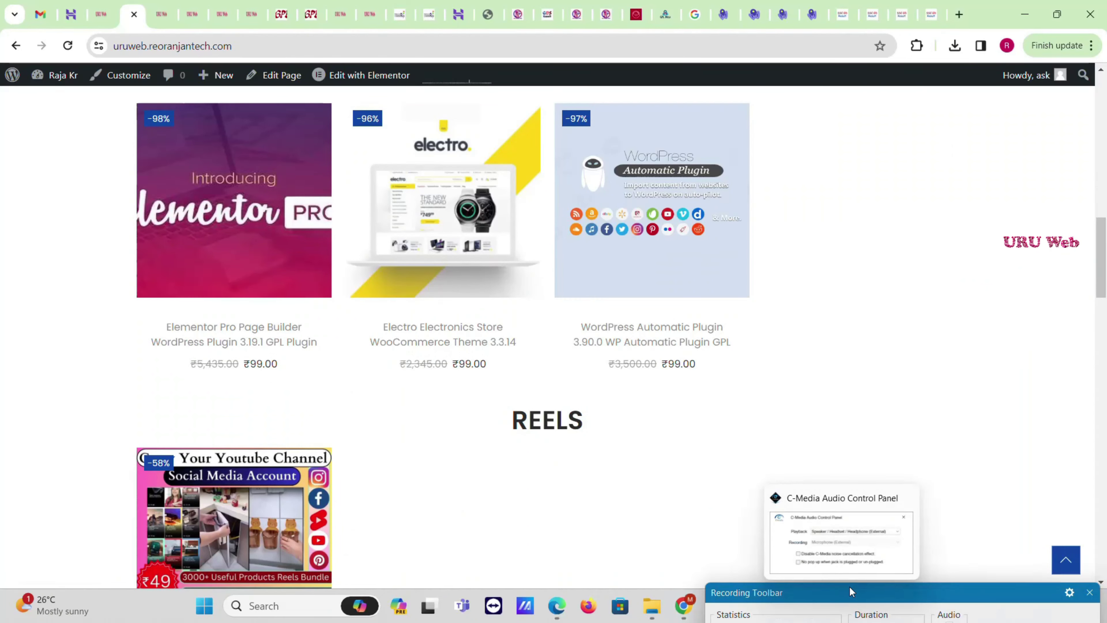
{"action": "scroll", "coordinate": [523, 414], "scroll_direction": "down", "scroll_amount": 6}
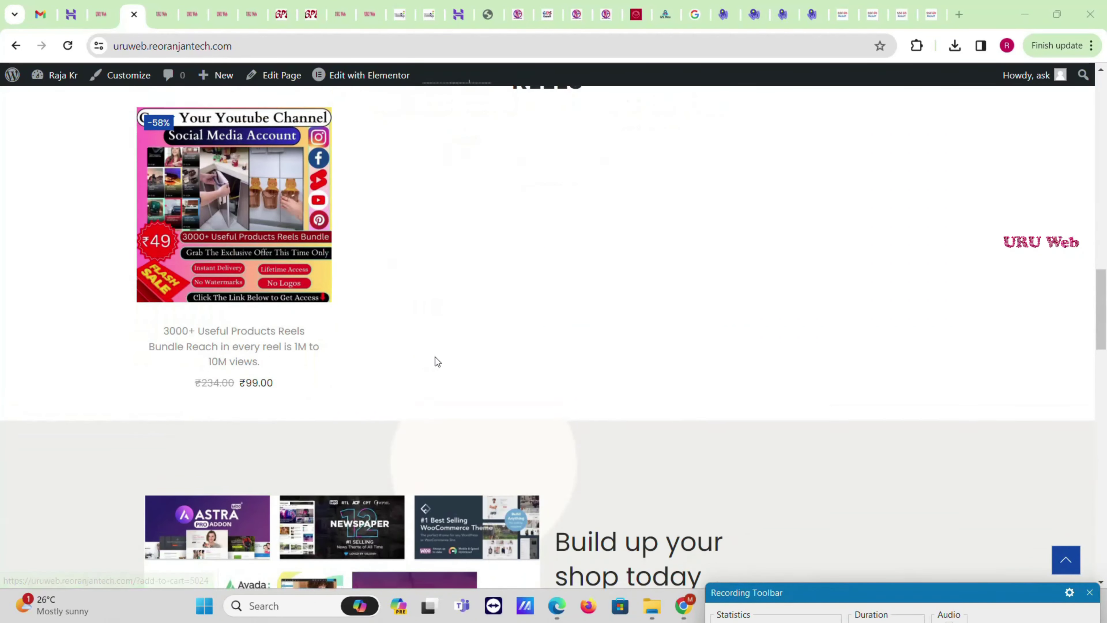
{"action": "scroll", "coordinate": [435, 357], "scroll_direction": "up", "scroll_amount": 17}
{"action": "scroll", "coordinate": [436, 357], "scroll_direction": "up", "scroll_amount": 5}
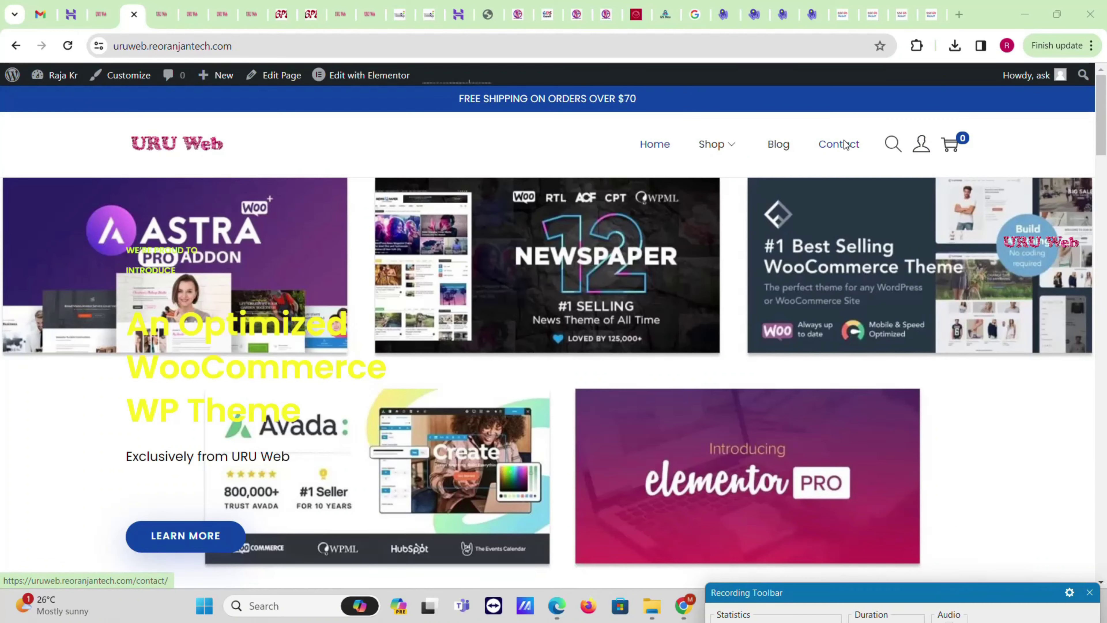
{"action": "scroll", "coordinate": [845, 144], "scroll_direction": "down", "scroll_amount": 15}
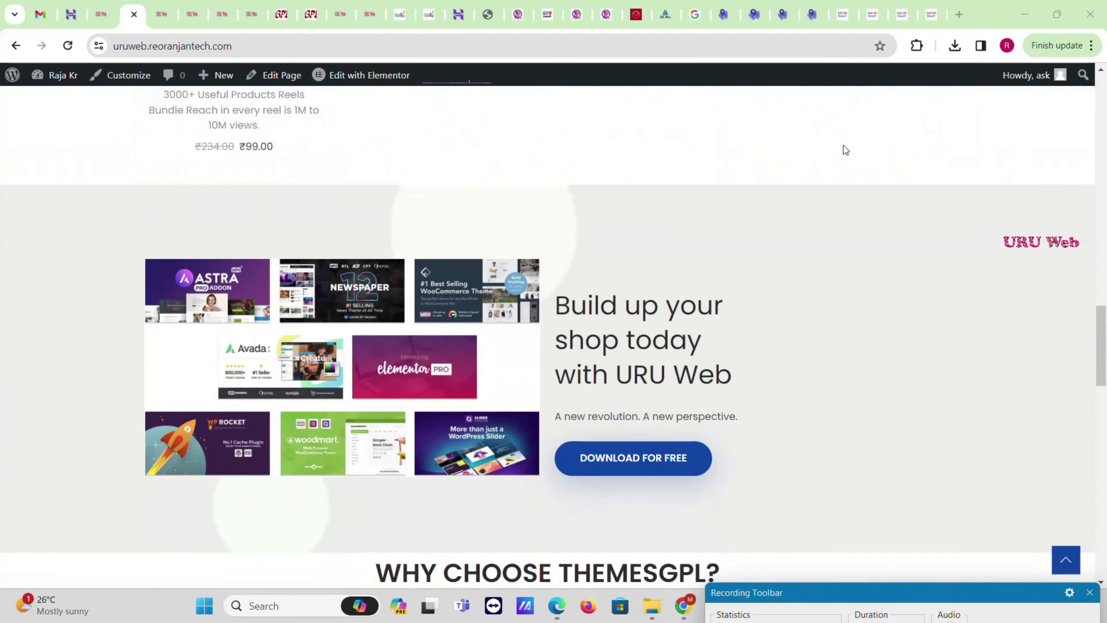
Look over the rest of the shop's home page down to its footer, and open the page in the theme customizer.
{"action": "scroll", "coordinate": [843, 146], "scroll_direction": "down", "scroll_amount": 15}
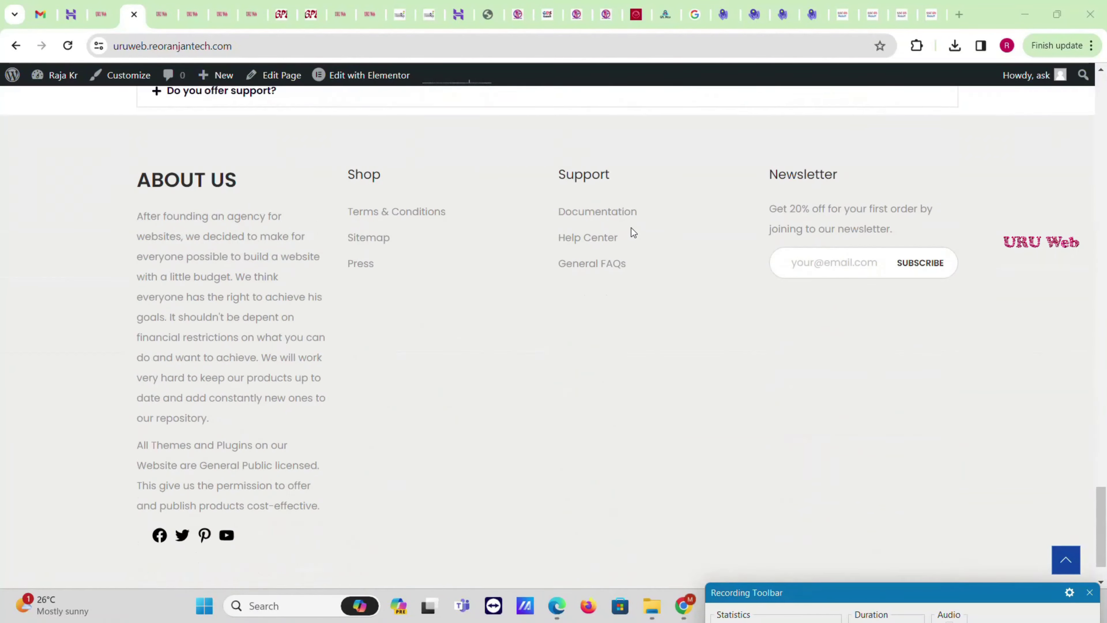
{"action": "scroll", "coordinate": [632, 228], "scroll_direction": "down", "scroll_amount": 1}
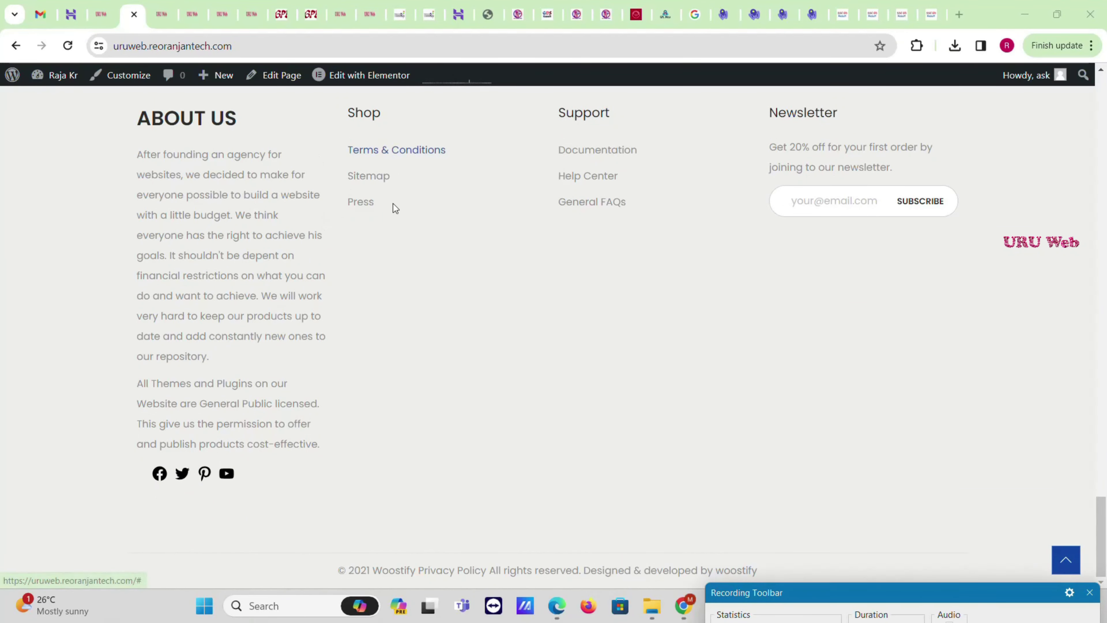
{"action": "scroll", "coordinate": [421, 289], "scroll_direction": "up", "scroll_amount": 15}
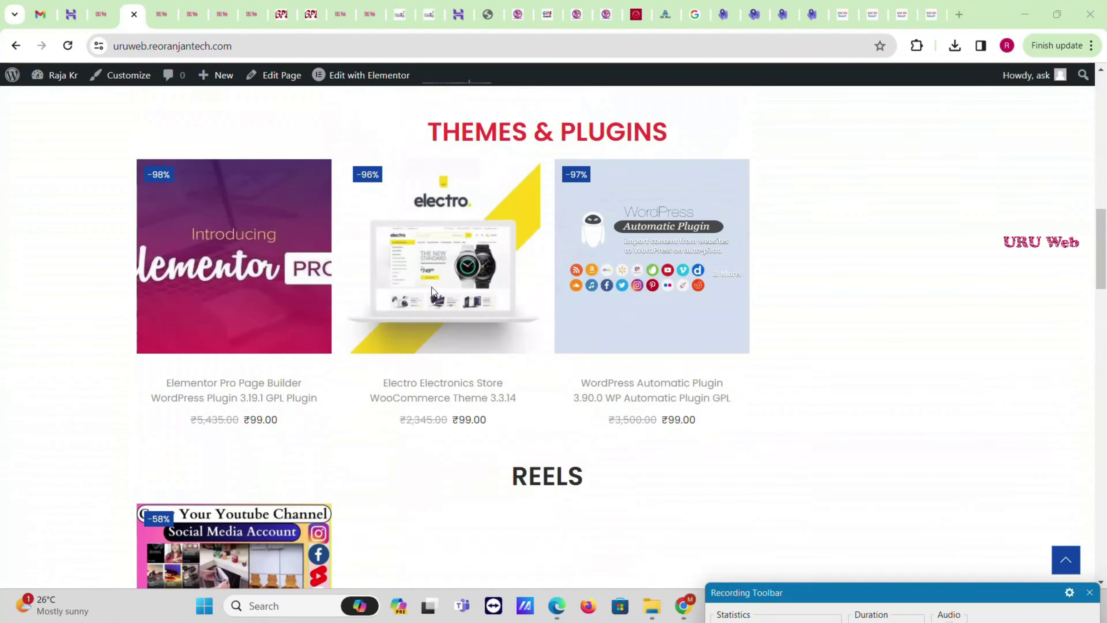
{"action": "scroll", "coordinate": [432, 288], "scroll_direction": "up", "scroll_amount": 10}
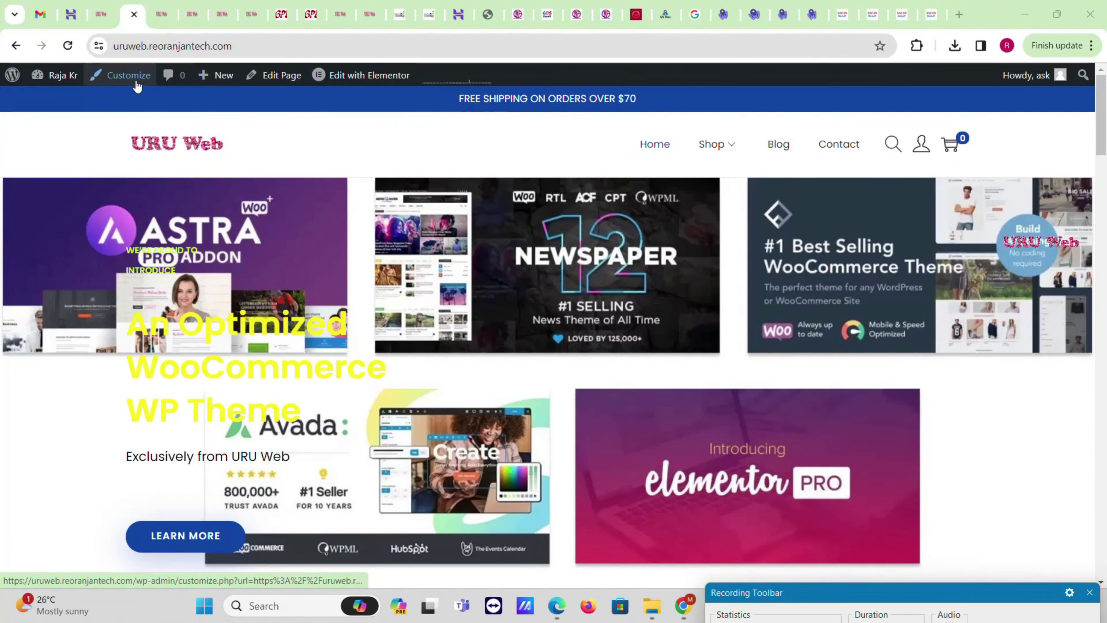
{"action": "left_click", "coordinate": [128, 75]}
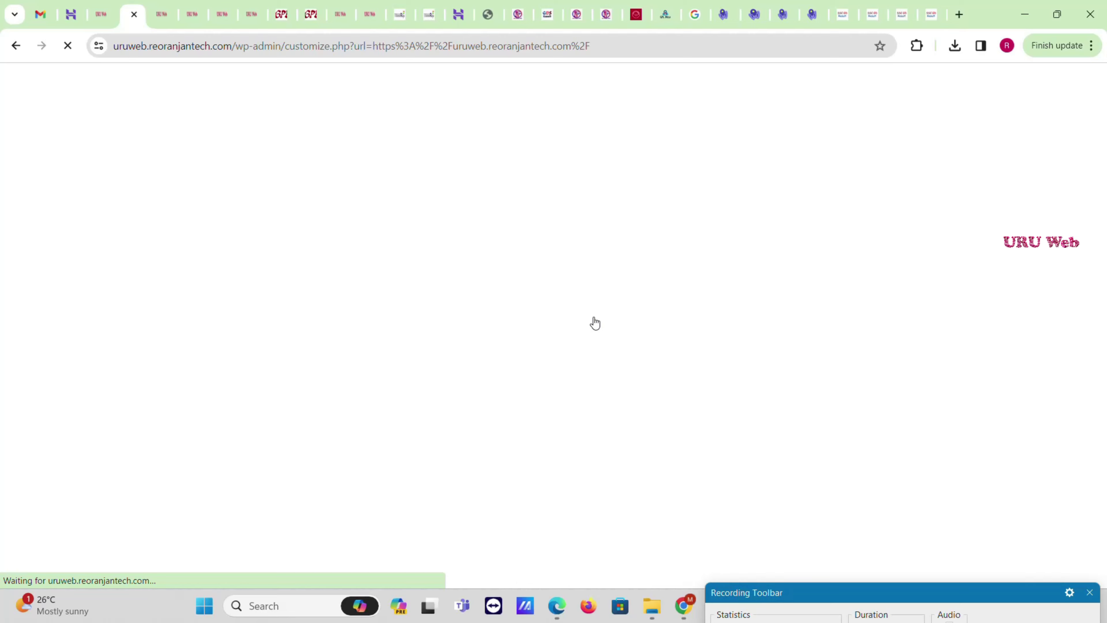
{"action": "scroll", "coordinate": [99, 267], "scroll_direction": "down", "scroll_amount": 1}
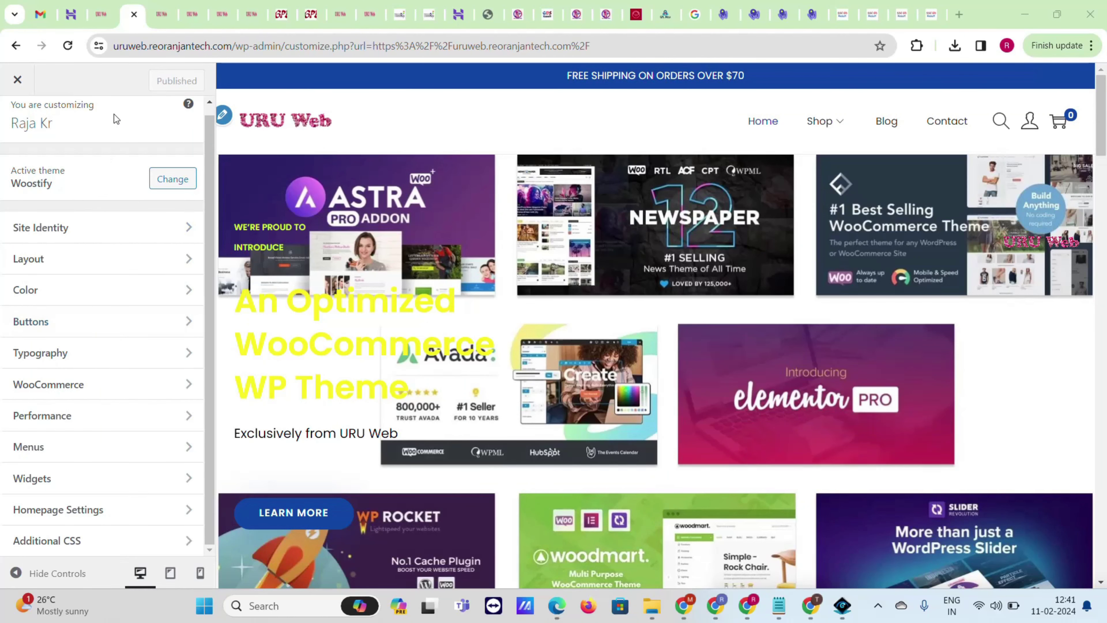
From the site's admin dashboard, open the Woostify theme options and look over the customizer settings and active add-ons.
{"action": "left_click", "coordinate": [101, 7]}
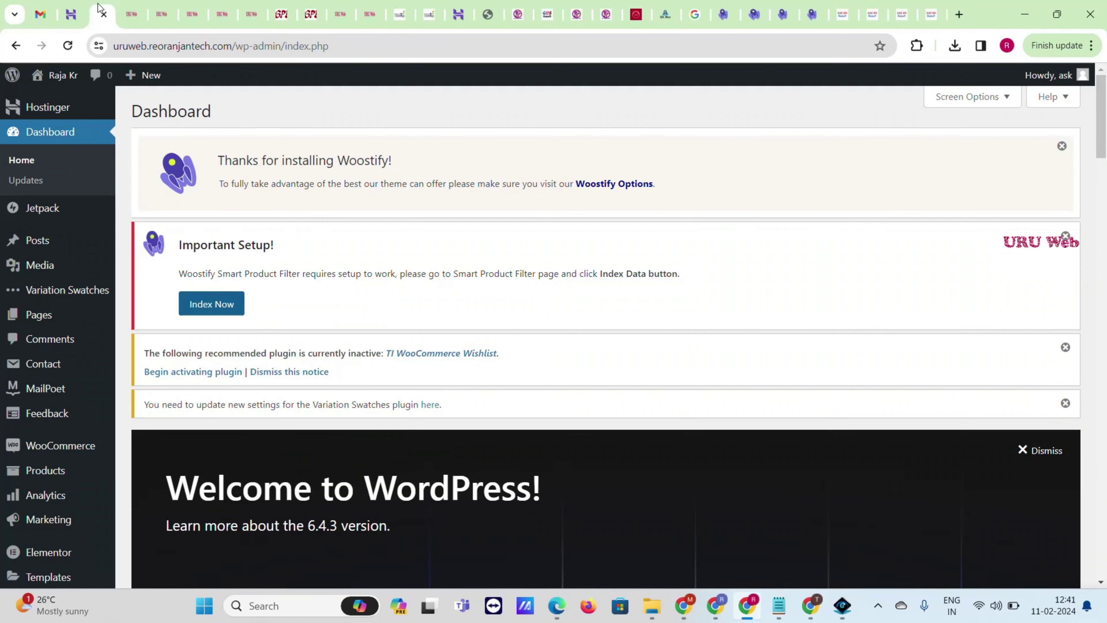
{"action": "scroll", "coordinate": [96, 401], "scroll_direction": "down", "scroll_amount": 5}
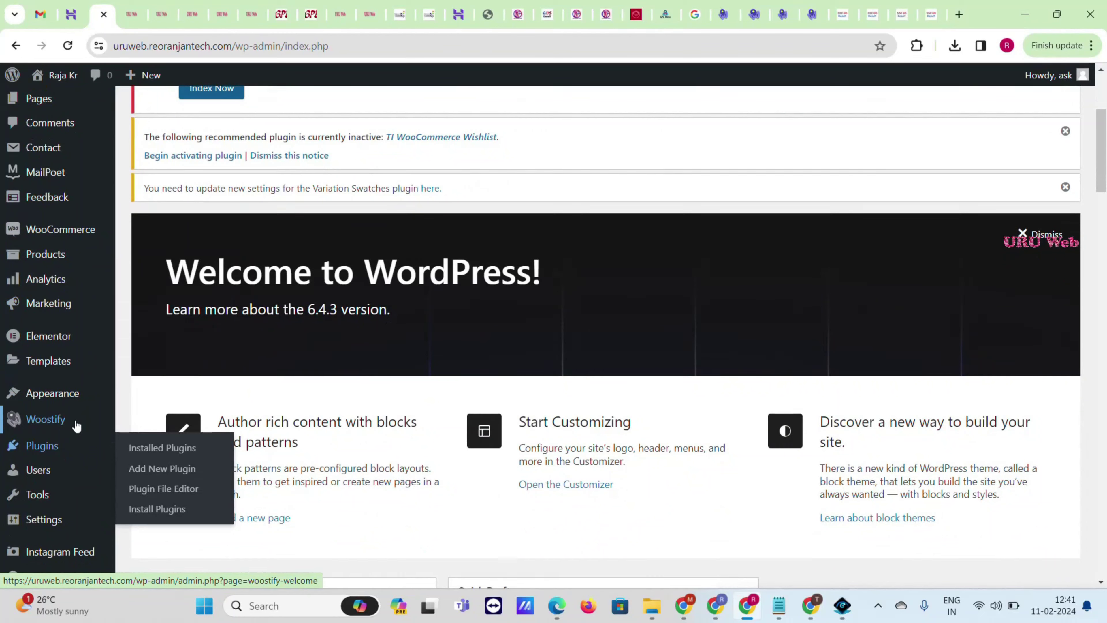
{"action": "mouse_move", "coordinate": [53, 422]}
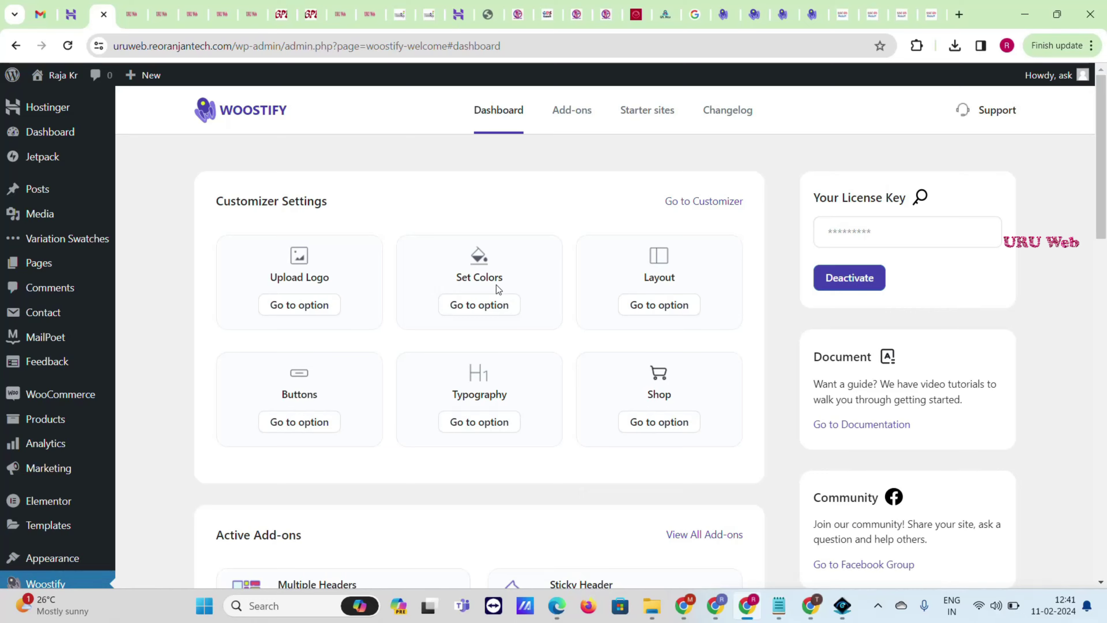
{"action": "scroll", "coordinate": [497, 285], "scroll_direction": "down", "scroll_amount": 7}
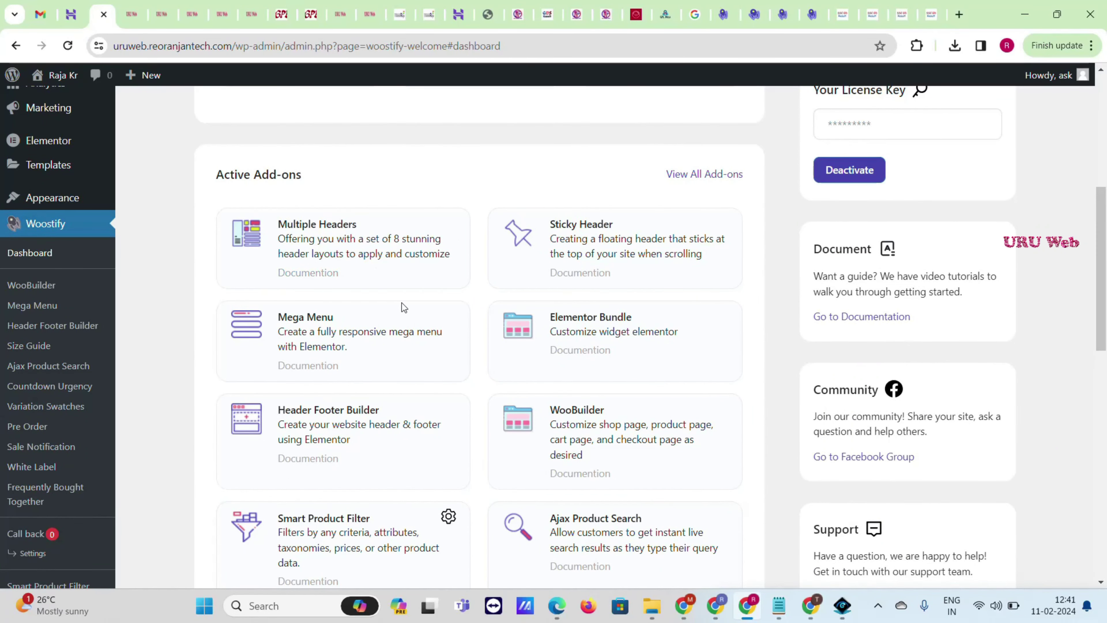
{"action": "scroll", "coordinate": [403, 314], "scroll_direction": "down", "scroll_amount": 7}
{"action": "scroll", "coordinate": [404, 327], "scroll_direction": "up", "scroll_amount": 14}
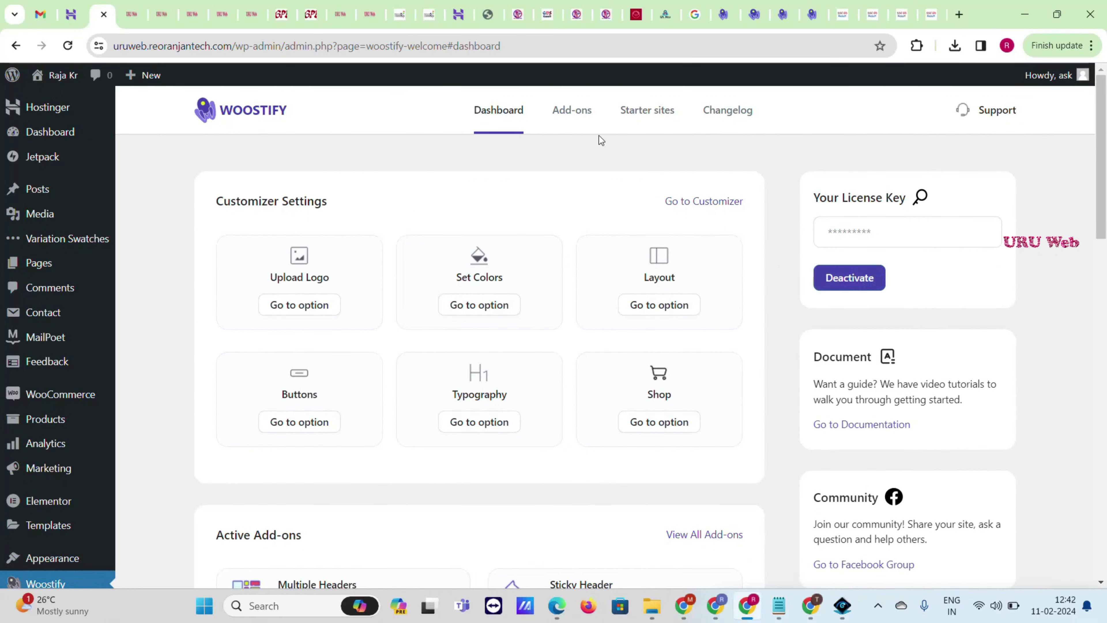
Open the Woostify add-ons, try deactivating all of them, activate them all again, and check the whole list.
{"action": "left_click", "coordinate": [569, 122]}
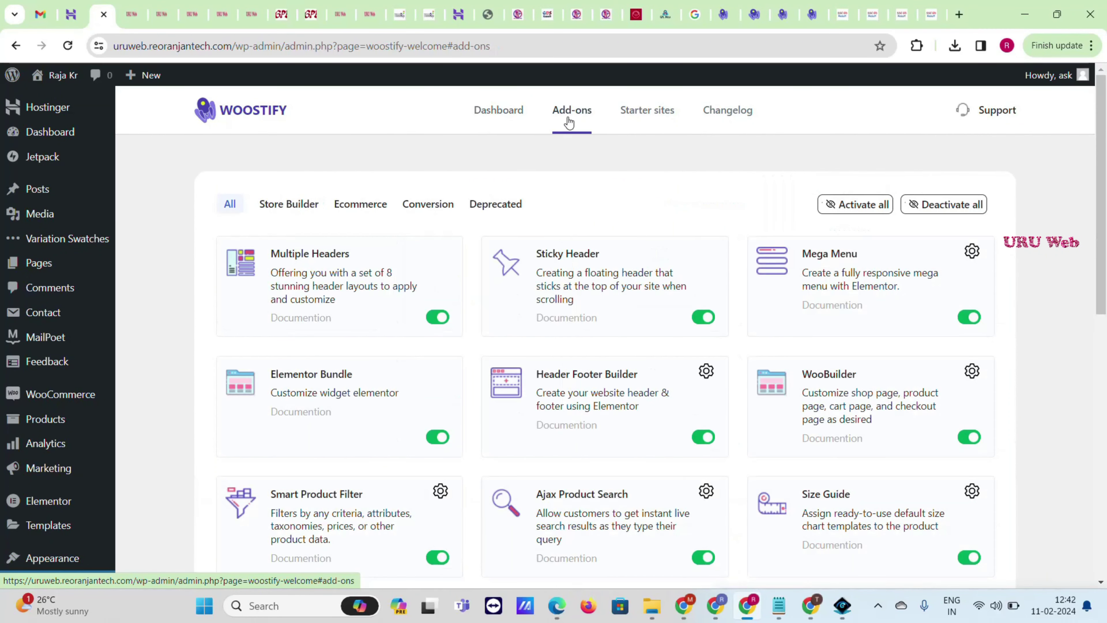
{"action": "left_click", "coordinate": [848, 206]}
{"action": "left_click", "coordinate": [919, 206]}
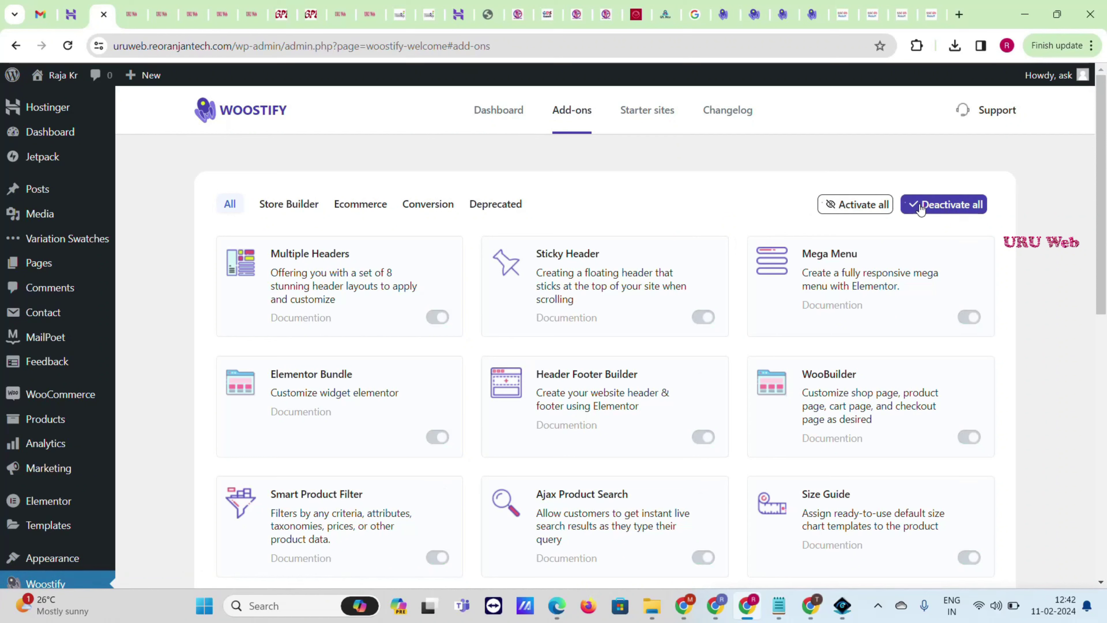
{"action": "left_click", "coordinate": [867, 206]}
{"action": "scroll", "coordinate": [837, 278], "scroll_direction": "down", "scroll_amount": 10}
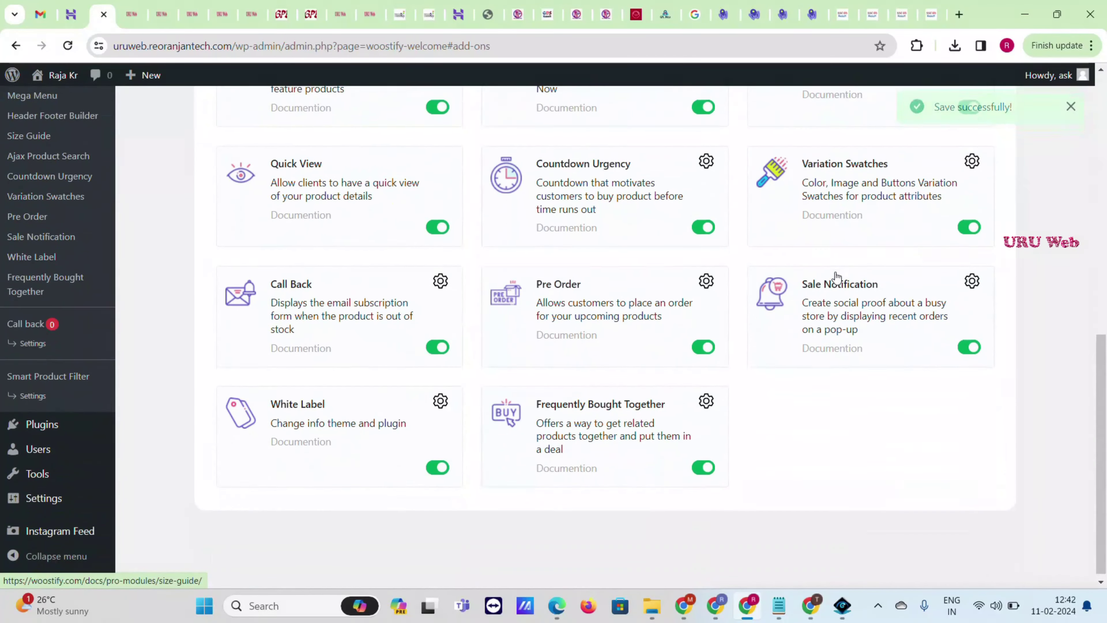
{"action": "scroll", "coordinate": [836, 277], "scroll_direction": "up", "scroll_amount": 10}
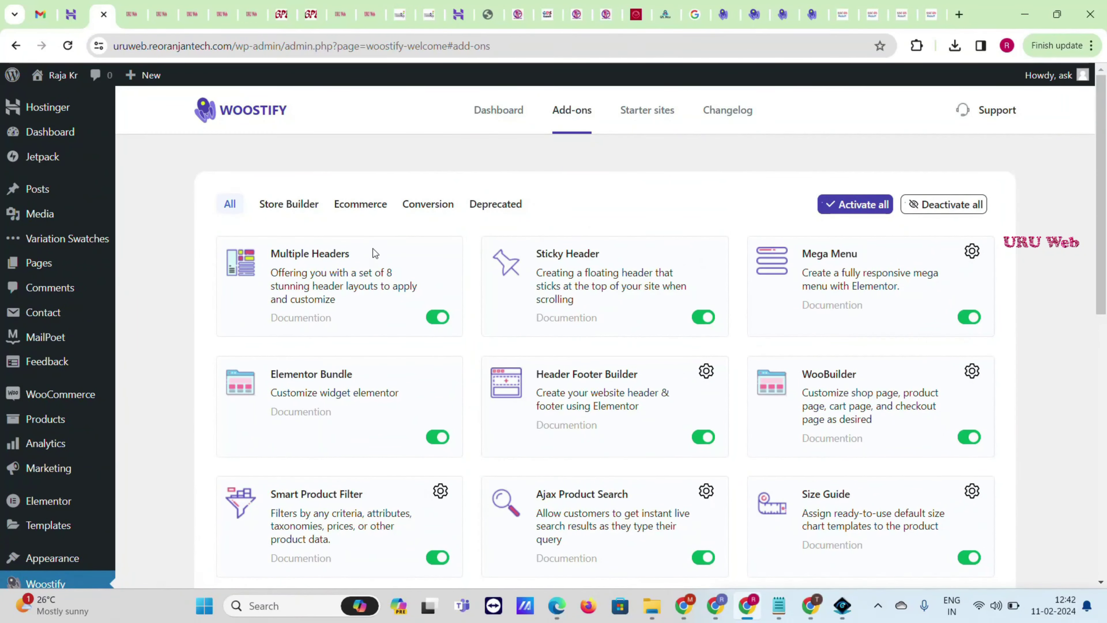
Return to the theme customizer, reload it, and look over the home page preview and its product sections.
{"action": "left_click", "coordinate": [137, 4]}
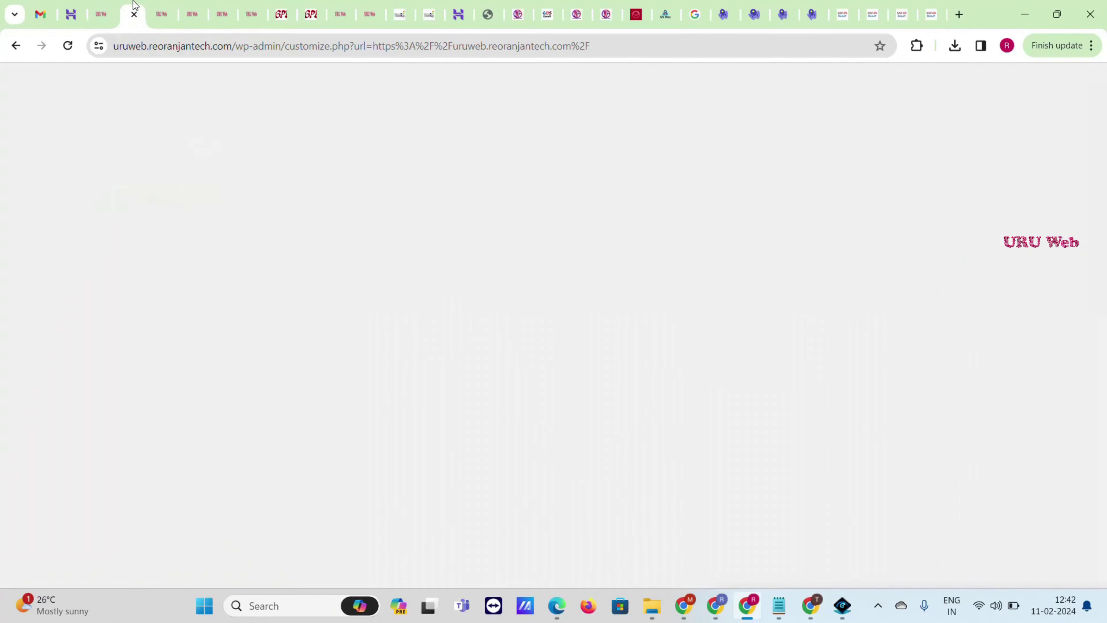
{"action": "left_click", "coordinate": [71, 49]}
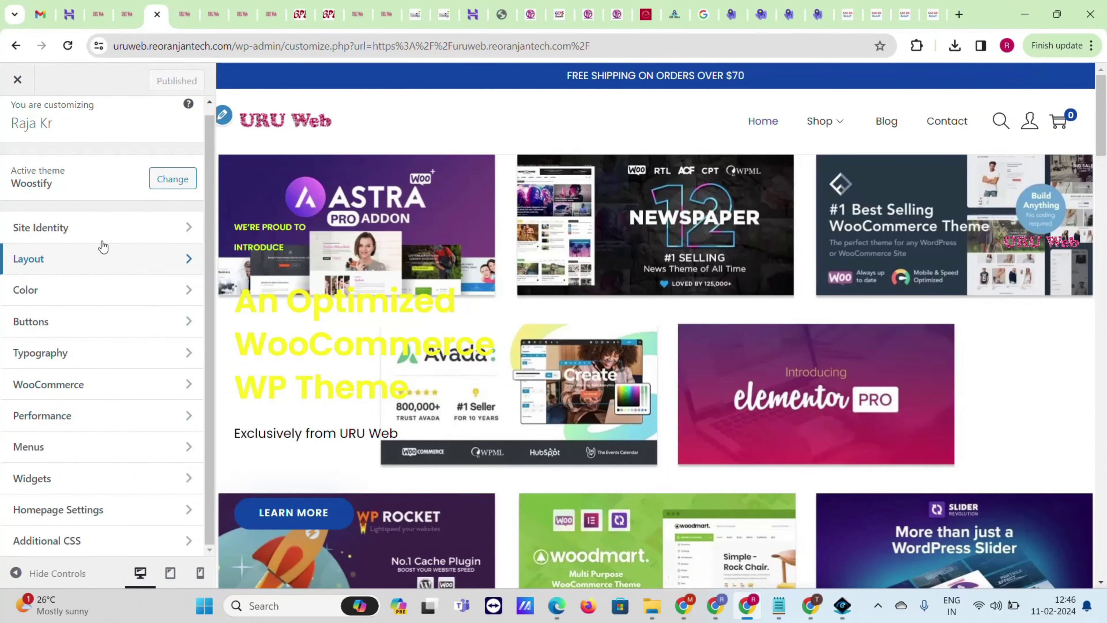
{"action": "scroll", "coordinate": [798, 262], "scroll_direction": "down", "scroll_amount": 7}
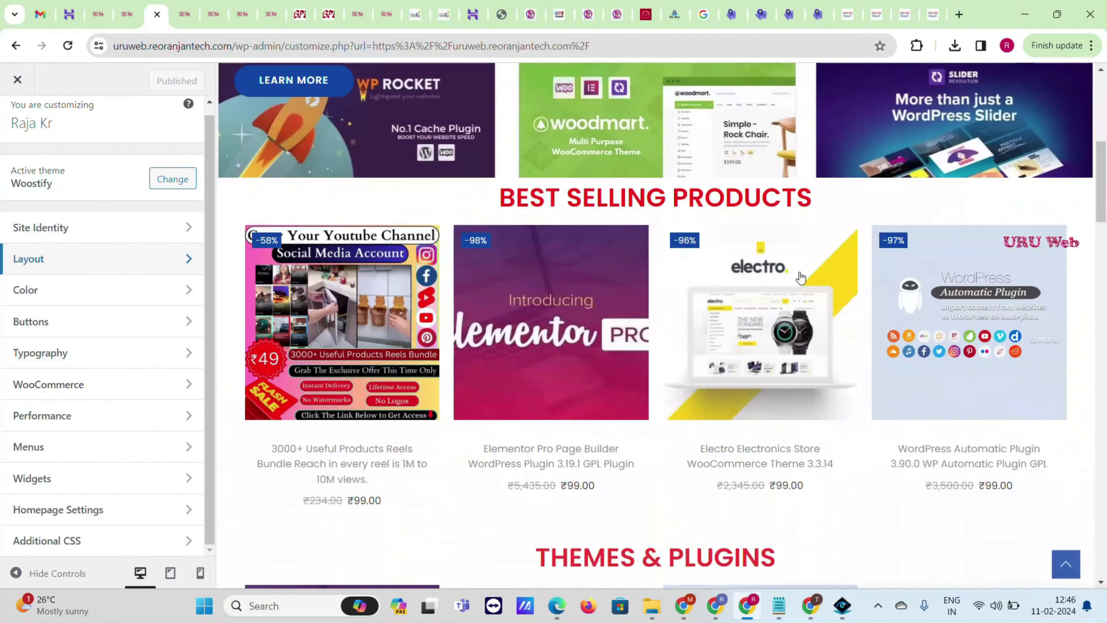
{"action": "scroll", "coordinate": [788, 305], "scroll_direction": "down", "scroll_amount": 5}
{"action": "scroll", "coordinate": [786, 297], "scroll_direction": "up", "scroll_amount": 15}
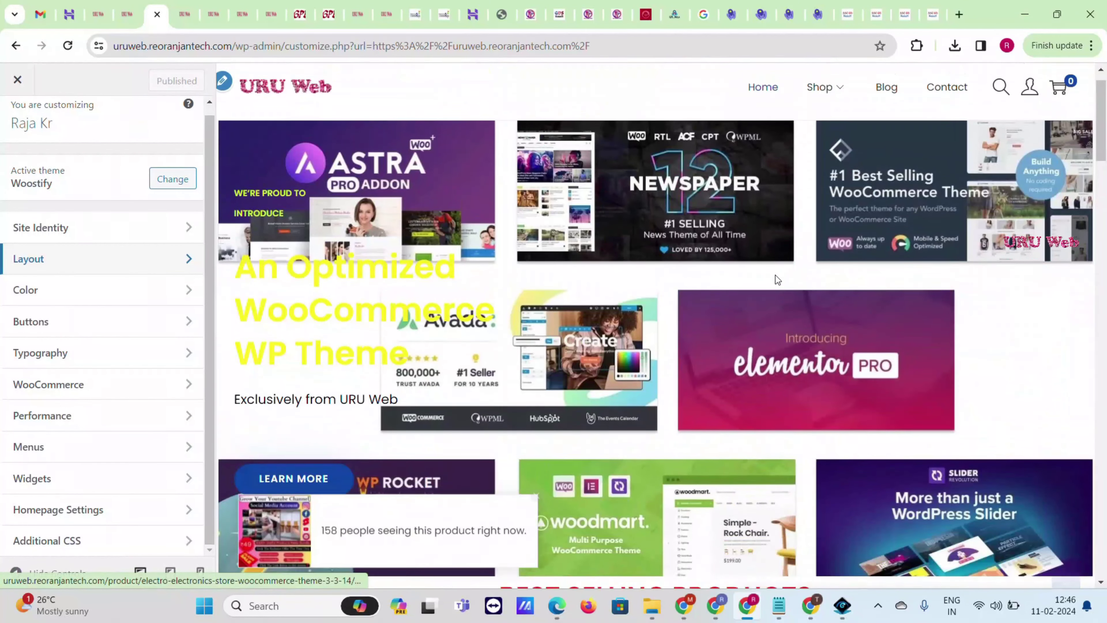
{"action": "scroll", "coordinate": [775, 275], "scroll_direction": "up", "scroll_amount": 1}
In the Topbar layout settings, change the centre content to "FREE SHIPPING ON ORDERS OVER 675", leaving the left and right content empty.
{"action": "left_click", "coordinate": [57, 265]}
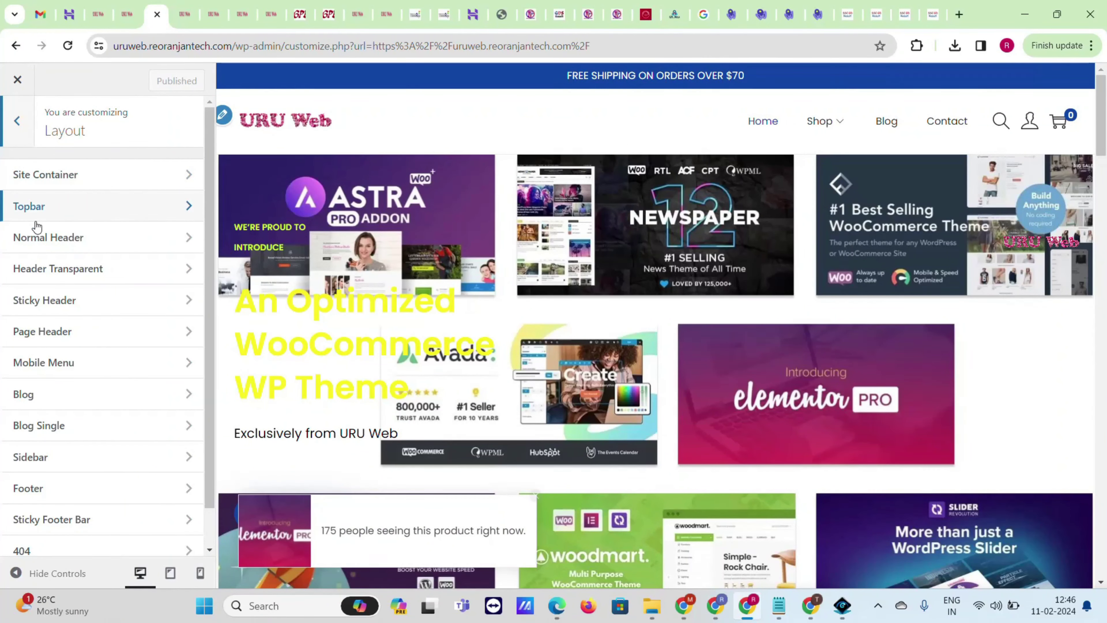
{"action": "left_click", "coordinate": [47, 213]}
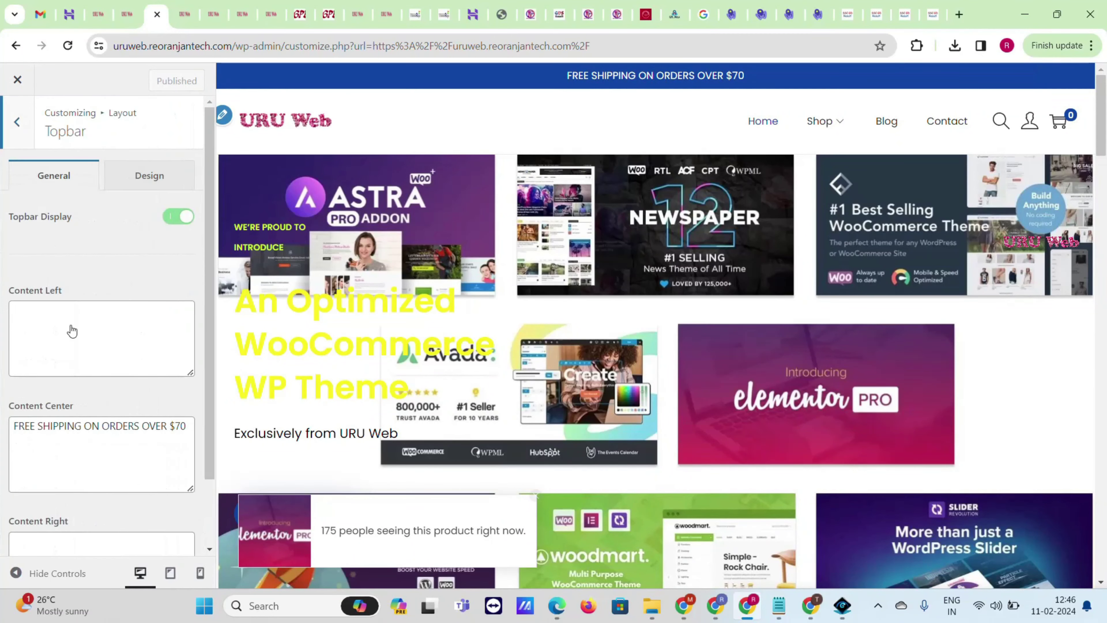
{"action": "scroll", "coordinate": [74, 349], "scroll_direction": "down", "scroll_amount": 2}
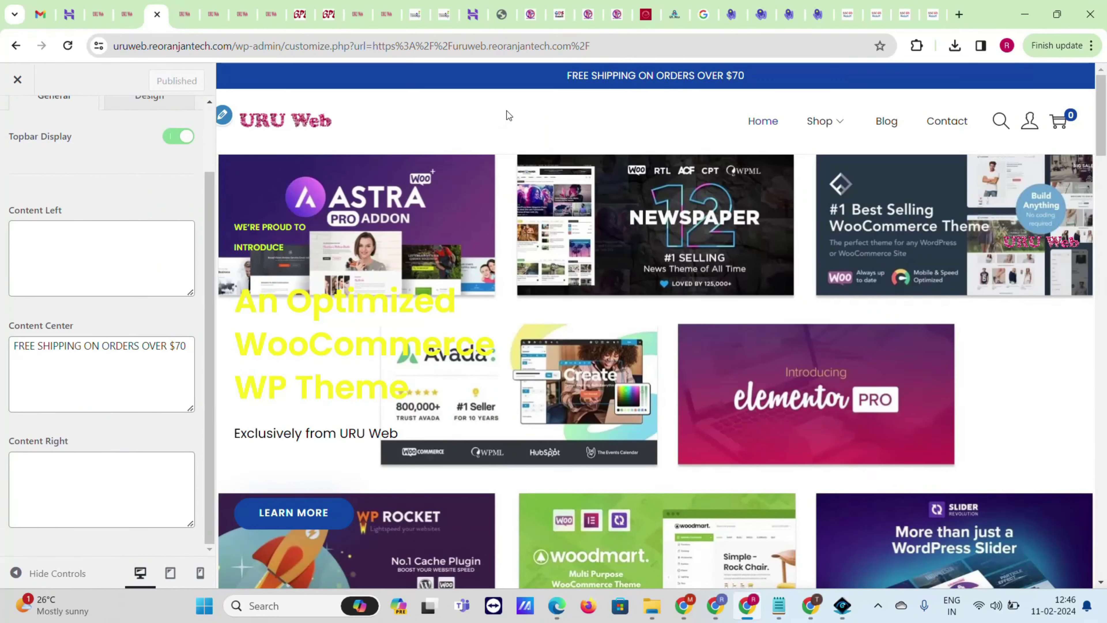
{"action": "left_click", "coordinate": [170, 345]}
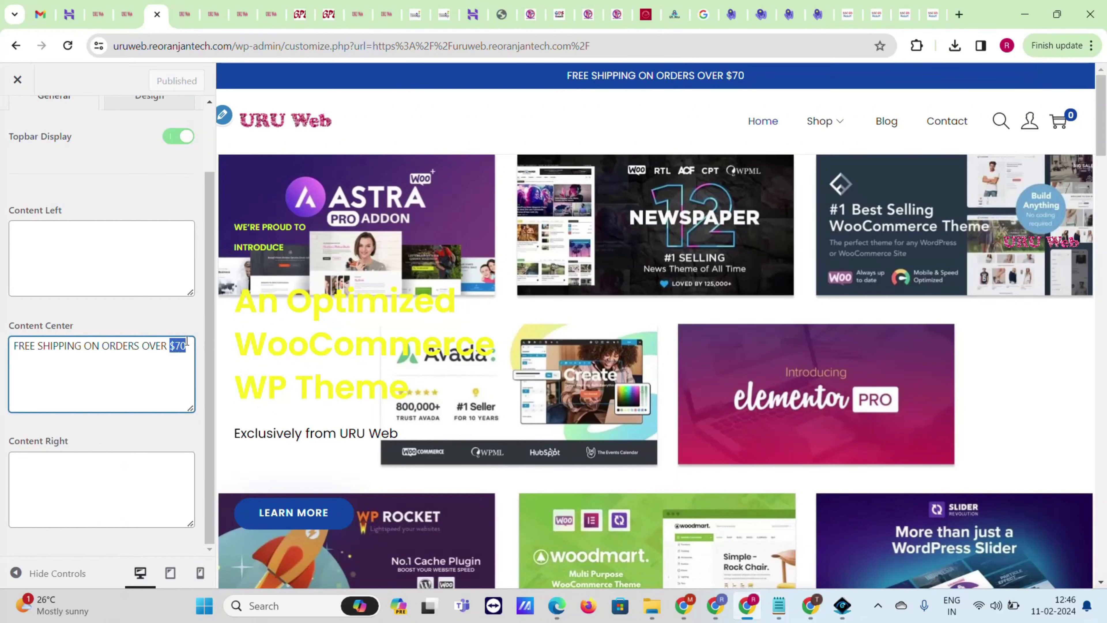
{"action": "type", "text": "675"}
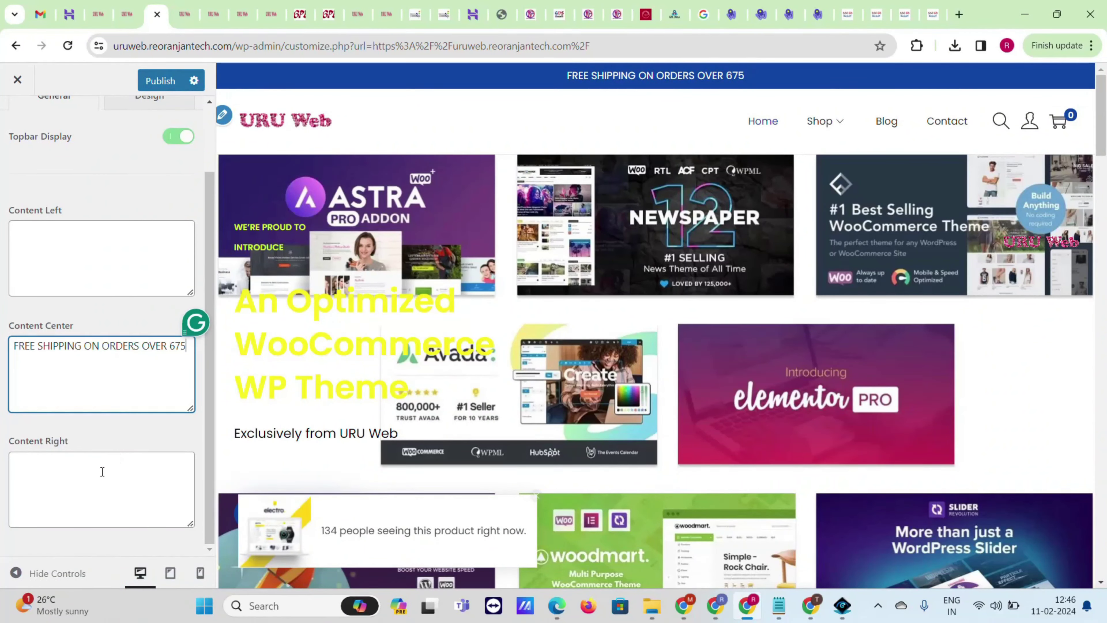
{"action": "left_click", "coordinate": [69, 465]}
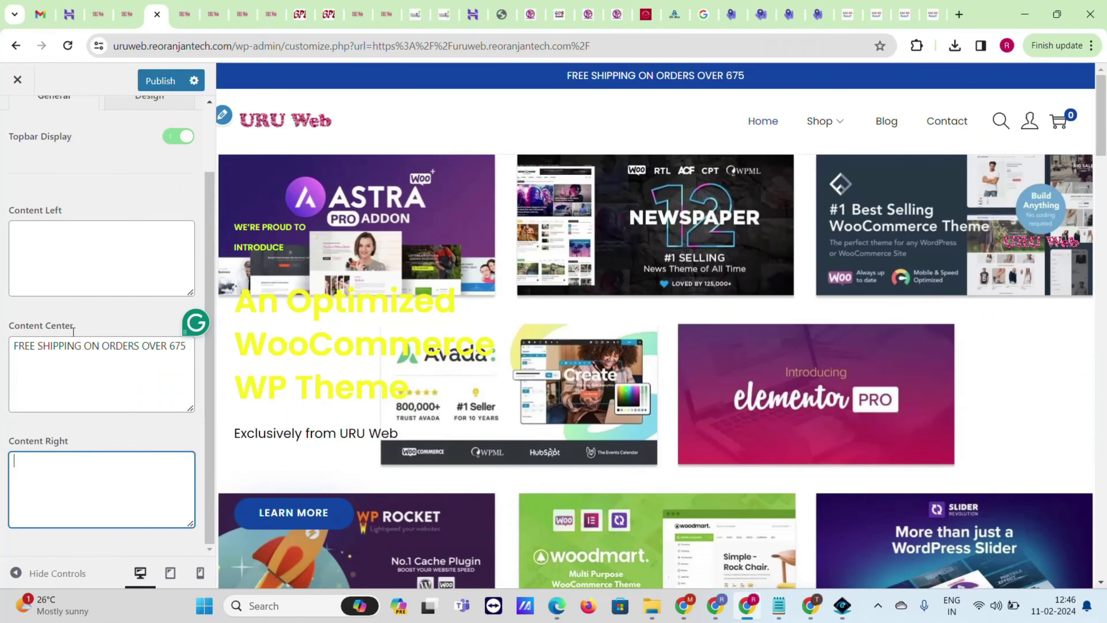
{"action": "left_click", "coordinate": [69, 269]}
{"action": "scroll", "coordinate": [69, 269], "scroll_direction": "up", "scroll_amount": 3}
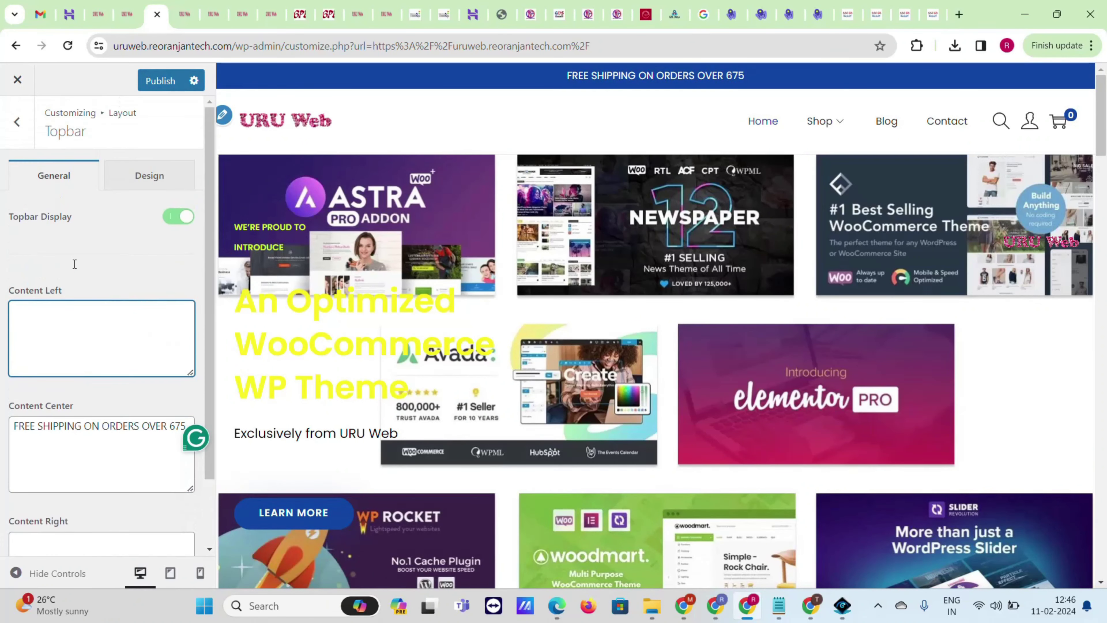
Set the Topbar's background colour to a dark crimson, about #AF1352, and return to the Layout settings.
{"action": "left_click", "coordinate": [137, 186]}
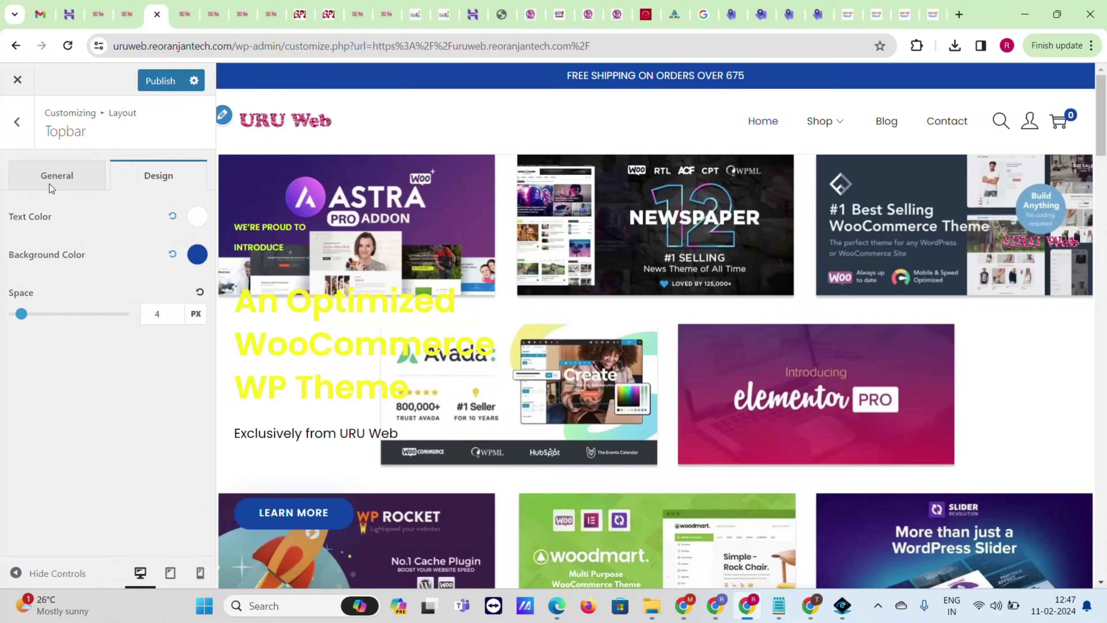
{"action": "left_click", "coordinate": [17, 122]}
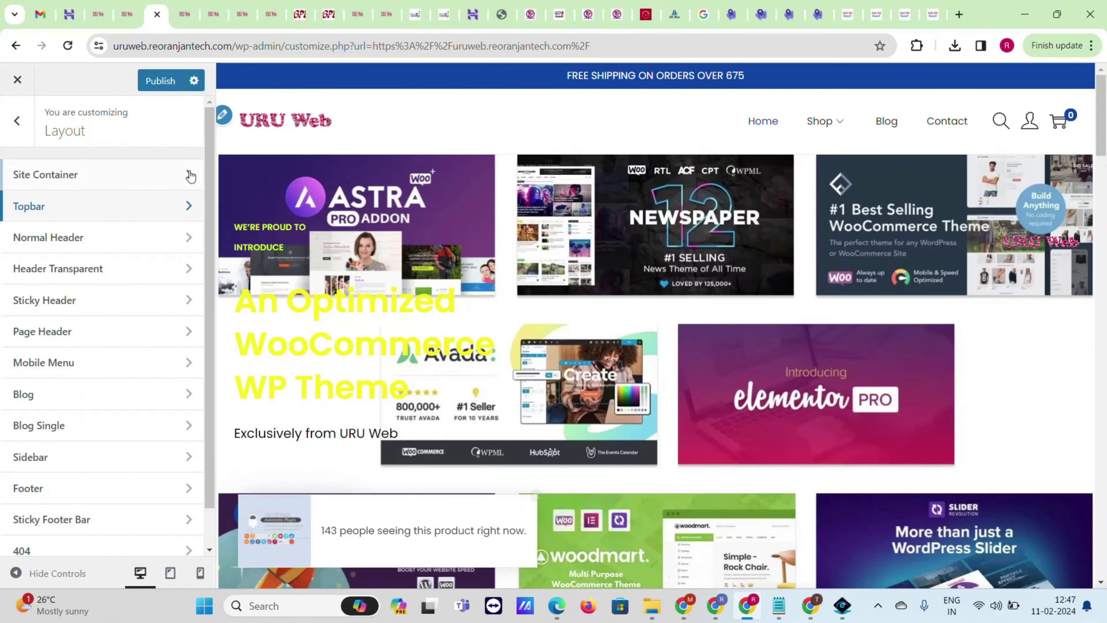
{"action": "left_click", "coordinate": [141, 212]}
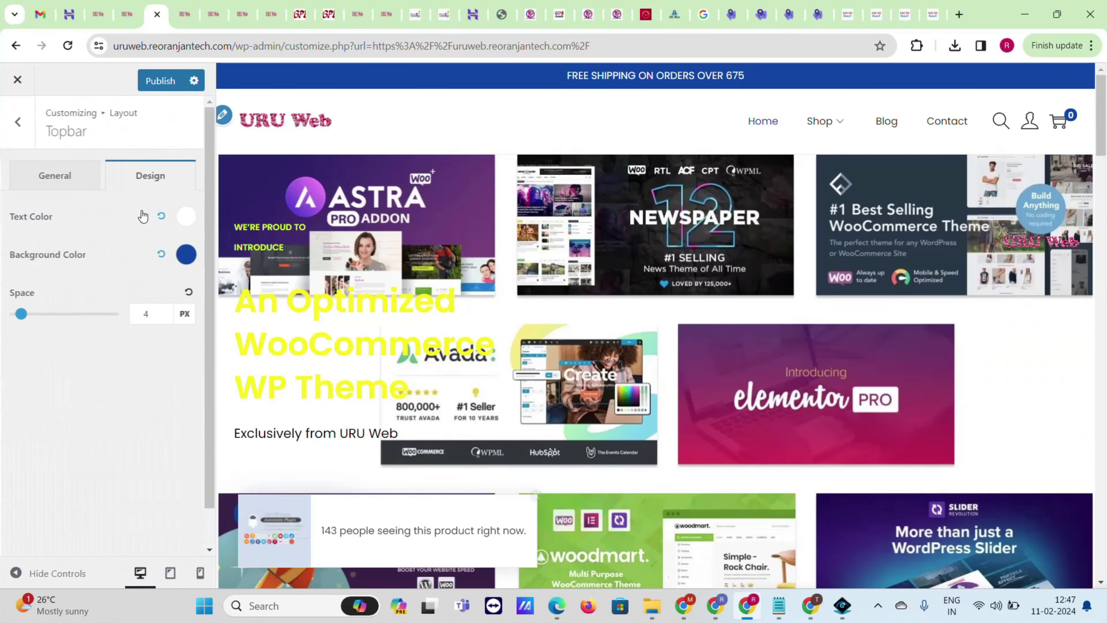
{"action": "left_click", "coordinate": [196, 256]}
{"action": "left_click", "coordinate": [187, 383]}
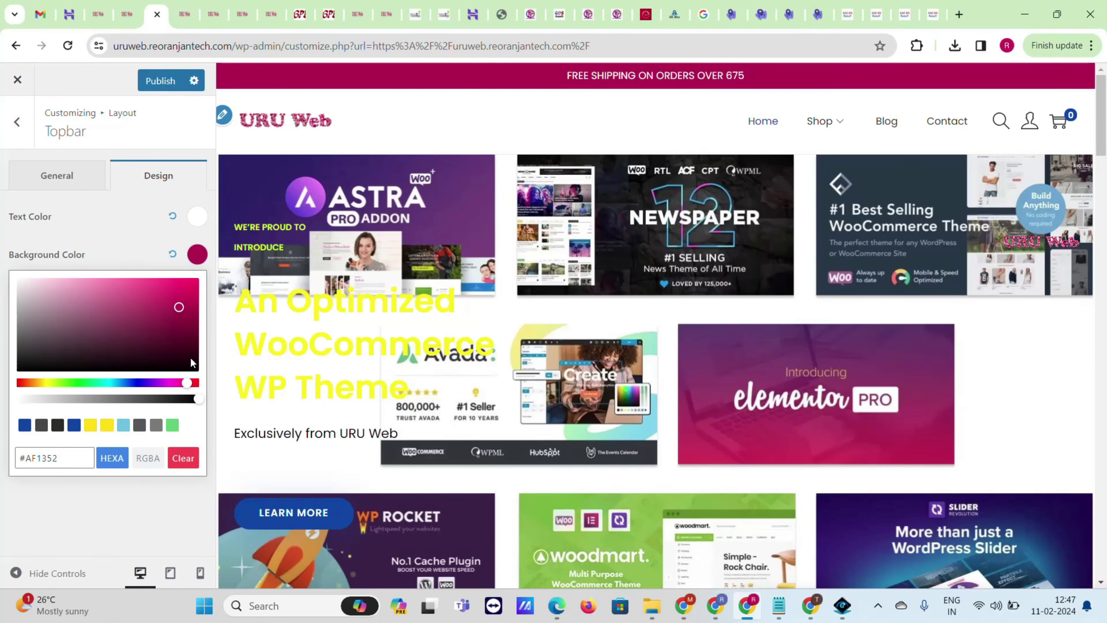
{"action": "left_click", "coordinate": [17, 145]}
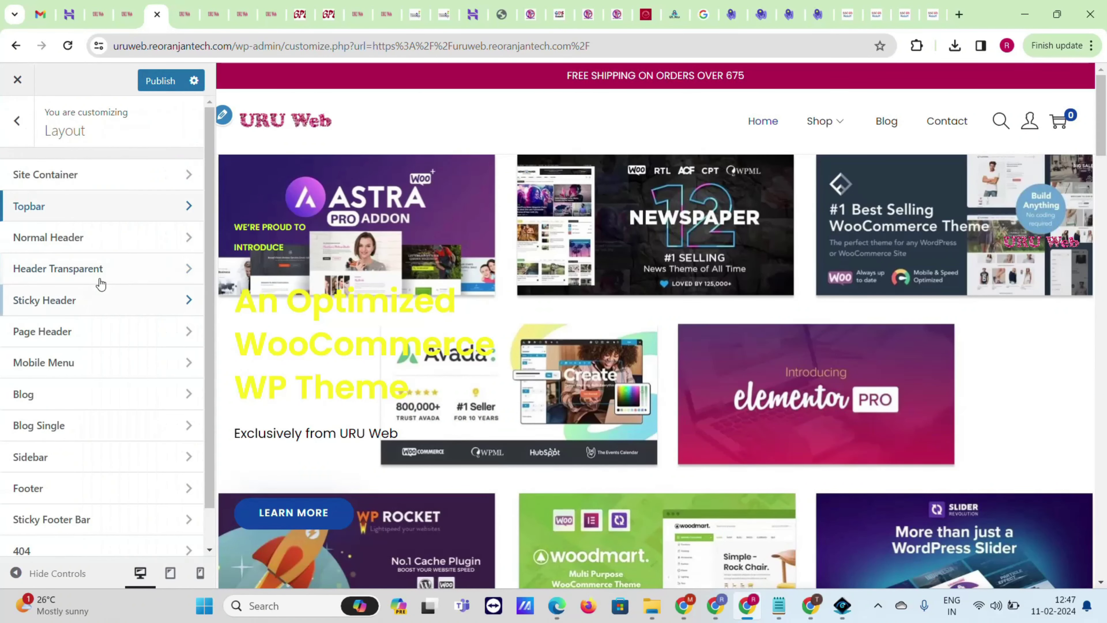
Change the Normal Header to the layout with the menu before a centred logo, and review its menu breakpoint and element options.
{"action": "left_click", "coordinate": [106, 247]}
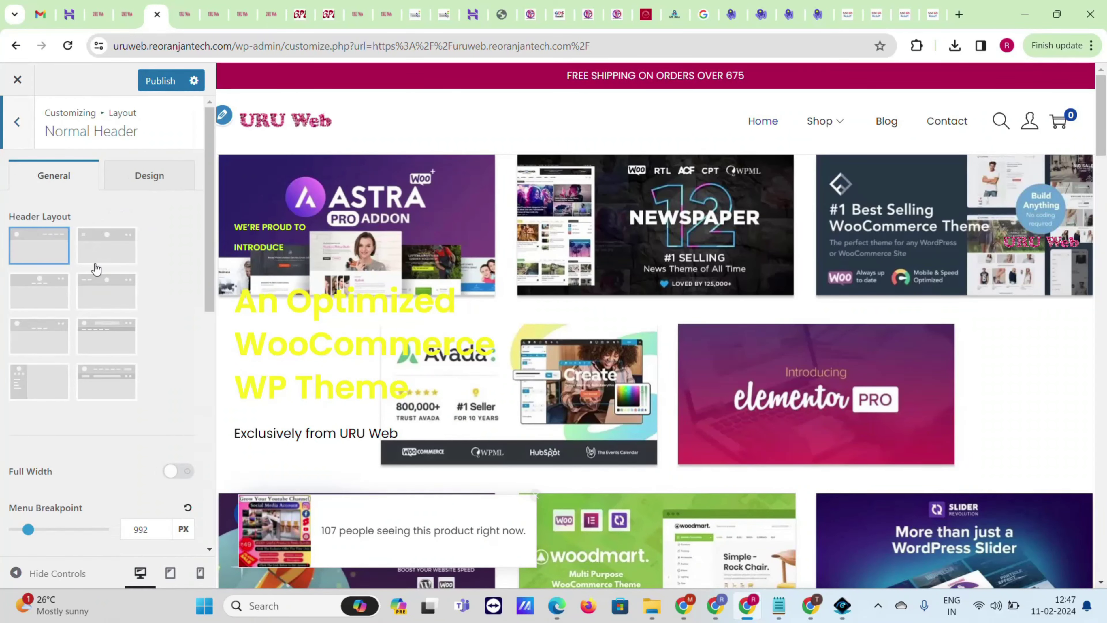
{"action": "left_click", "coordinate": [123, 286]}
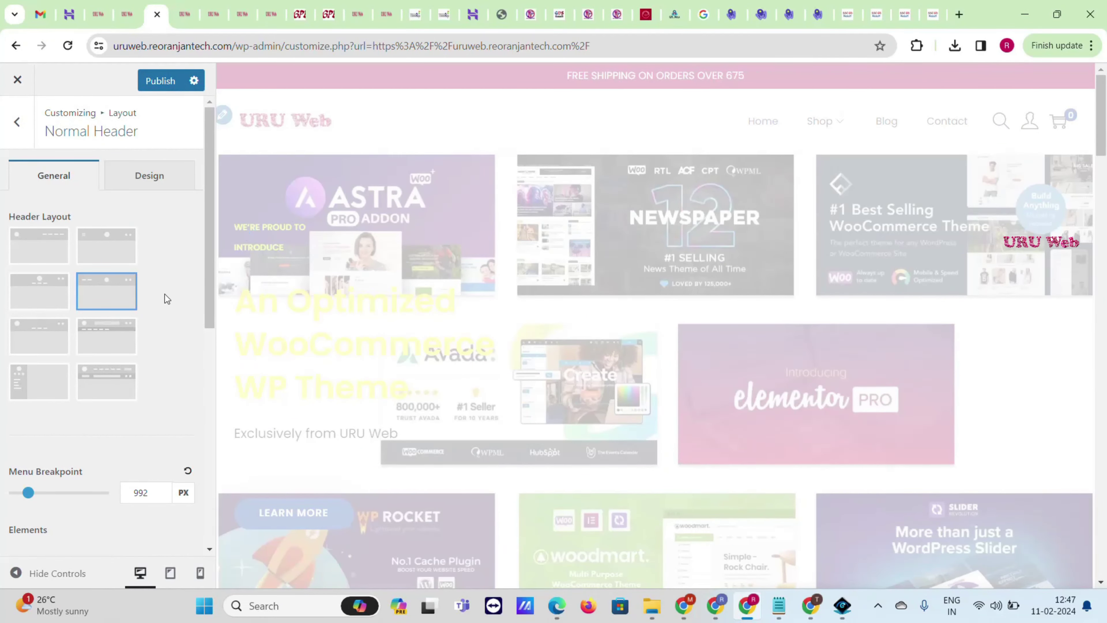
{"action": "scroll", "coordinate": [89, 361], "scroll_direction": "down", "scroll_amount": 6}
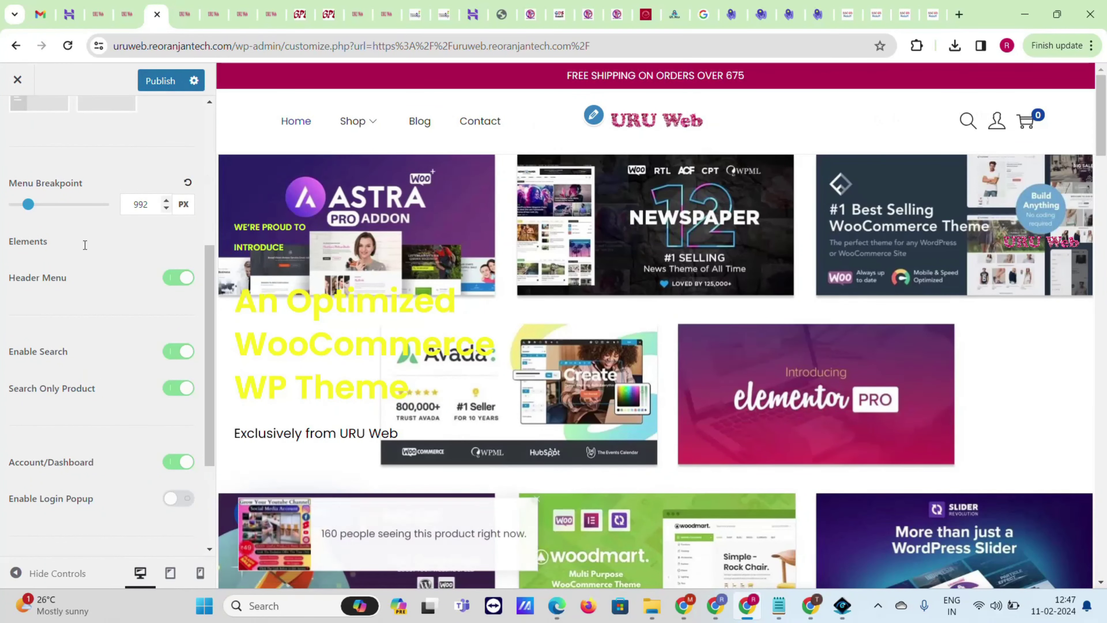
{"action": "scroll", "coordinate": [51, 347], "scroll_direction": "down", "scroll_amount": 3}
{"action": "scroll", "coordinate": [52, 279], "scroll_direction": "up", "scroll_amount": 4}
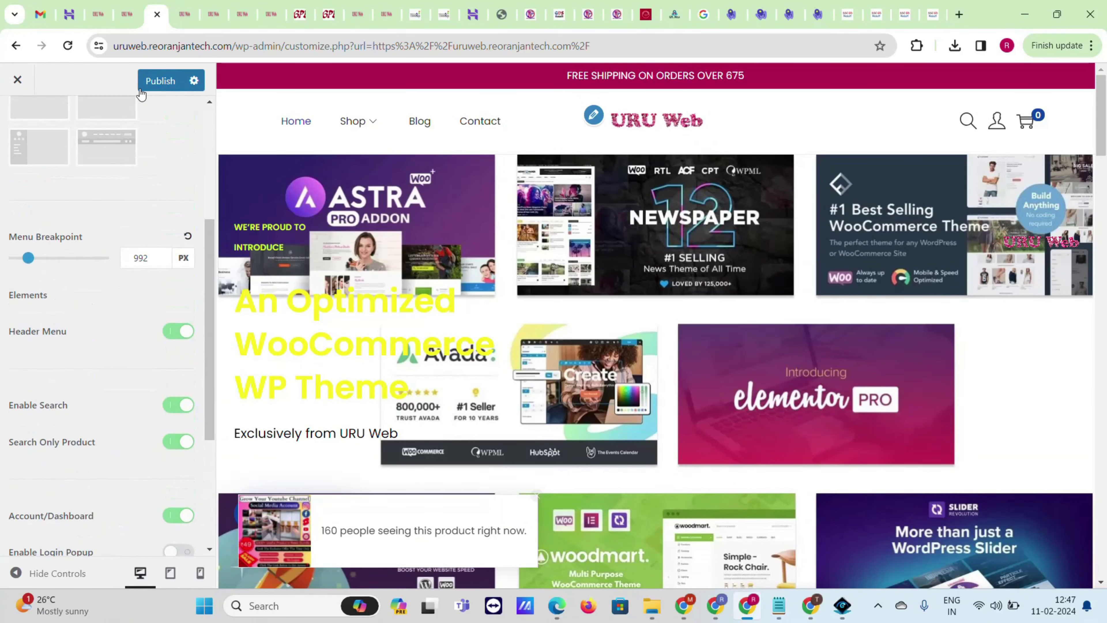
Publish the Normal Header change, enable the sticky header display in the Layout settings, and publish that as well.
{"action": "scroll", "coordinate": [29, 217], "scroll_direction": "up", "scroll_amount": 4}
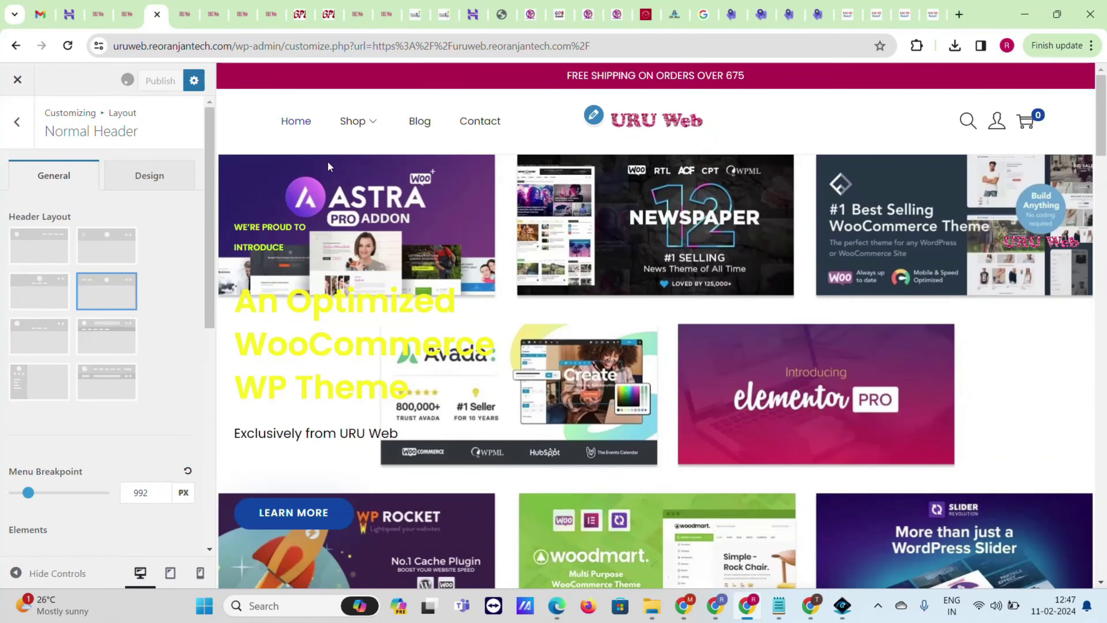
{"action": "left_click", "coordinate": [17, 121]}
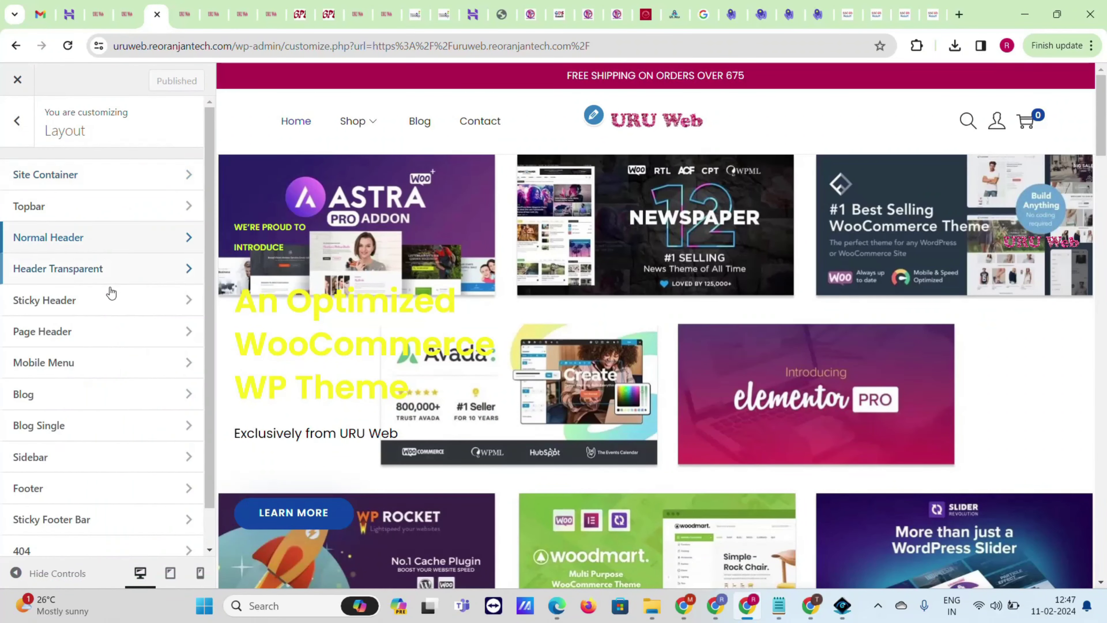
{"action": "left_click", "coordinate": [110, 311]}
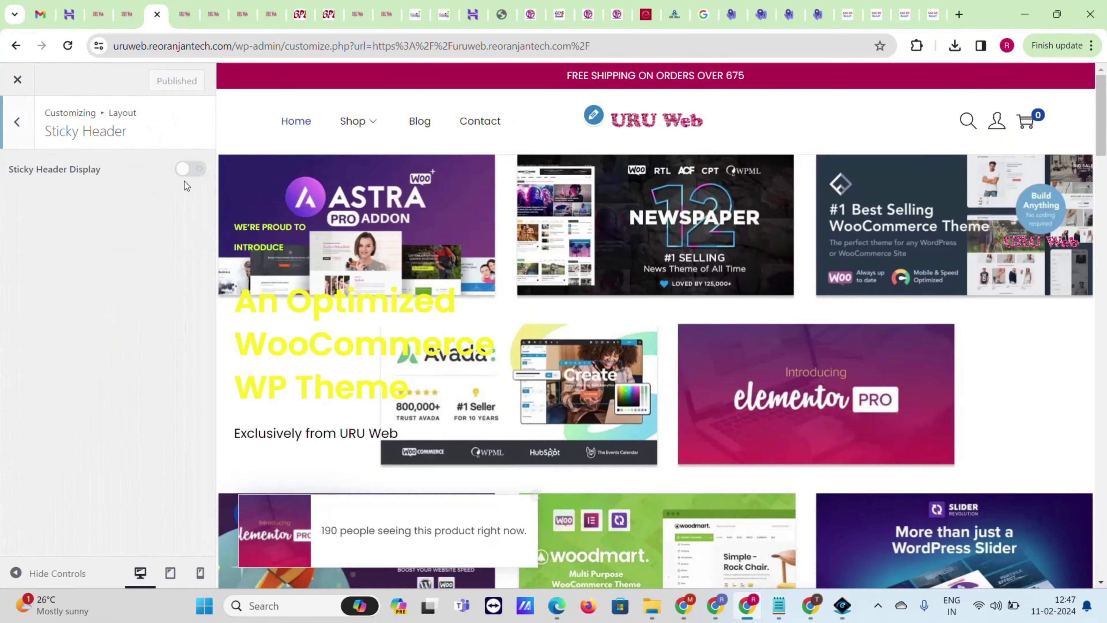
{"action": "left_click", "coordinate": [190, 170]}
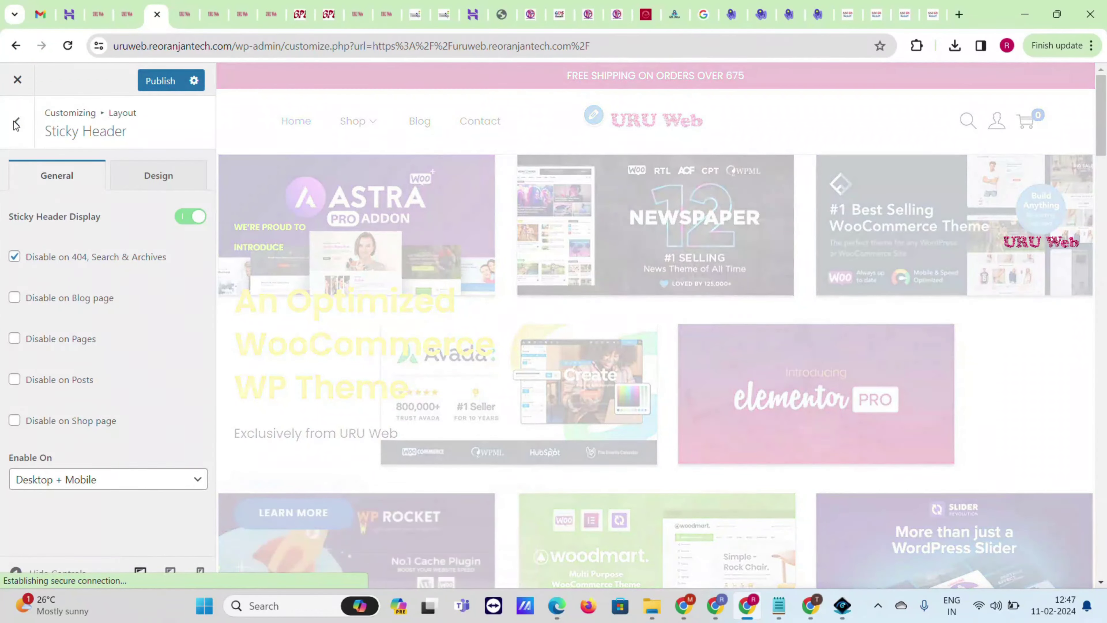
{"action": "left_click", "coordinate": [17, 125]}
{"action": "left_click", "coordinate": [174, 80]}
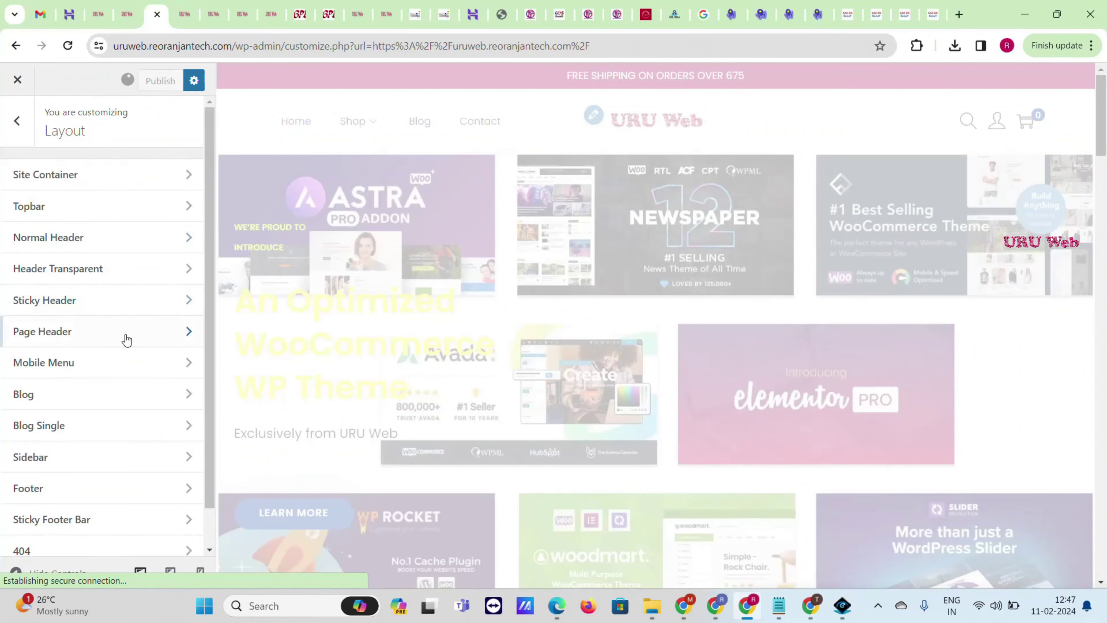
In the Footer layout settings, replace "Woostify" after "© 2021" in the custom text with "URU Web".
{"action": "scroll", "coordinate": [115, 378], "scroll_direction": "down", "scroll_amount": 1}
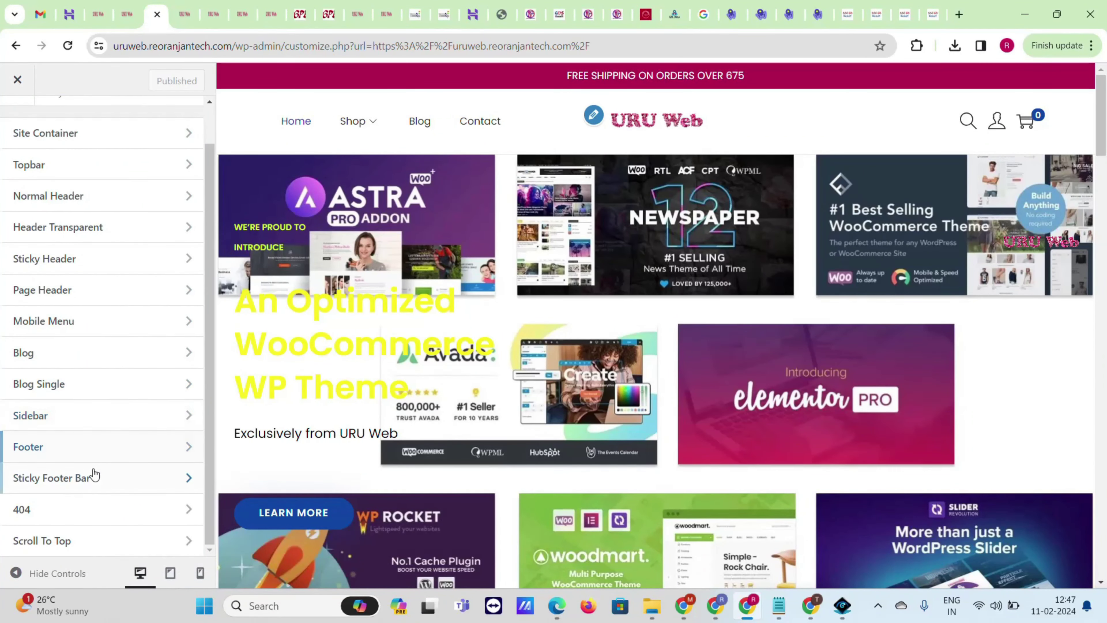
{"action": "left_click", "coordinate": [99, 449]}
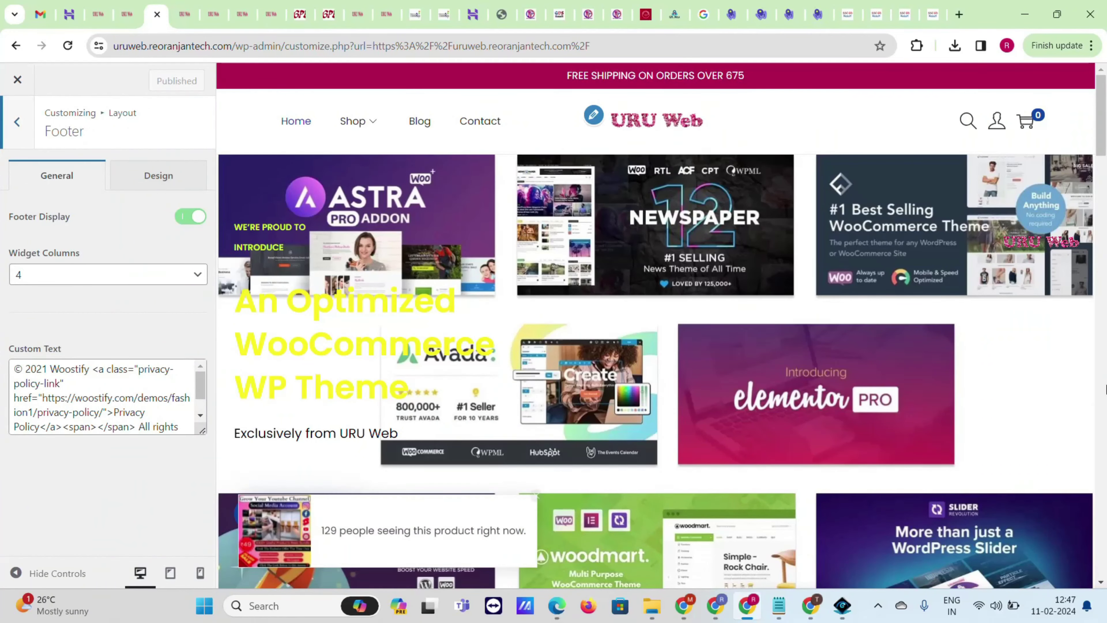
{"action": "scroll", "coordinate": [1105, 449], "scroll_direction": "down", "scroll_amount": 15}
{"action": "scroll", "coordinate": [1105, 449], "scroll_direction": "down", "scroll_amount": 10}
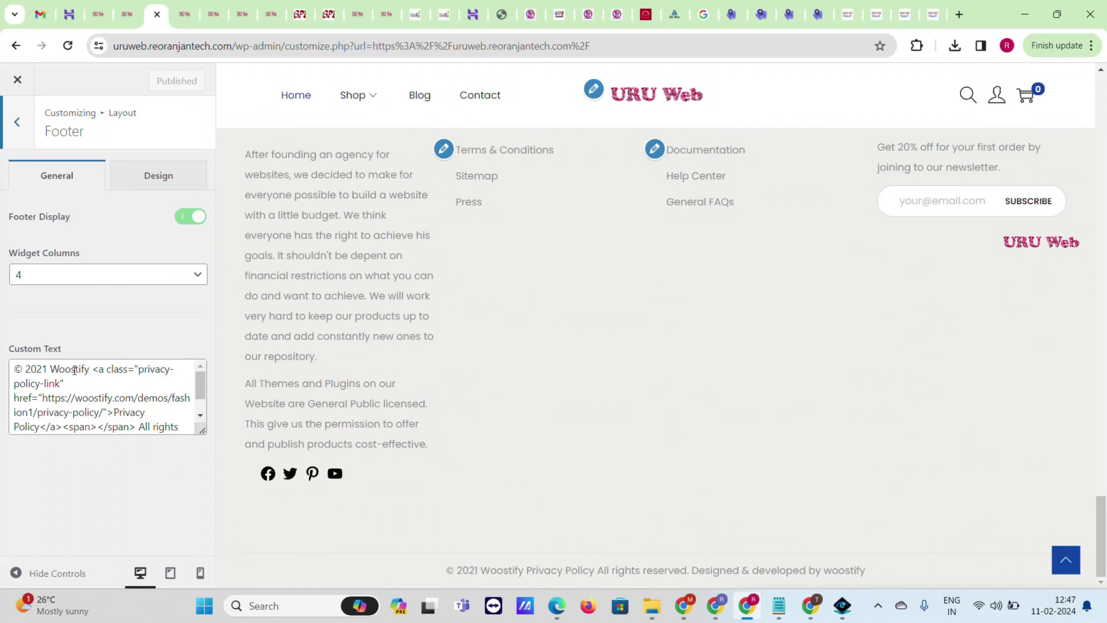
{"action": "left_click_drag", "start_coordinate": [89, 370], "coordinate": [51, 364]}
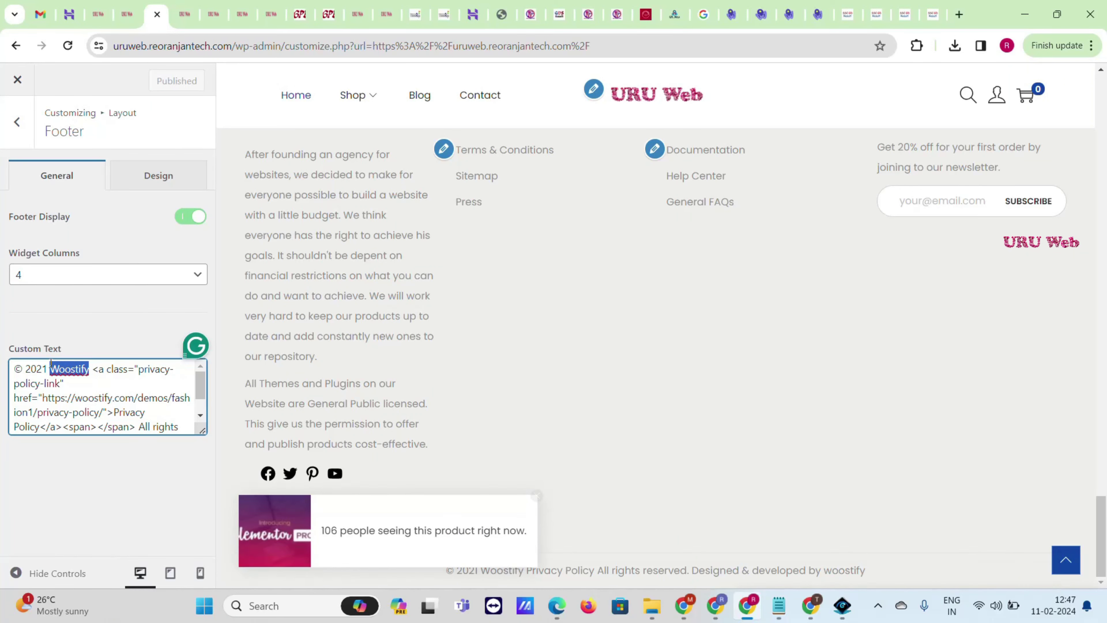
{"action": "type", "text": "URU"}
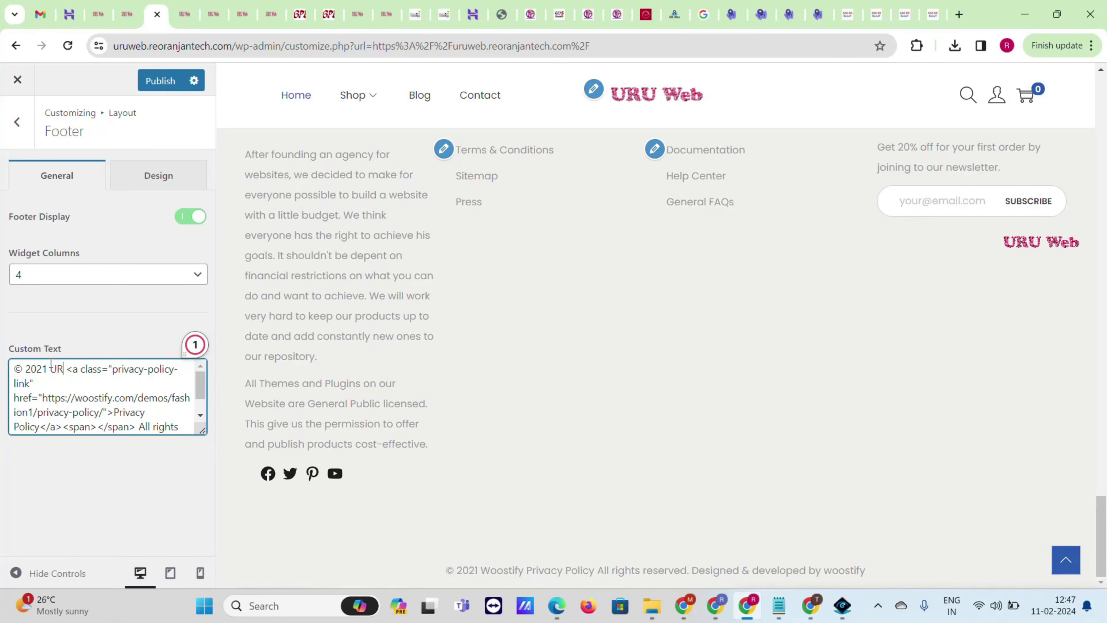
{"action": "type", "text": " Web"}
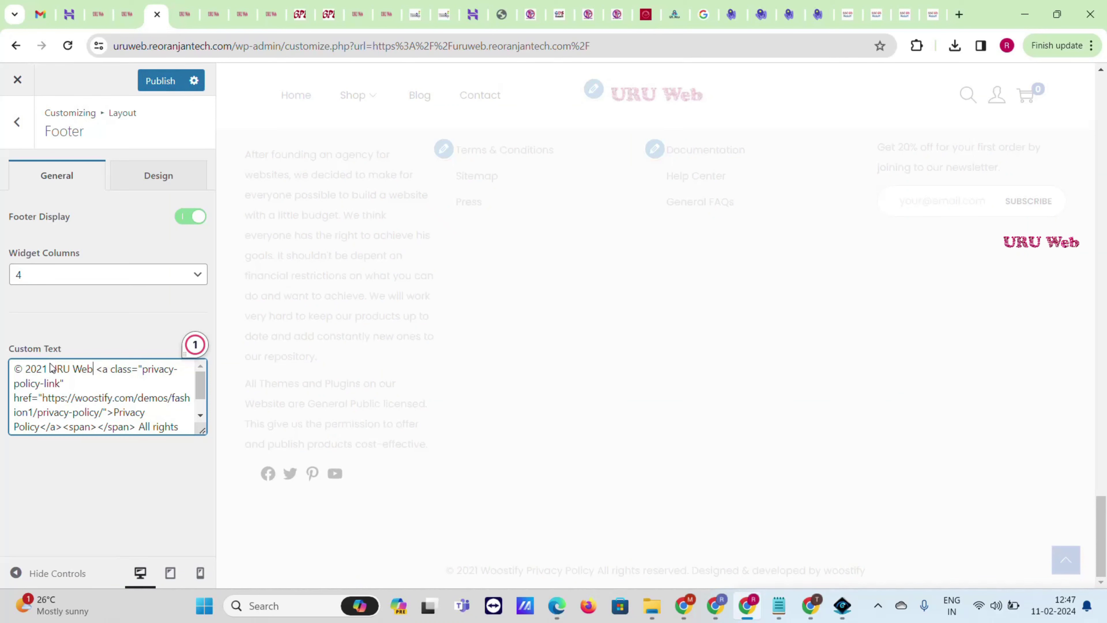